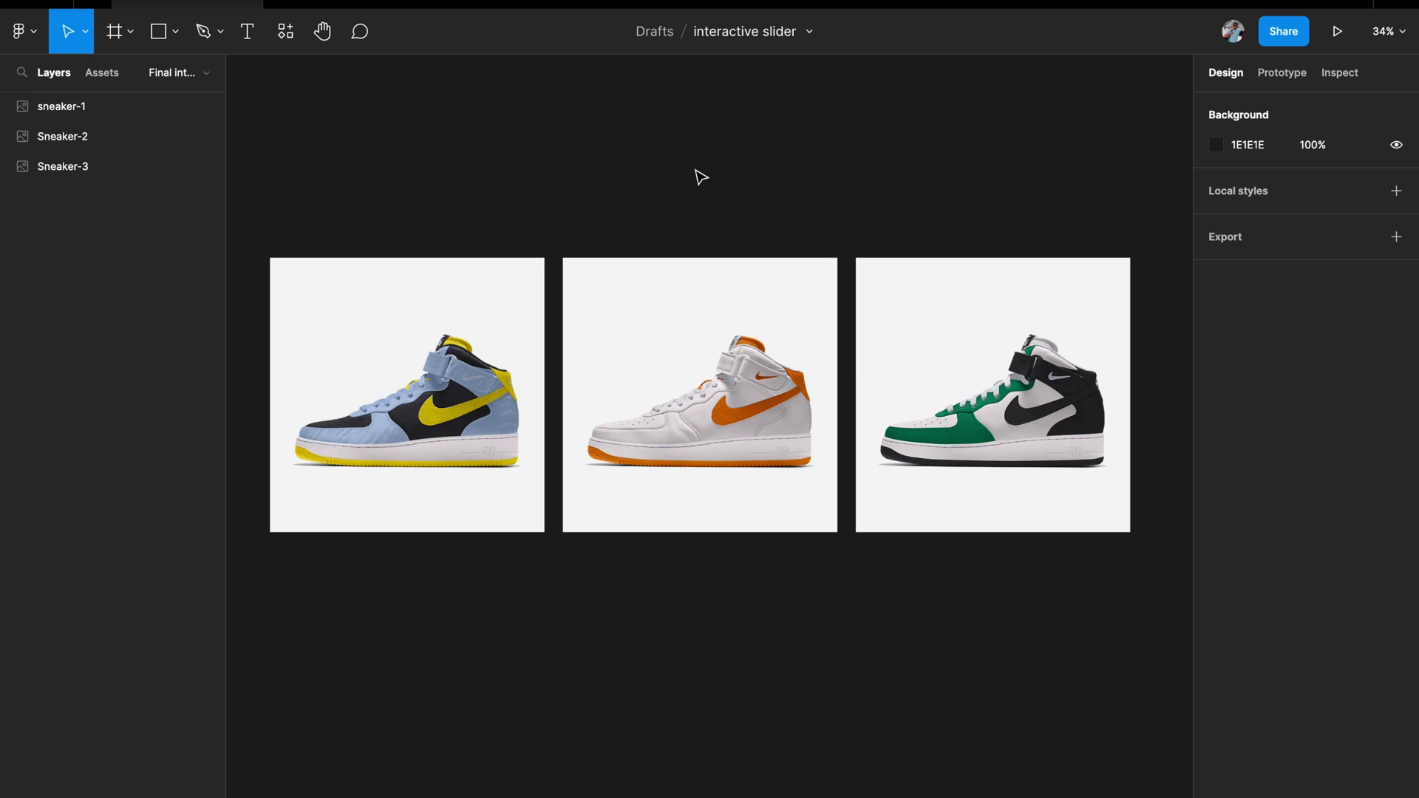
Remove the white background from the sneaker-1 image with the Remove BG plugin
{"action": "scroll", "coordinate": [699, 176], "scroll_direction": "up", "scroll_amount": 1}
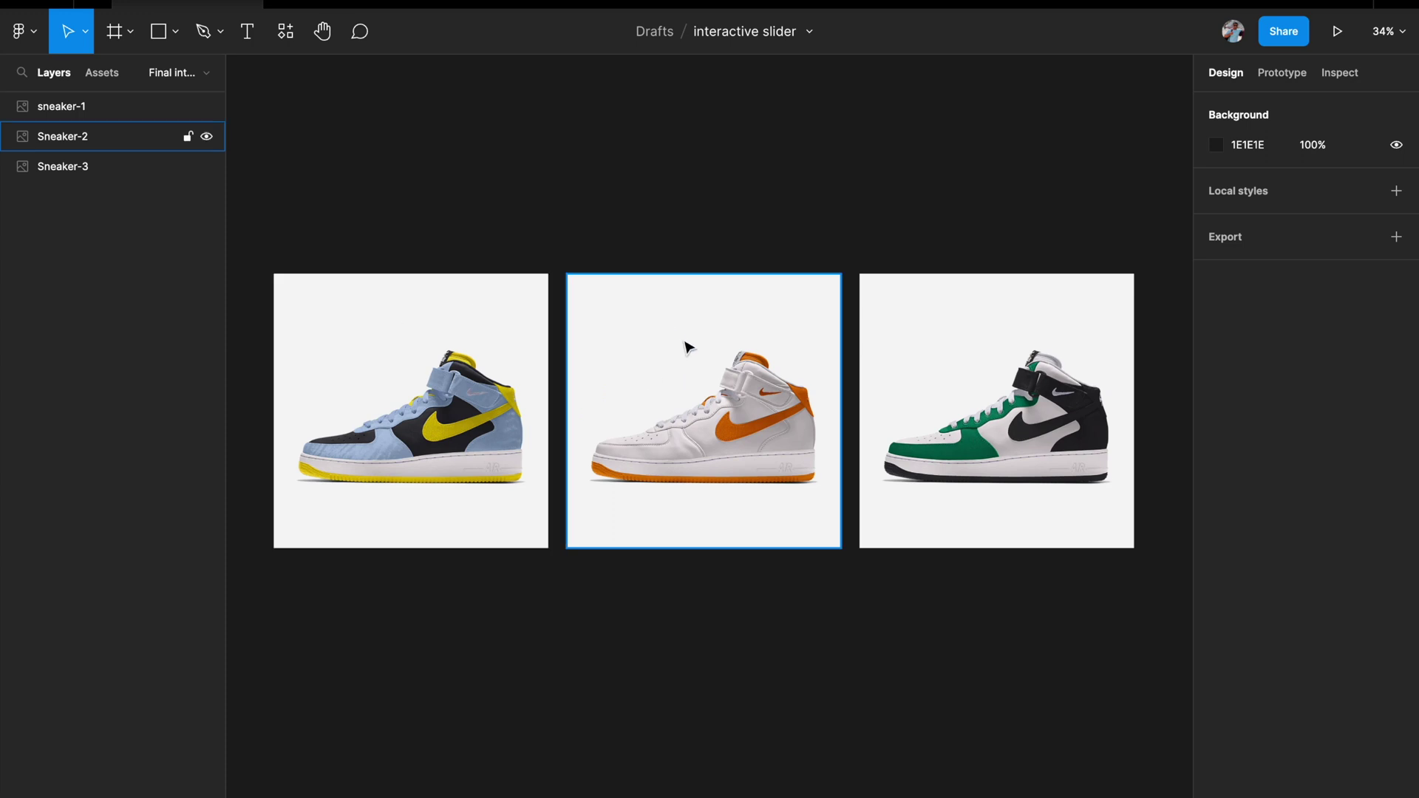
{"action": "scroll", "coordinate": [632, 366], "scroll_direction": "left", "scroll_amount": 2}
{"action": "scroll", "coordinate": [632, 366], "scroll_direction": "down", "scroll_amount": 1}
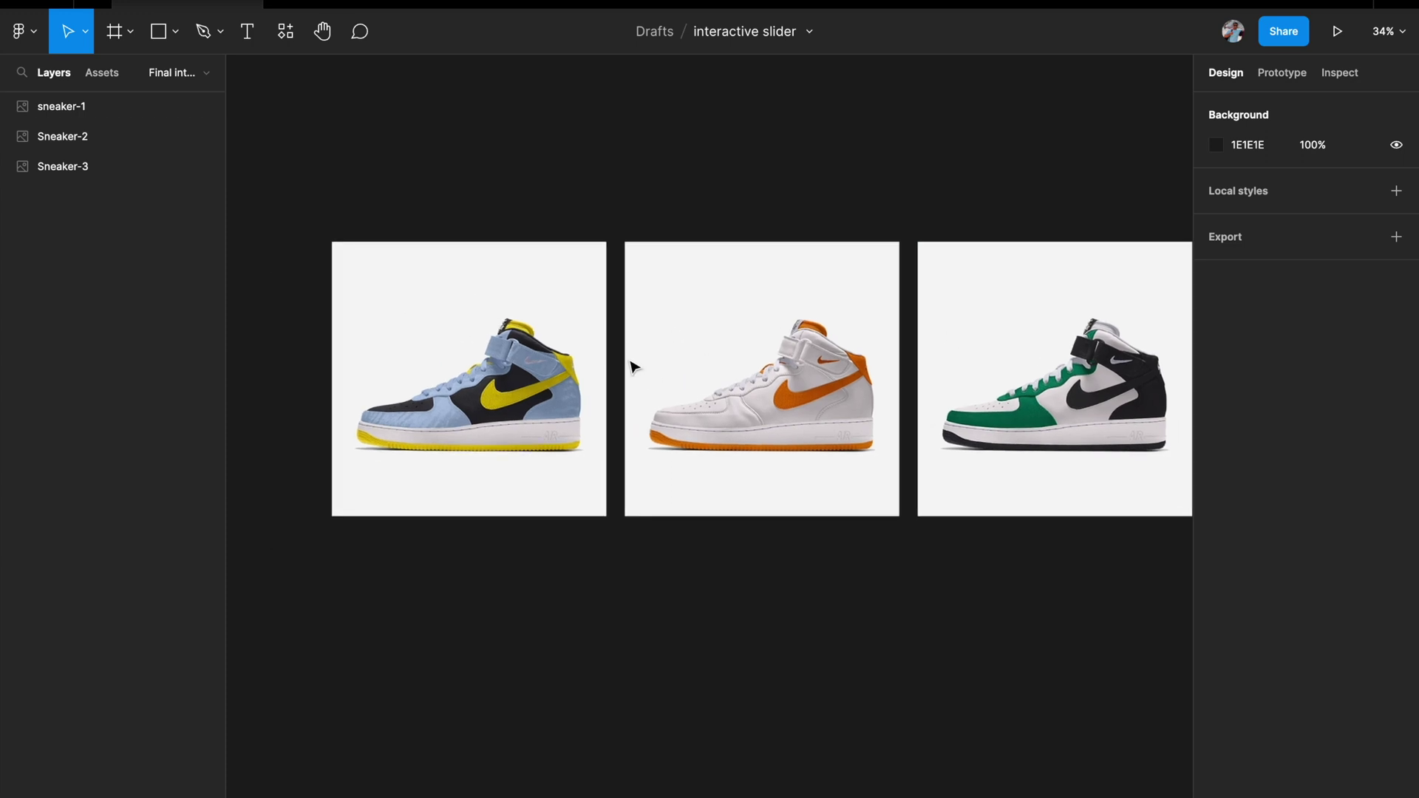
{"action": "left_click", "coordinate": [501, 305]}
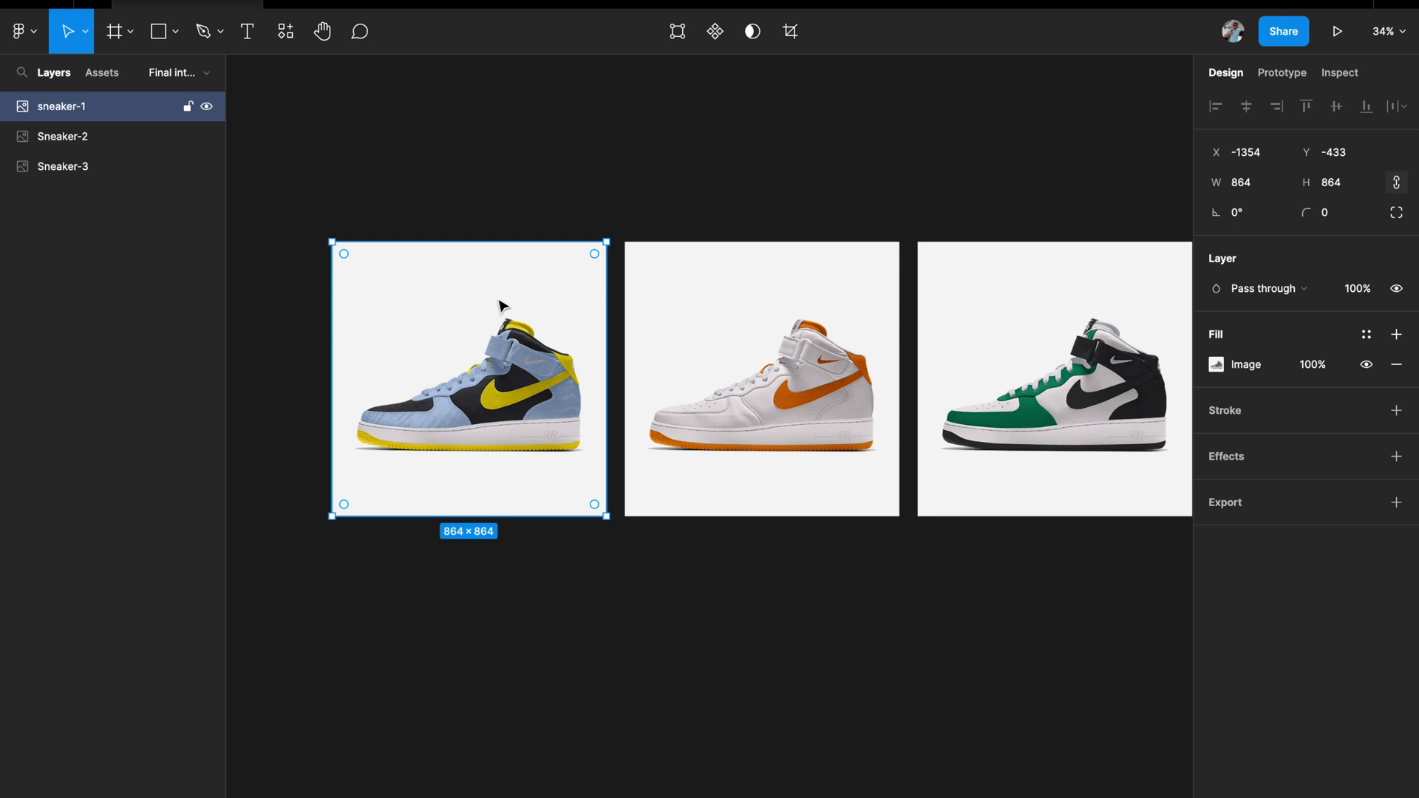
{"action": "right_click", "coordinate": [500, 305]}
{"action": "mouse_move", "coordinate": [592, 679]}
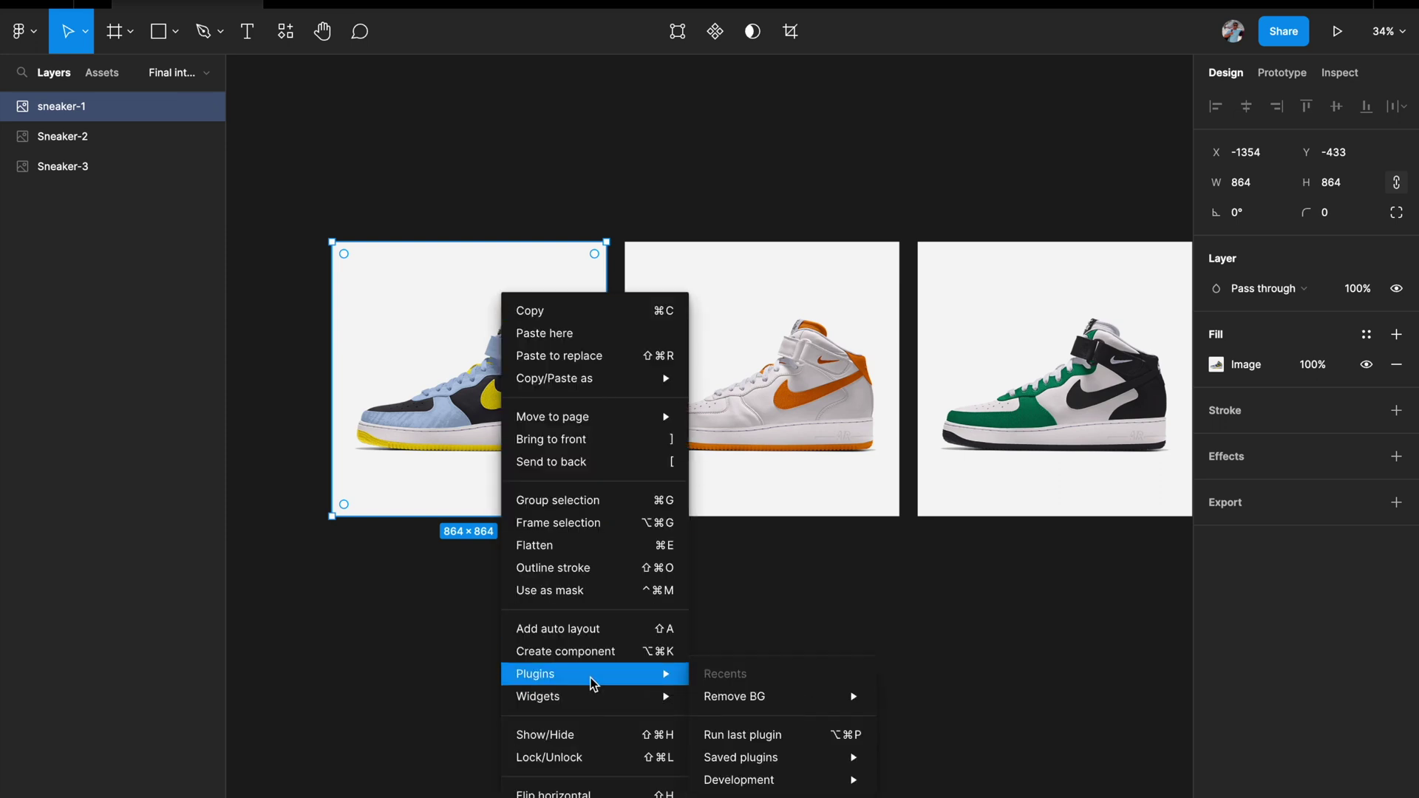
{"action": "mouse_move", "coordinate": [754, 698]}
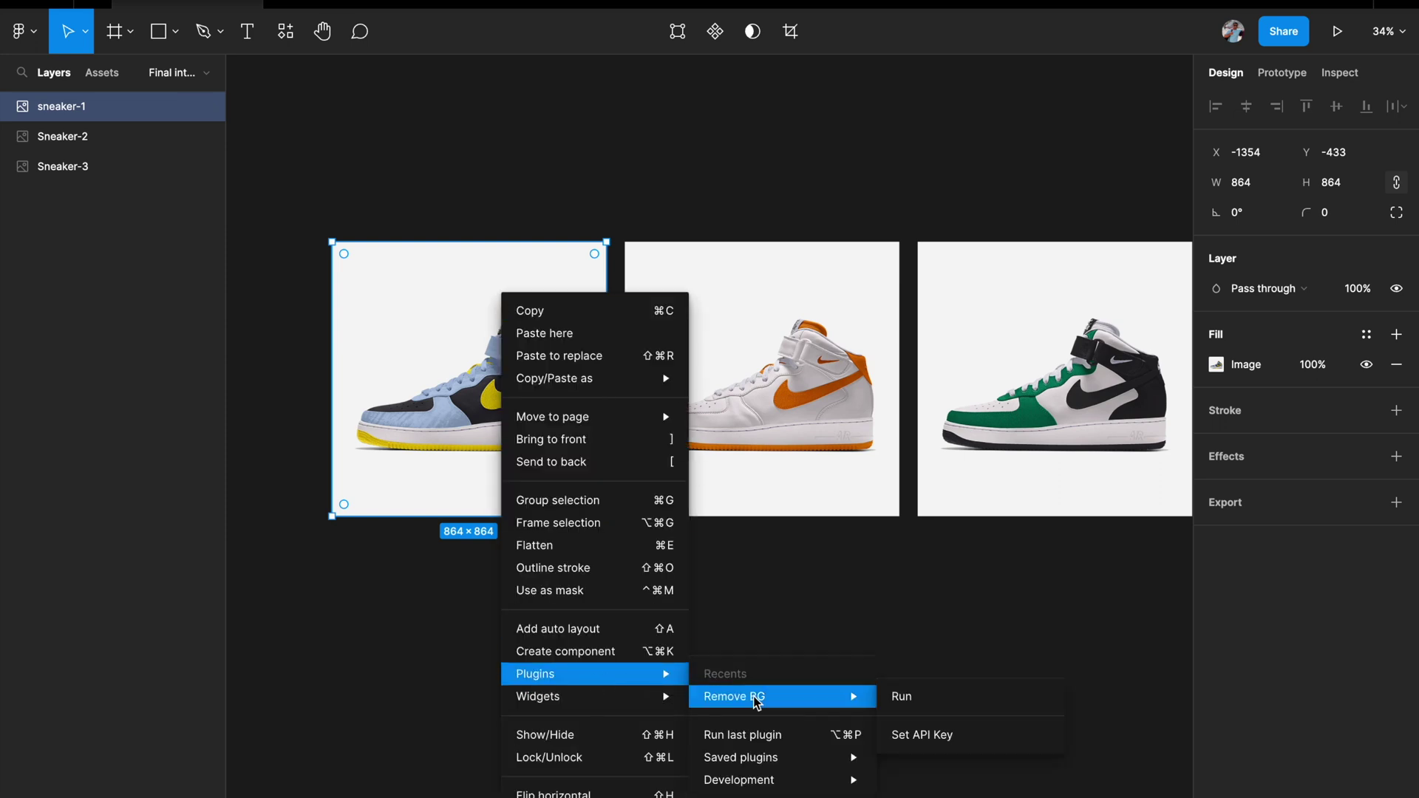
{"action": "left_click", "coordinate": [904, 697]}
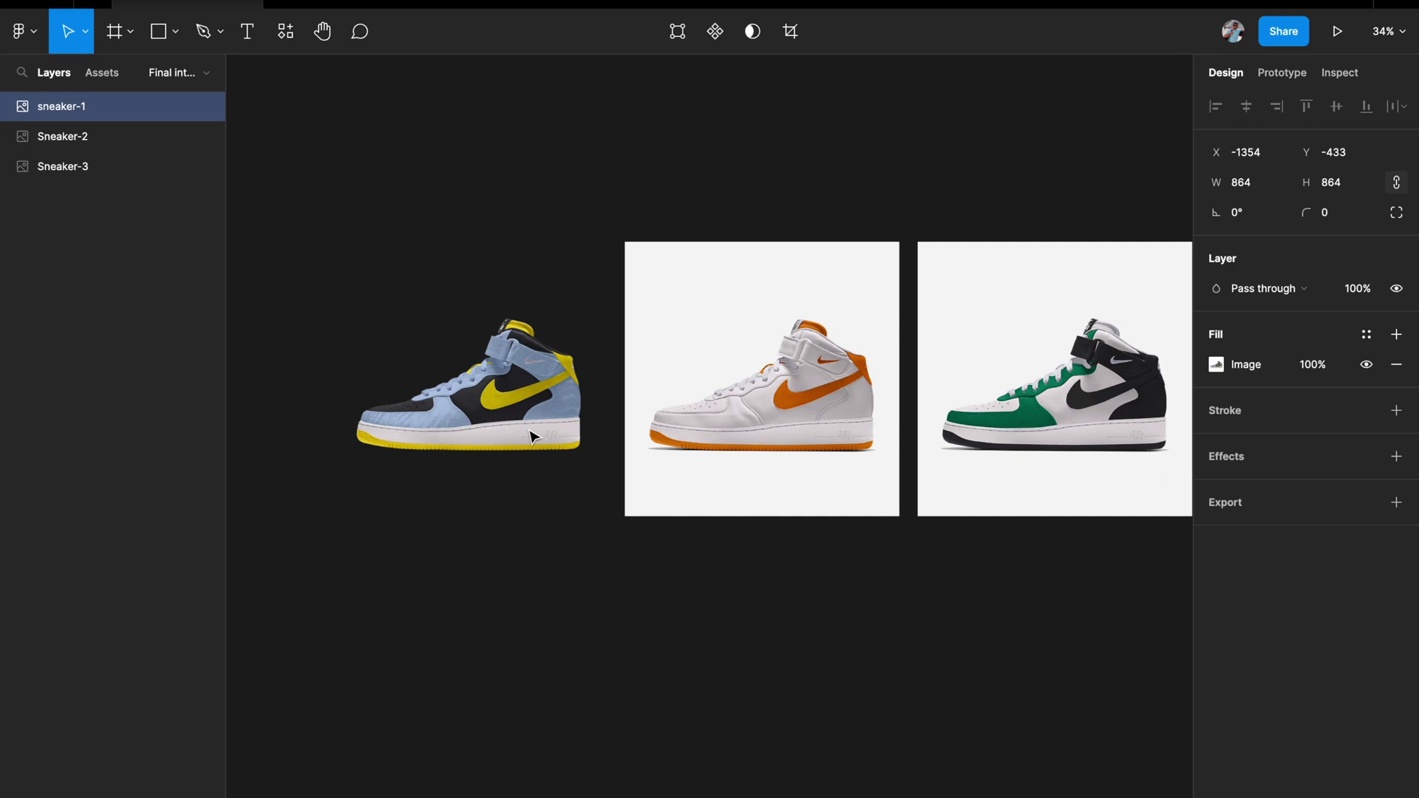
Strip the white background from the Sneaker-2 image with Remove BG
{"action": "scroll", "coordinate": [530, 436], "scroll_direction": "up", "scroll_amount": 3}
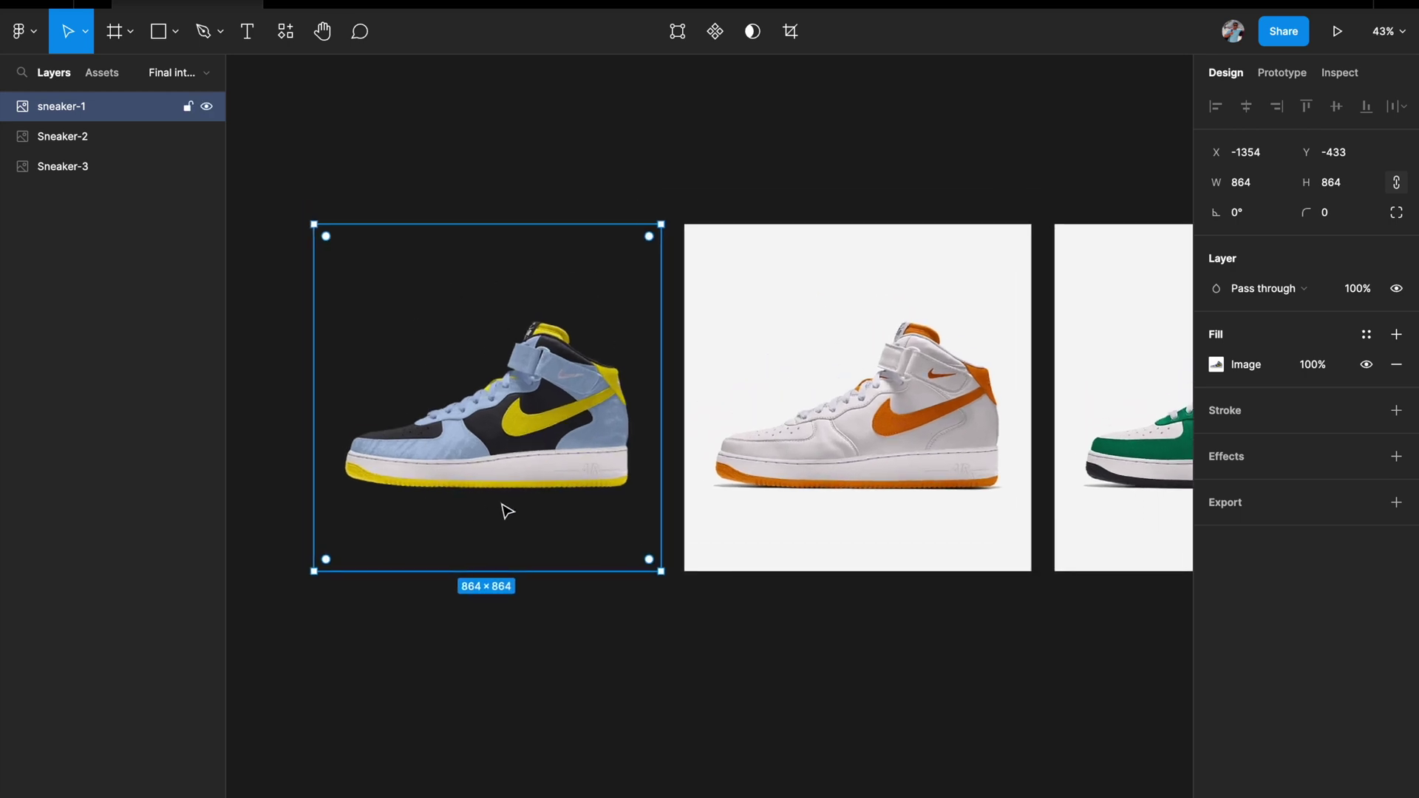
{"action": "scroll", "coordinate": [500, 507], "scroll_direction": "right", "scroll_amount": 3}
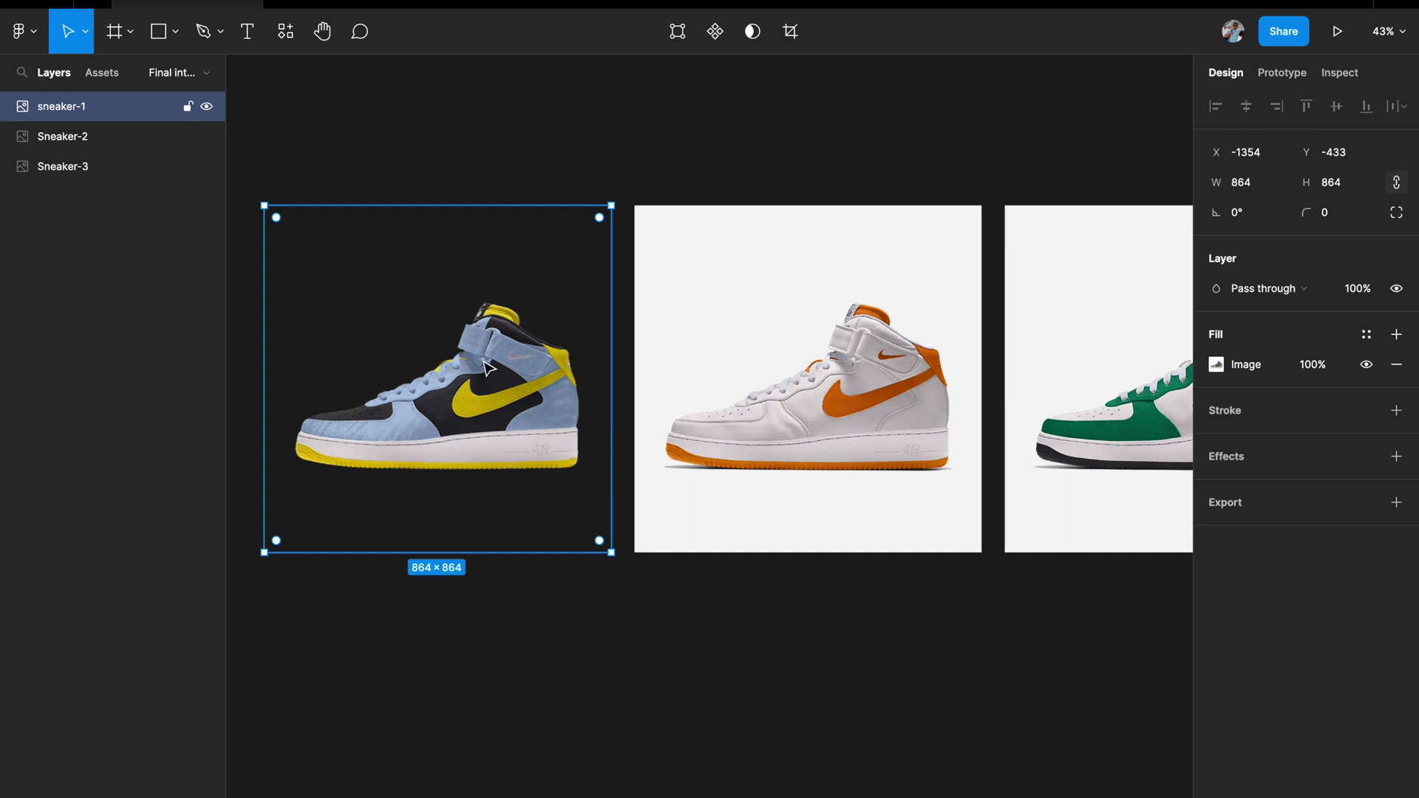
{"action": "scroll", "coordinate": [488, 367], "scroll_direction": "down", "scroll_amount": 5}
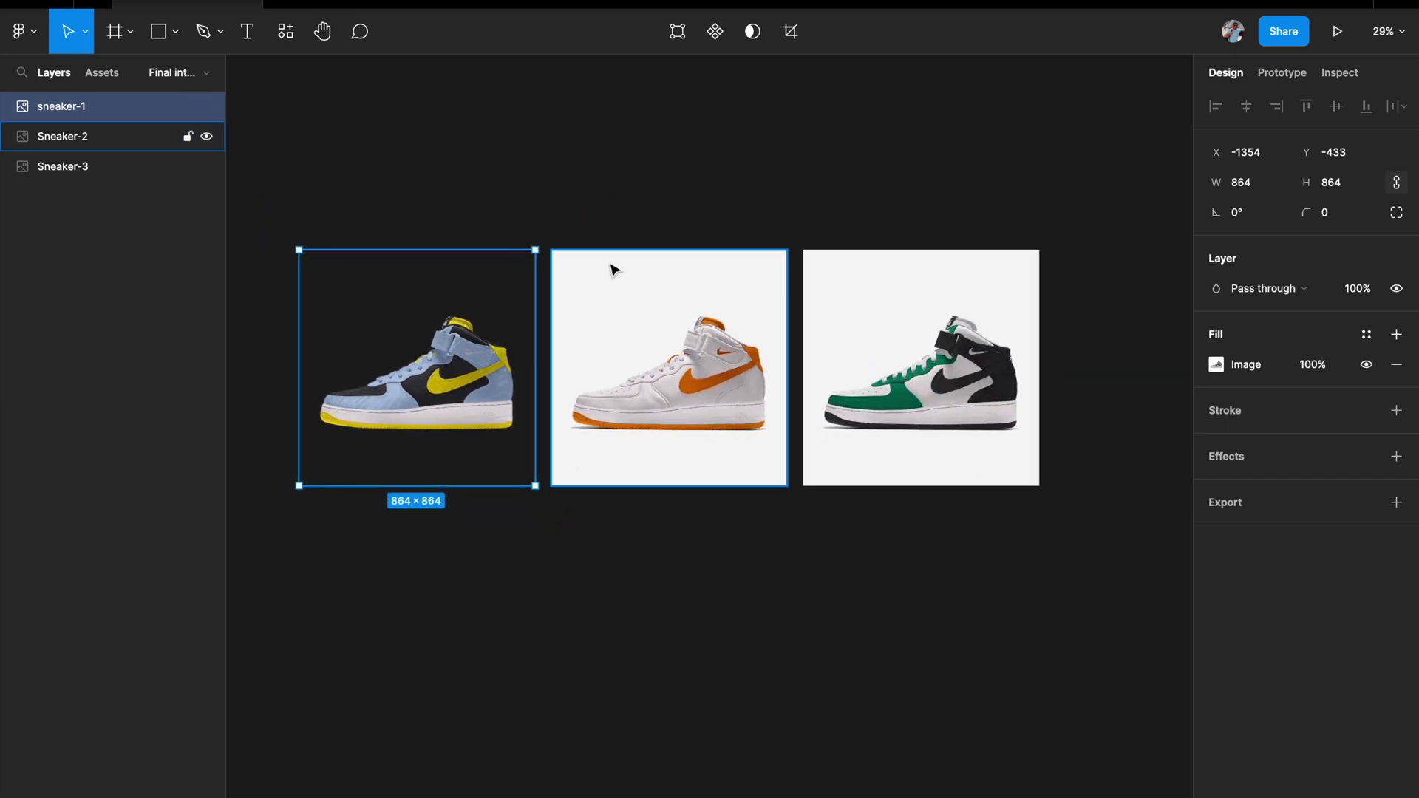
{"action": "right_click", "coordinate": [618, 320]}
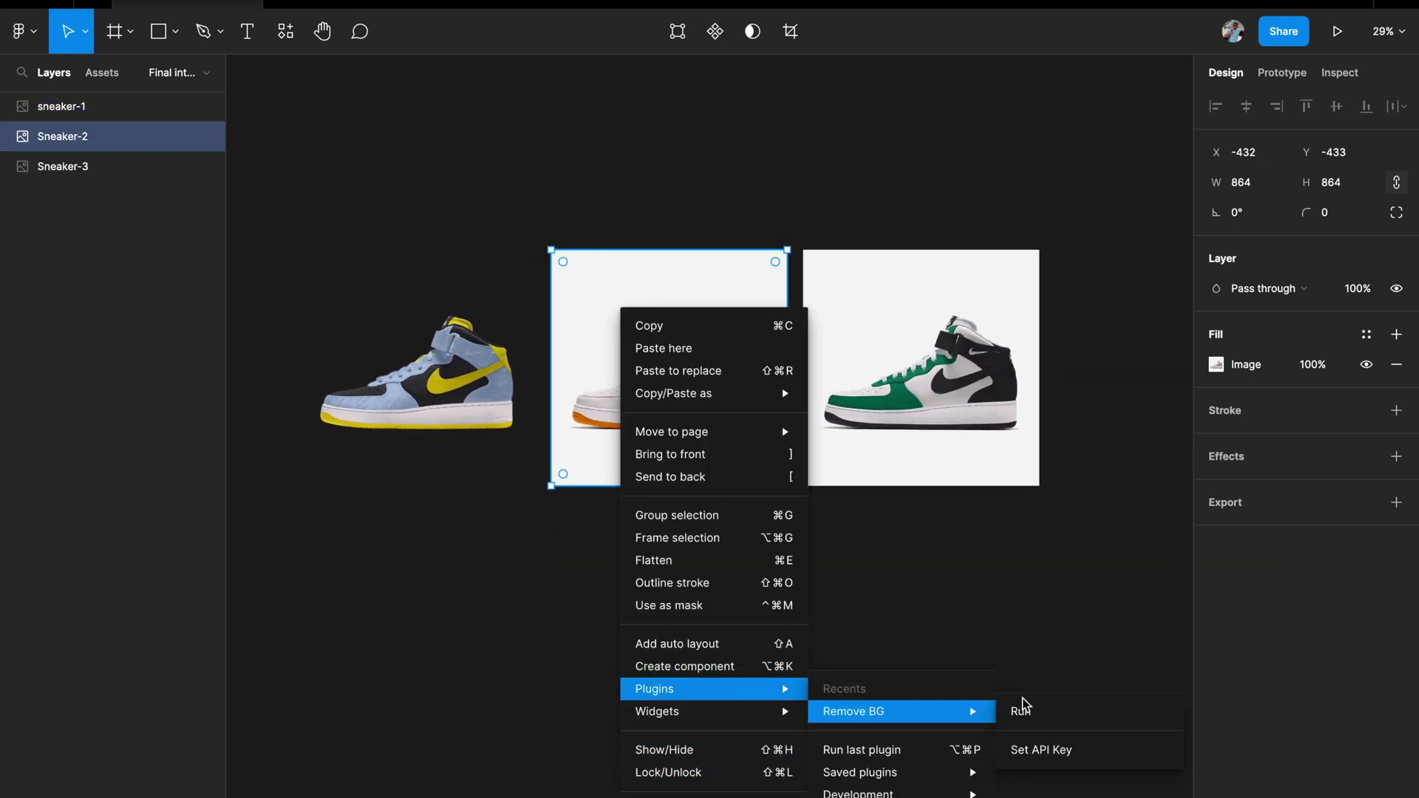
{"action": "right_click", "coordinate": [711, 306]}
{"action": "key", "text": "Escape"}
Strip the white background from the Sneaker-3 image with Remove BG, then clear the selection
{"action": "right_click", "coordinate": [918, 308]}
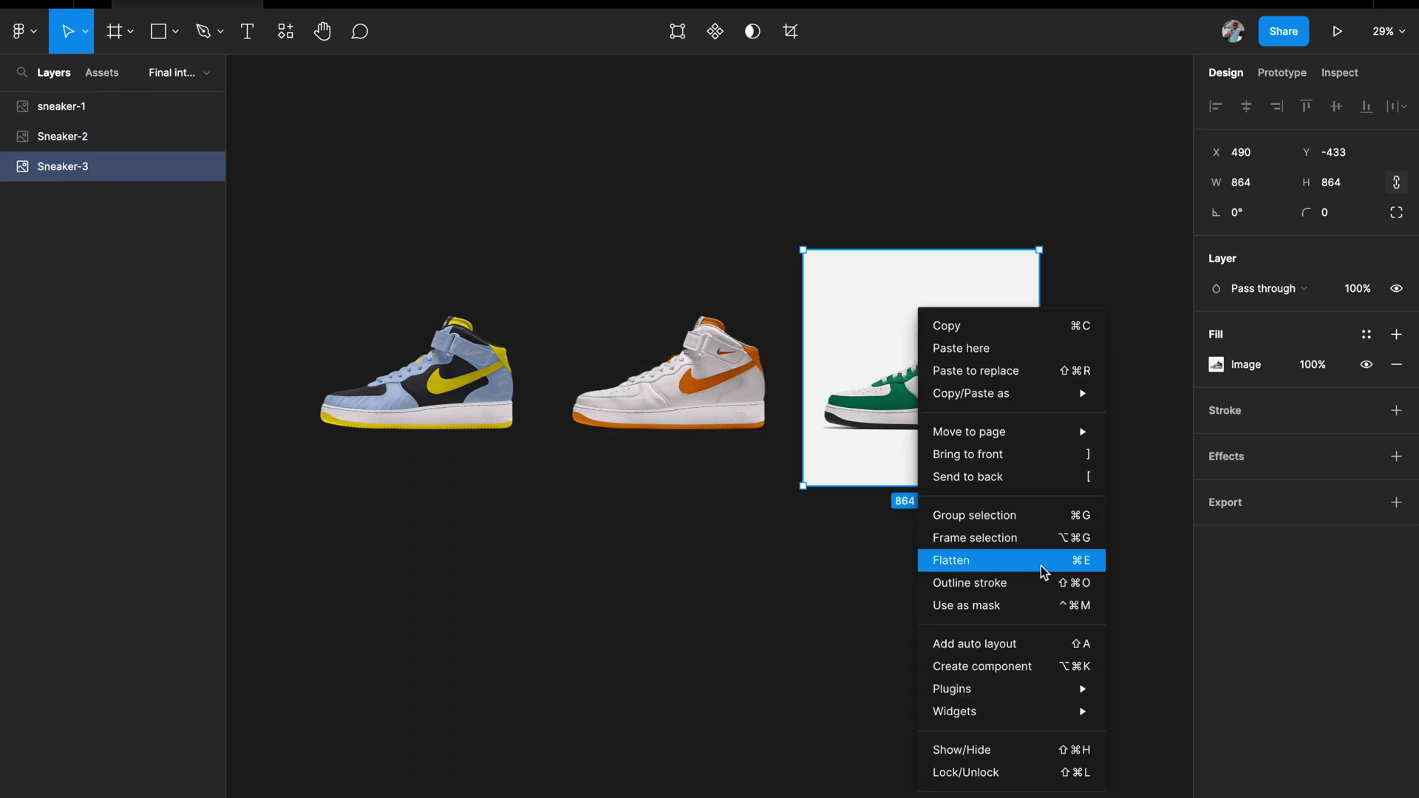
{"action": "mouse_move", "coordinate": [961, 688]}
{"action": "left_click", "coordinate": [1102, 711]}
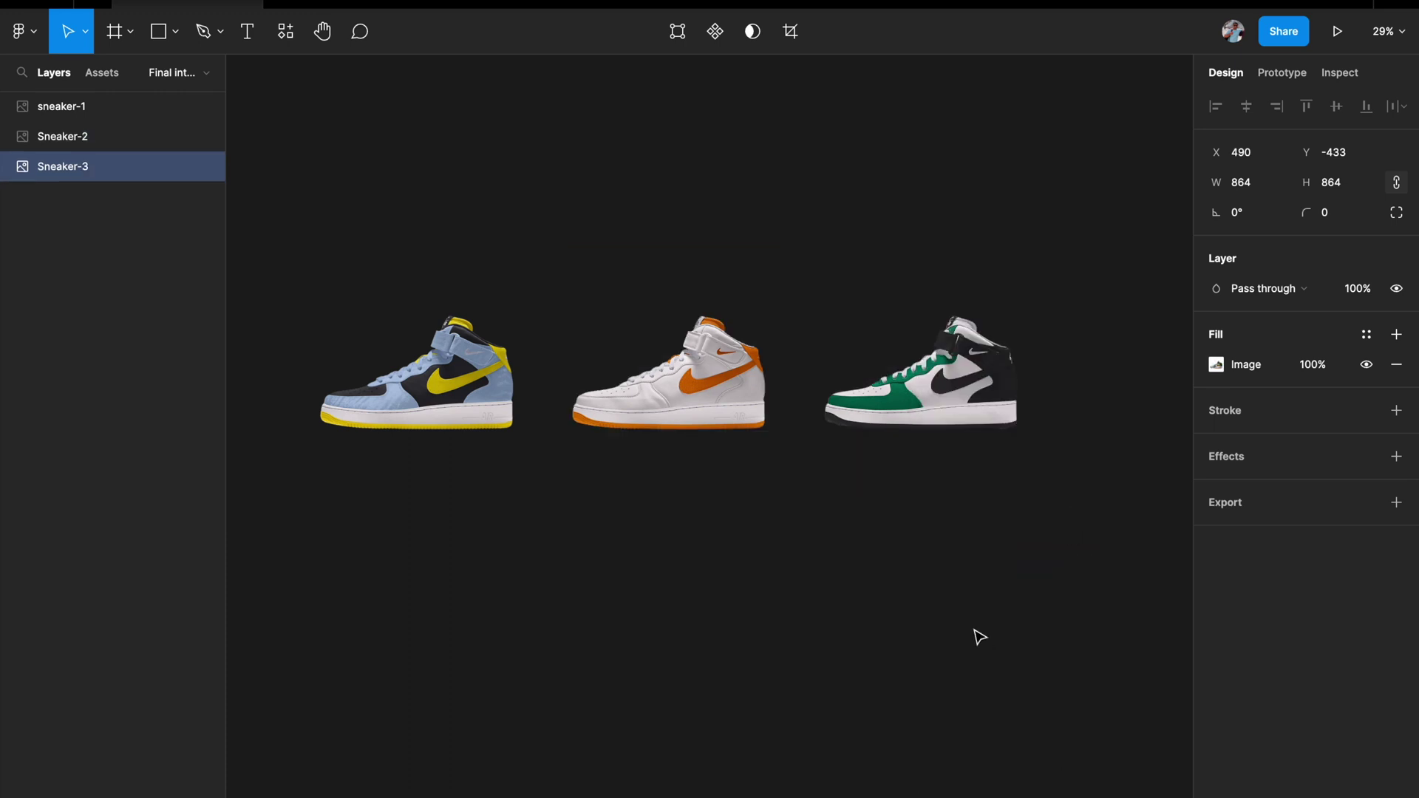
{"action": "left_click", "coordinate": [968, 671]}
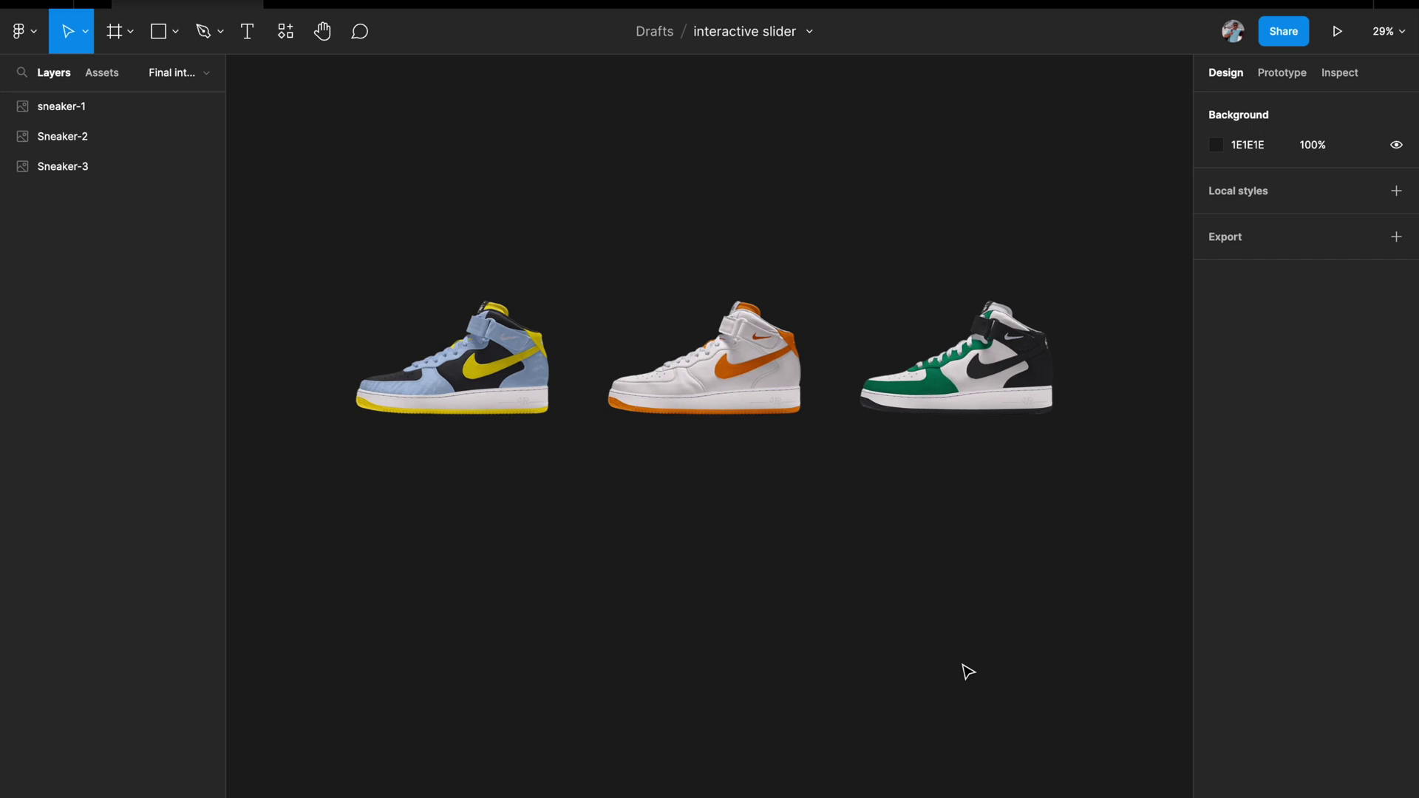
{"action": "scroll", "coordinate": [974, 667], "scroll_direction": "down", "scroll_amount": 3}
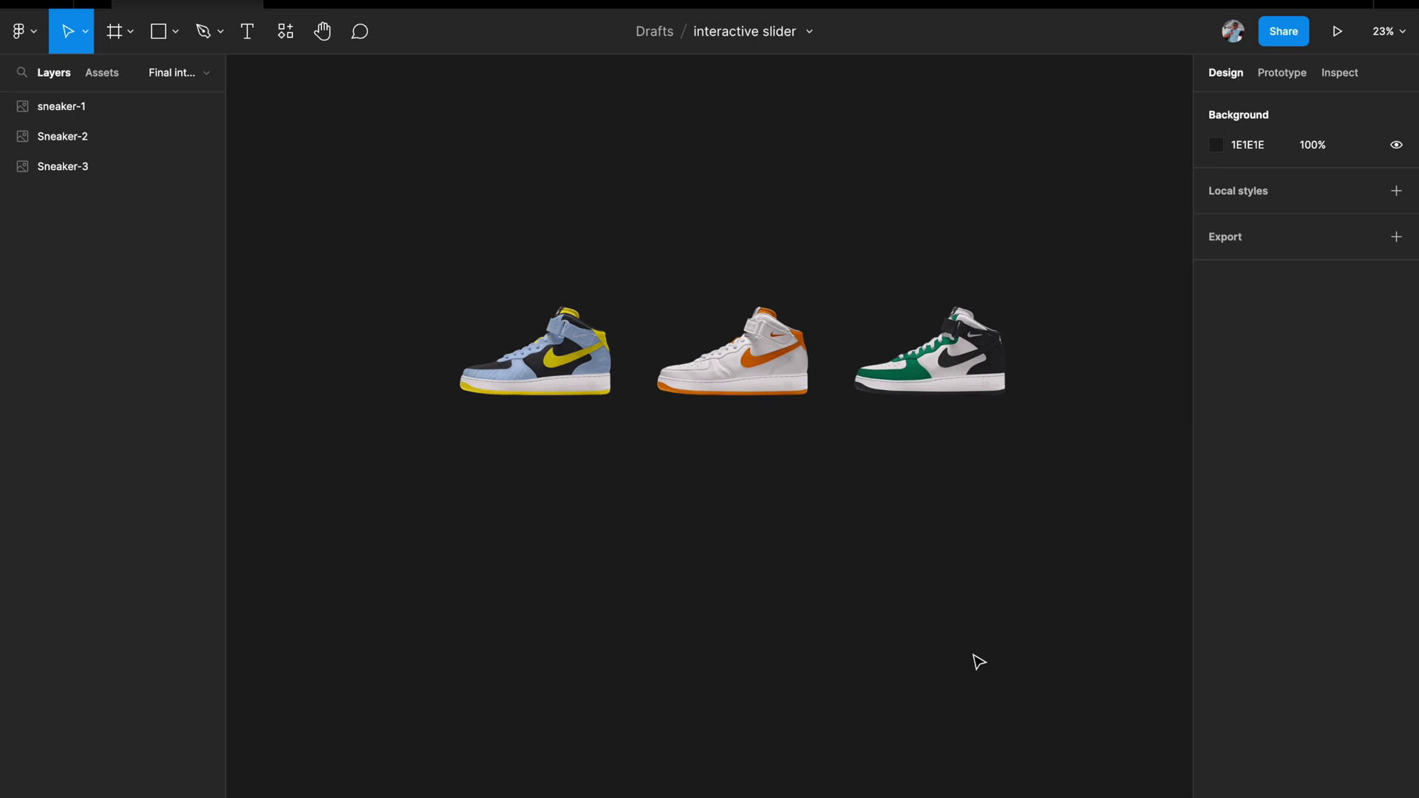
{"action": "scroll", "coordinate": [978, 661], "scroll_direction": "down", "scroll_amount": 3}
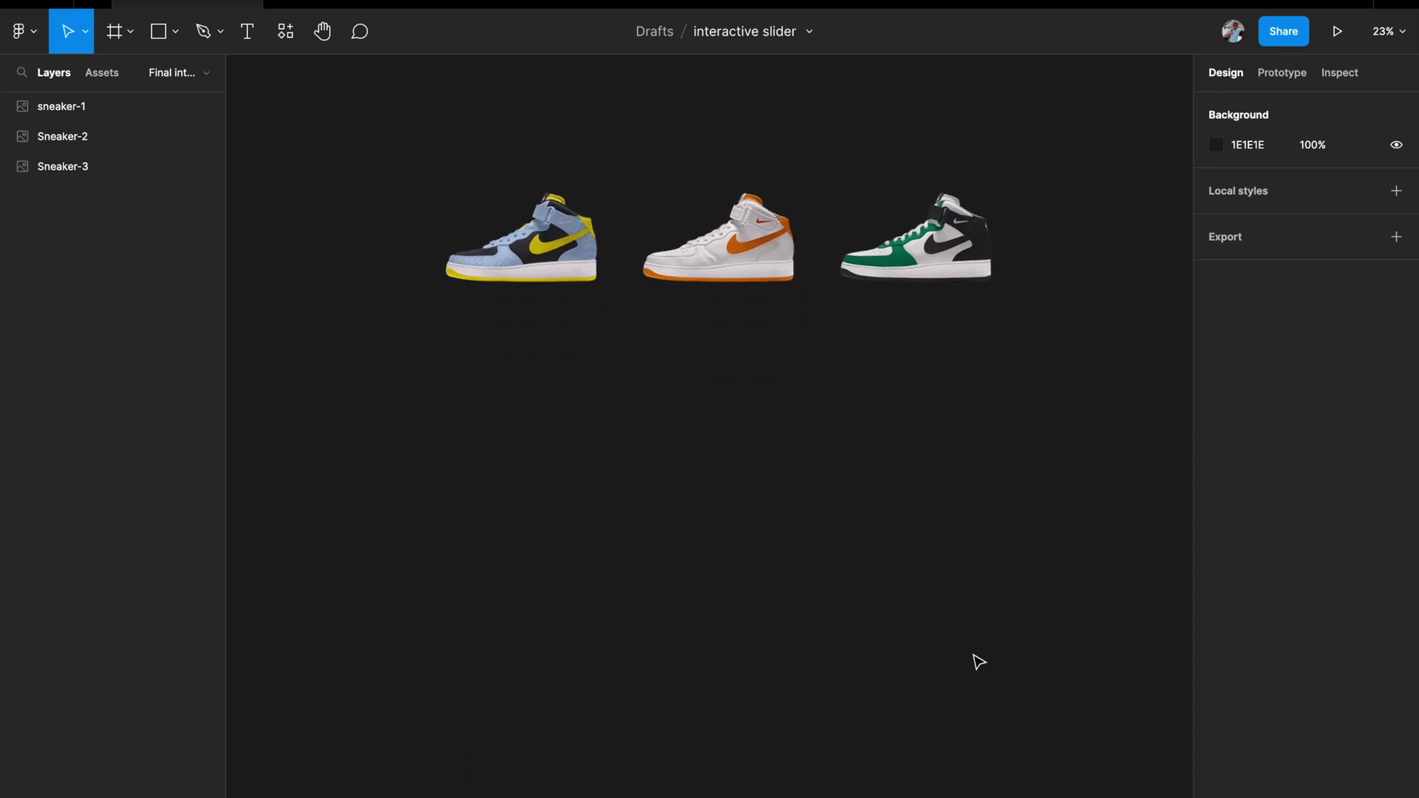
Create a 1512×982 MacBook Pro 14" frame from the Desktop presets
{"action": "key", "text": "f"}
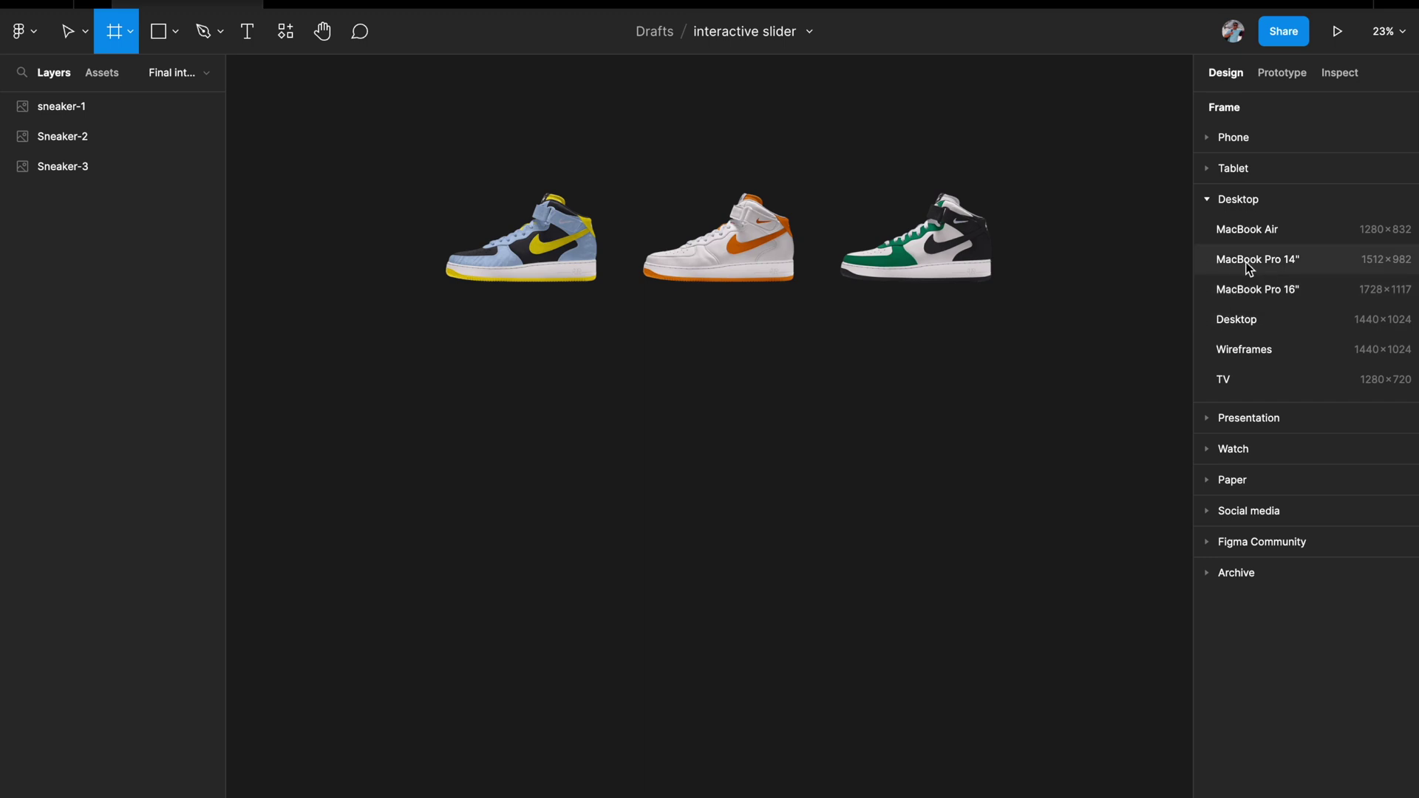
{"action": "left_click", "coordinate": [1266, 260]}
{"action": "key", "text": "shift+2"}
{"action": "left_click", "coordinate": [325, 370]}
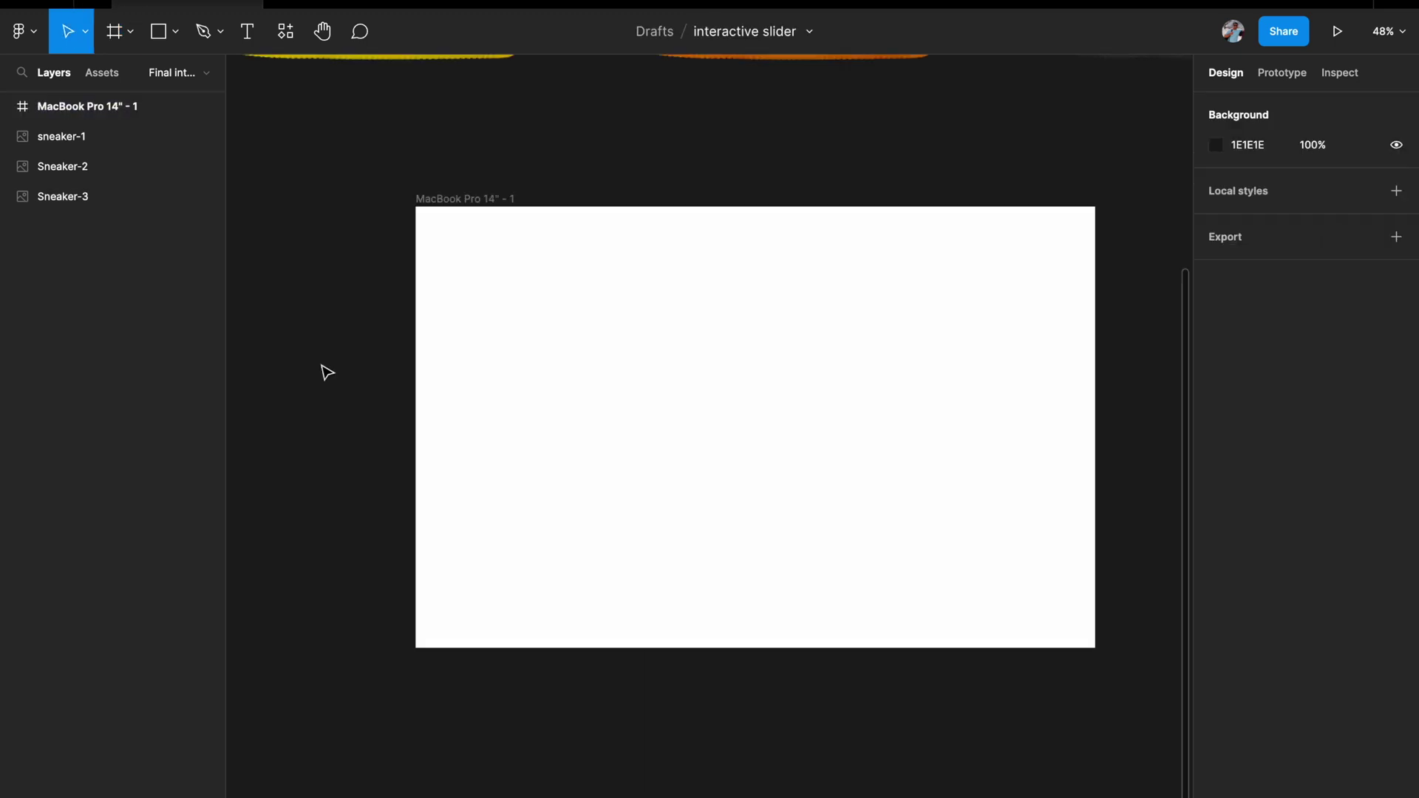
{"action": "scroll", "coordinate": [333, 355], "scroll_direction": "down", "scroll_amount": 3}
{"action": "scroll", "coordinate": [336, 356], "scroll_direction": "left", "scroll_amount": 2}
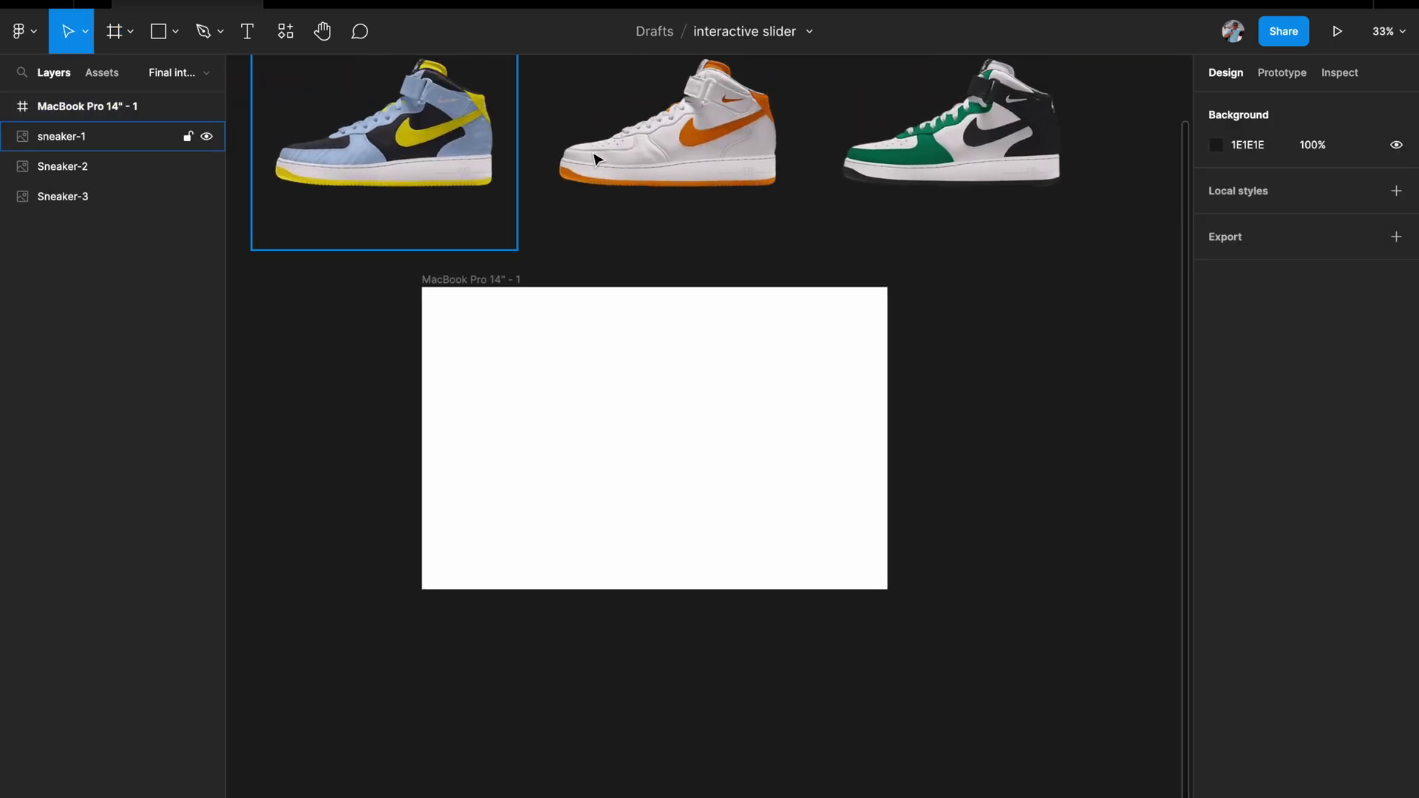
{"action": "scroll", "coordinate": [548, 406], "scroll_direction": "down", "scroll_amount": 3}
{"action": "scroll", "coordinate": [547, 406], "scroll_direction": "up", "scroll_amount": 1}
{"action": "scroll", "coordinate": [547, 406], "scroll_direction": "right", "scroll_amount": 1}
{"action": "scroll", "coordinate": [547, 405], "scroll_direction": "up", "scroll_amount": 1}
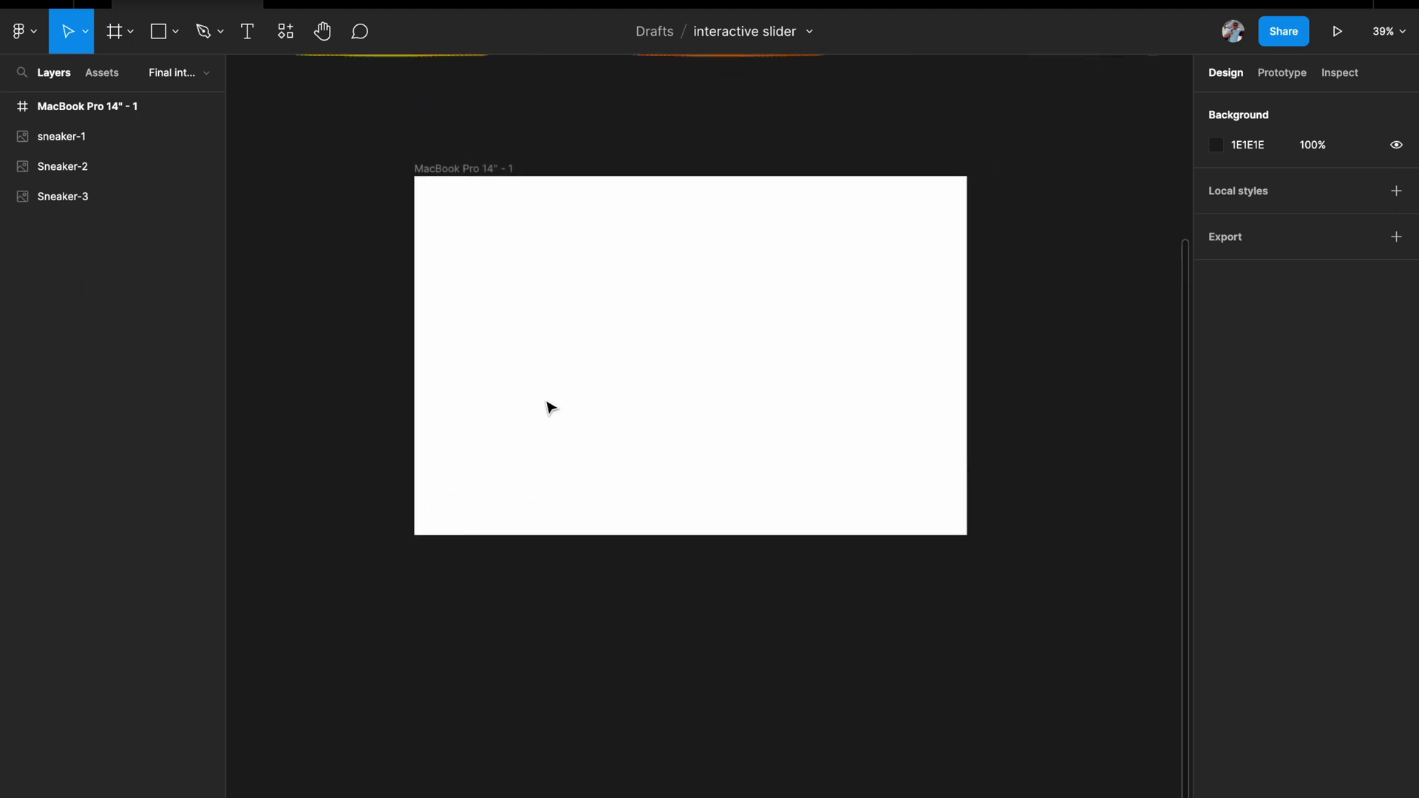
Alt-drag a duplicate of the MacBook Pro 14" - 1 frame below the original
{"action": "left_click", "coordinate": [448, 172]}
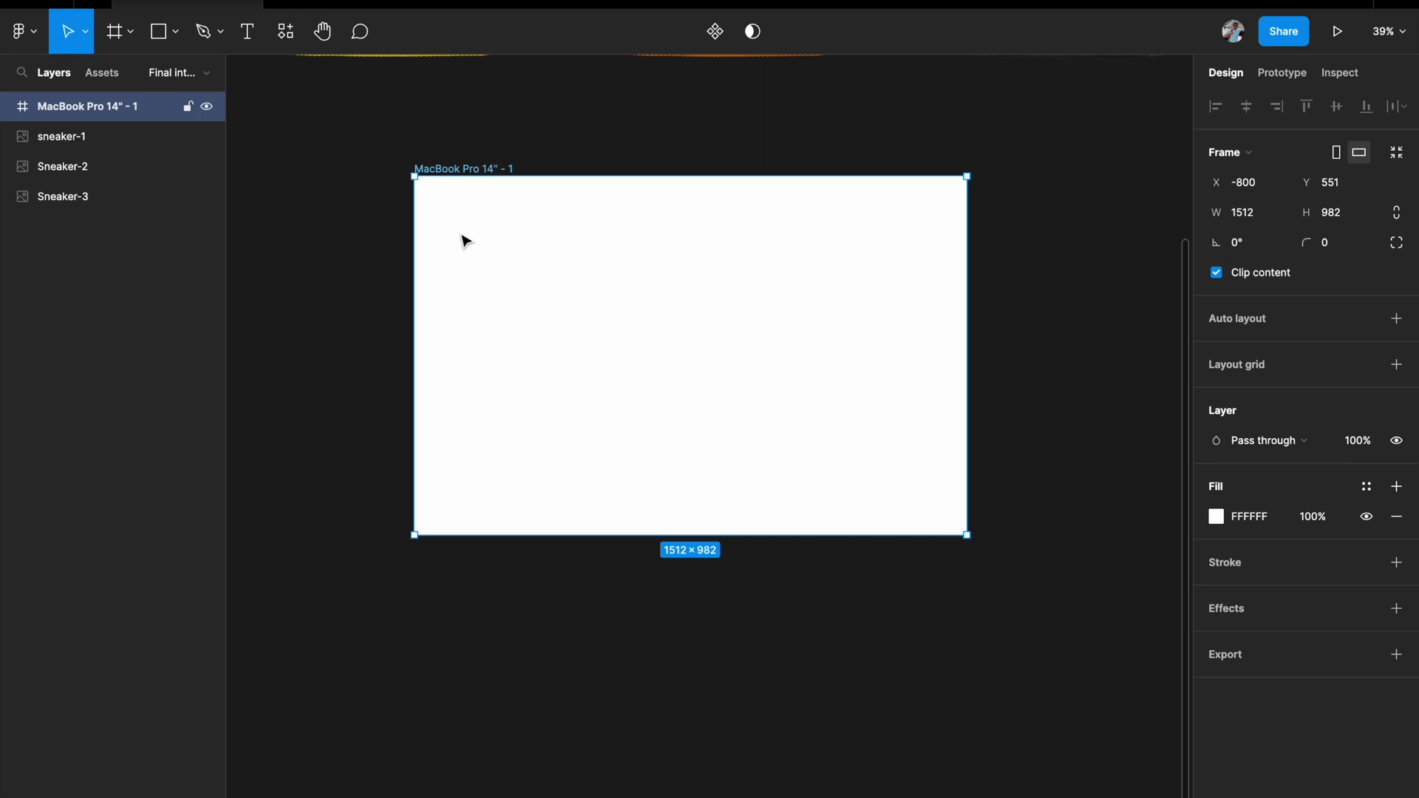
{"action": "left_click_drag", "start_coordinate": [478, 241], "coordinate": [501, 676]}
{"action": "scroll", "coordinate": [501, 676], "scroll_direction": "down", "scroll_amount": 5}
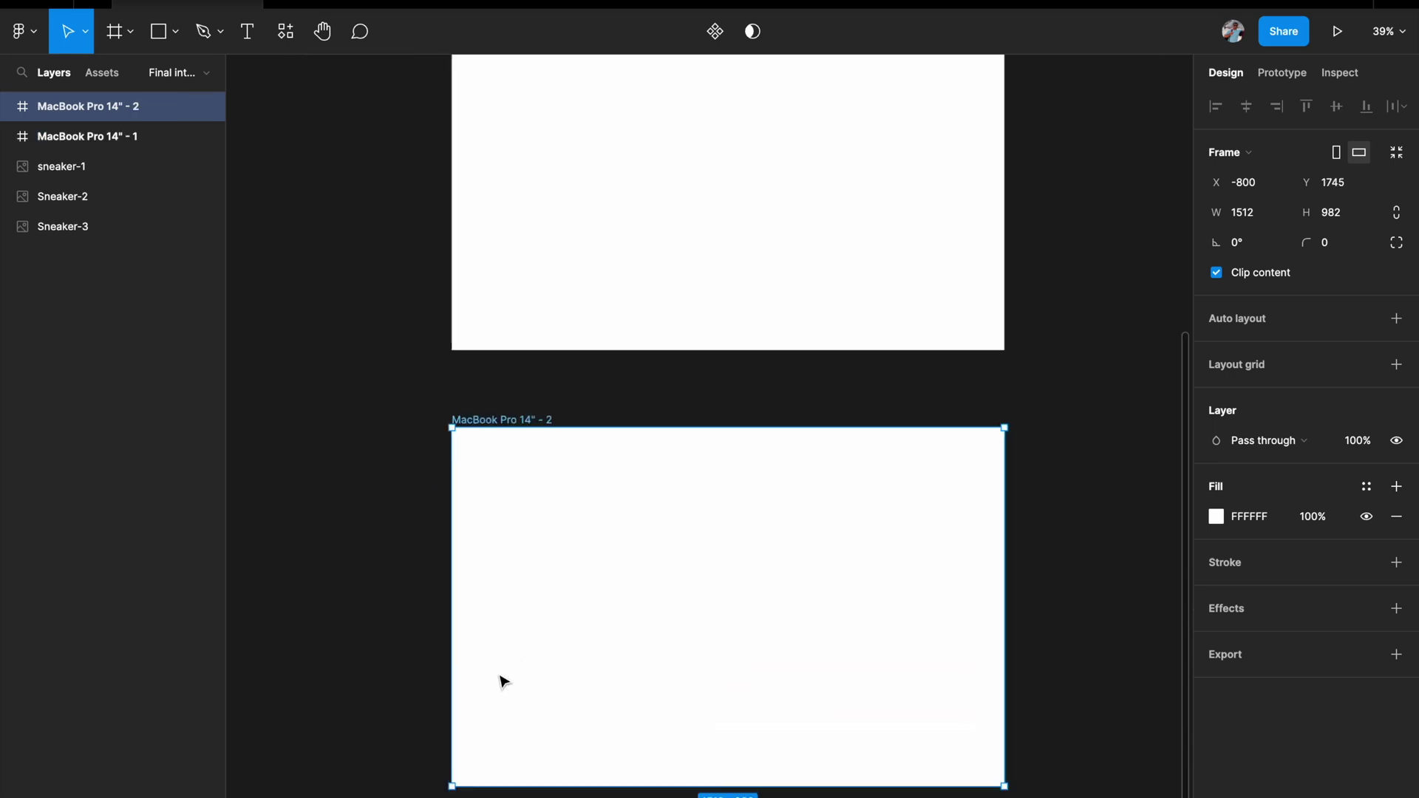
{"action": "scroll", "coordinate": [503, 679], "scroll_direction": "down", "scroll_amount": 3}
{"action": "scroll", "coordinate": [504, 680], "scroll_direction": "up", "scroll_amount": 2}
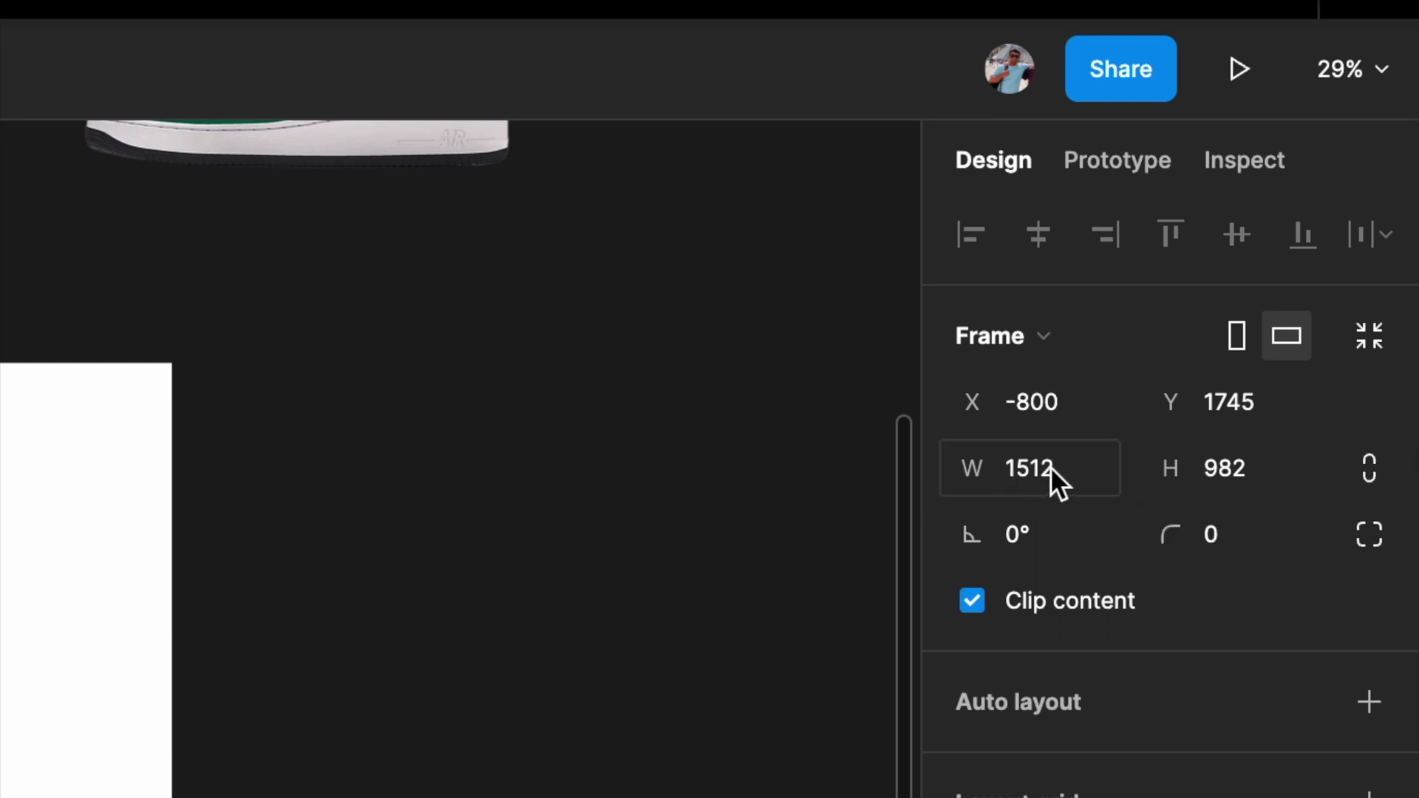
Narrow the second frame to 504 px wide by appending /3 to its 1512 width
{"action": "left_click", "coordinate": [1073, 468]}
{"action": "left_click", "coordinate": [1073, 468]}
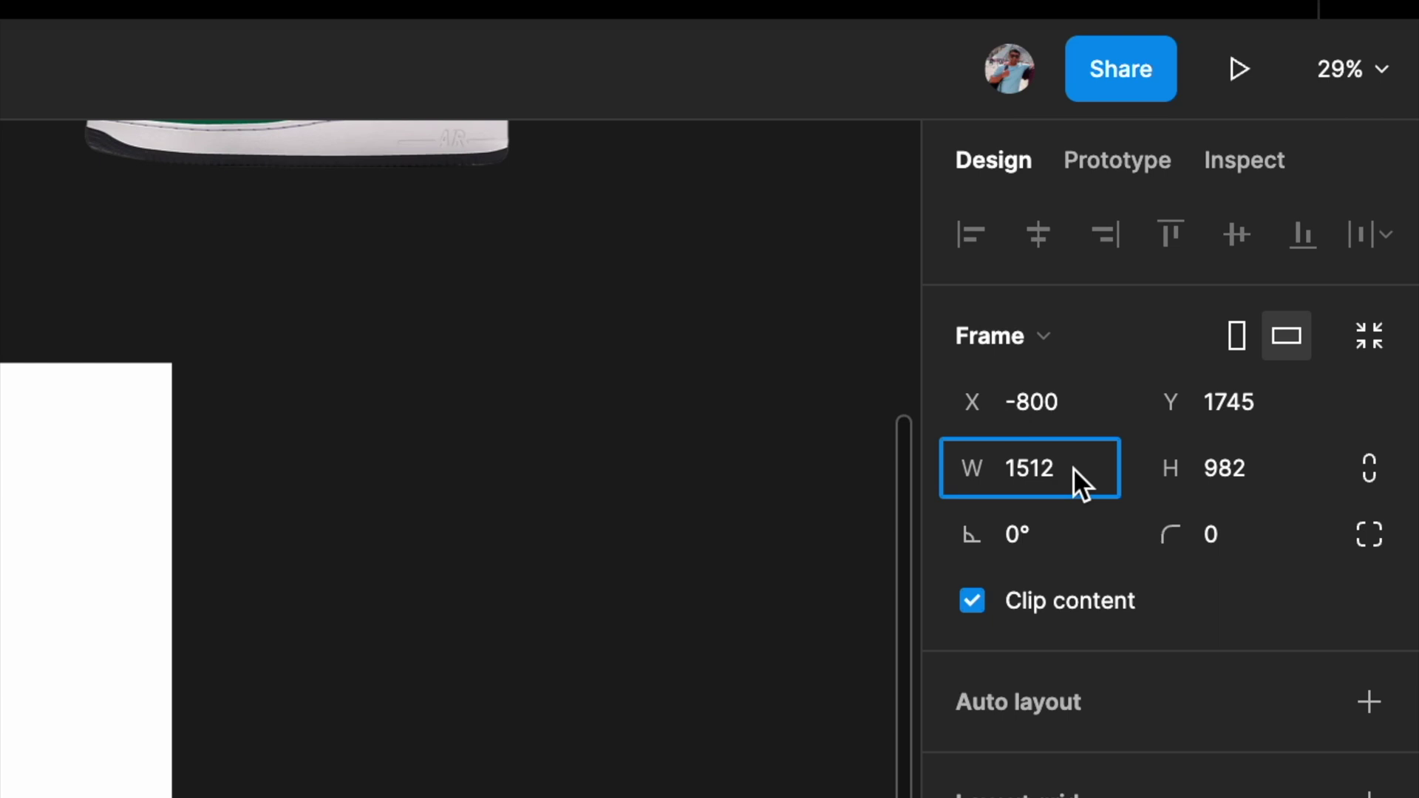
{"action": "type", "text": "/3"}
{"action": "key", "text": "Return"}
{"action": "scroll", "coordinate": [935, 415], "scroll_direction": "down", "scroll_amount": 2}
{"action": "scroll", "coordinate": [934, 415], "scroll_direction": "left", "scroll_amount": 2}
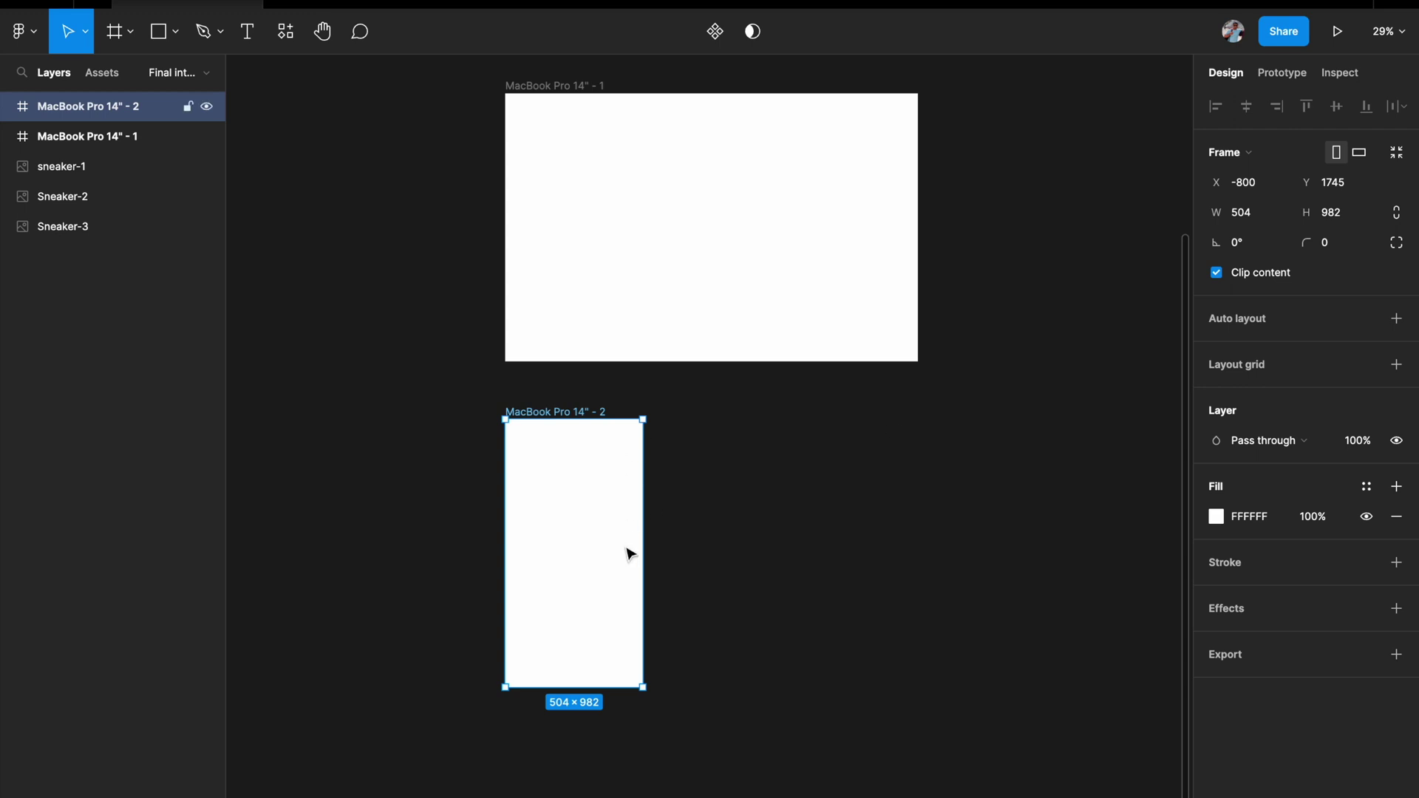
{"action": "scroll", "coordinate": [629, 554], "scroll_direction": "up", "scroll_amount": 2}
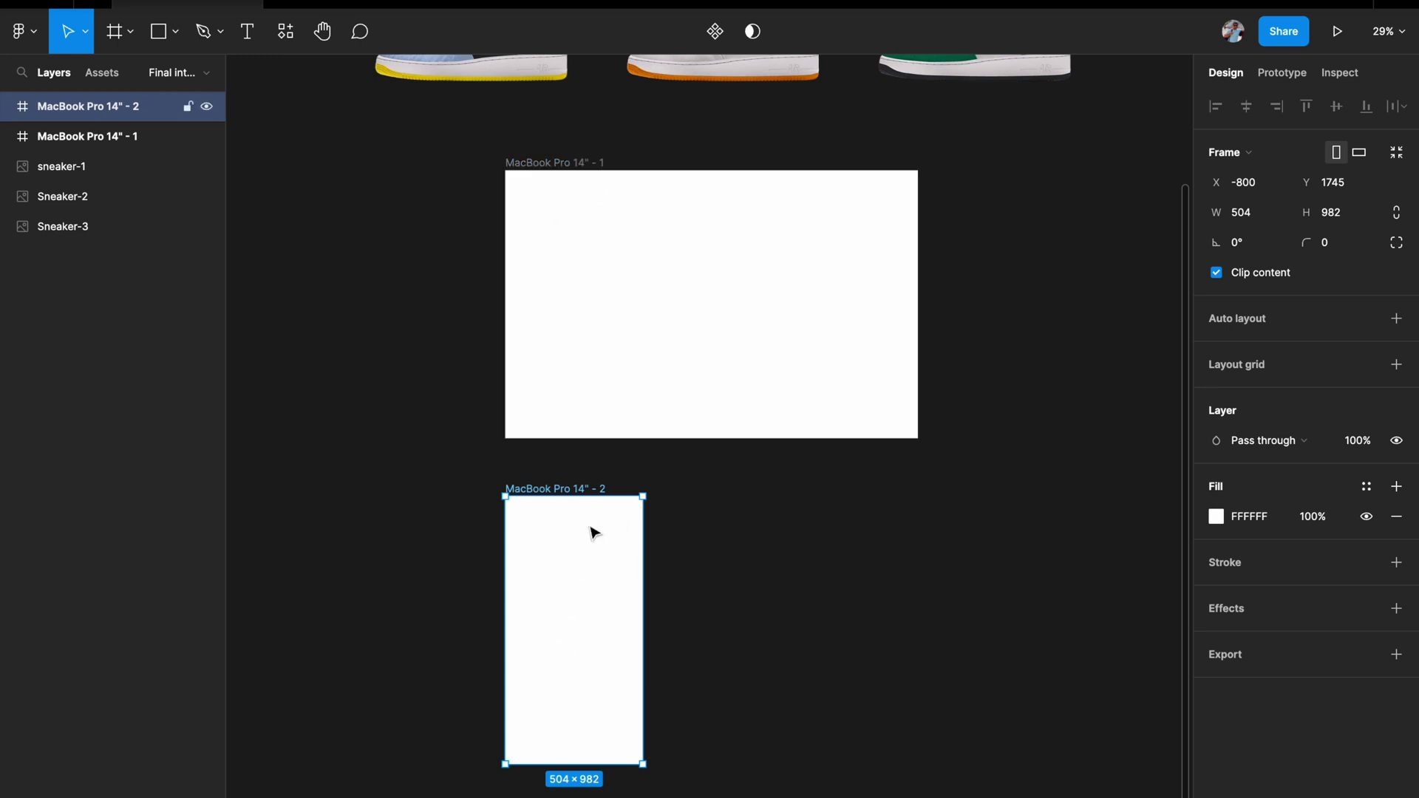
{"action": "scroll", "coordinate": [579, 596], "scroll_direction": "down", "scroll_amount": 3}
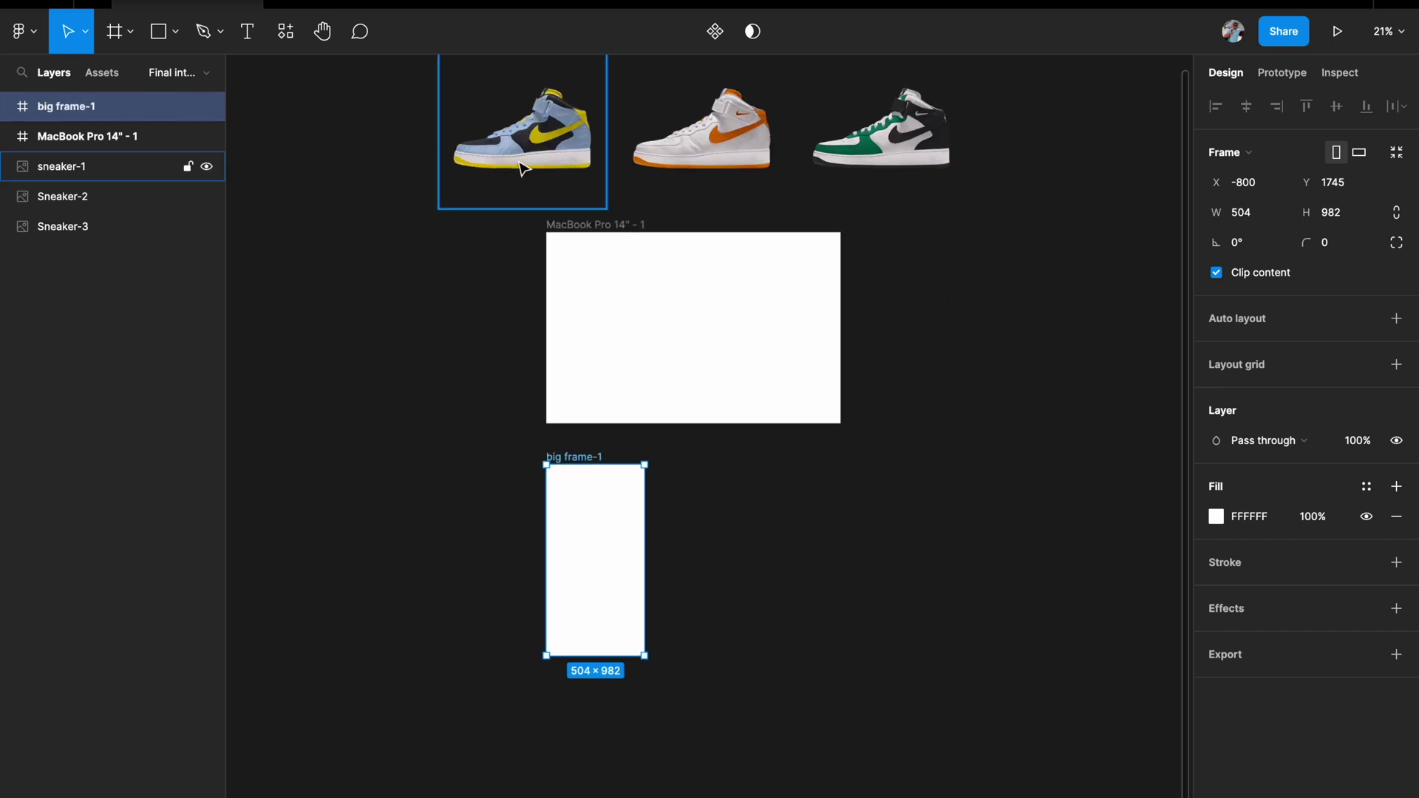
{"action": "scroll", "coordinate": [491, 181], "scroll_direction": "up", "scroll_amount": 2}
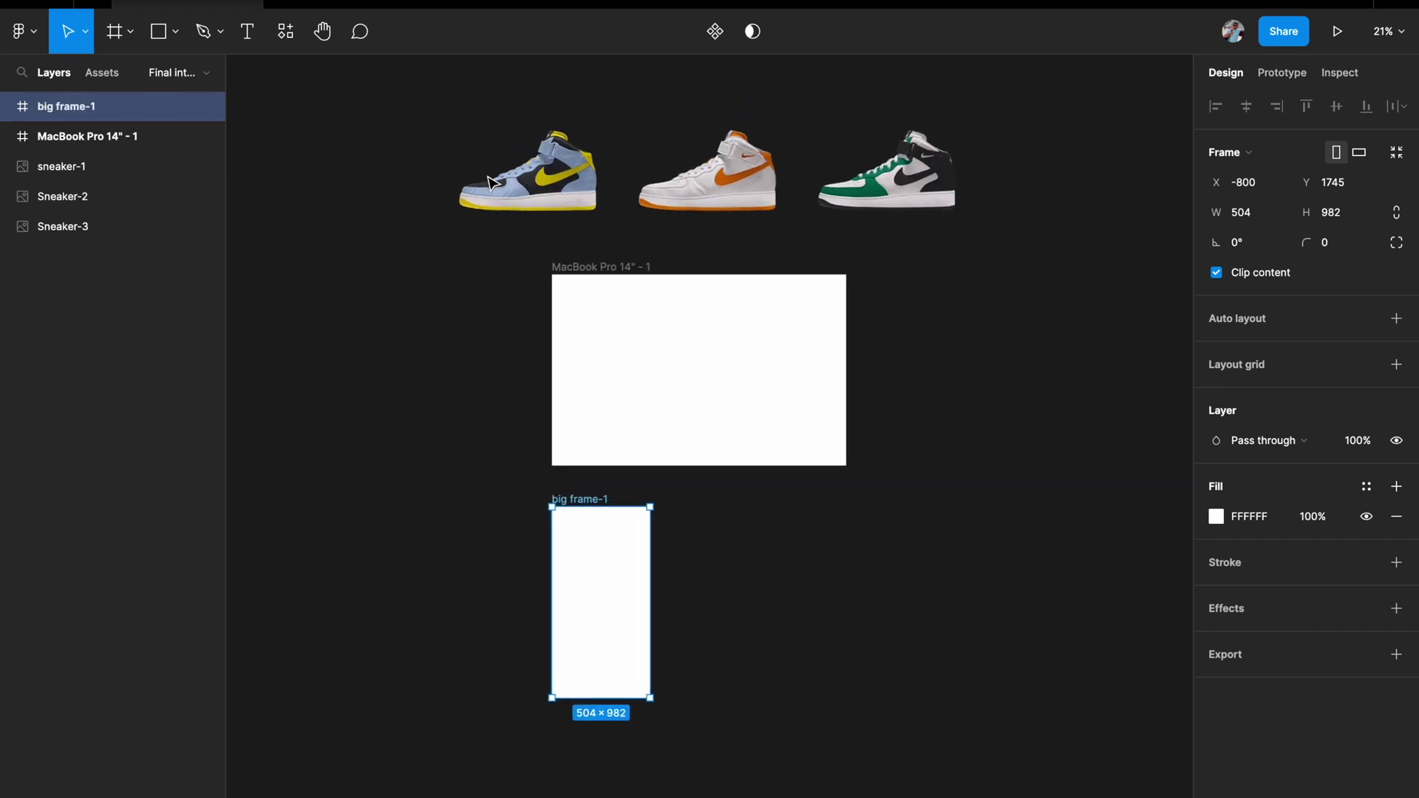
Move sneaker-1 into big frame-1 and scale it to 0.5x (432×432)
{"action": "left_click", "coordinate": [524, 168]}
{"action": "left_click_drag", "start_coordinate": [524, 168], "coordinate": [590, 588]}
{"action": "scroll", "coordinate": [592, 587], "scroll_direction": "up", "scroll_amount": 5}
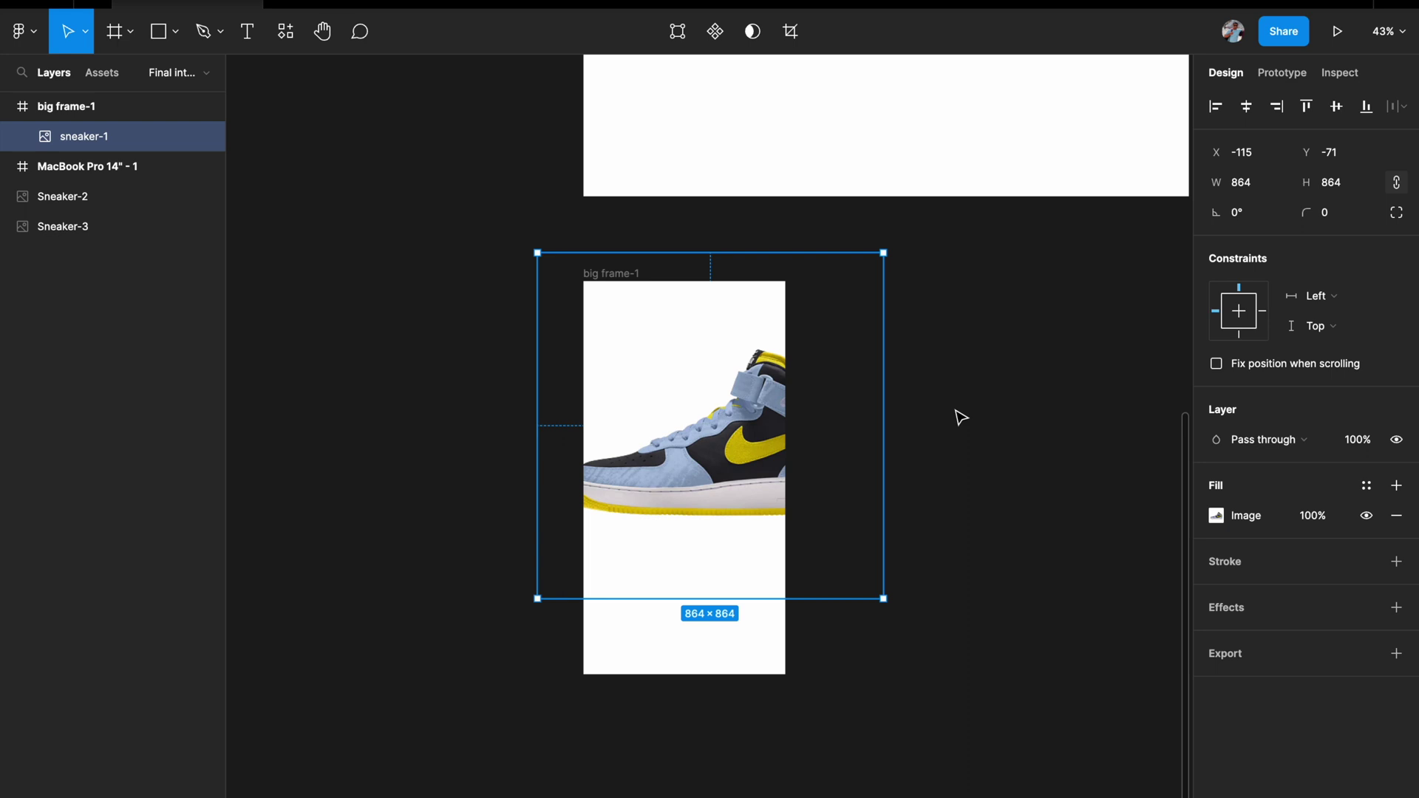
{"action": "key", "text": "k"}
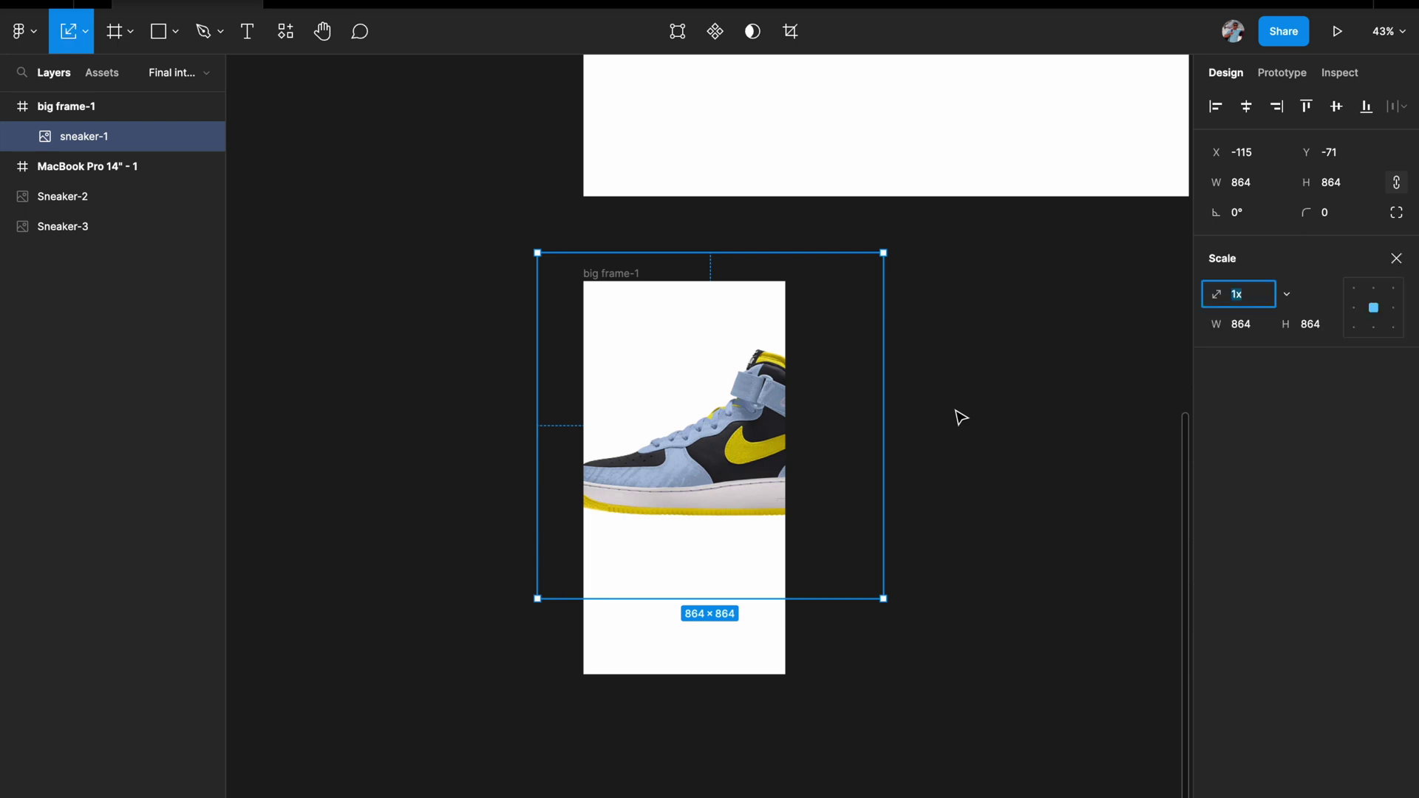
{"action": "left_click", "coordinate": [888, 254]}
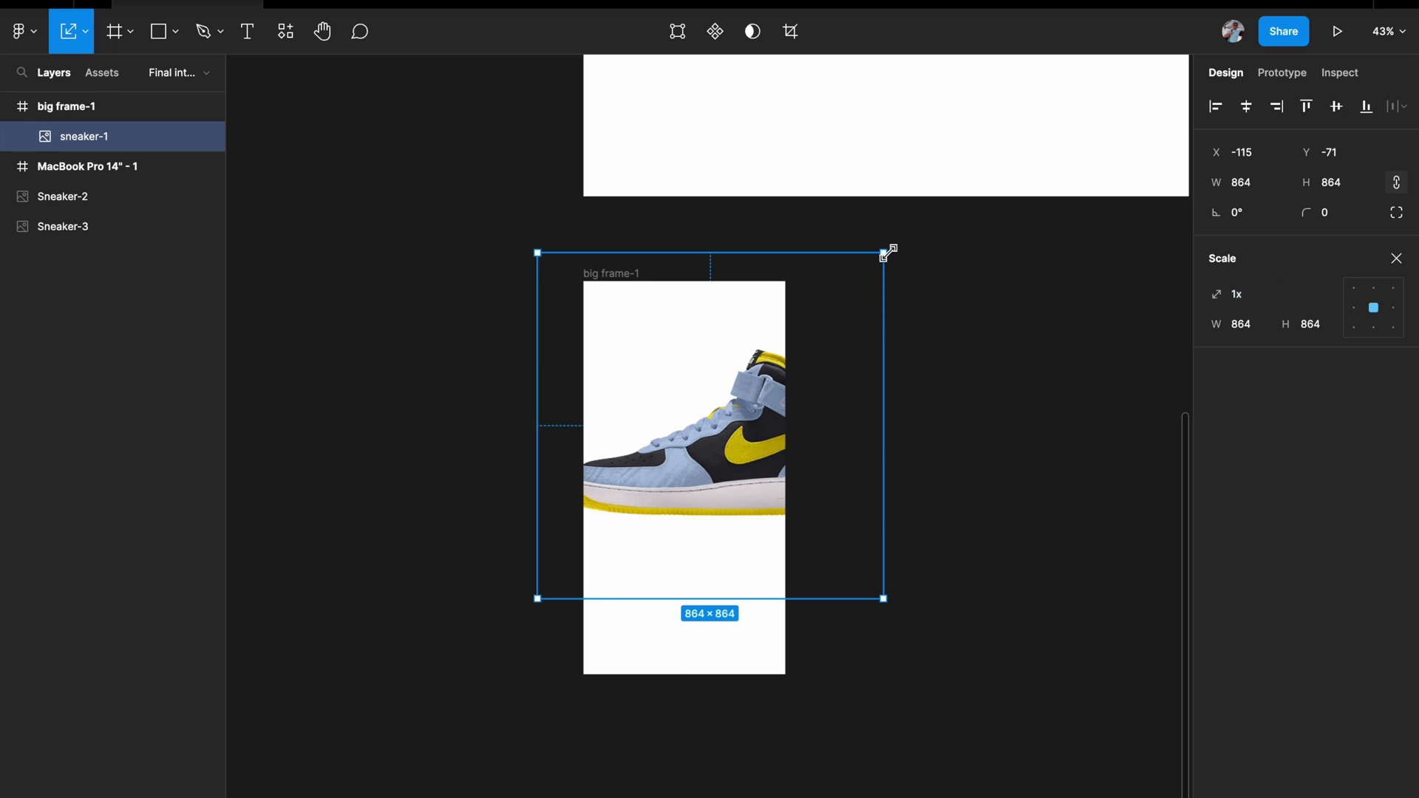
{"action": "mouse_move", "coordinate": [888, 254]}
{"action": "left_mouse_down"}
{"action": "mouse_move", "coordinate": [853, 288]}
{"action": "mouse_move", "coordinate": [872, 270]}
{"action": "left_mouse_up"}
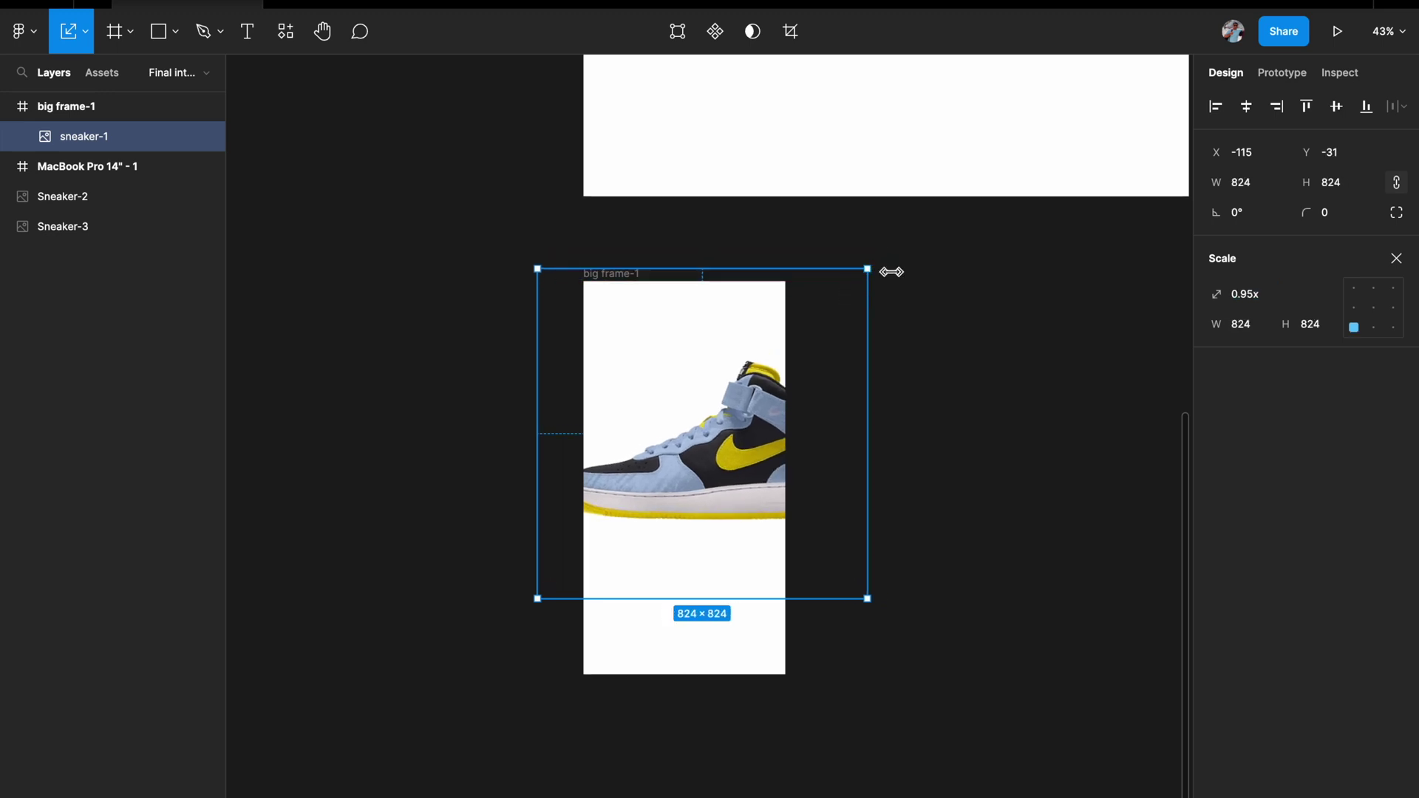
{"action": "key", "text": "ctrl+z"}
{"action": "left_click", "coordinate": [1248, 303]}
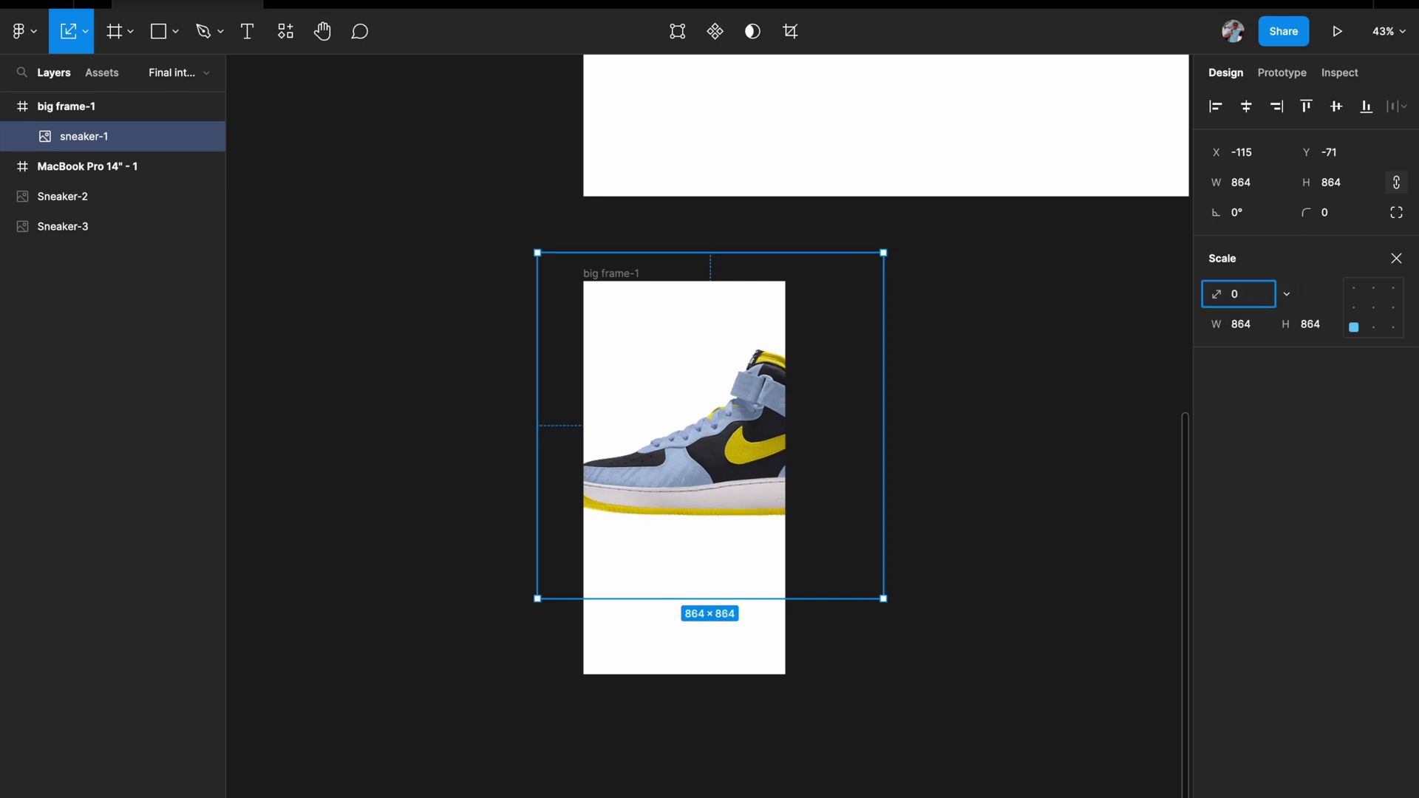
{"action": "key", "text": "Return"}
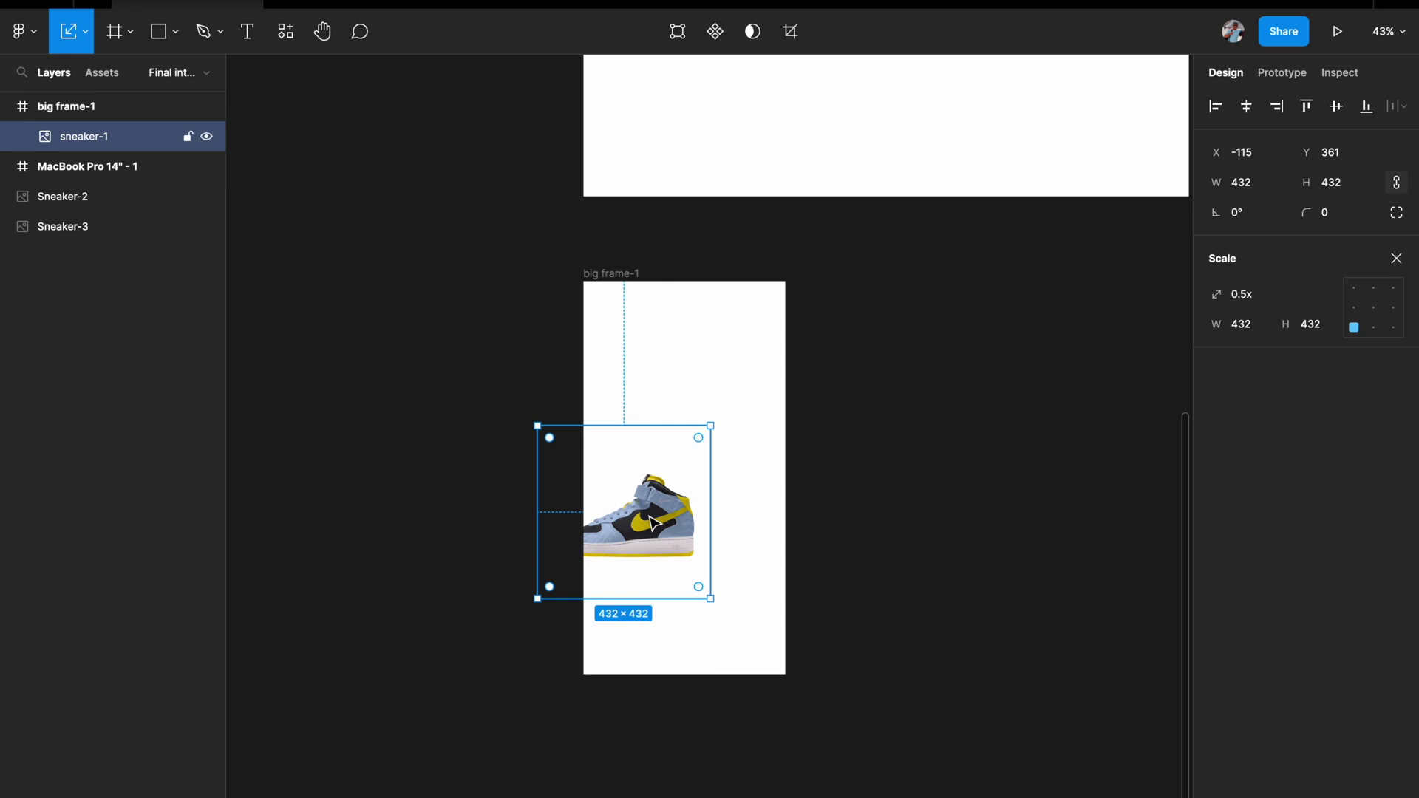
Centre sneaker-1 horizontally and vertically within big frame-1
{"action": "left_click", "coordinate": [700, 477]}
{"action": "scroll", "coordinate": [701, 477], "scroll_direction": "up", "scroll_amount": 3}
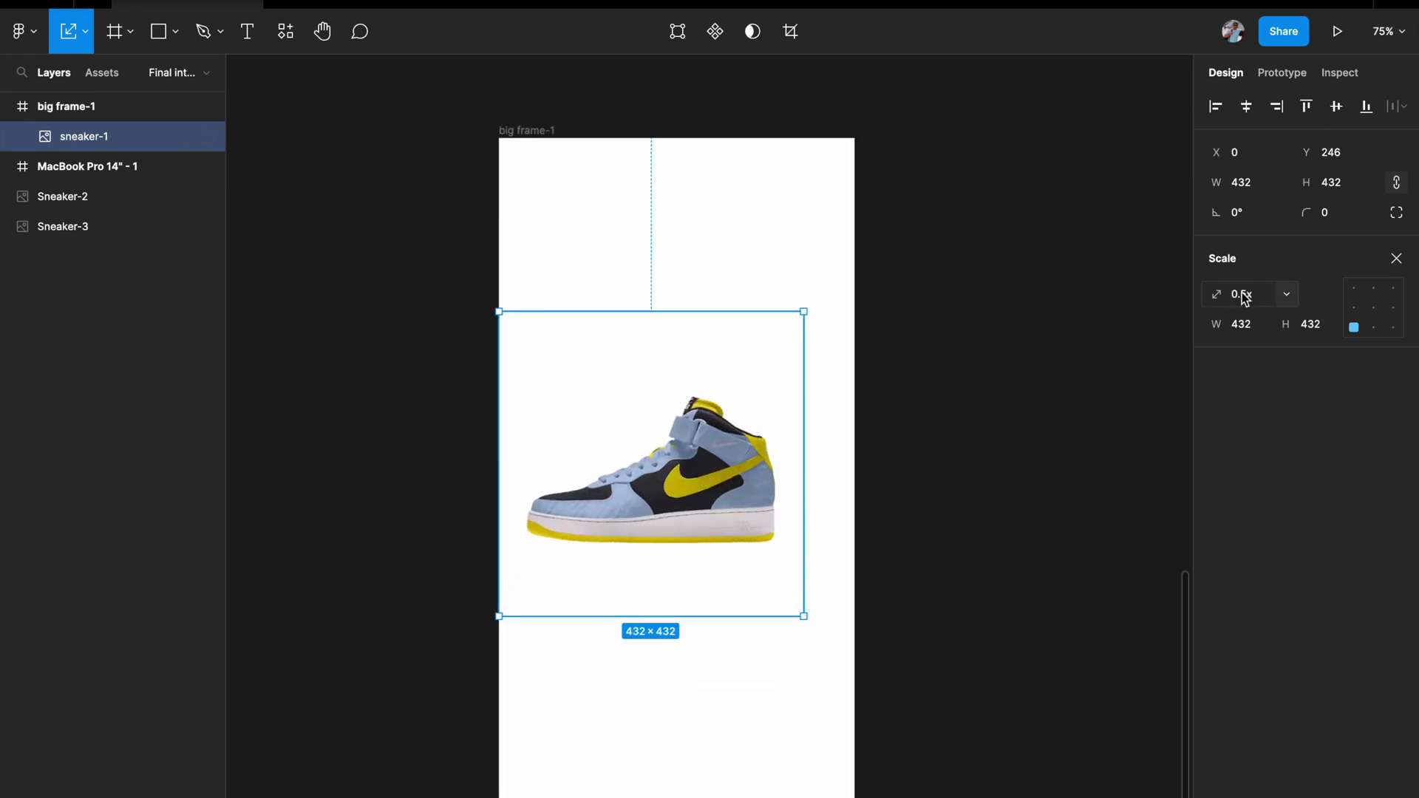
{"action": "scroll", "coordinate": [763, 492], "scroll_direction": "left", "scroll_amount": 3}
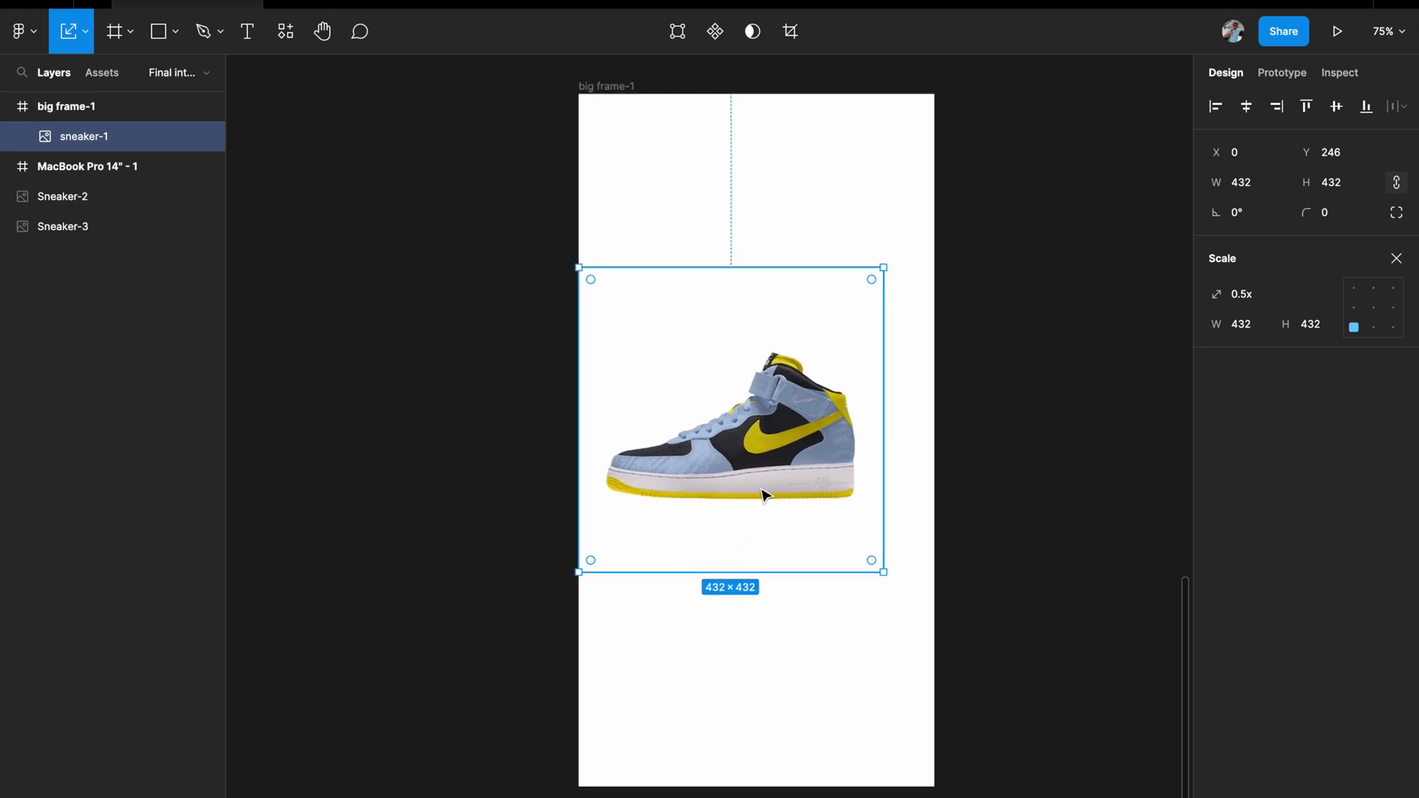
{"action": "left_click", "coordinate": [1246, 105]}
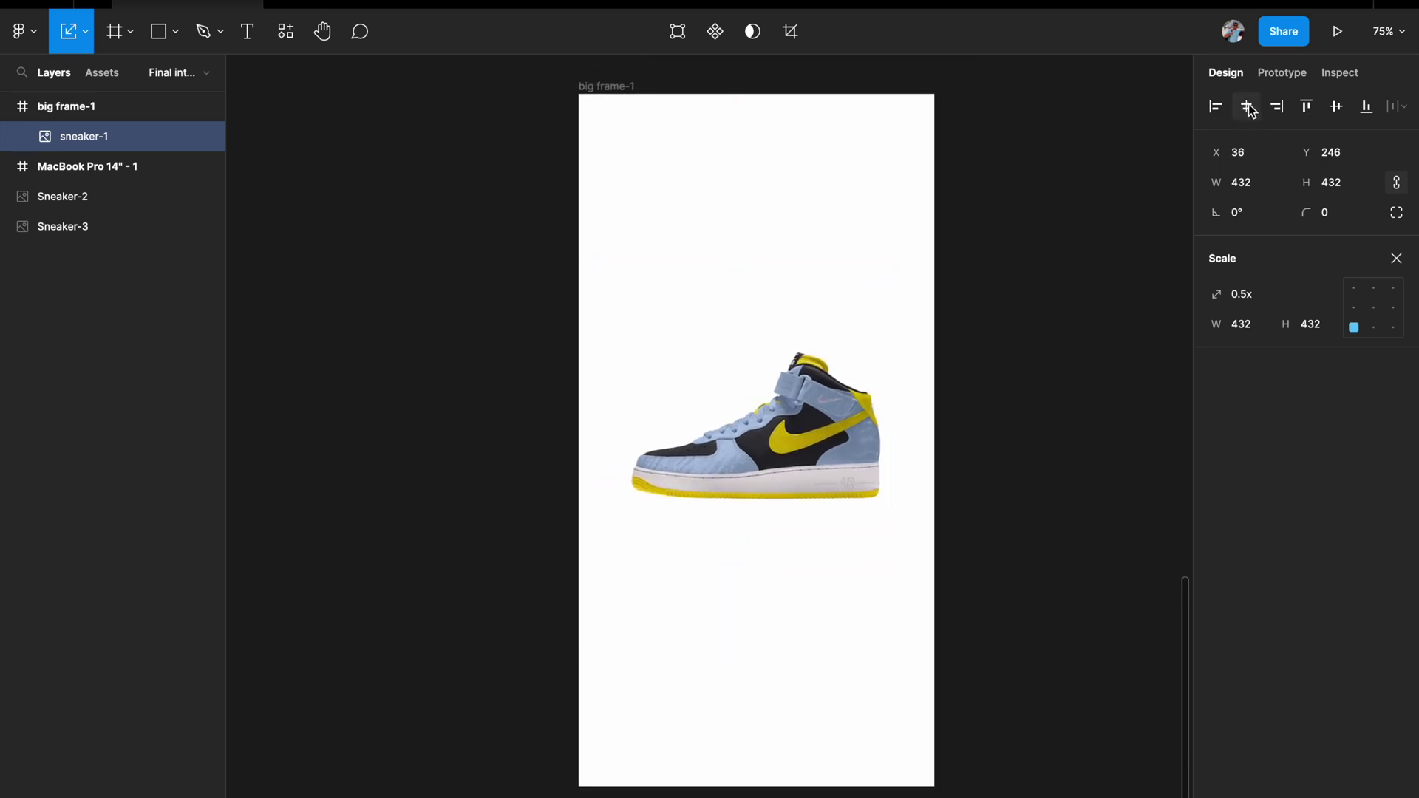
{"action": "left_click", "coordinate": [1336, 107]}
{"action": "scroll", "coordinate": [1036, 367], "scroll_direction": "right", "scroll_amount": 2}
{"action": "scroll", "coordinate": [1037, 367], "scroll_direction": "up", "scroll_amount": 2}
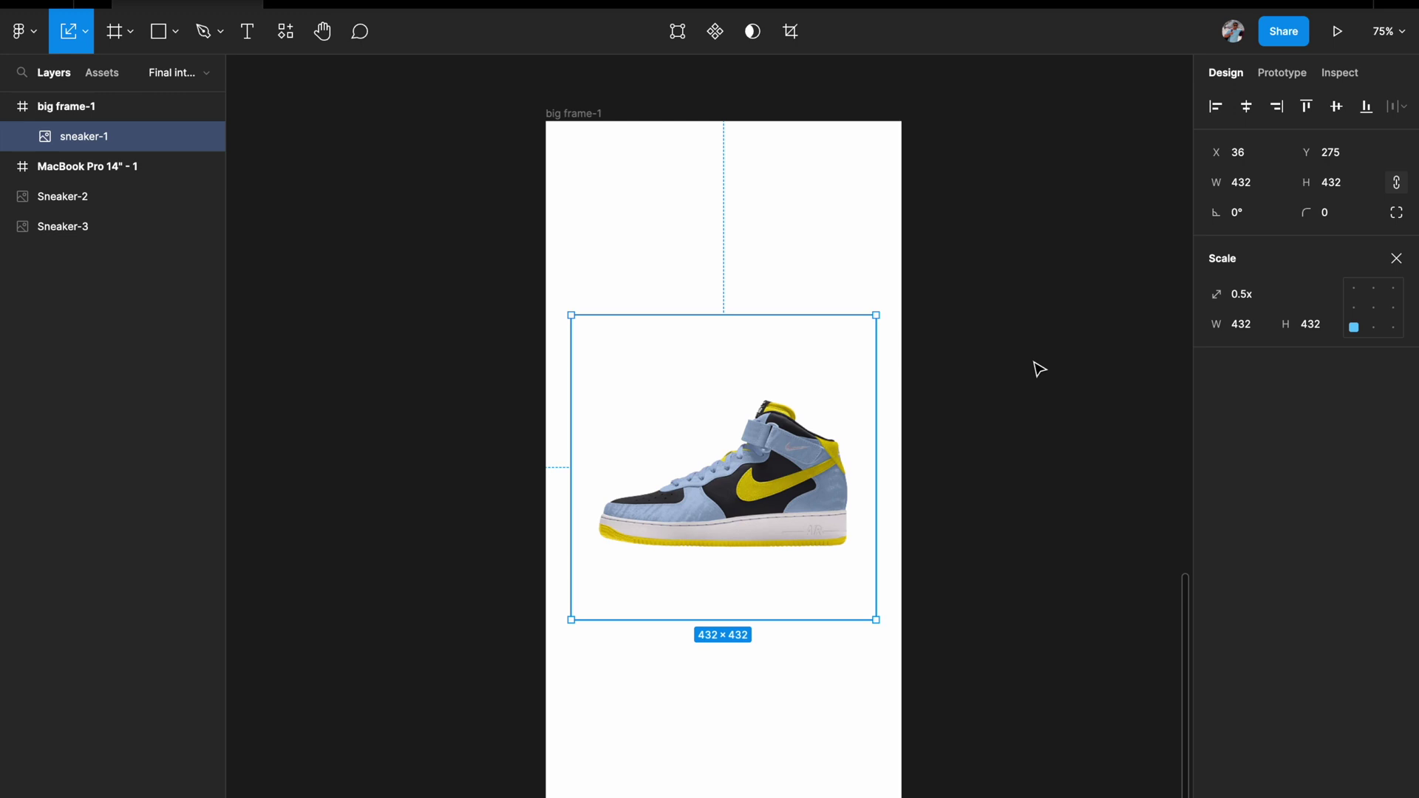
{"action": "scroll", "coordinate": [1036, 367], "scroll_direction": "down", "scroll_amount": 3}
{"action": "scroll", "coordinate": [989, 374], "scroll_direction": "right", "scroll_amount": 1}
{"action": "scroll", "coordinate": [843, 442], "scroll_direction": "right", "scroll_amount": 2}
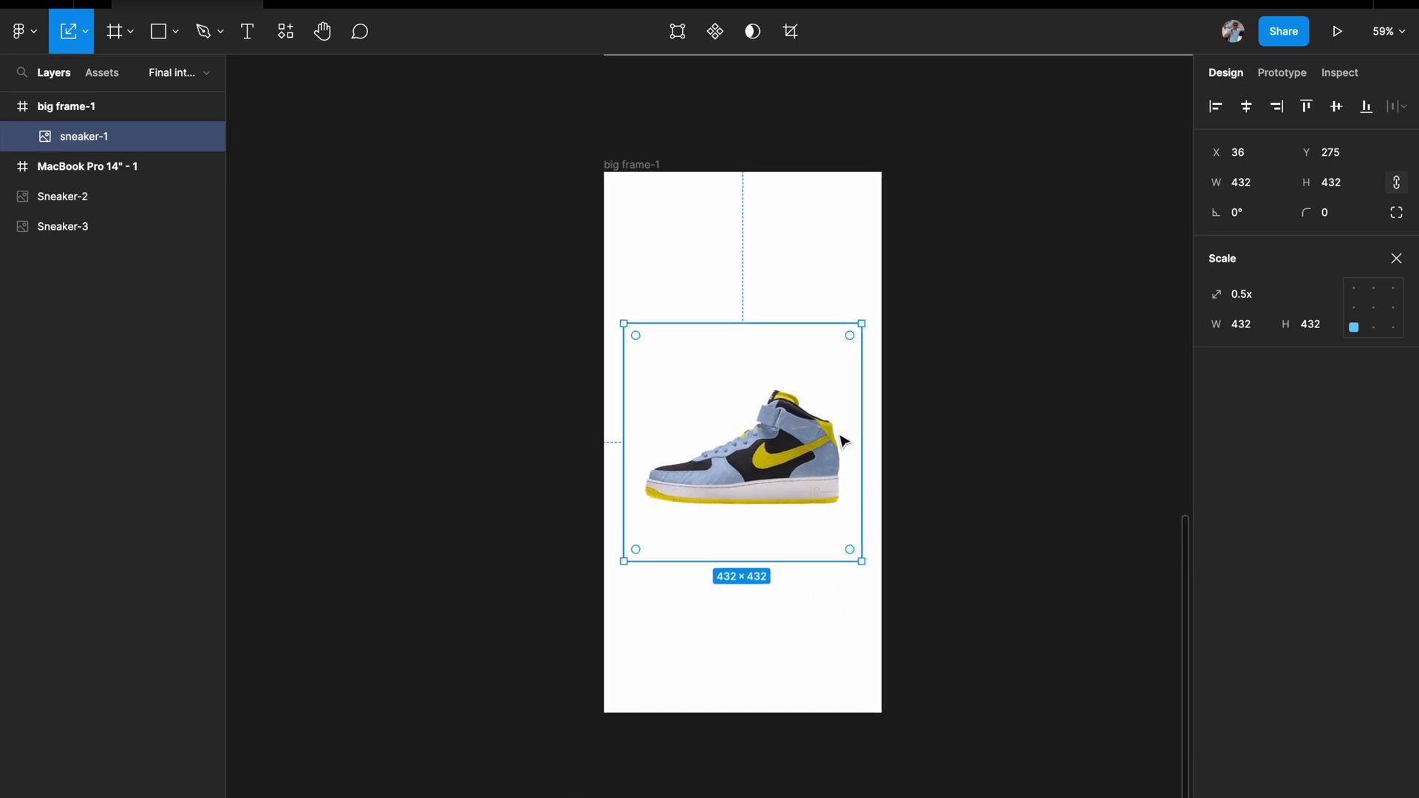
Select big frame-1 and return to the Move tool
{"action": "left_click", "coordinate": [648, 166]}
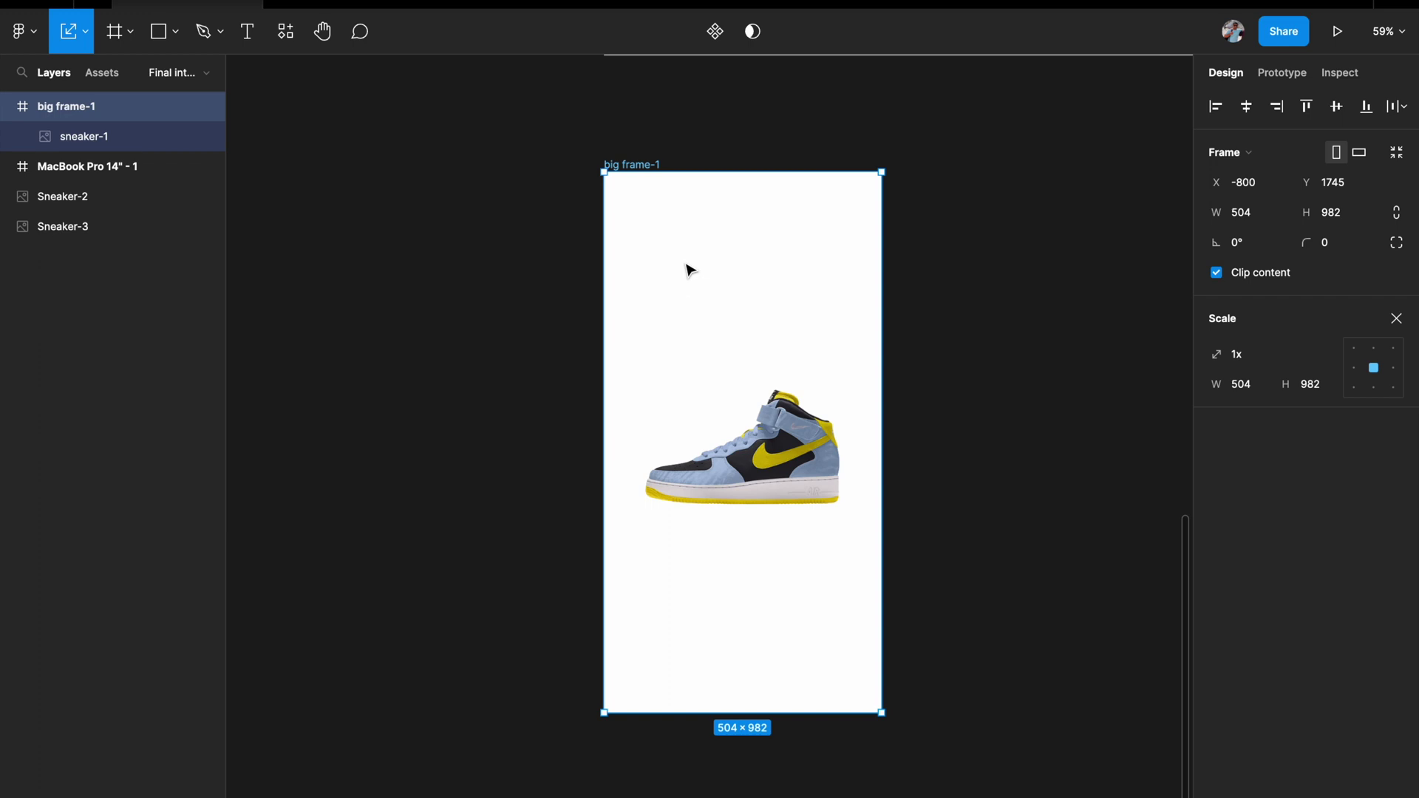
{"action": "scroll", "coordinate": [1059, 418], "scroll_direction": "down", "scroll_amount": 1}
{"action": "scroll", "coordinate": [1059, 418], "scroll_direction": "right", "scroll_amount": 1}
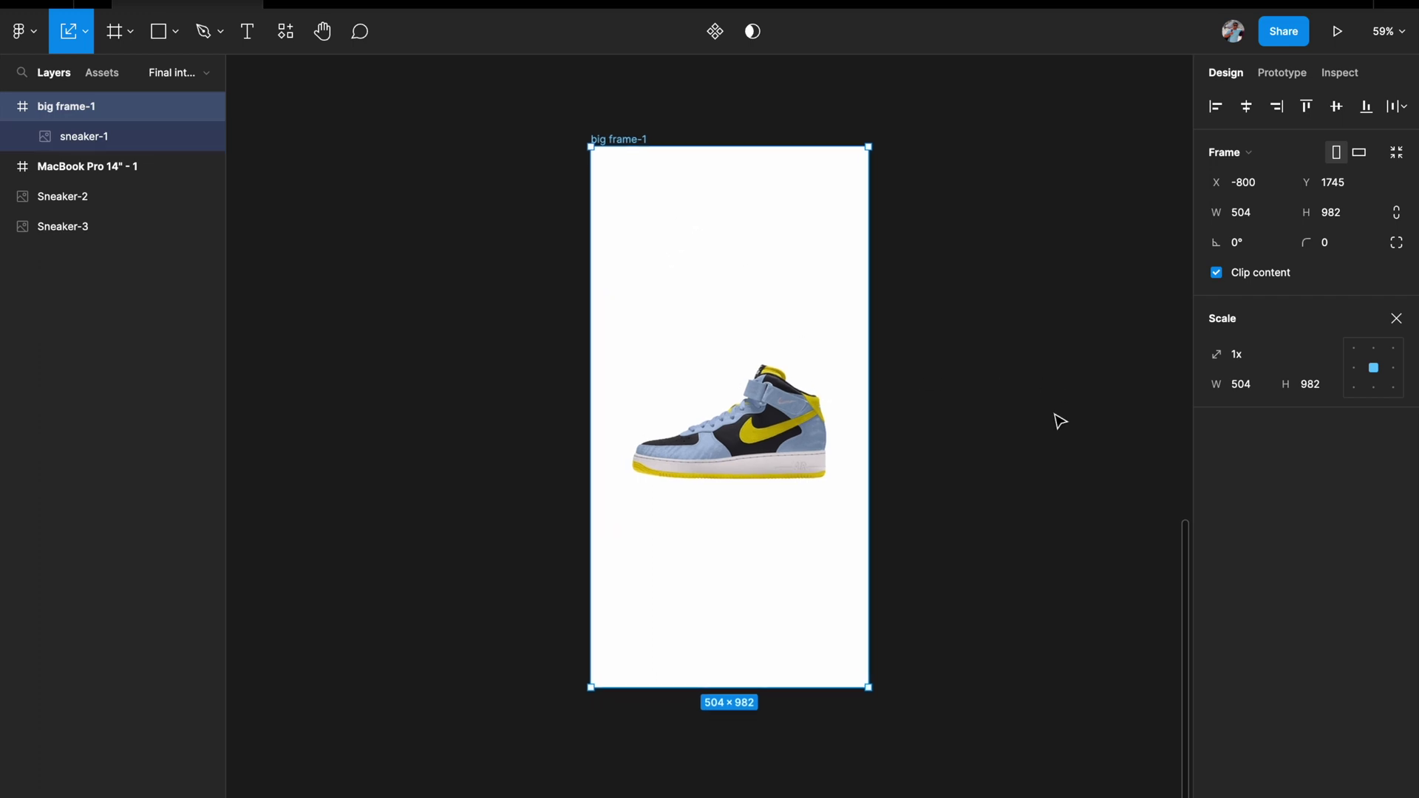
{"action": "key", "text": "k"}
{"action": "left_click", "coordinate": [972, 263]}
{"action": "left_click", "coordinate": [642, 139]}
{"action": "key", "text": "v"}
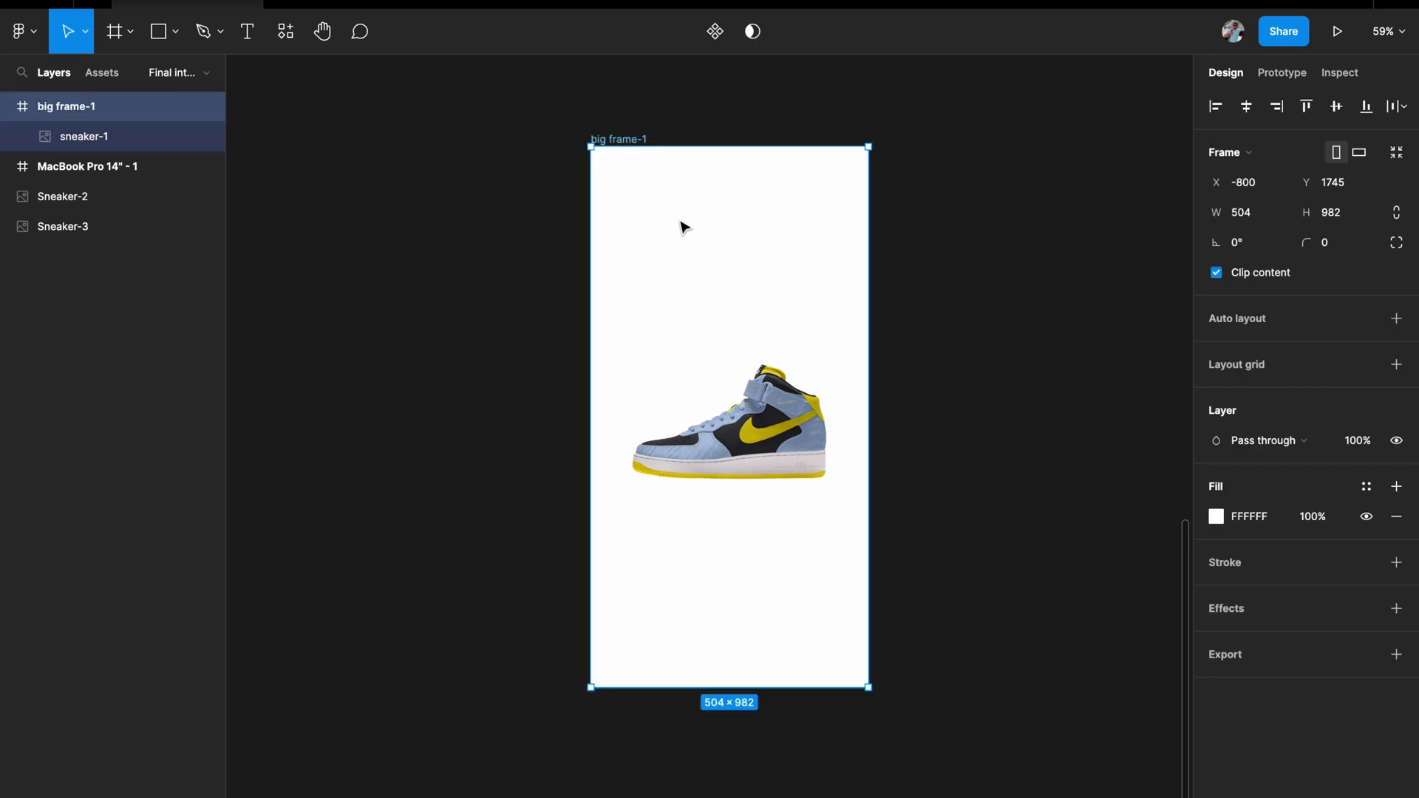
{"action": "scroll", "coordinate": [820, 421], "scroll_direction": "up", "scroll_amount": 2}
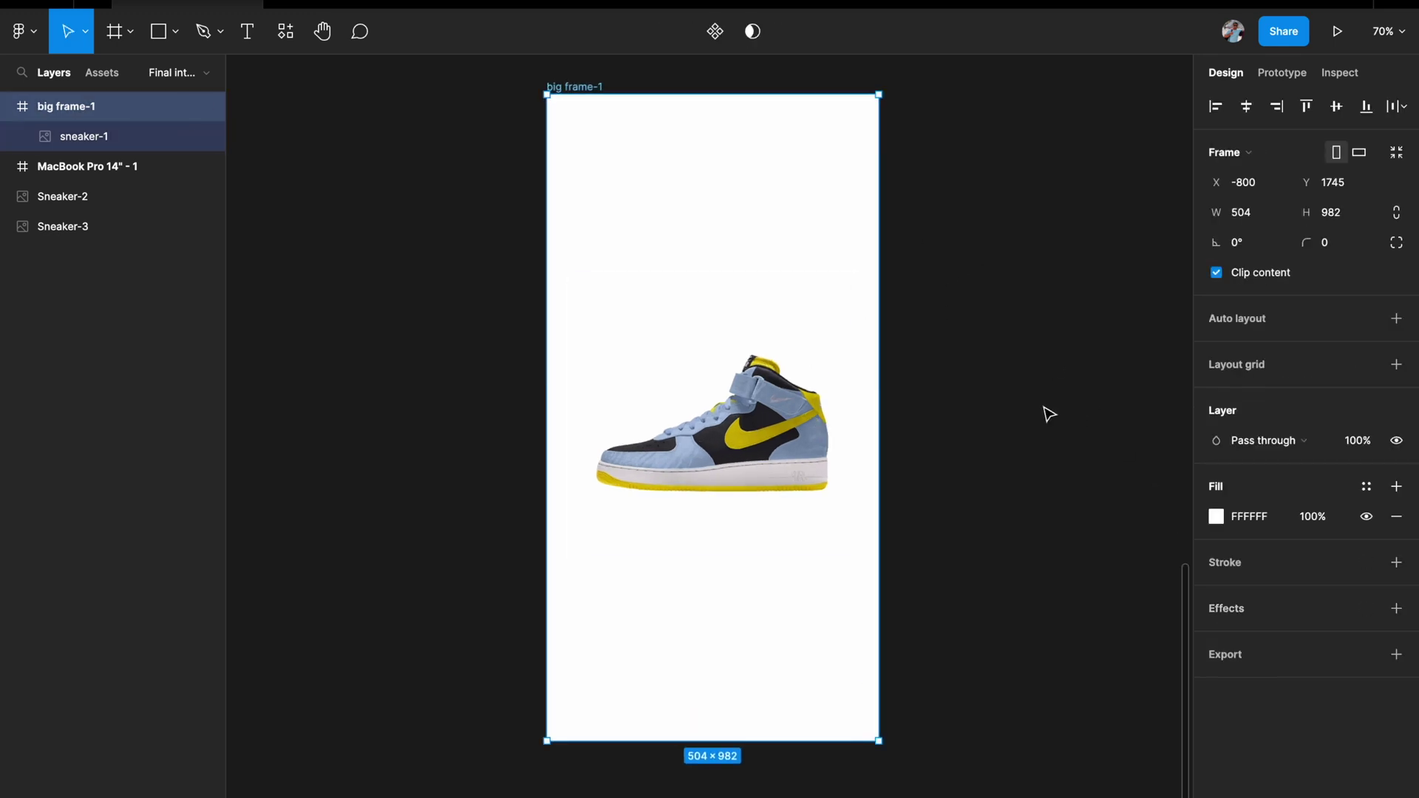
{"action": "scroll", "coordinate": [1049, 414], "scroll_direction": "down", "scroll_amount": 2}
{"action": "scroll", "coordinate": [751, 253], "scroll_direction": "up", "scroll_amount": 2}
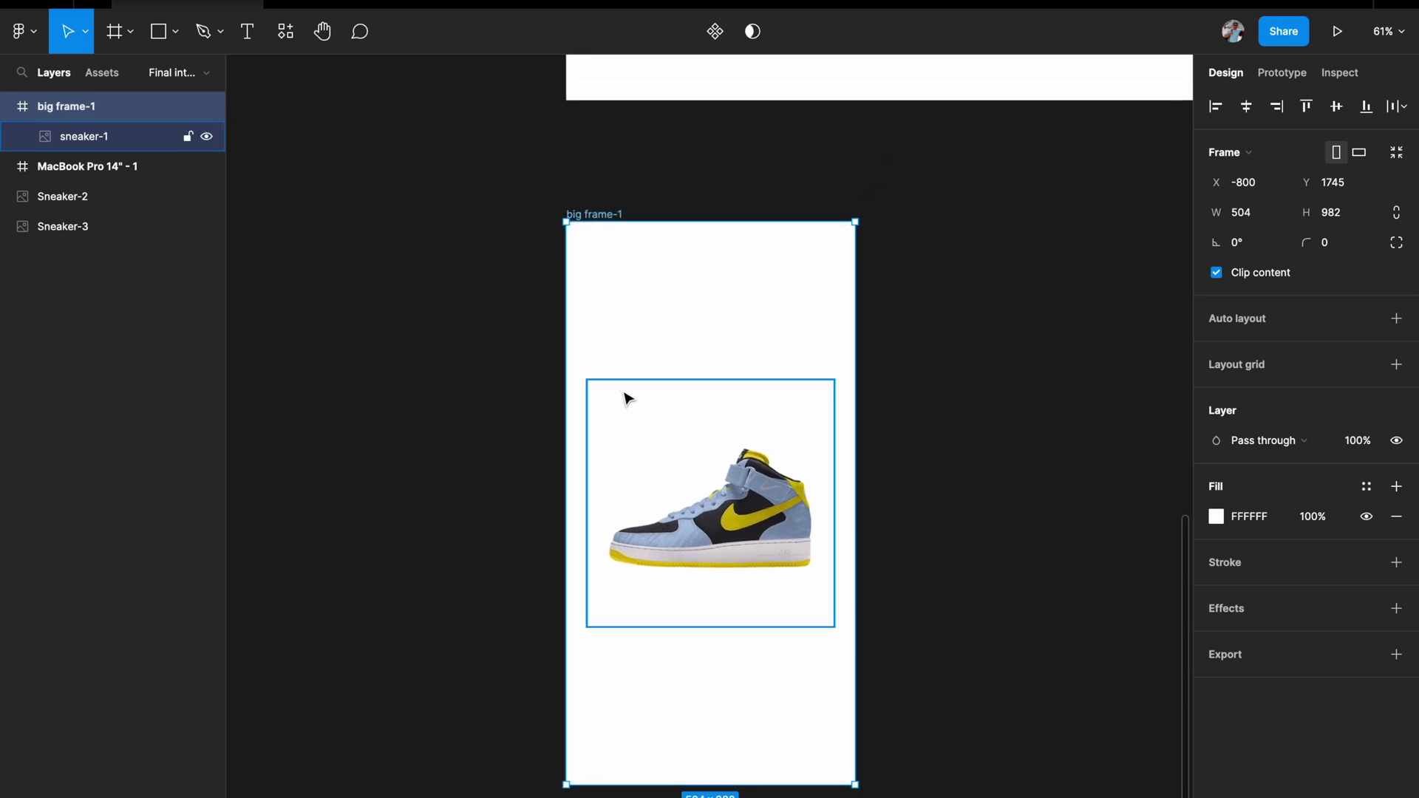
Fill big frame-1 with bright yellow FFE63F sampled from the swoosh, and start a text box below the sneaker
{"action": "left_click", "coordinate": [1214, 516]}
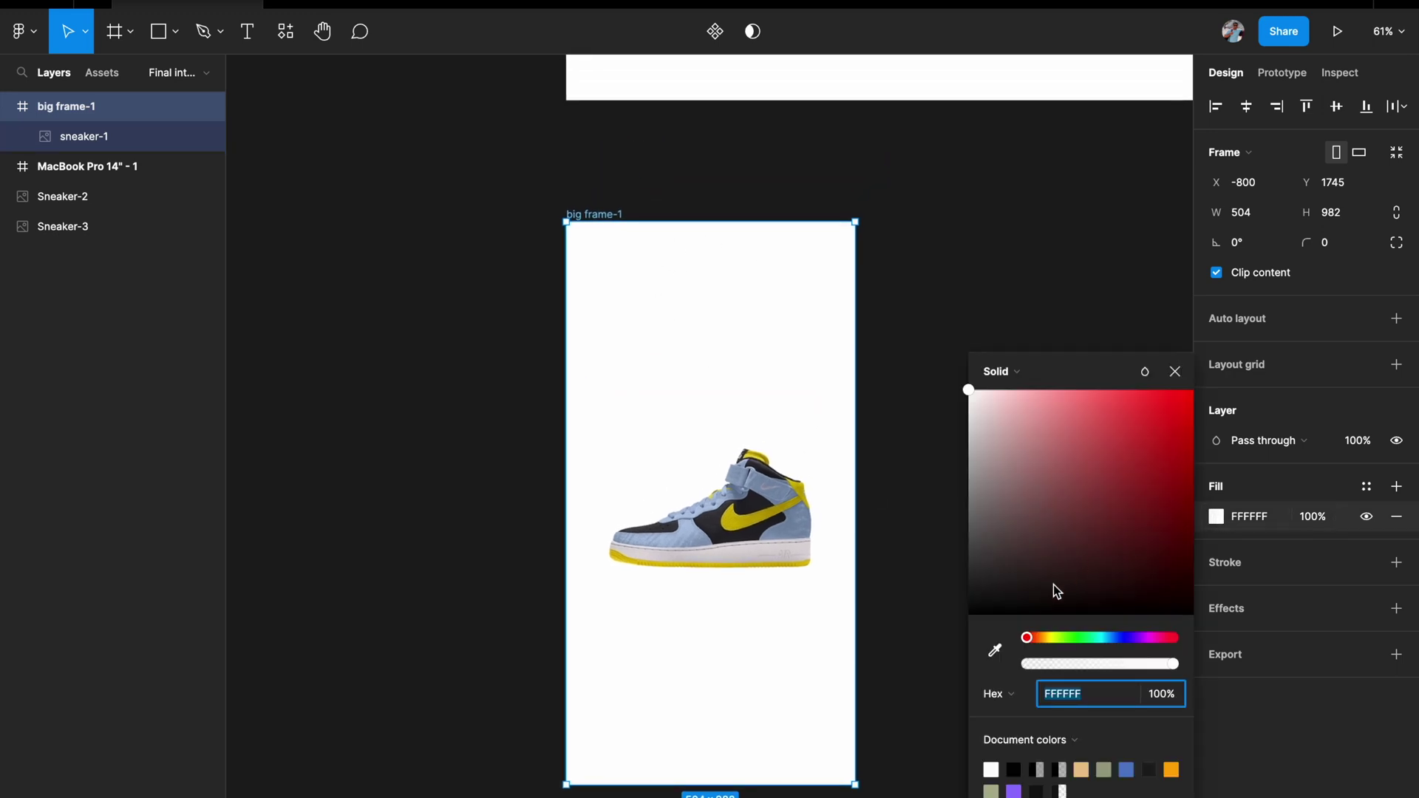
{"action": "left_click", "coordinate": [994, 652]}
{"action": "left_click", "coordinate": [745, 519]}
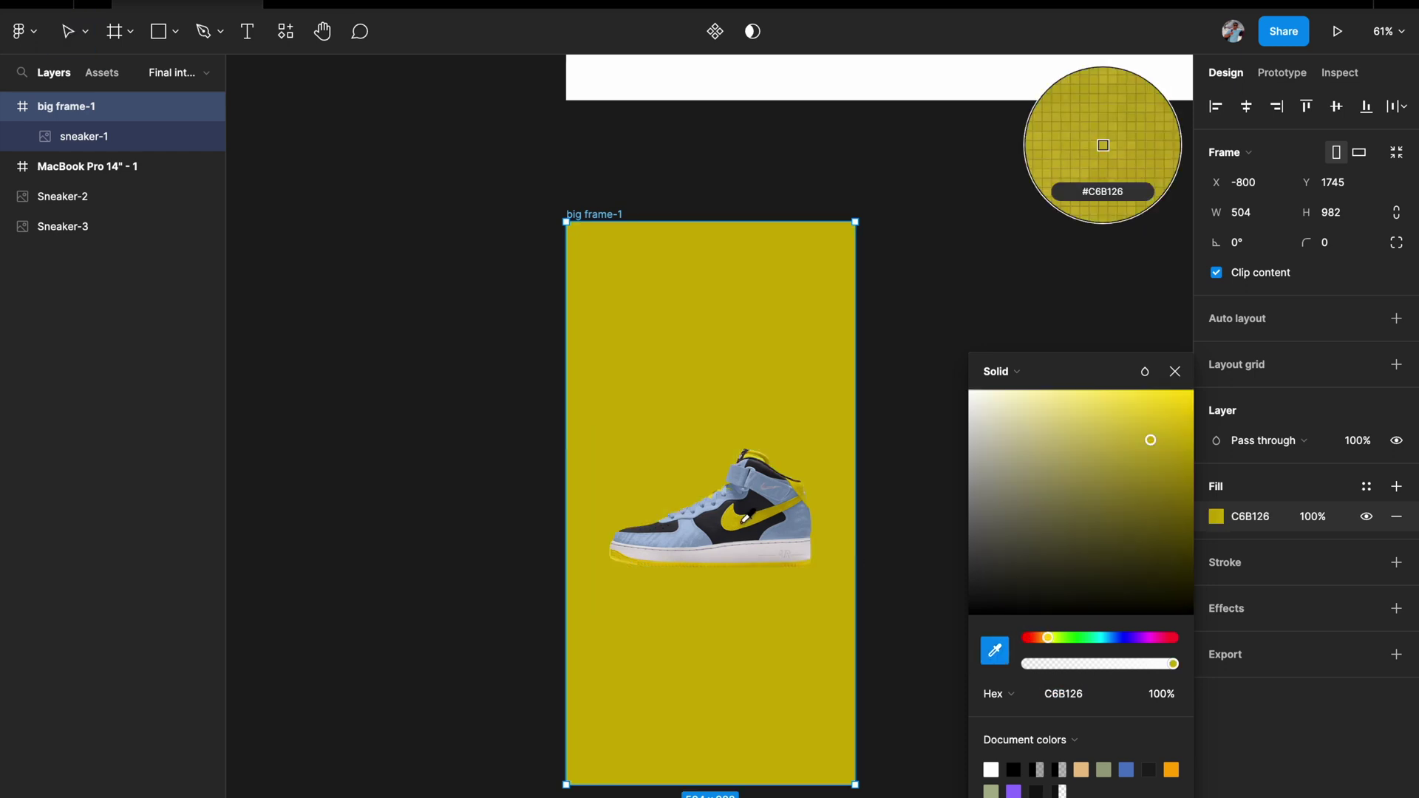
{"action": "left_click_drag", "start_coordinate": [1143, 417], "coordinate": [1131, 387]}
{"action": "left_click", "coordinate": [1091, 333]}
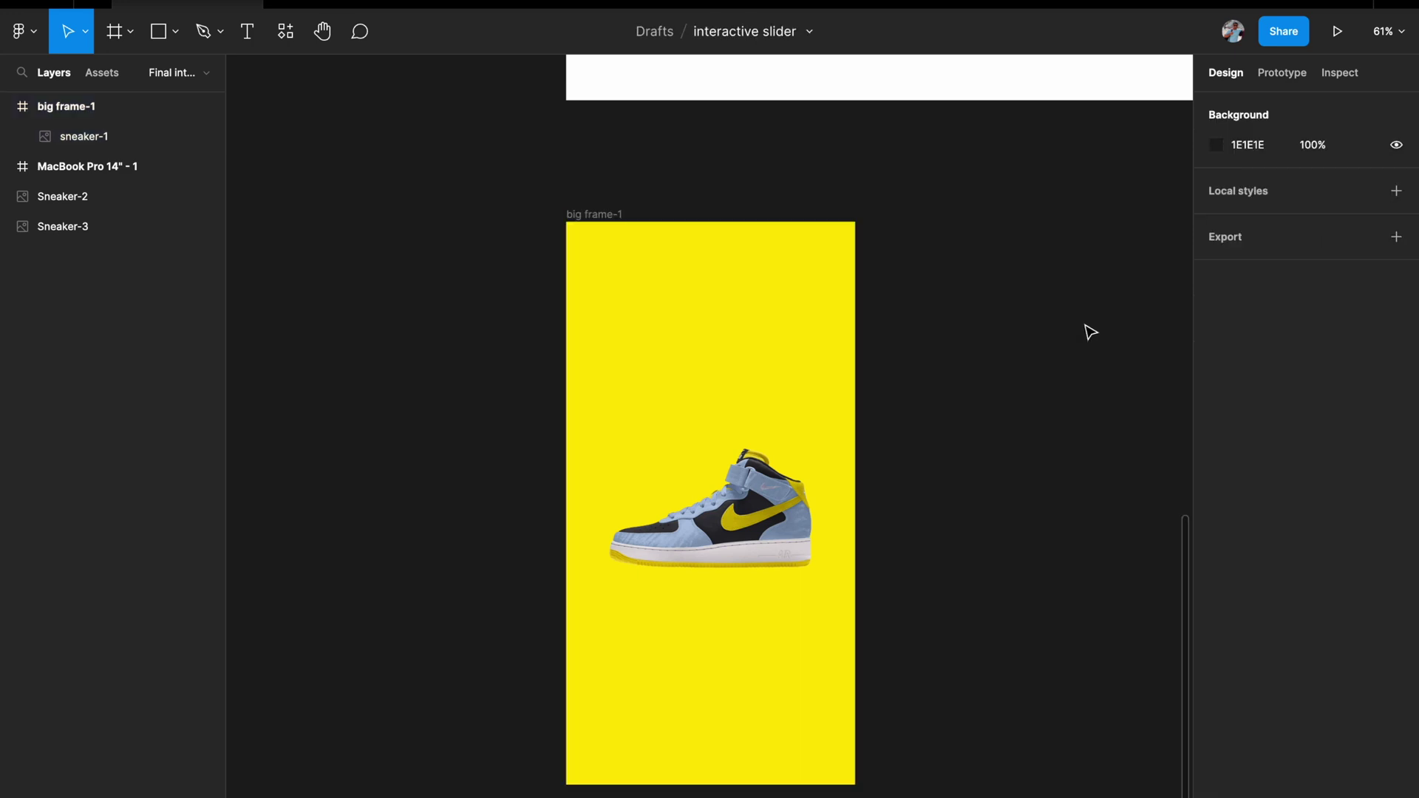
{"action": "scroll", "coordinate": [991, 441], "scroll_direction": "down", "scroll_amount": 5}
{"action": "scroll", "coordinate": [961, 537], "scroll_direction": "up", "scroll_amount": 3}
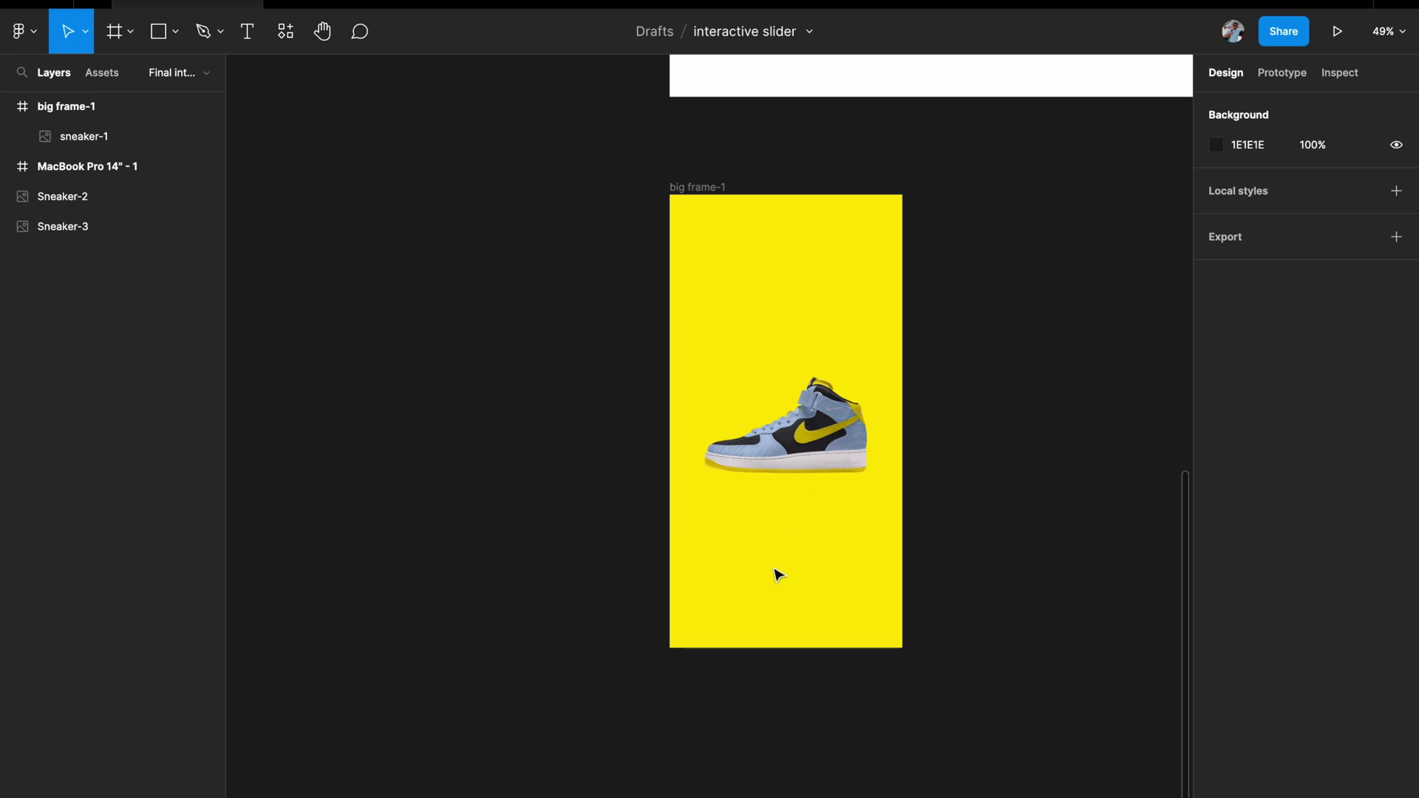
{"action": "key", "text": "t"}
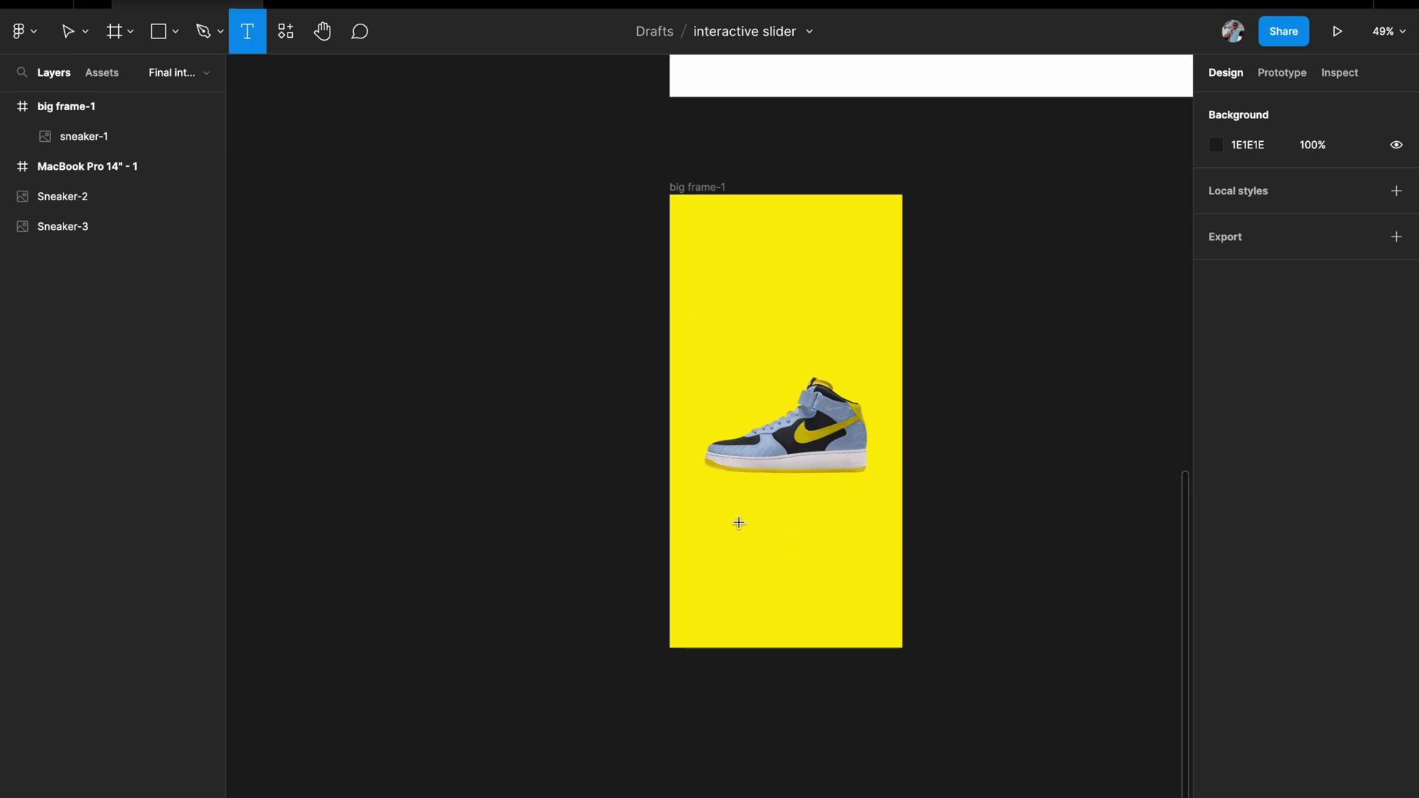
{"action": "left_click", "coordinate": [740, 522]}
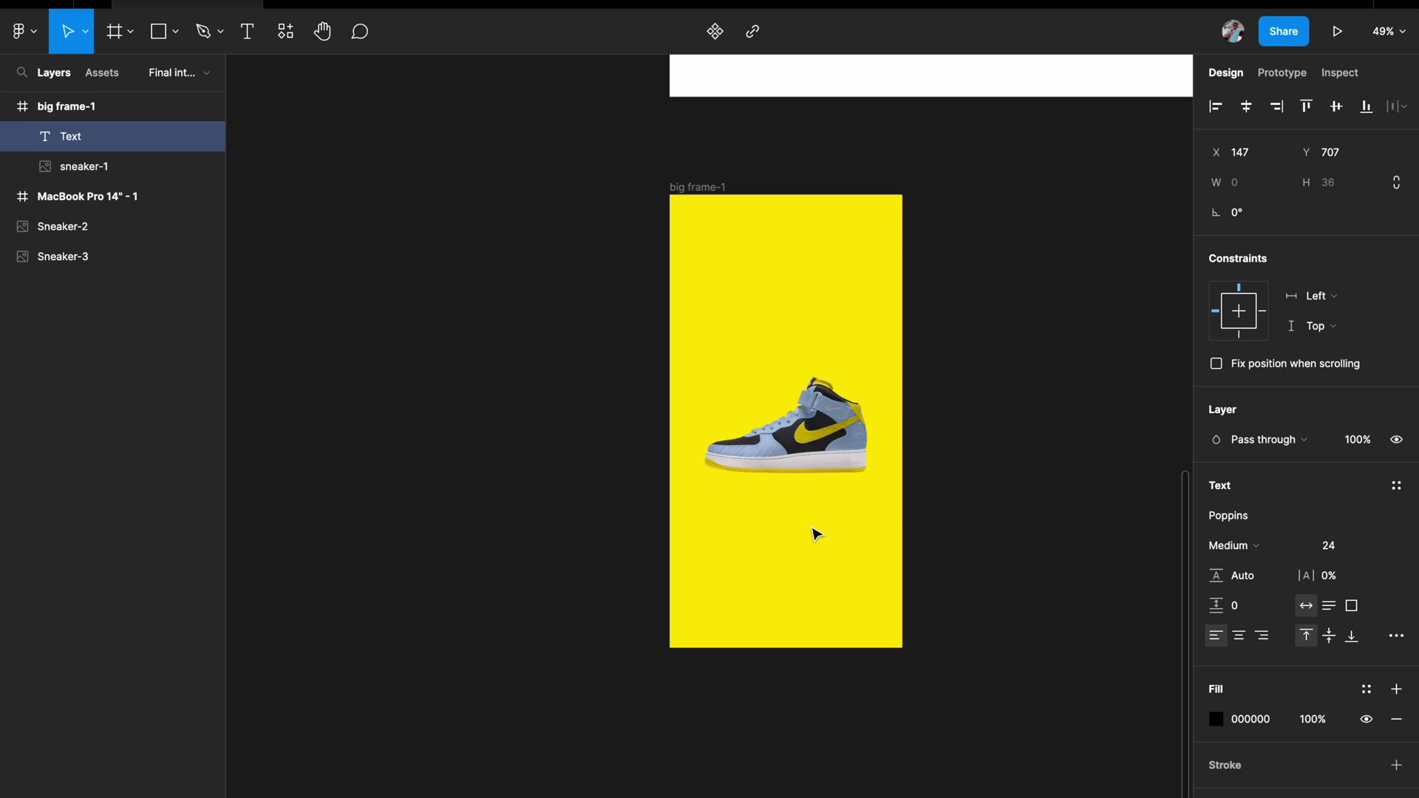
Add the label 'Air force-1' near the sneaker in white ExtraBold
{"action": "type", "text": "Air force-1"}
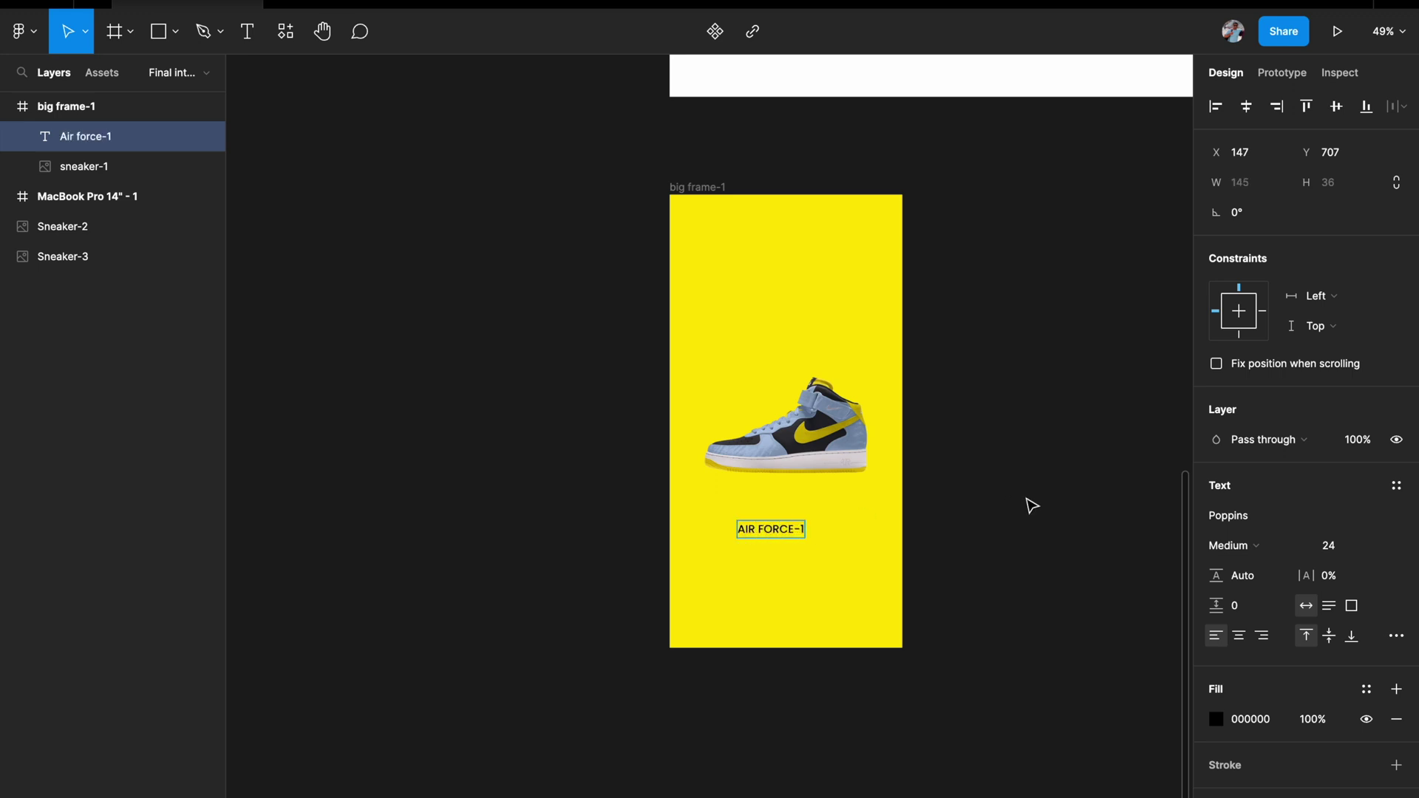
{"action": "key", "text": "Escape"}
{"action": "scroll", "coordinate": [1014, 505], "scroll_direction": "up", "scroll_amount": 3}
{"action": "left_click_drag", "start_coordinate": [776, 543], "coordinate": [771, 518]}
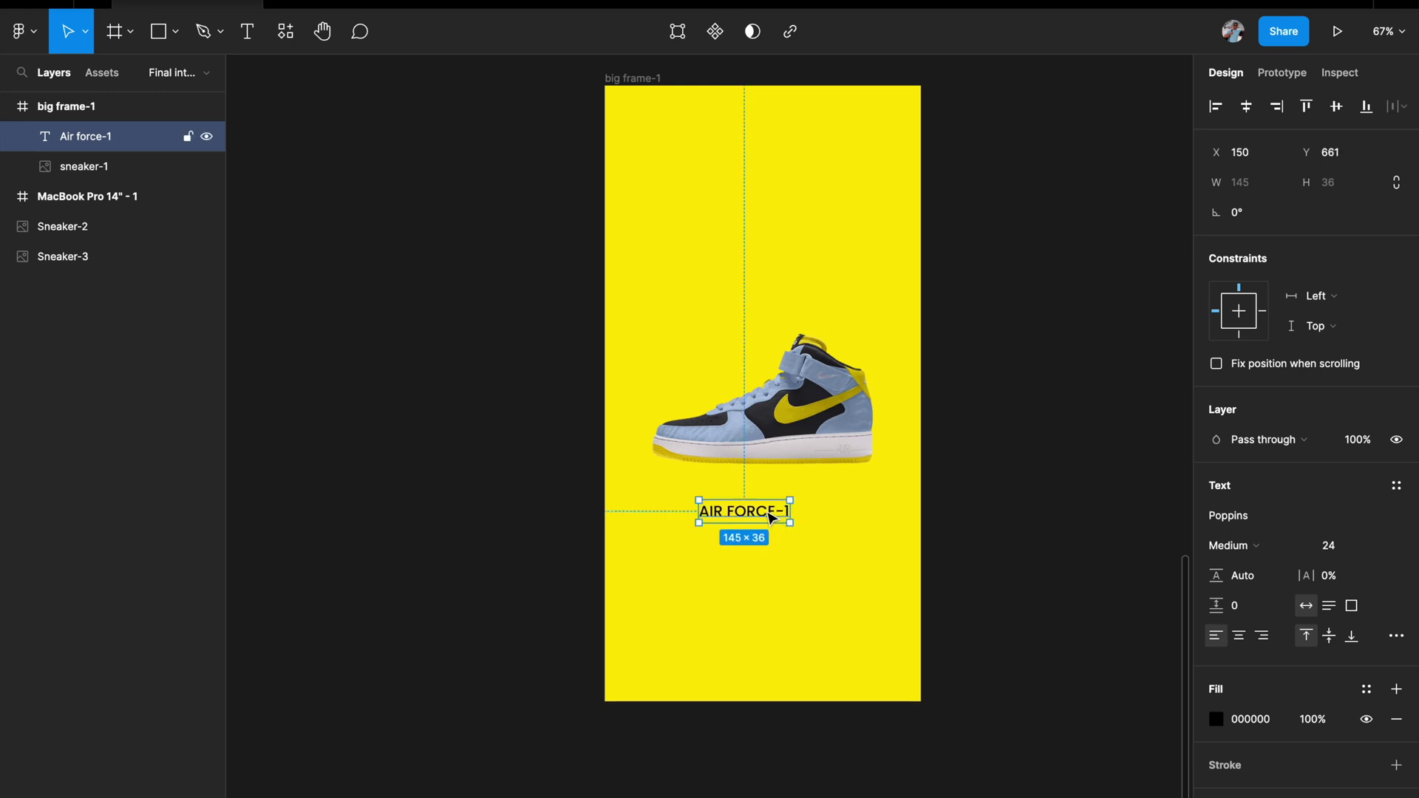
{"action": "left_click", "coordinate": [1266, 551]}
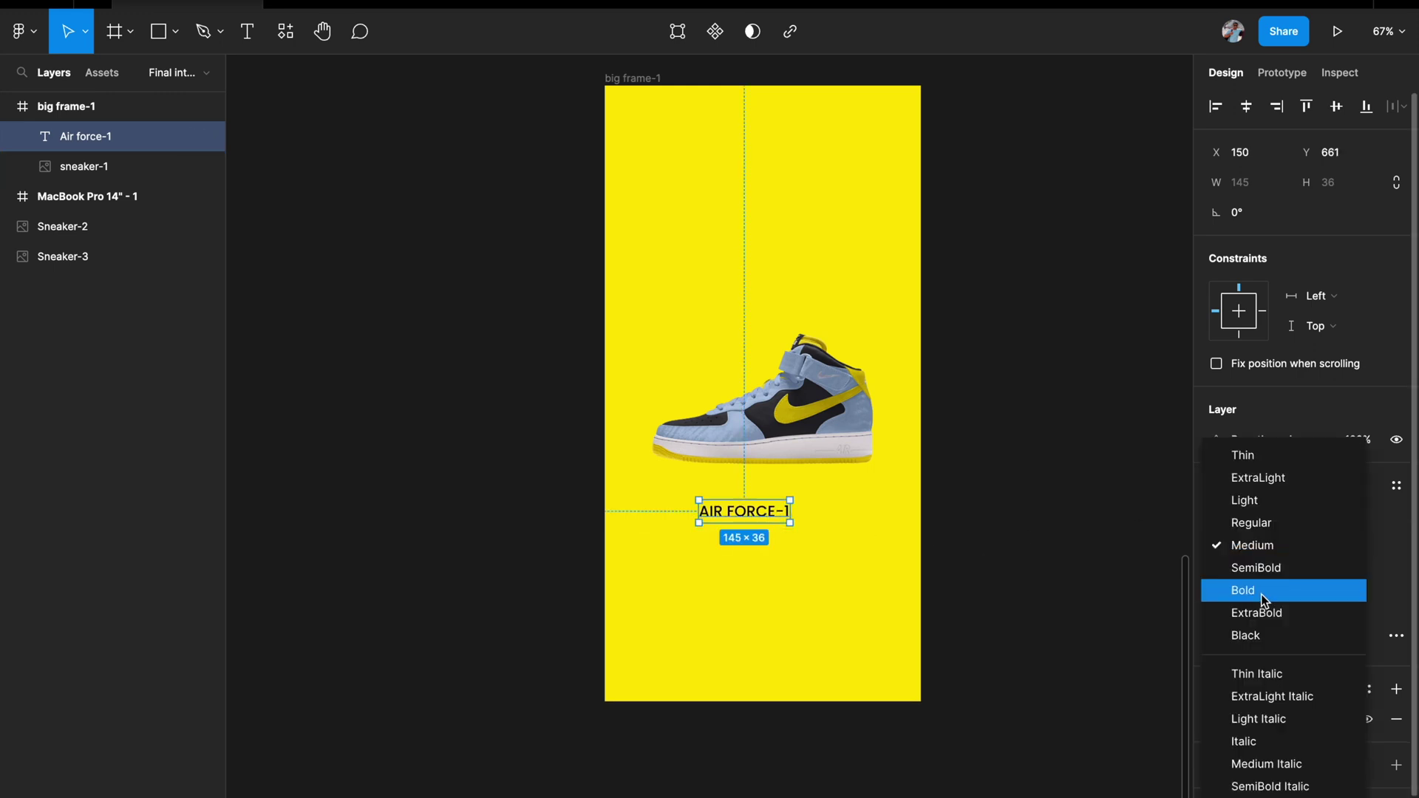
{"action": "left_click", "coordinate": [1255, 613]}
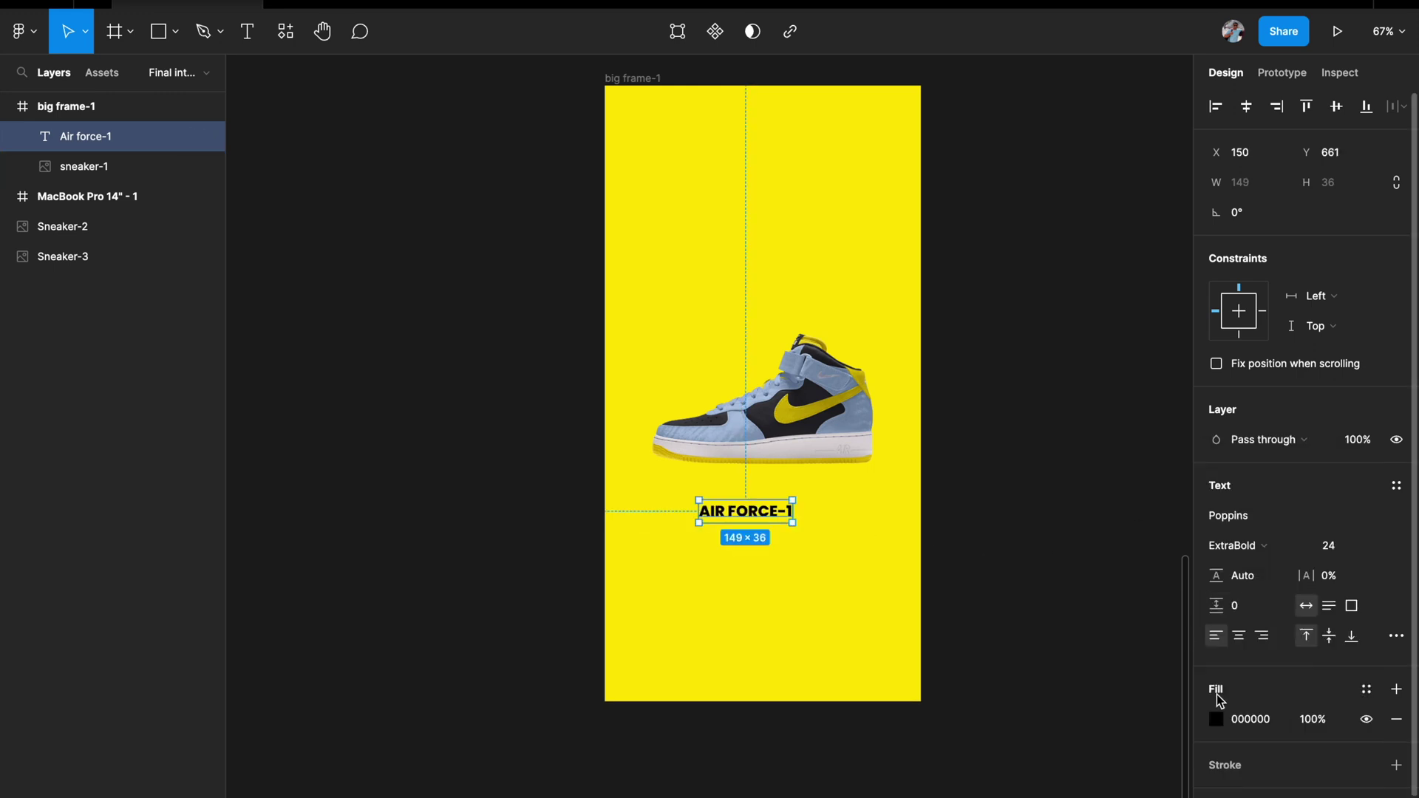
{"action": "left_click", "coordinate": [1216, 719]}
{"action": "left_click_drag", "start_coordinate": [1064, 497], "coordinate": [946, 252]}
{"action": "left_click", "coordinate": [1046, 269]}
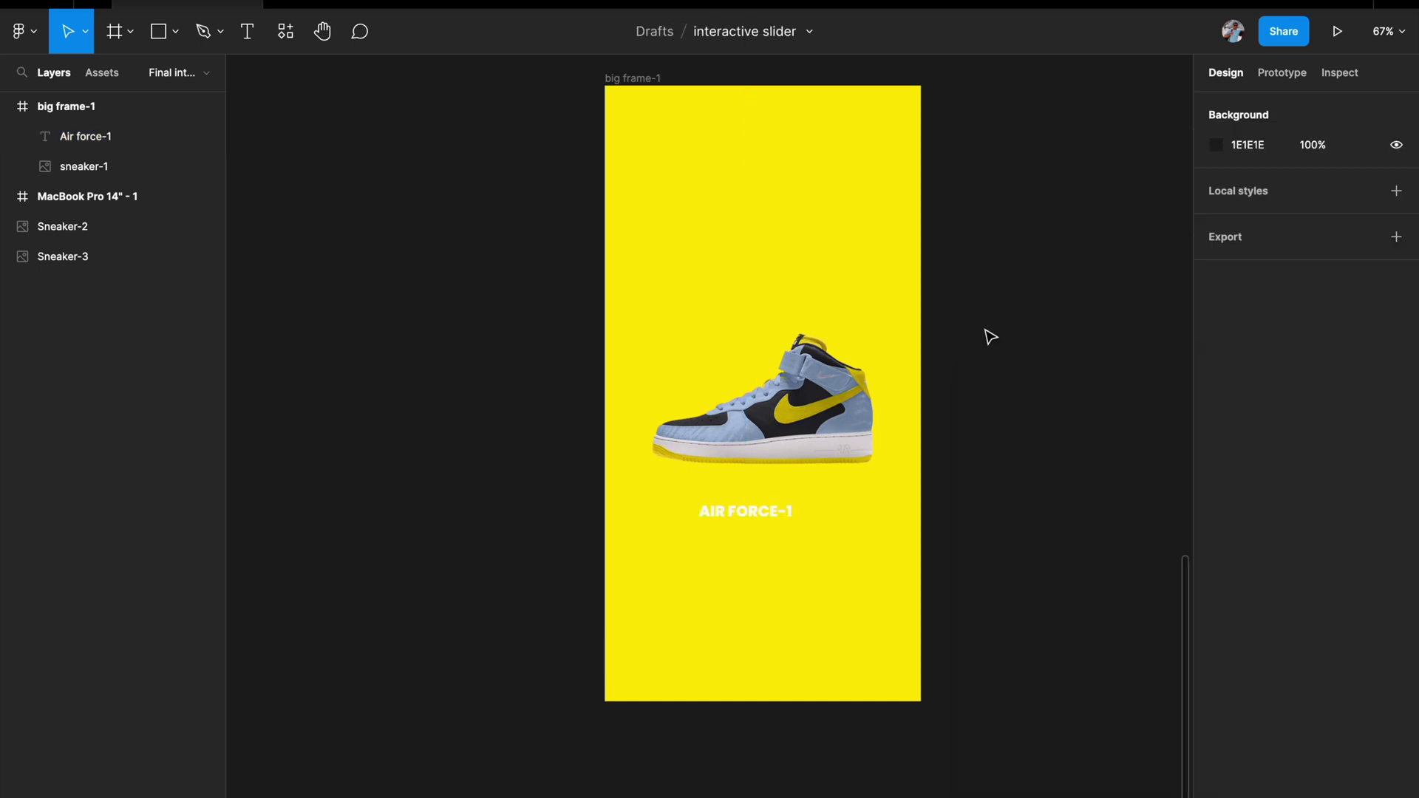
{"action": "left_click", "coordinate": [745, 510]}
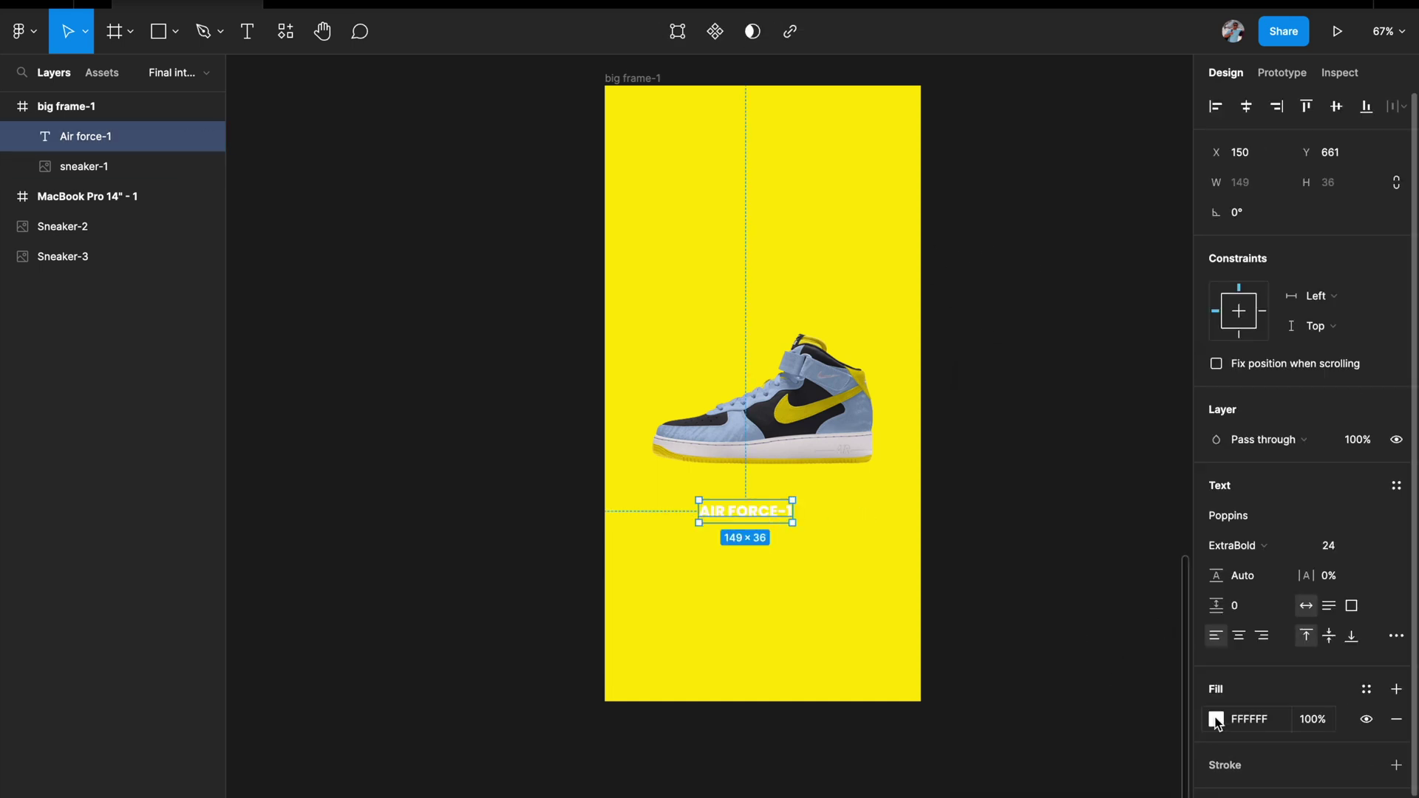
Set the headline font size to 64, move it over the sneaker, and centre it horizontally
{"action": "left_click", "coordinate": [1344, 551]}
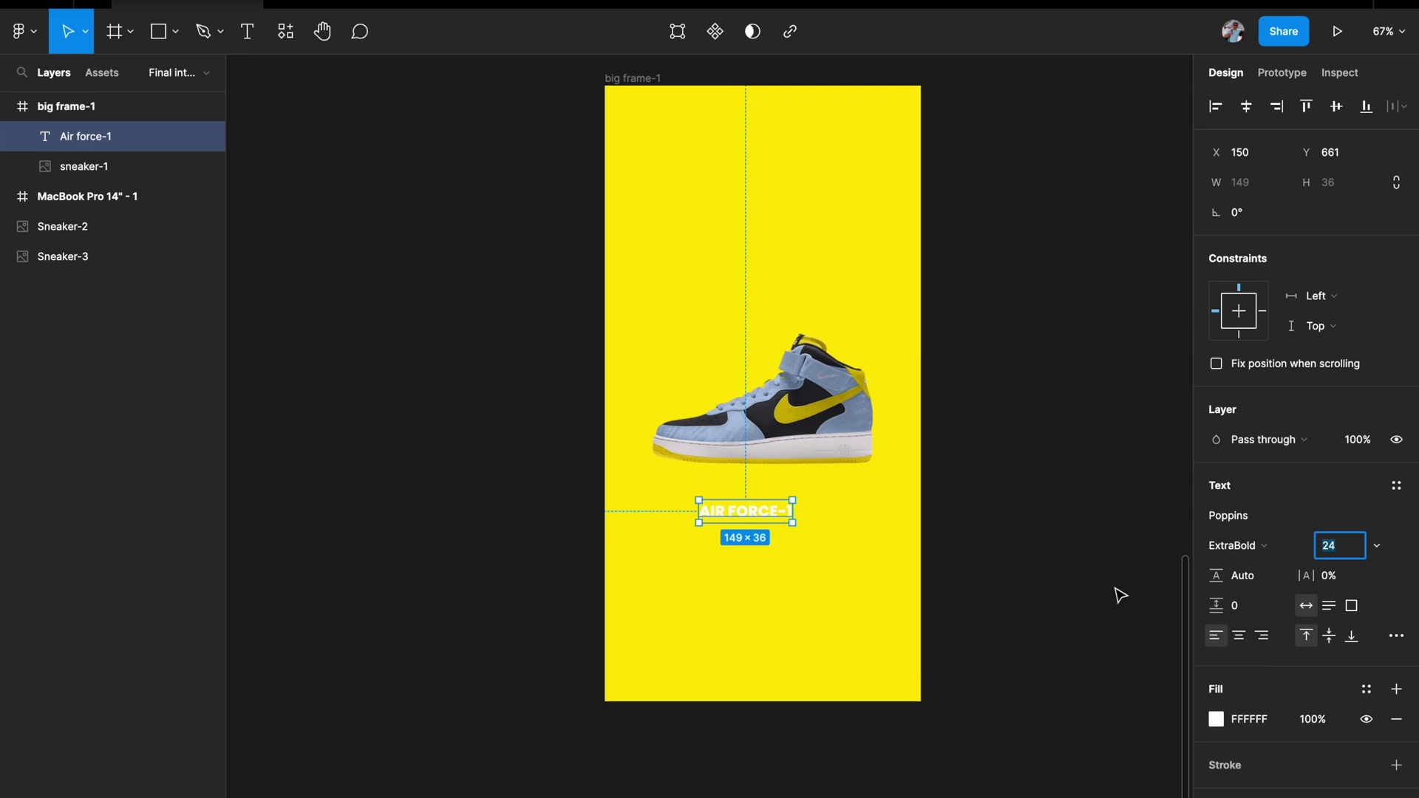
{"action": "type", "text": "44"}
{"action": "key", "text": "Return"}
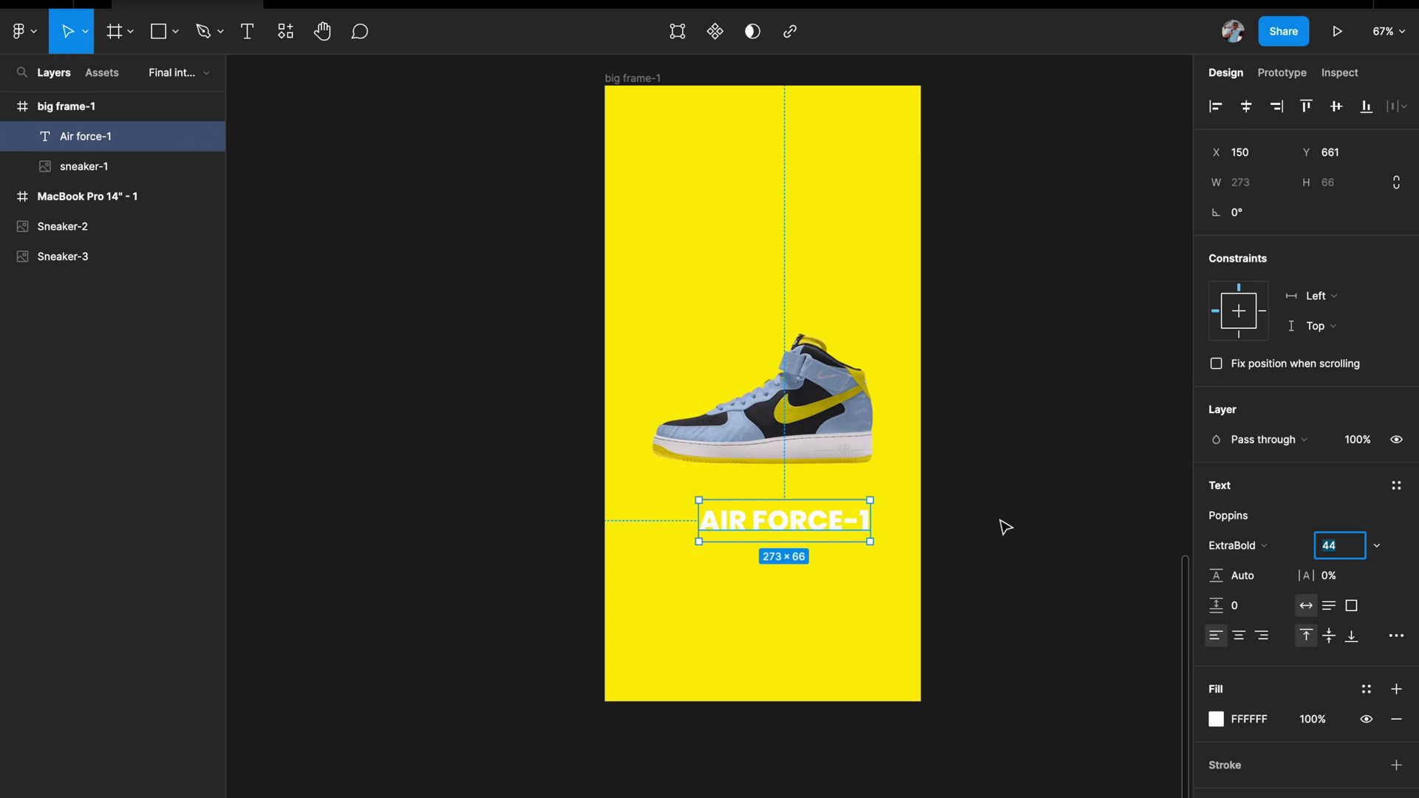
{"action": "type", "text": "54"}
{"action": "key", "text": "Return"}
{"action": "left_click_drag", "start_coordinate": [790, 536], "coordinate": [750, 426]}
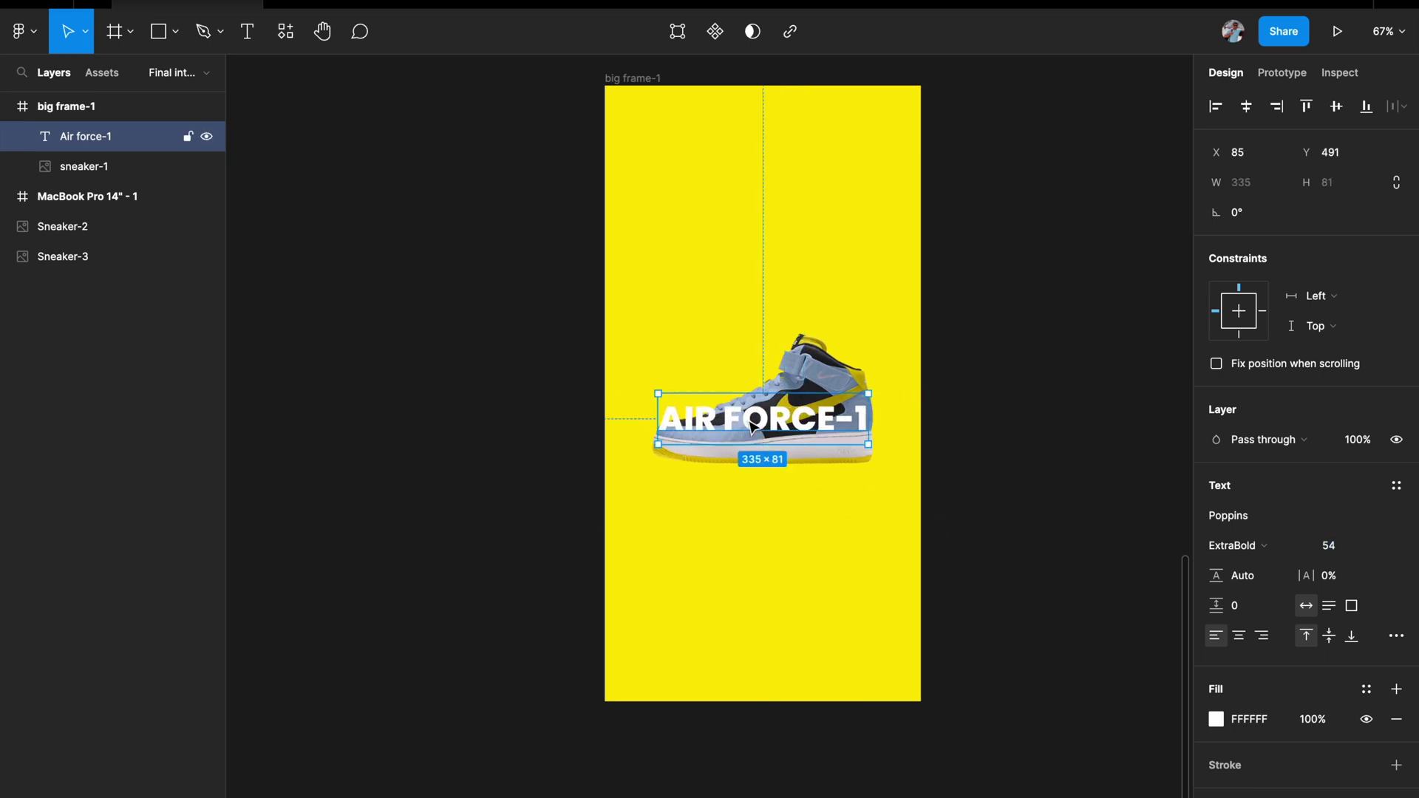
{"action": "left_click", "coordinate": [1341, 547]}
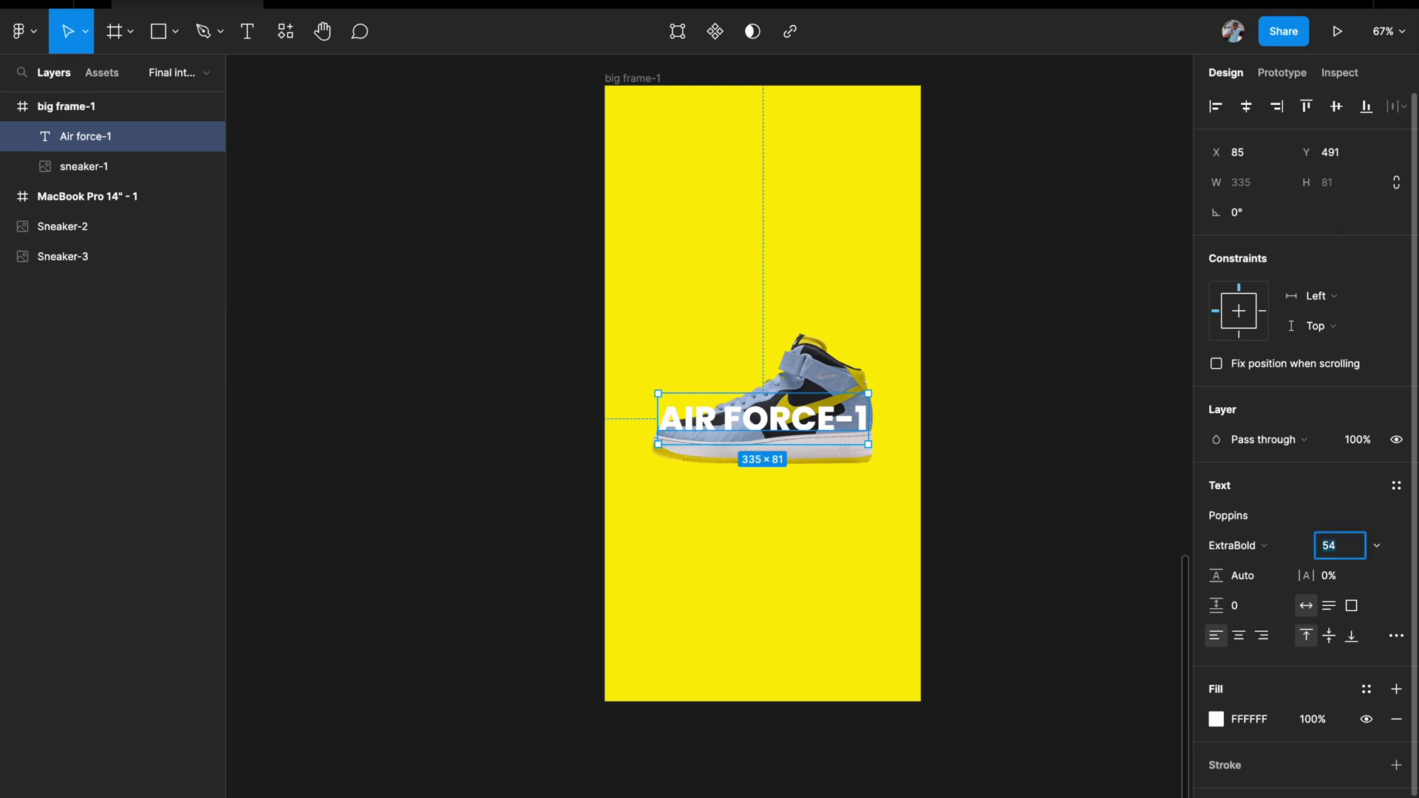
{"action": "type", "text": "64"}
{"action": "key", "text": "Return"}
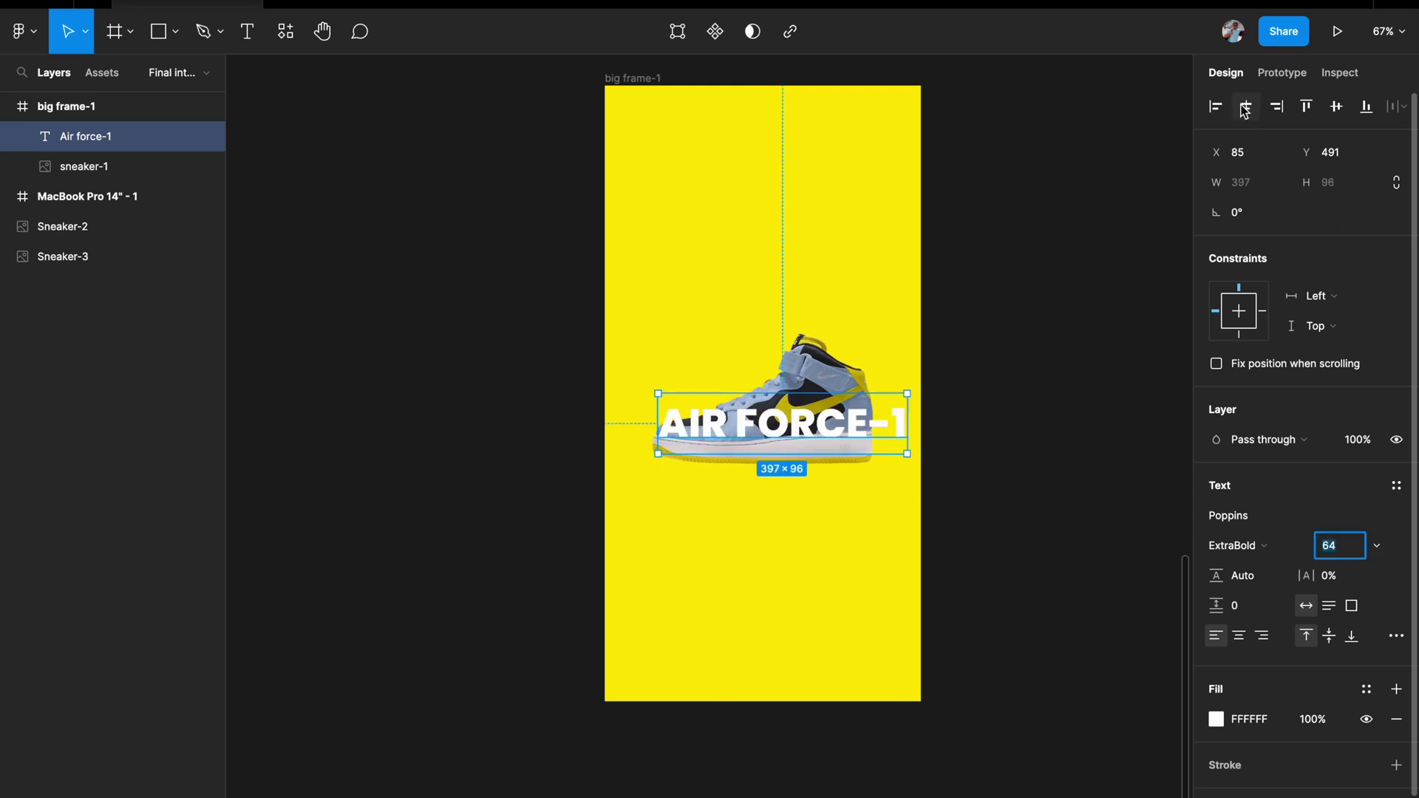
{"action": "left_click", "coordinate": [1246, 105]}
Move sneaker-1 above the Air force-1 layer so it sits in front of the headline
{"action": "left_click", "coordinate": [111, 167]}
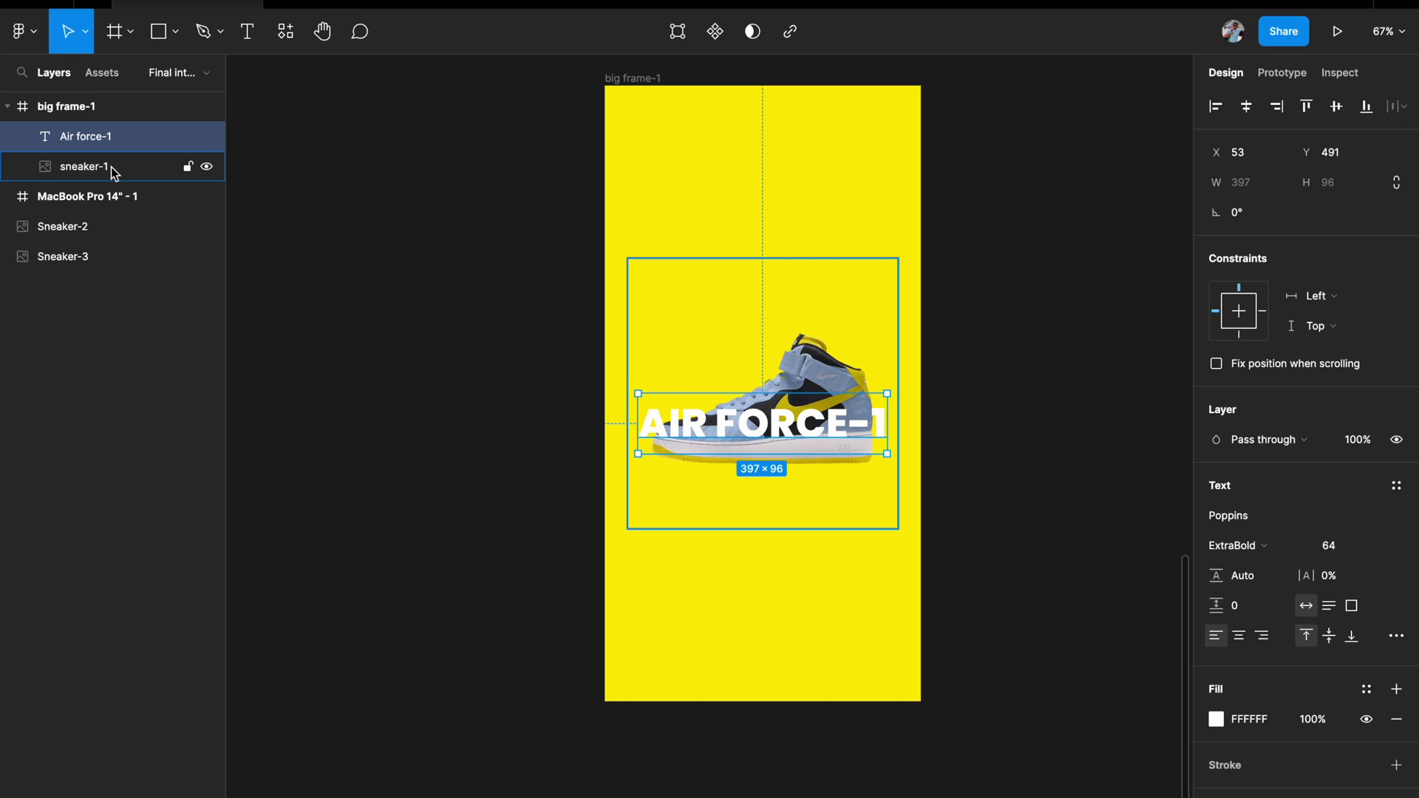
{"action": "left_click_drag", "start_coordinate": [98, 170], "coordinate": [96, 133]}
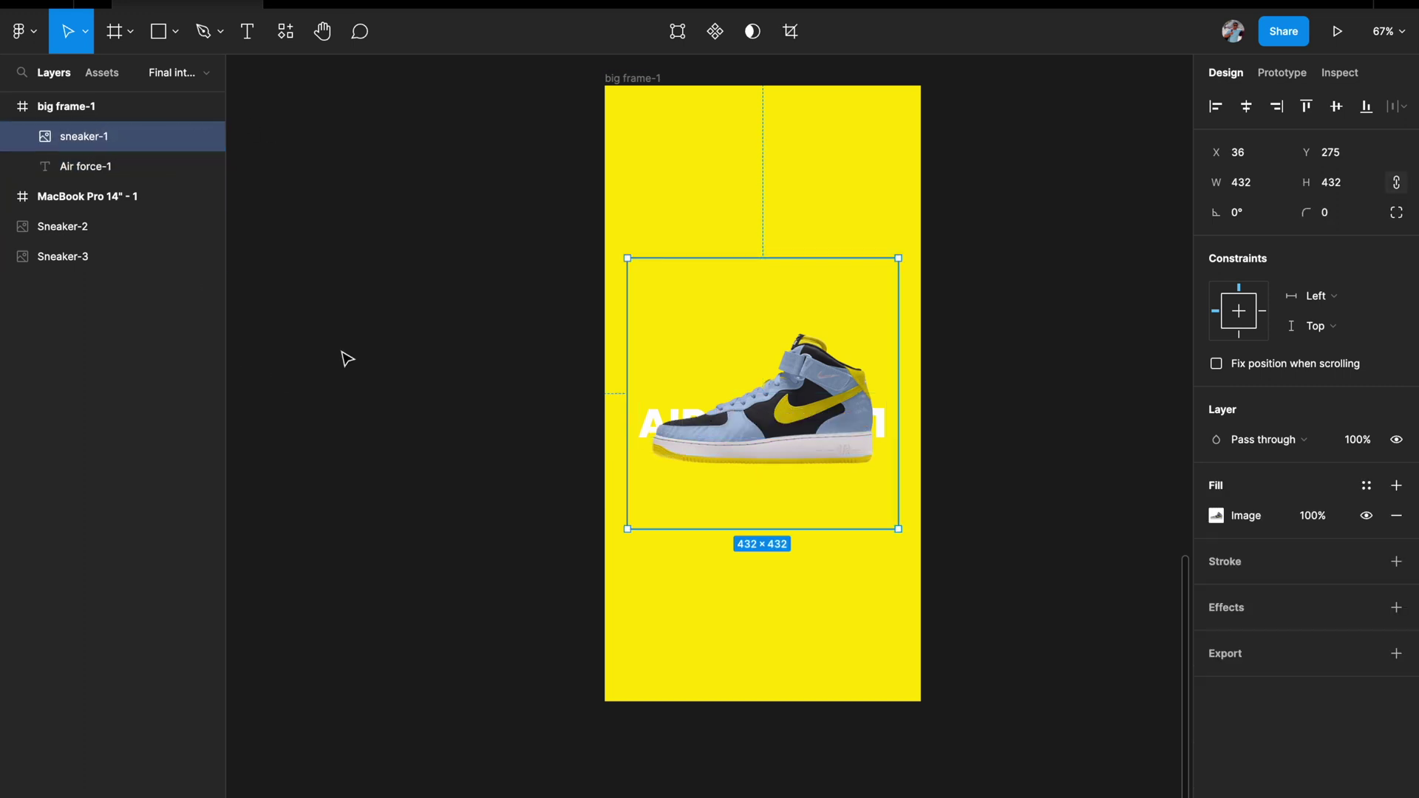
{"action": "left_click", "coordinate": [128, 168]}
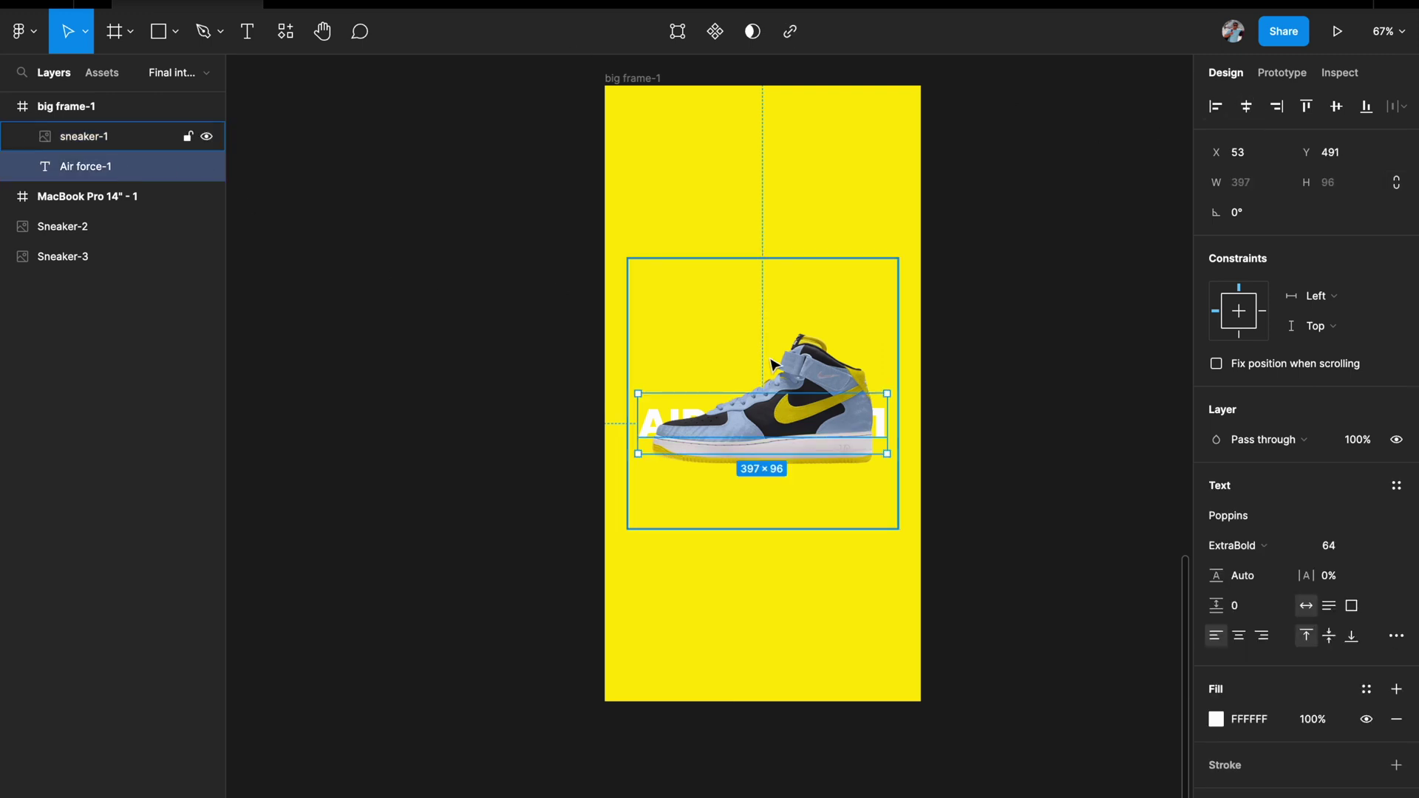
{"action": "left_click", "coordinate": [819, 363]}
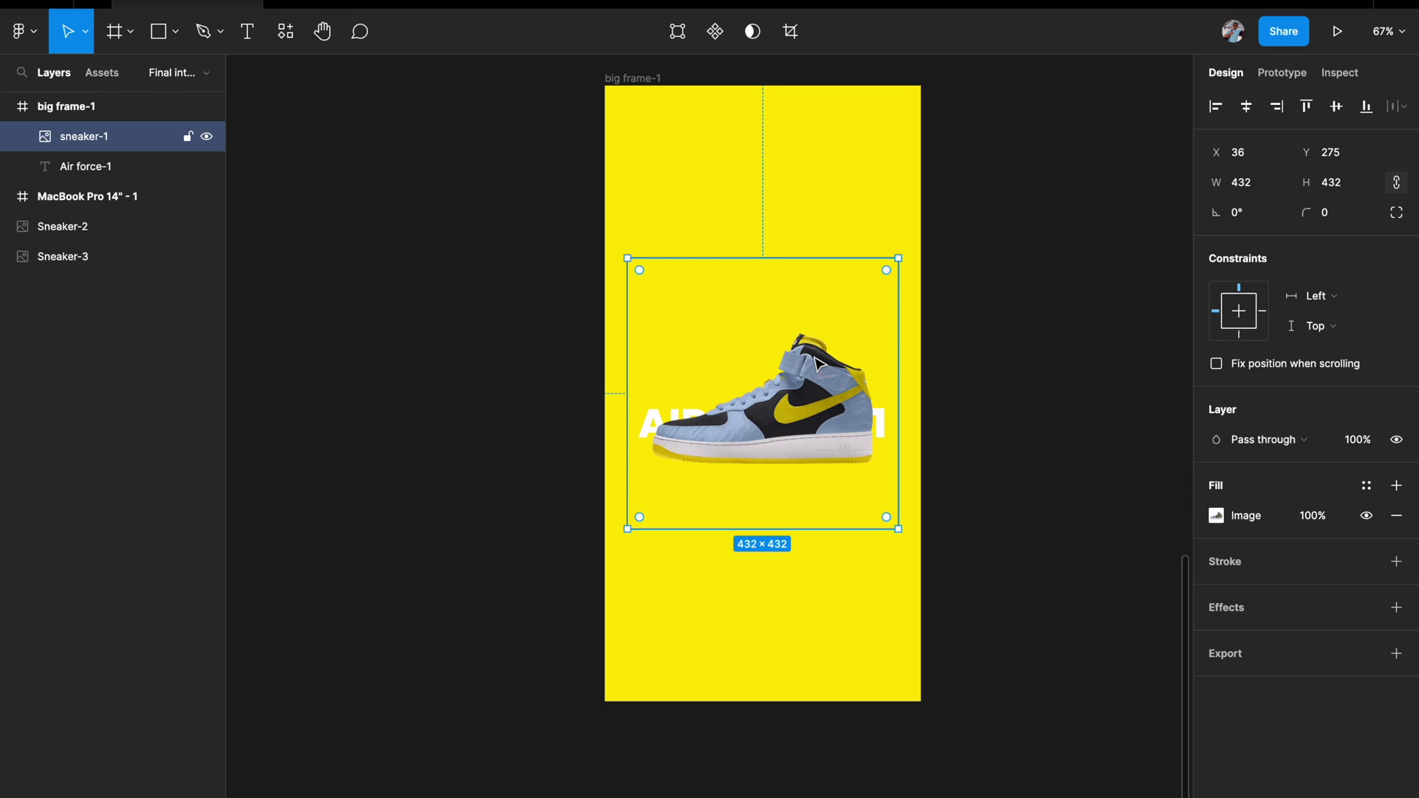
Rotate sneaker-1 to 50° and nudge it slightly left over the headline
{"action": "left_click", "coordinate": [1248, 222]}
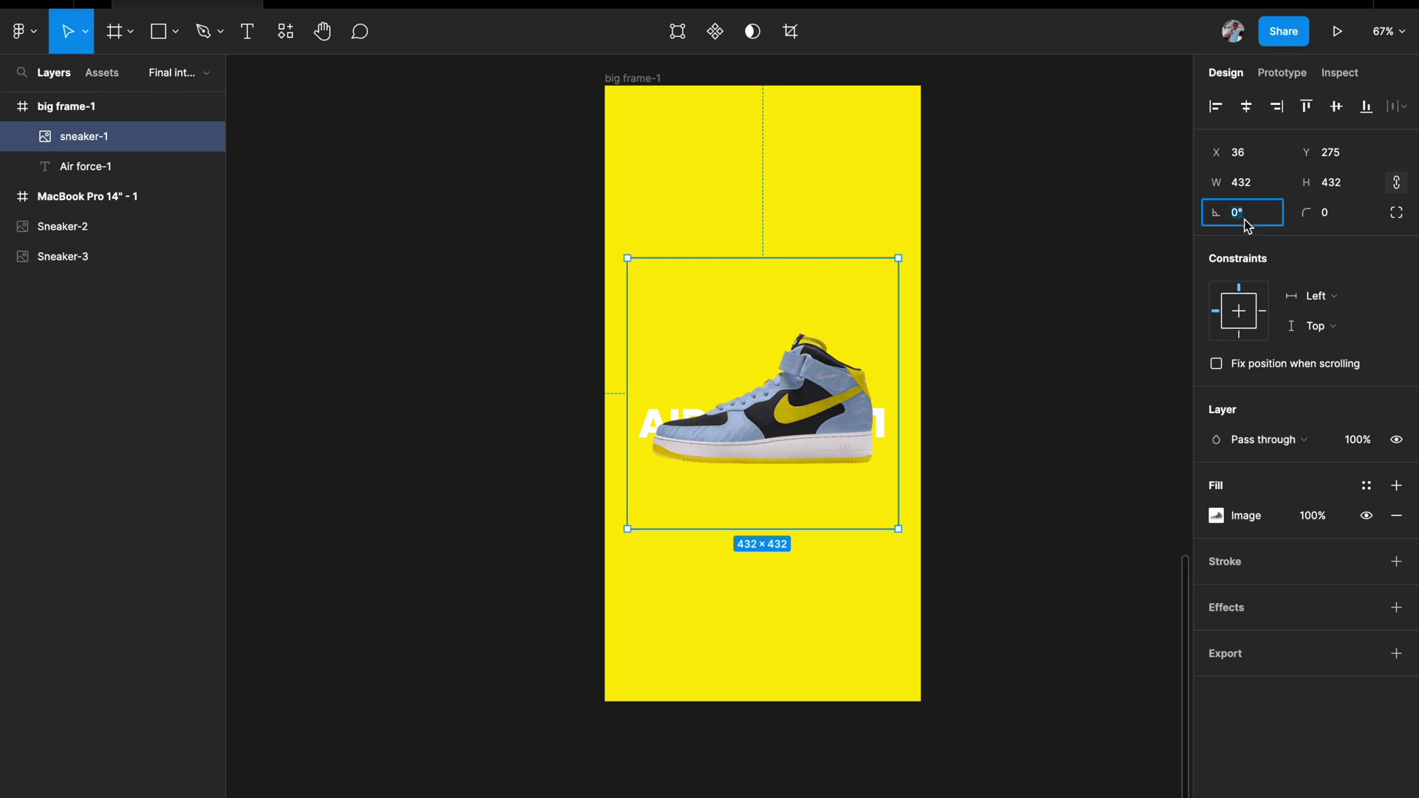
{"action": "type", "text": "50"}
{"action": "key", "text": "Return"}
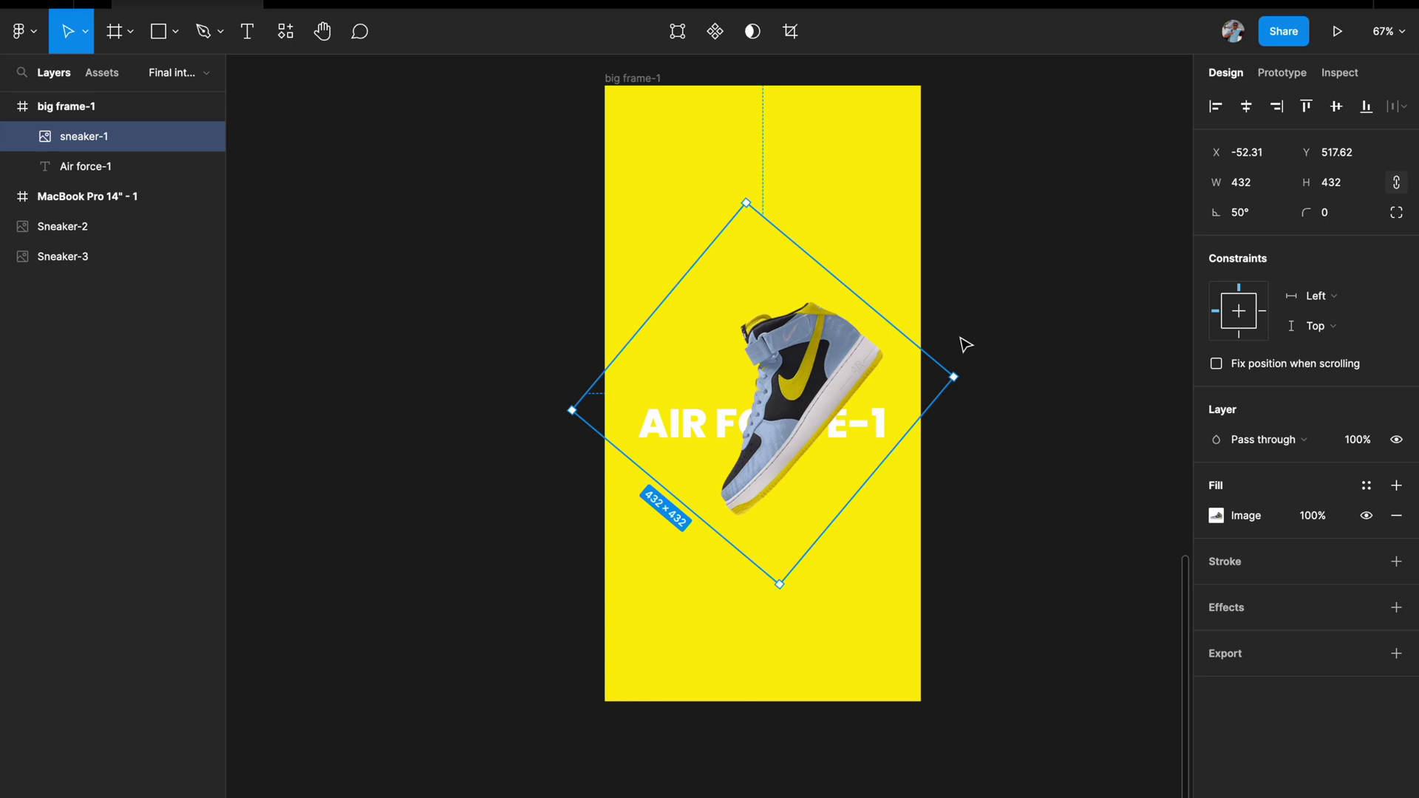
{"action": "scroll", "coordinate": [984, 331], "scroll_direction": "up", "scroll_amount": 2}
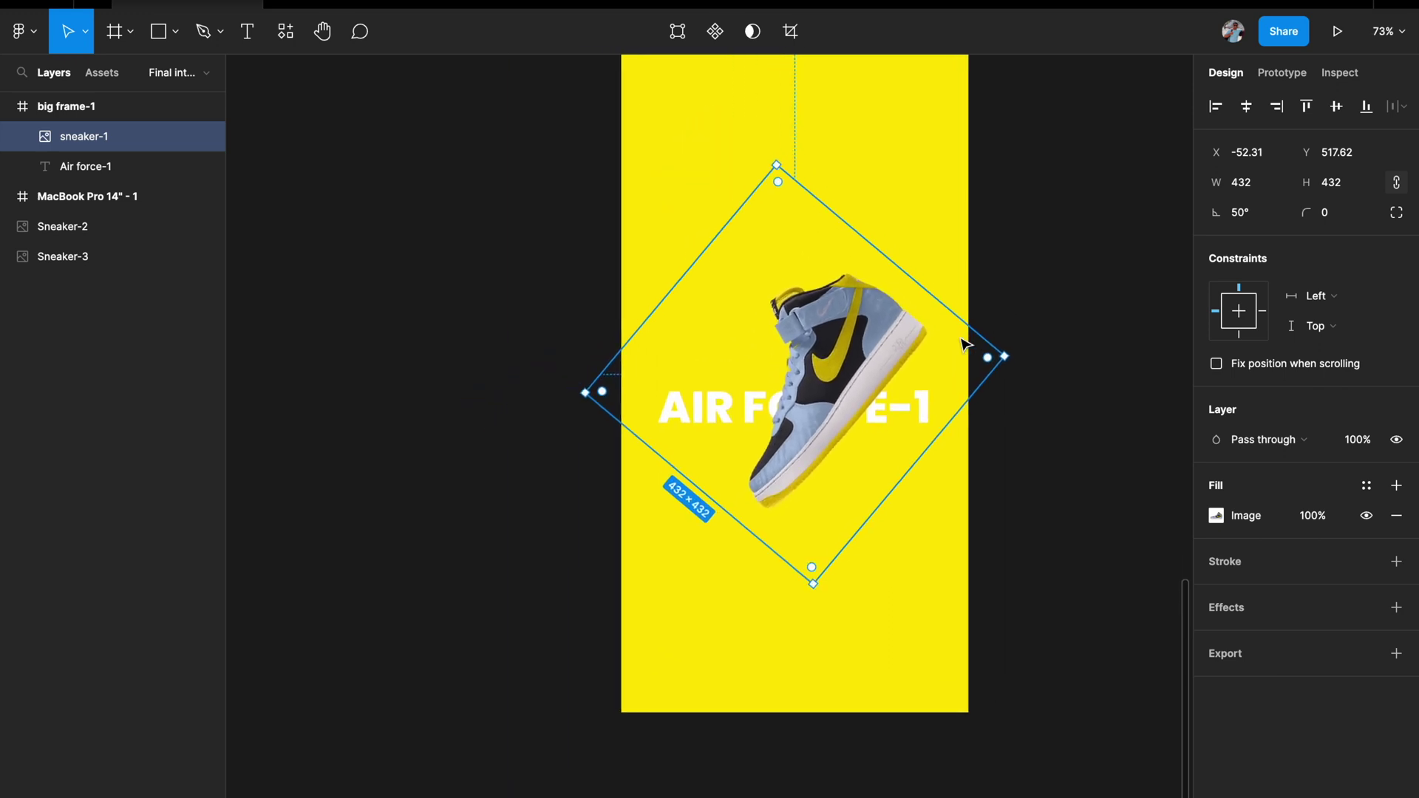
{"action": "left_click_drag", "start_coordinate": [895, 367], "coordinate": [896, 367]}
{"action": "left_click", "coordinate": [1035, 447]}
{"action": "left_click", "coordinate": [928, 384]}
{"action": "key", "text": "shift+Left"}
{"action": "key", "text": "shift+Left"}
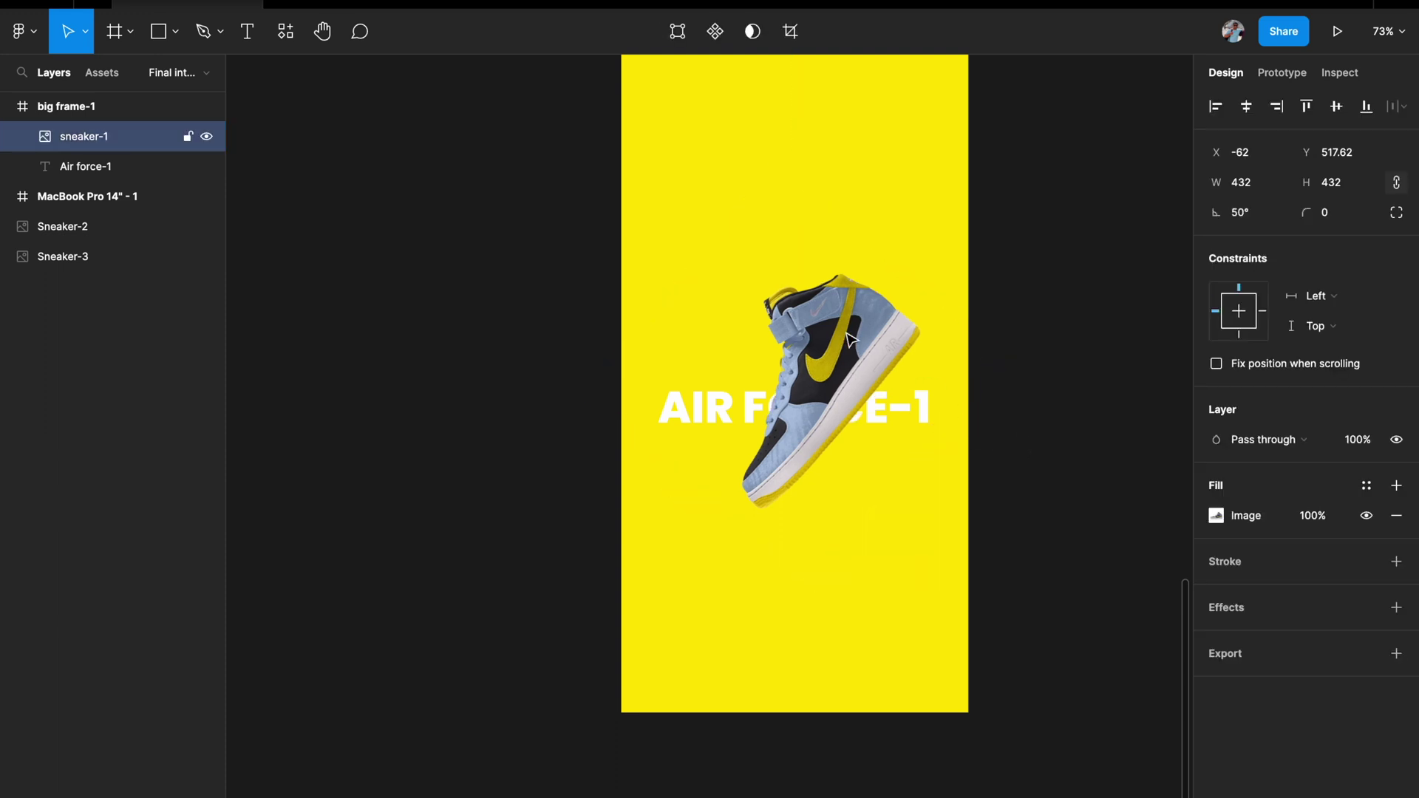
{"action": "key", "text": "Right"}
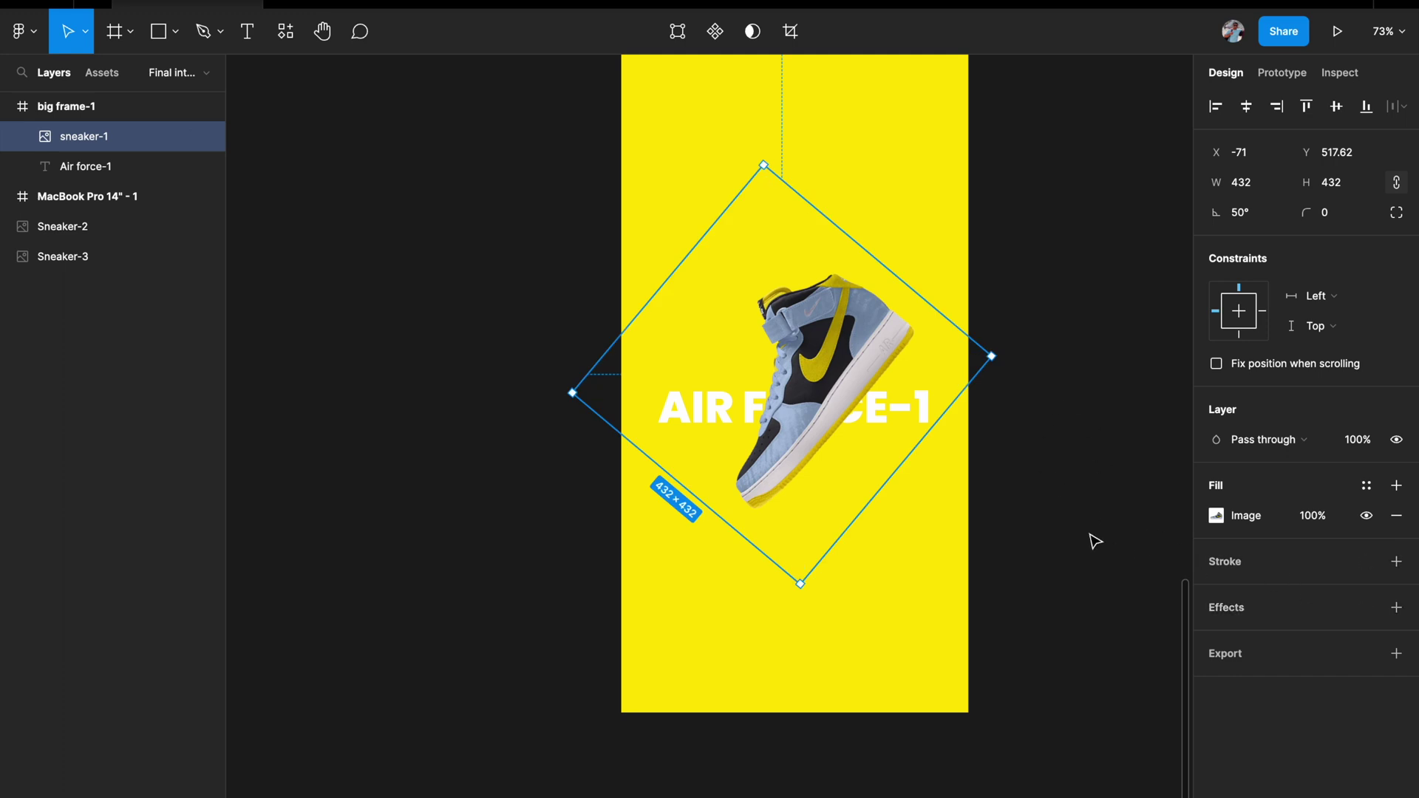
Add a drop shadow to sneaker-1 with blur 24
{"action": "left_click", "coordinate": [1395, 608]}
{"action": "left_click", "coordinate": [1216, 638]}
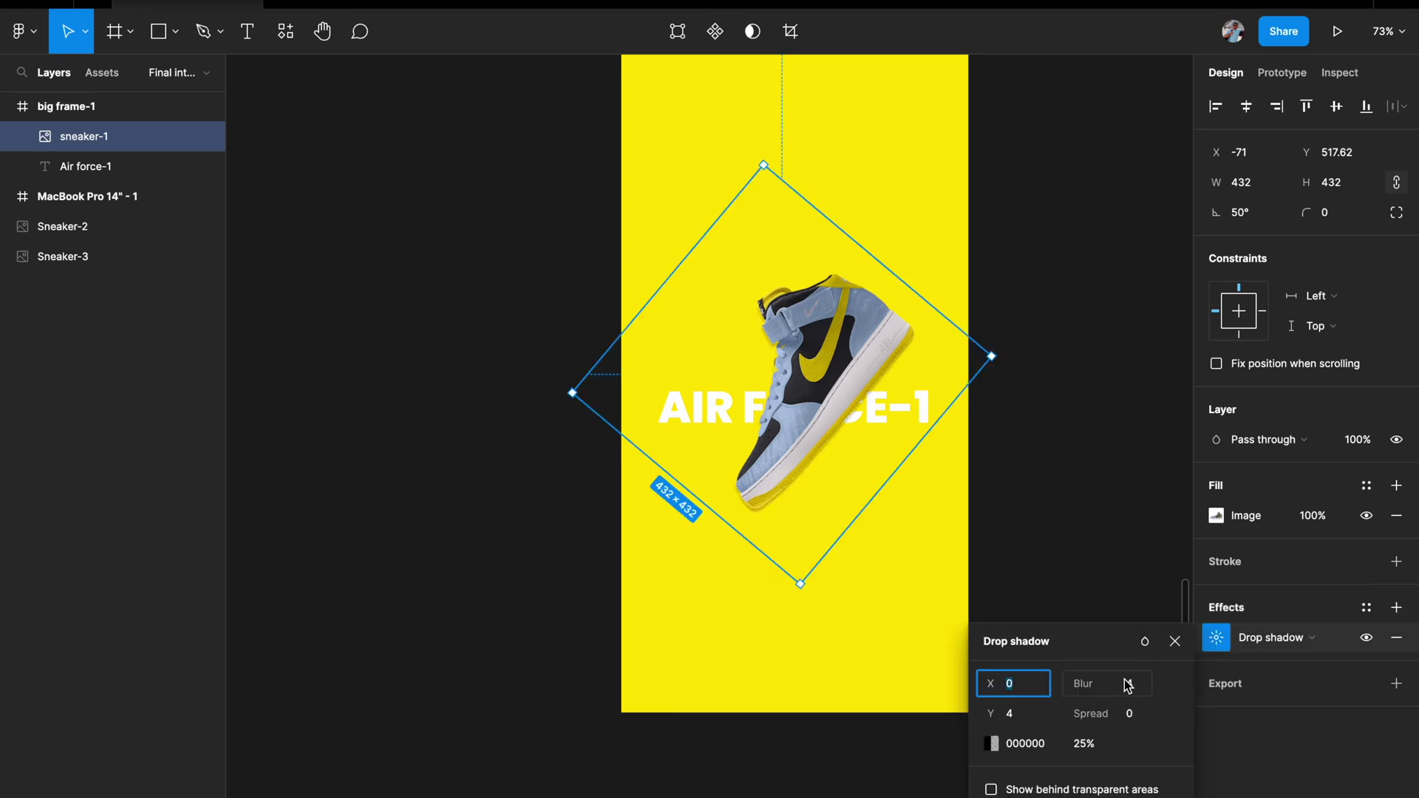
{"action": "left_click", "coordinate": [1149, 693]}
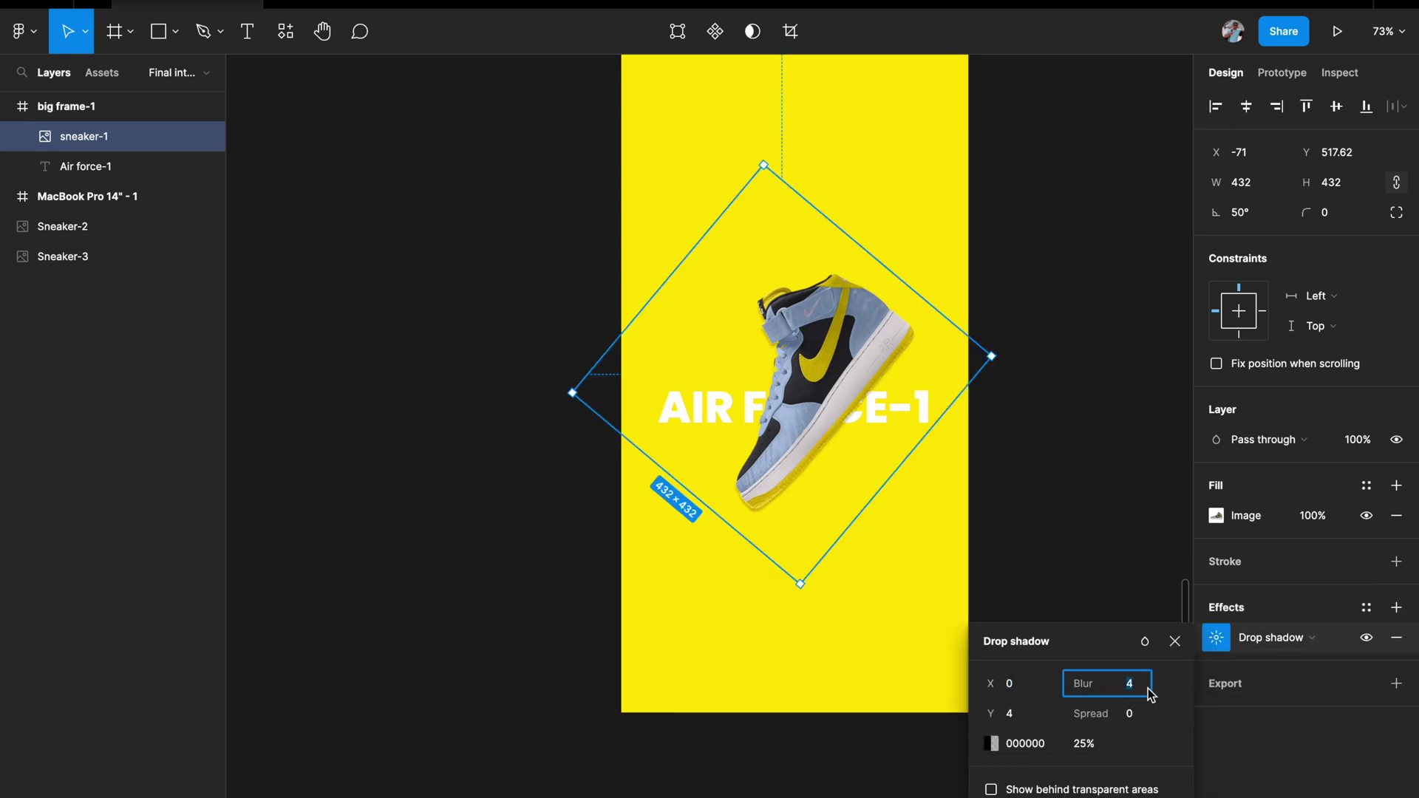
{"action": "type", "text": "24"}
{"action": "key", "text": "Return"}
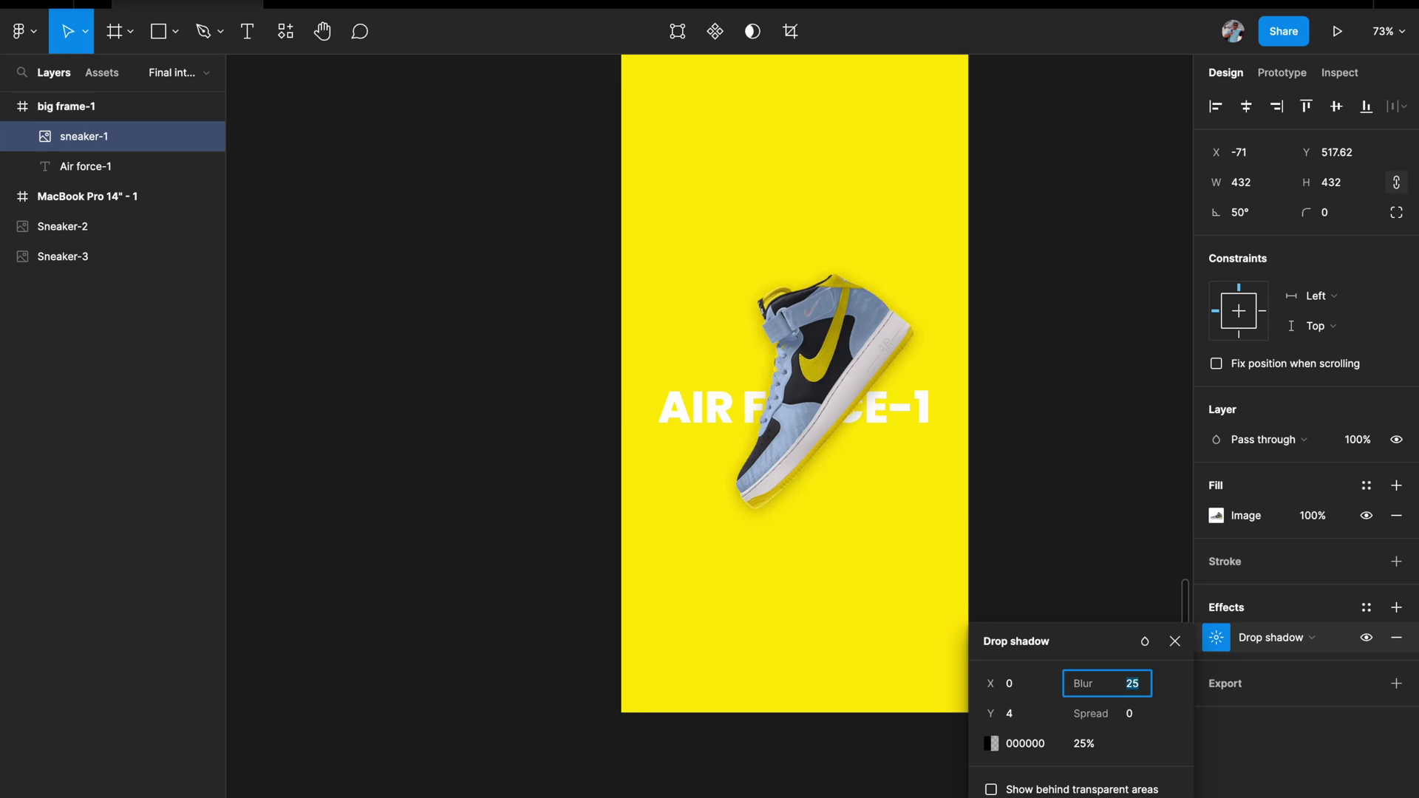
{"action": "left_click", "coordinate": [1071, 476]}
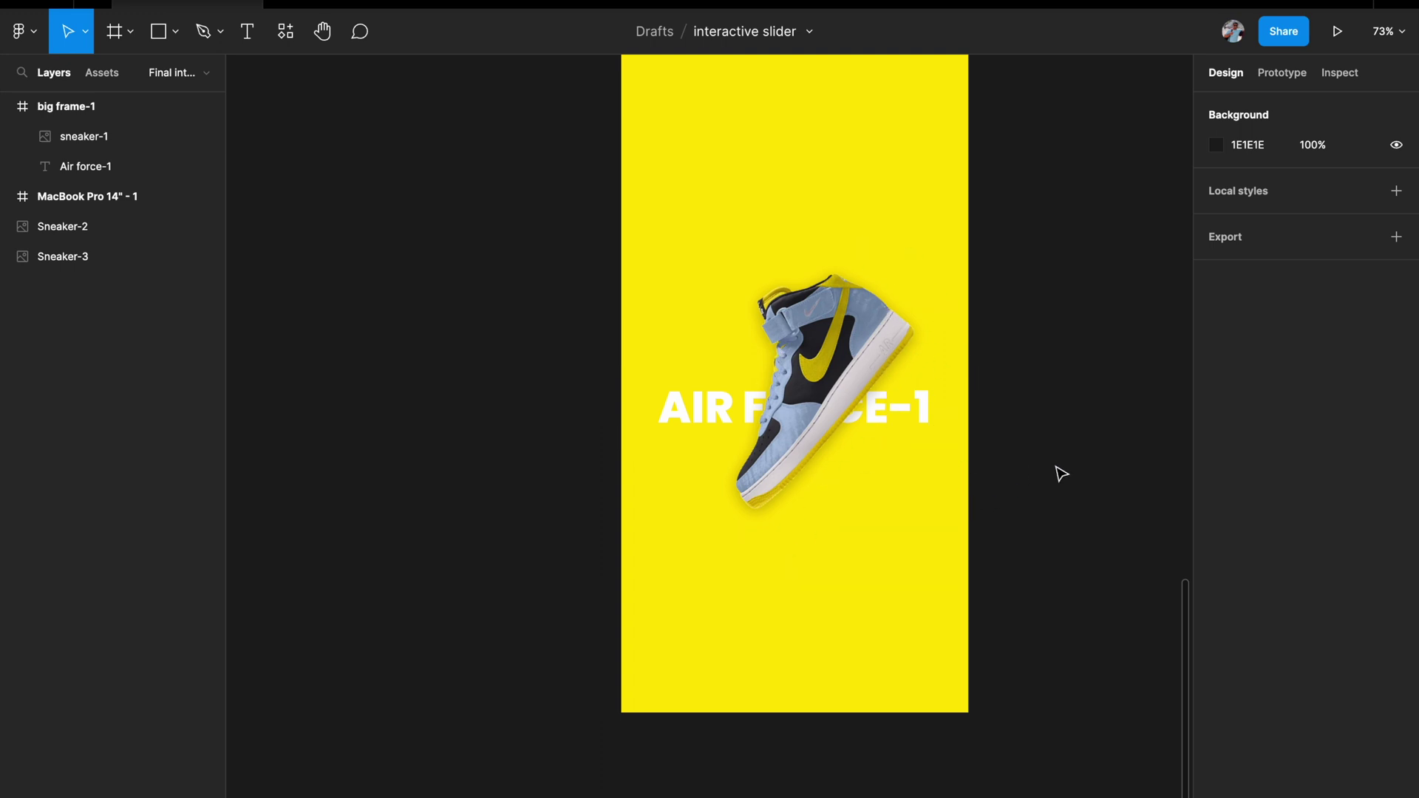
Alt-drag big frame-1 to create a duplicate panel to its right
{"action": "scroll", "coordinate": [1062, 474], "scroll_direction": "down", "scroll_amount": 5}
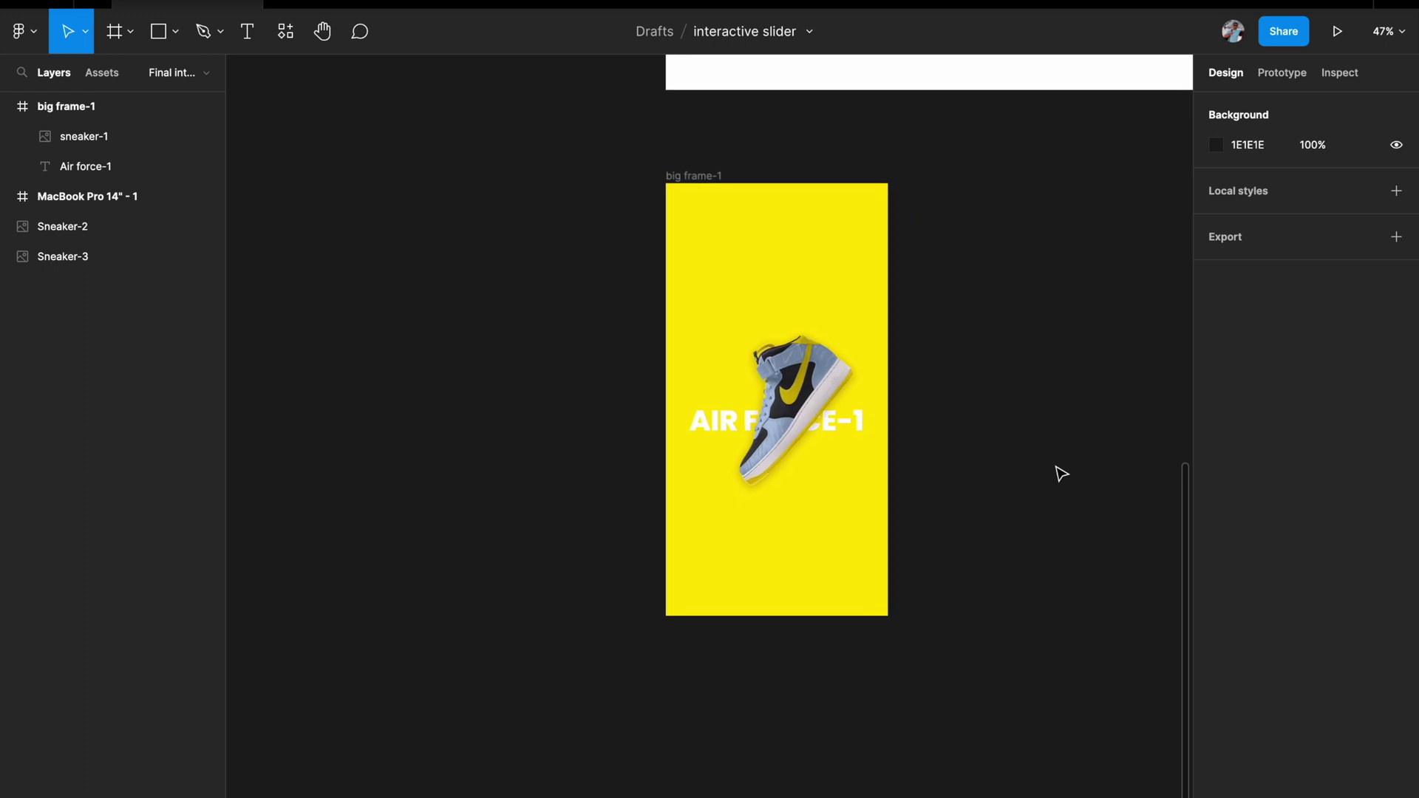
{"action": "scroll", "coordinate": [1061, 474], "scroll_direction": "right", "scroll_amount": 2}
{"action": "left_click", "coordinate": [649, 170]}
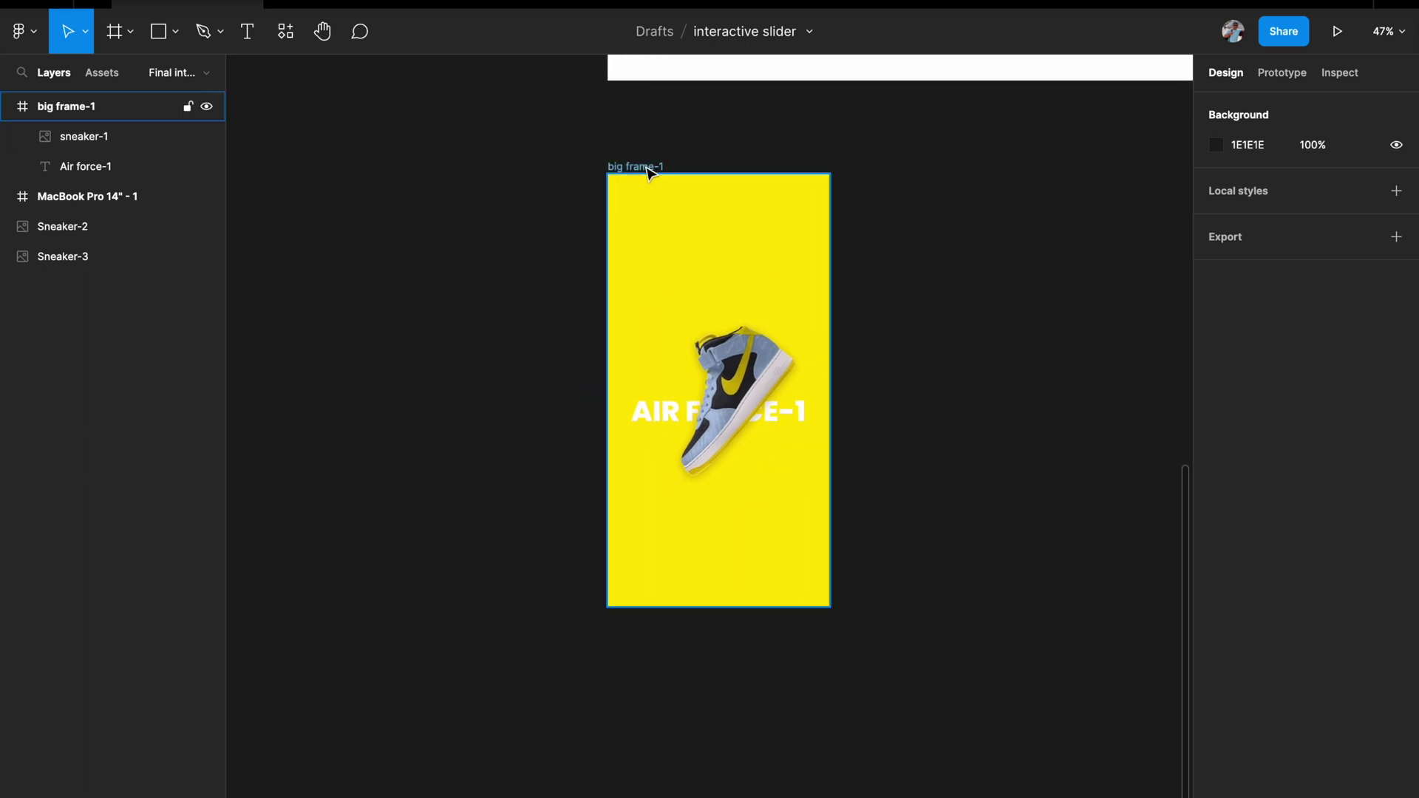
{"action": "scroll", "coordinate": [650, 171], "scroll_direction": "down", "scroll_amount": 5}
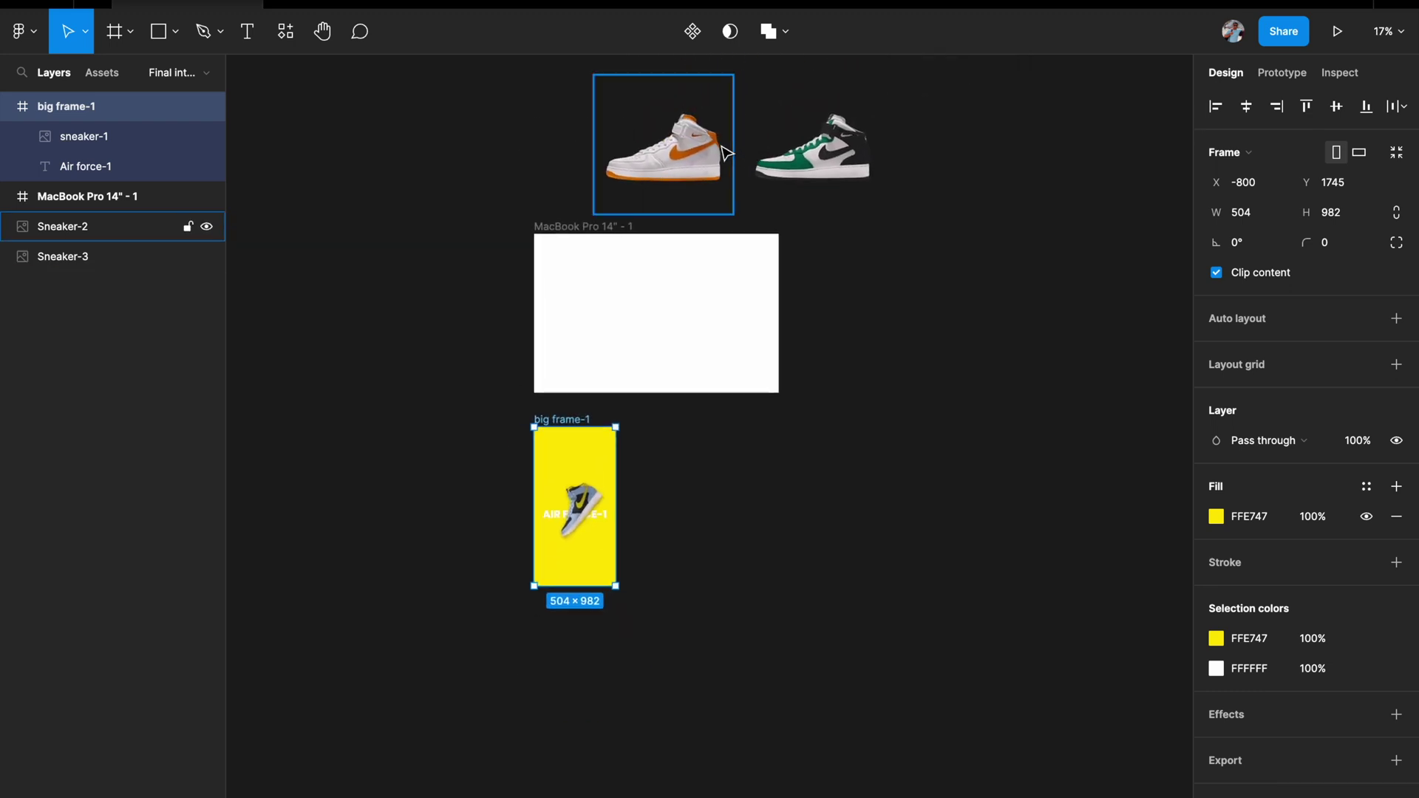
{"action": "scroll", "coordinate": [739, 233], "scroll_direction": "down", "scroll_amount": 3}
{"action": "scroll", "coordinate": [671, 258], "scroll_direction": "up", "scroll_amount": 2}
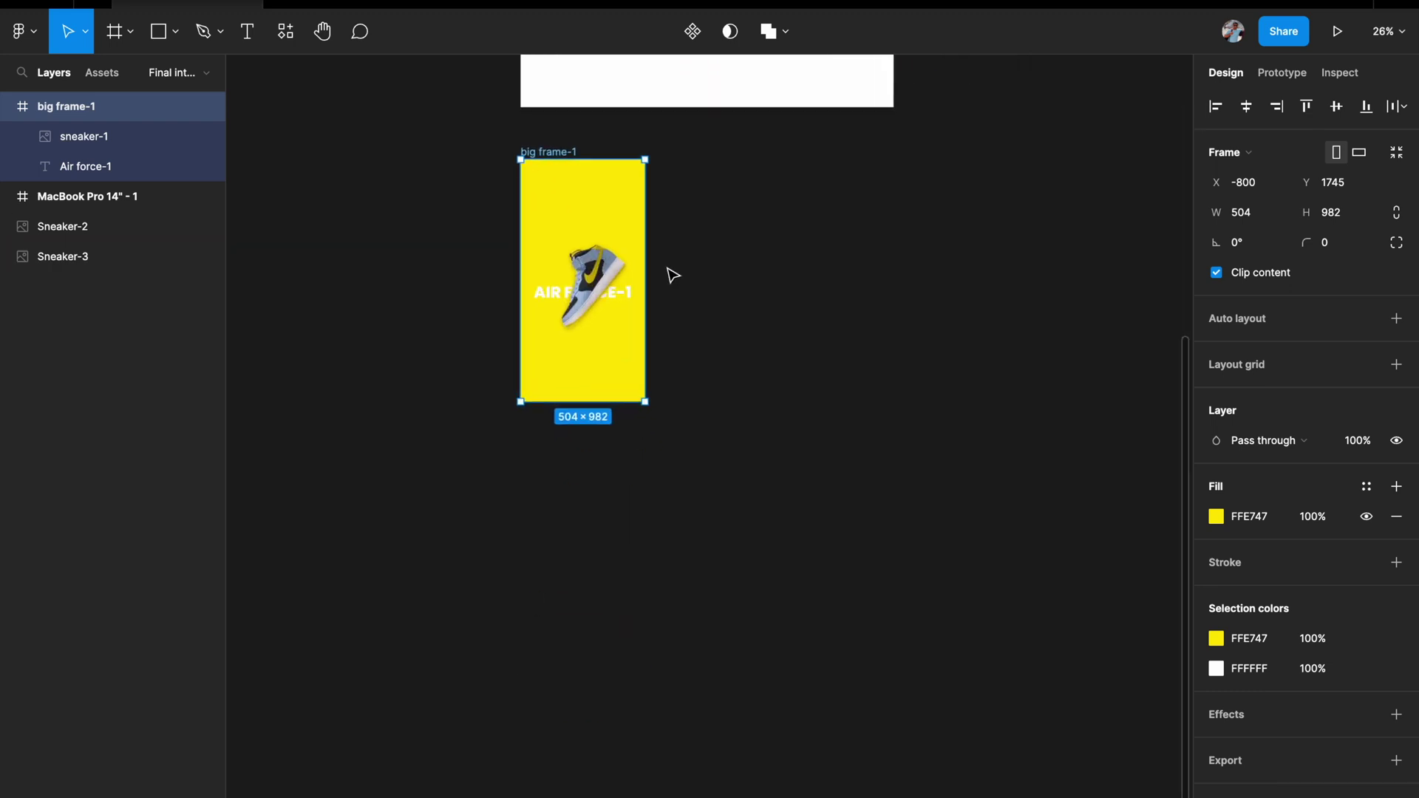
{"action": "scroll", "coordinate": [543, 246], "scroll_direction": "up", "scroll_amount": 2}
{"action": "scroll", "coordinate": [542, 244], "scroll_direction": "up", "scroll_amount": 2}
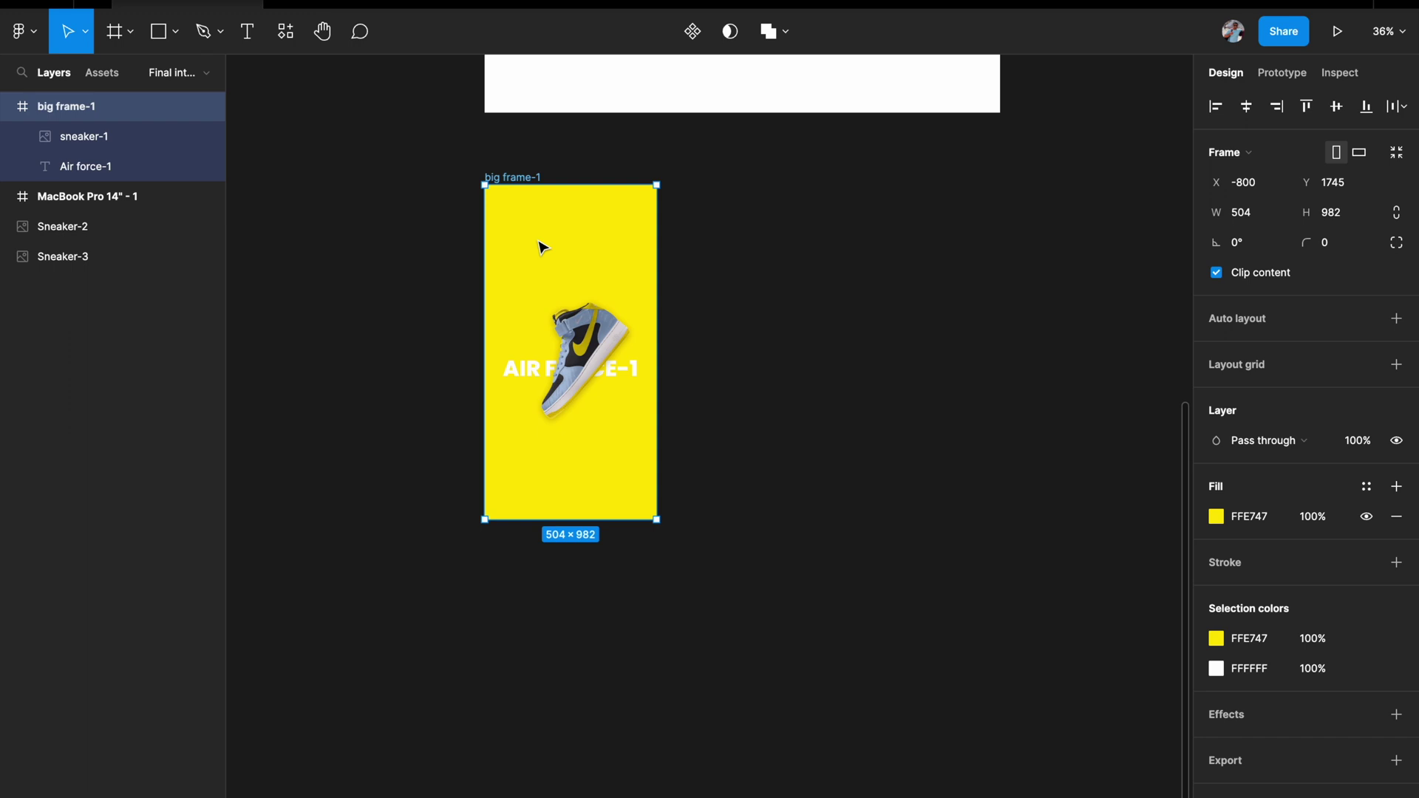
{"action": "left_click_drag", "start_coordinate": [557, 250], "coordinate": [764, 250]}
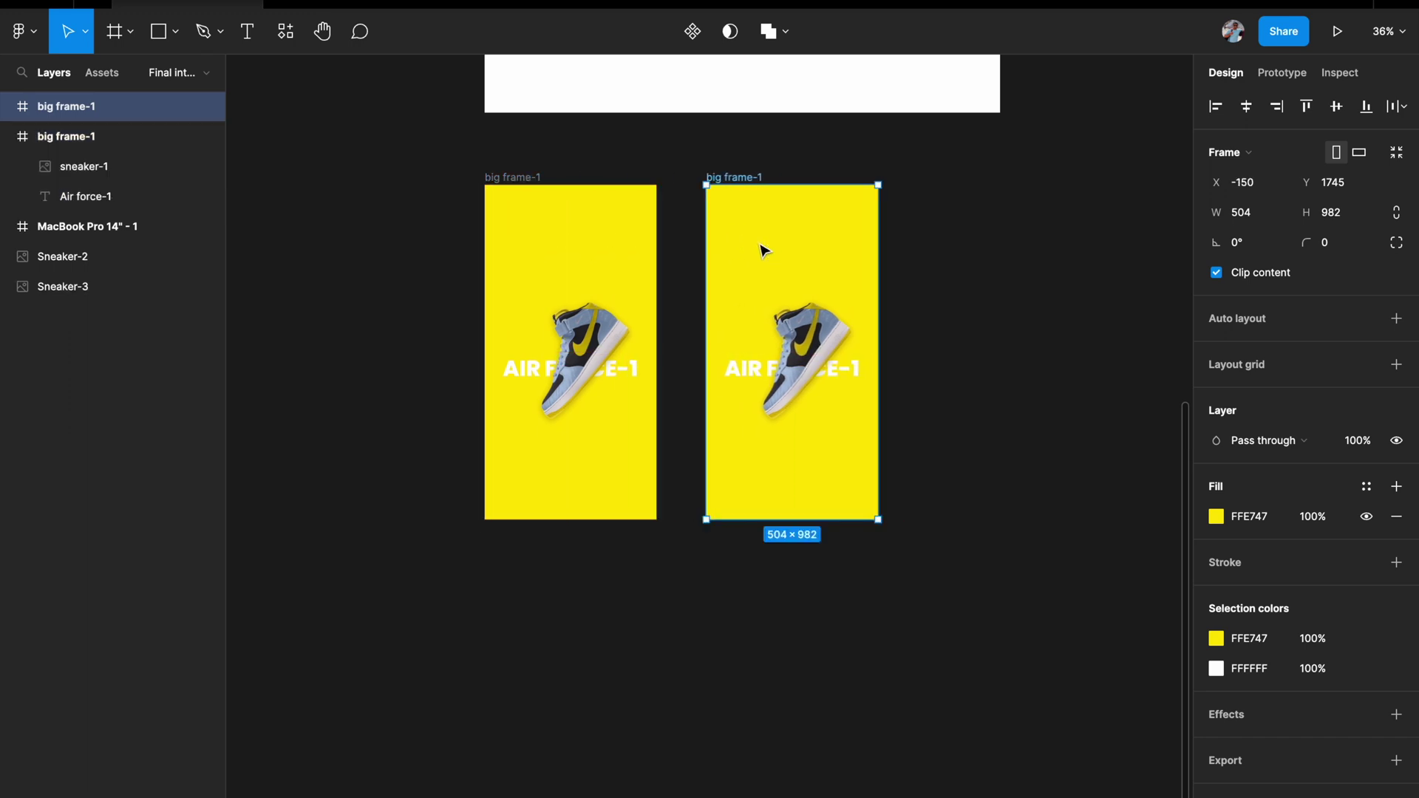
{"action": "left_click", "coordinate": [979, 292]}
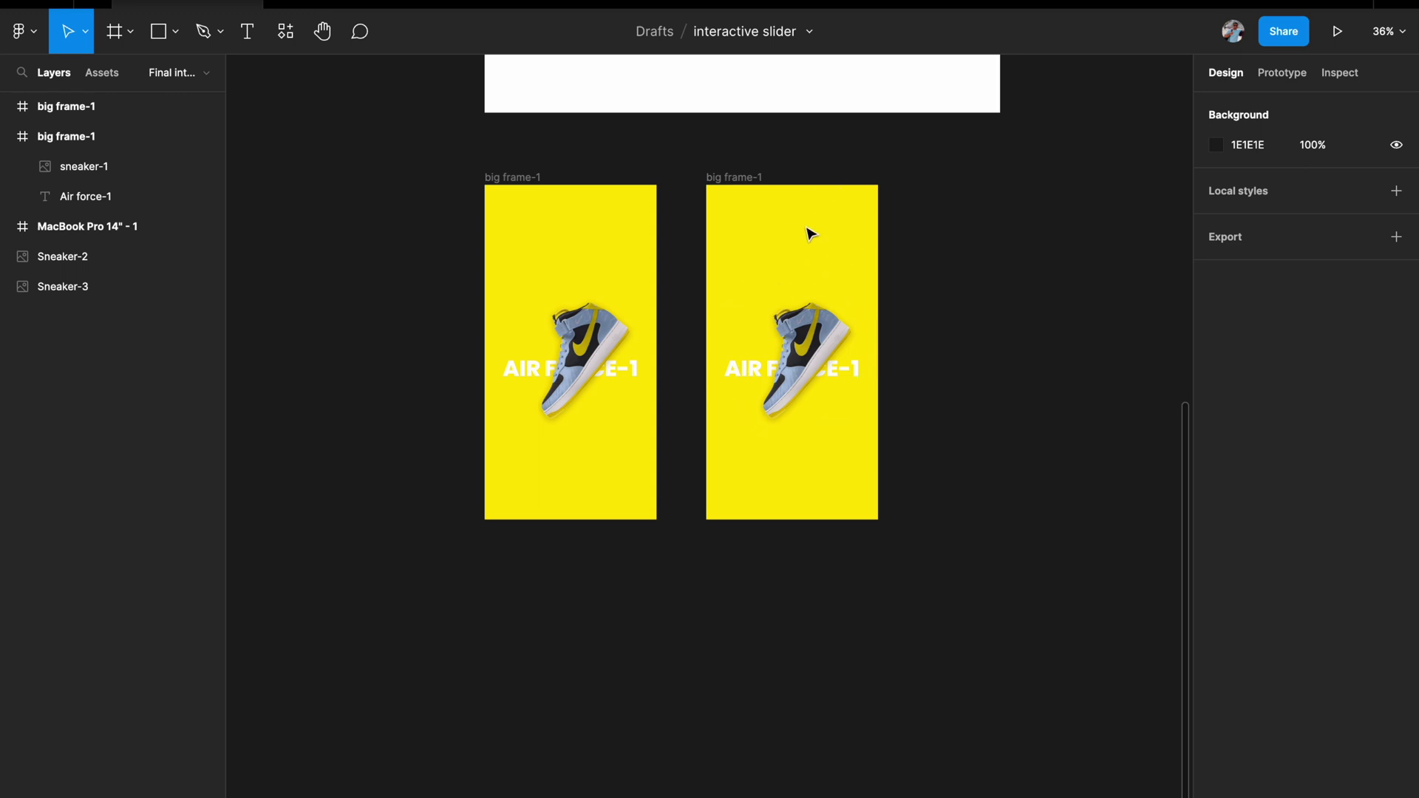
Move the green sneaker into the new frame, scaled to 0.5 and tilted like the first
{"action": "key", "text": "shift+1"}
{"action": "left_click", "coordinate": [862, 148]}
{"action": "key", "text": "ctrl+x"}
{"action": "scroll", "coordinate": [766, 564], "scroll_direction": "up", "scroll_amount": 5}
{"action": "key", "text": "ctrl+v"}
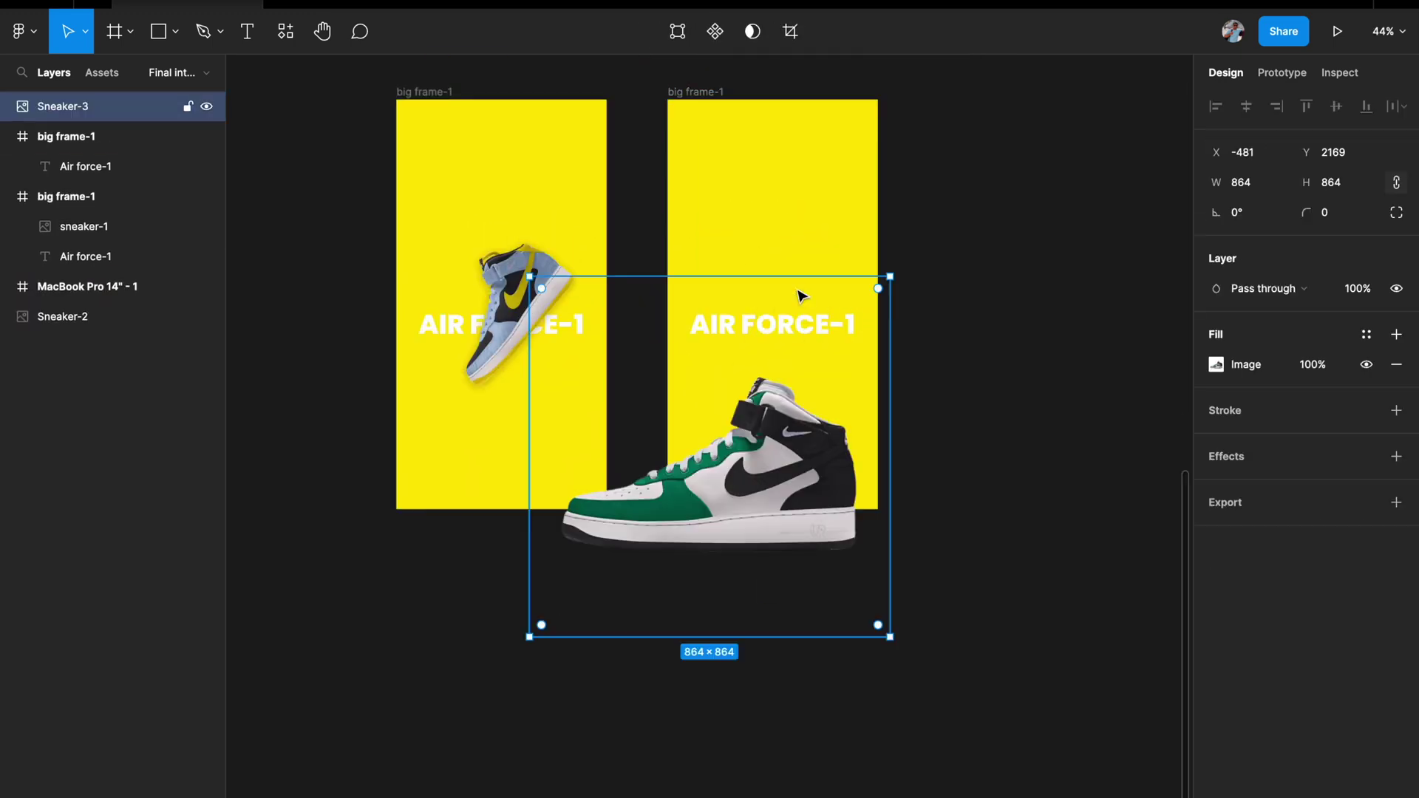
{"action": "type", "text": "k0.5"}
{"action": "key", "text": "Return"}
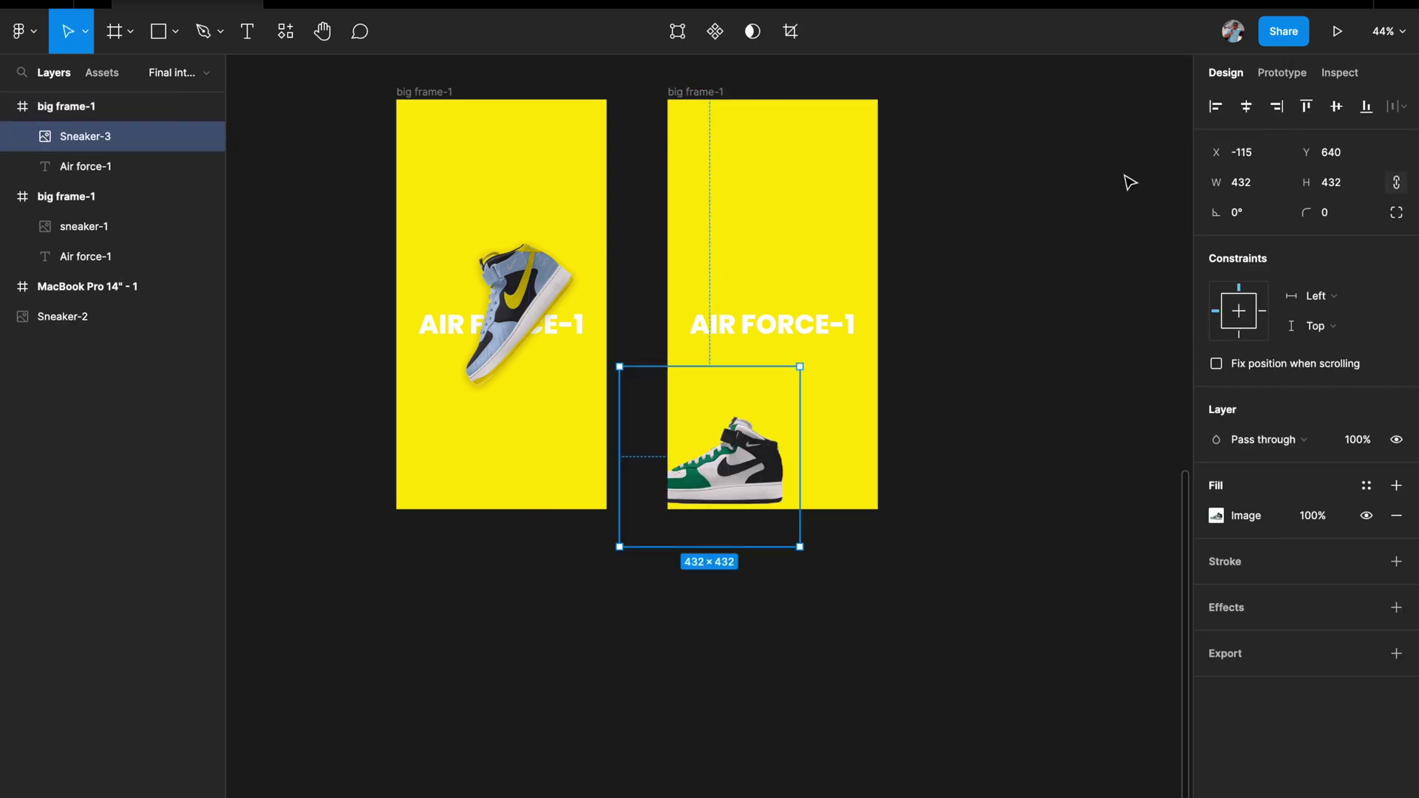
{"action": "left_click_drag", "start_coordinate": [705, 454], "coordinate": [772, 302]}
{"action": "left_click_drag", "start_coordinate": [1216, 213], "coordinate": [1079, 327]}
{"action": "left_click", "coordinate": [1042, 358]}
Retitle the frame 'JORDAN 11' and fill it green 1D604E
{"action": "scroll", "coordinate": [795, 370], "scroll_direction": "up", "scroll_amount": 3}
{"action": "left_click", "coordinate": [99, 170]}
{"action": "key", "text": "Return"}
{"action": "type", "text": "jordan 11"}
{"action": "key", "text": "Escape"}
{"action": "scroll", "coordinate": [983, 318], "scroll_direction": "down", "scroll_amount": 2}
{"action": "key", "text": "i"}
{"action": "left_click", "coordinate": [731, 433]}
{"action": "key", "text": "Escape"}
Duplicate the green frame, replace its sneaker with the white one, scaled 0.5 and rotated 50°
{"action": "left_click", "coordinate": [114, 108]}
{"action": "scroll", "coordinate": [982, 247], "scroll_direction": "down", "scroll_amount": 2}
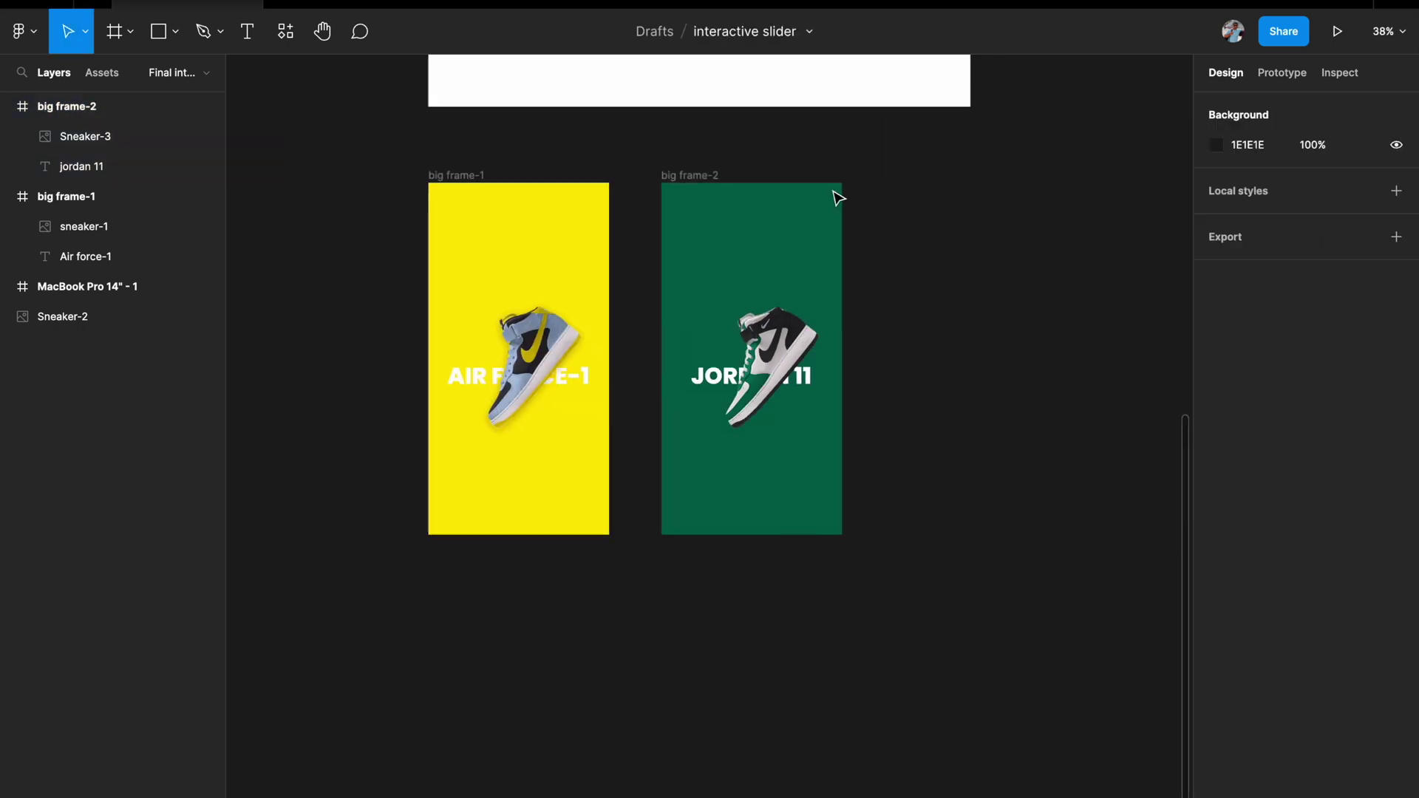
{"action": "key", "text": "ctrl+d"}
{"action": "left_click", "coordinate": [934, 283]}
{"action": "key", "text": "Delete"}
{"action": "scroll", "coordinate": [872, 333], "scroll_direction": "down", "scroll_amount": 3}
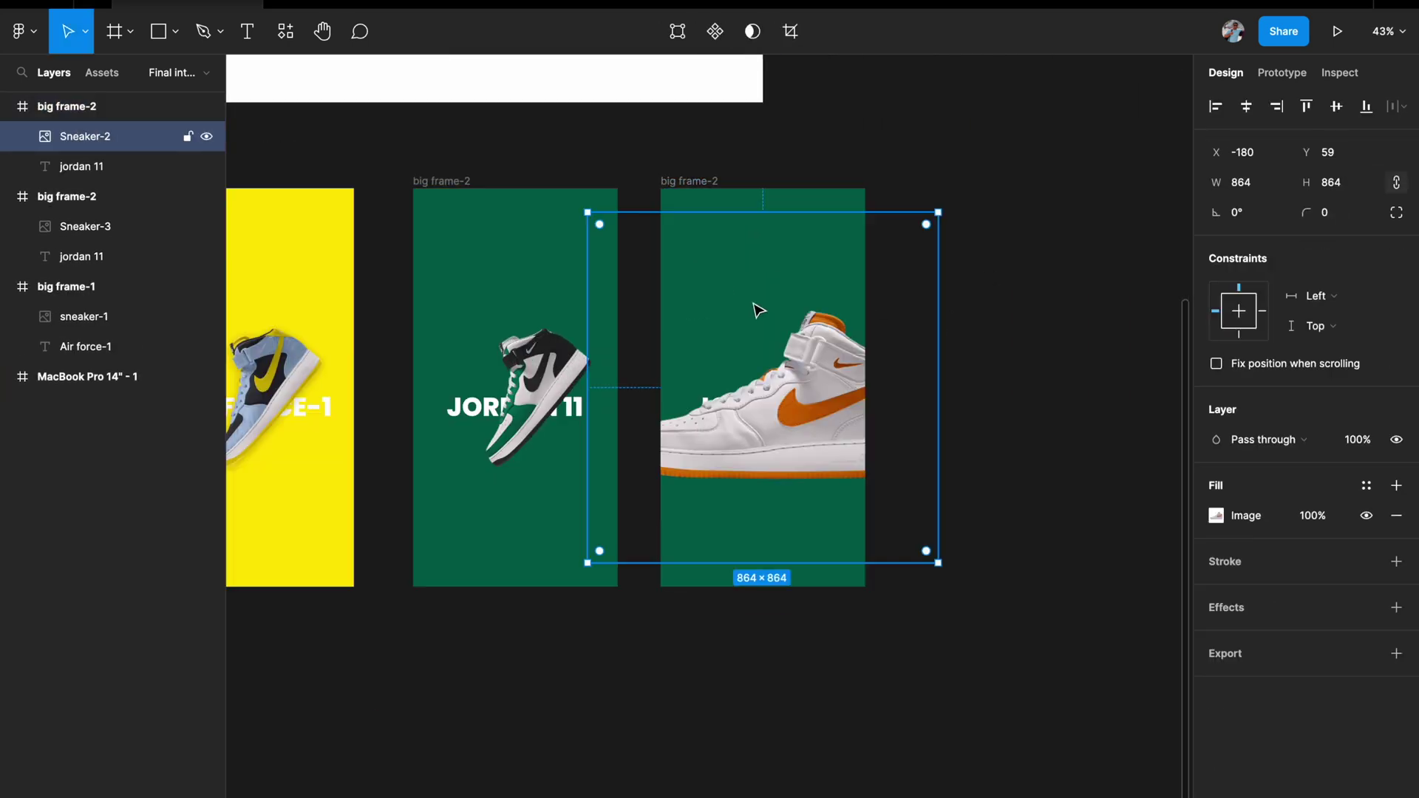
{"action": "type", "text": "k0.5"}
{"action": "key", "text": "Return"}
{"action": "left_click", "coordinate": [1236, 212]}
{"action": "type", "text": "50"}
{"action": "key", "text": "Return"}
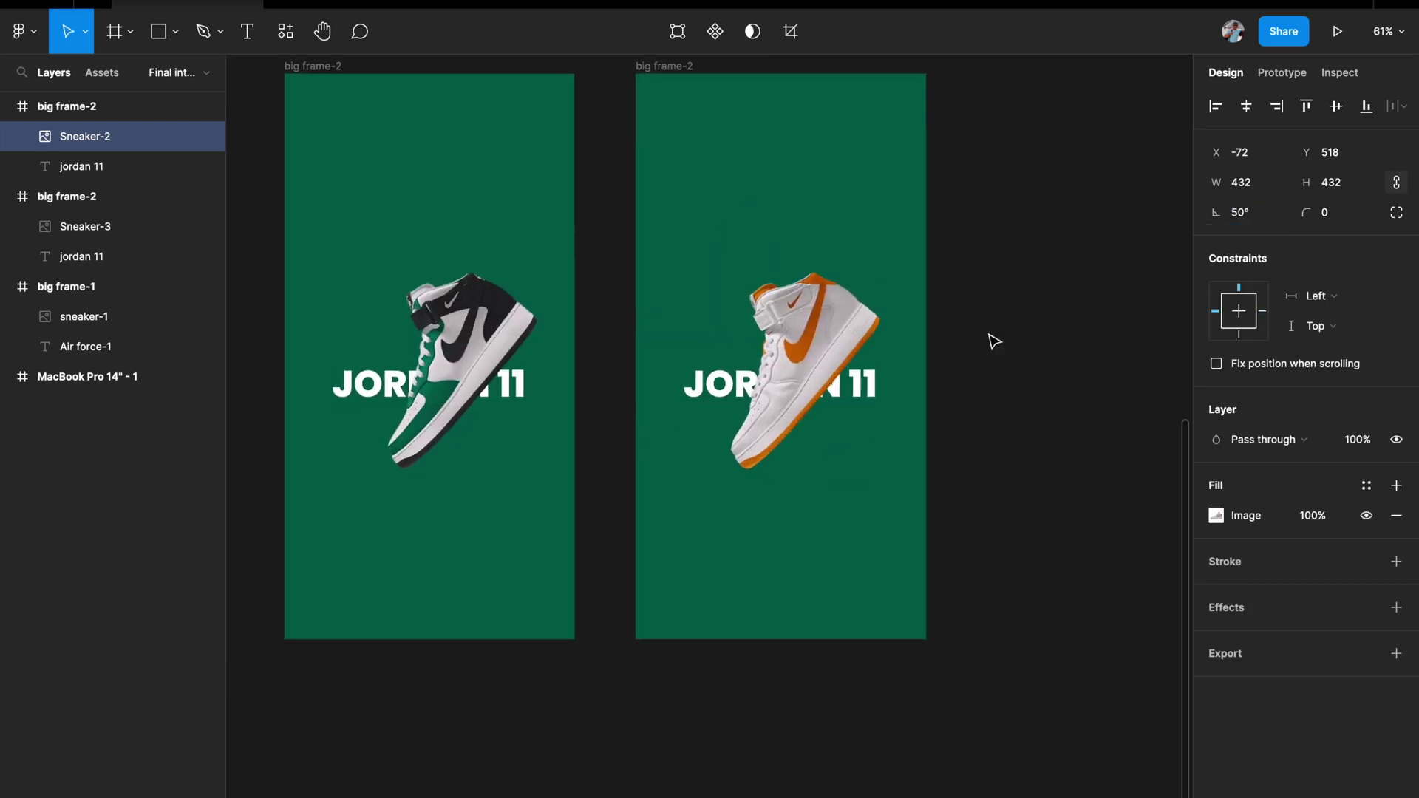
Retitle the third frame 'JORDAN 17' and give the white sneaker a drop shadow with blur 24
{"action": "double_click", "coordinate": [814, 403]}
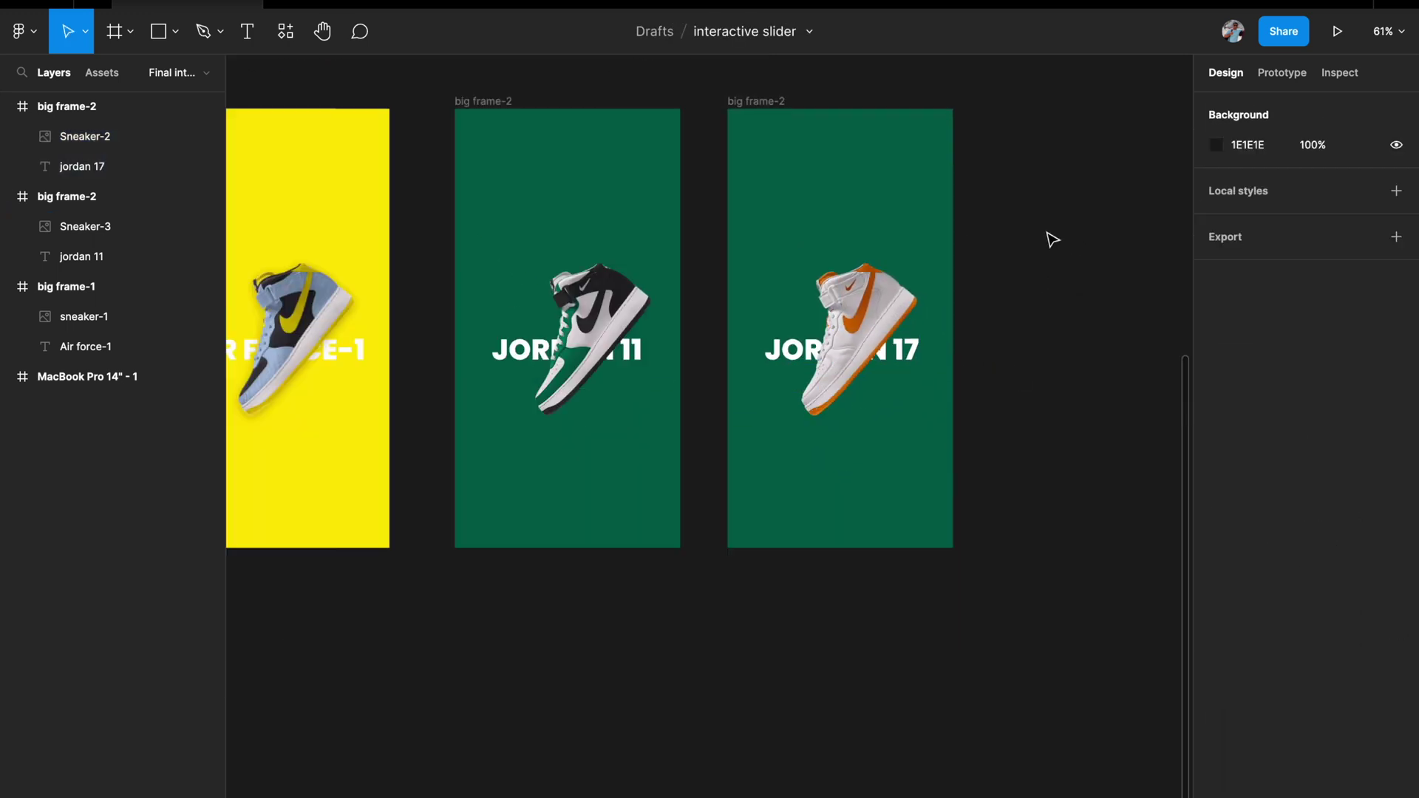
{"action": "left_click", "coordinate": [625, 370]}
{"action": "left_click", "coordinate": [1216, 637]}
{"action": "left_click", "coordinate": [953, 332]}
{"action": "left_click", "coordinate": [1396, 607]}
{"action": "left_click", "coordinate": [1216, 637]}
{"action": "type", "text": "24"}
{"action": "key", "text": "Return"}
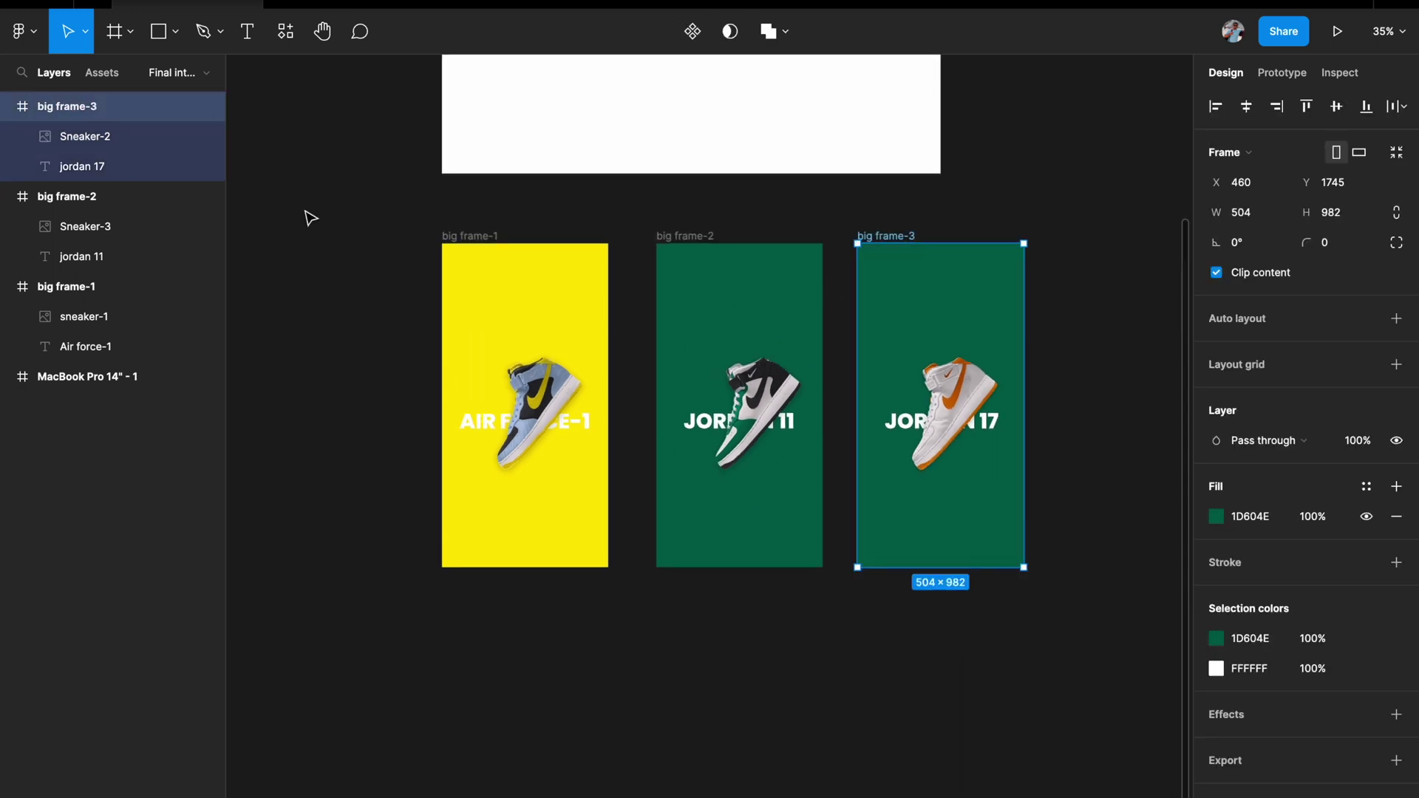
Change big frame-3's fill to orange CE710F
{"action": "left_click", "coordinate": [1215, 516]}
{"action": "left_click_drag", "start_coordinate": [1079, 634], "coordinate": [1020, 634]}
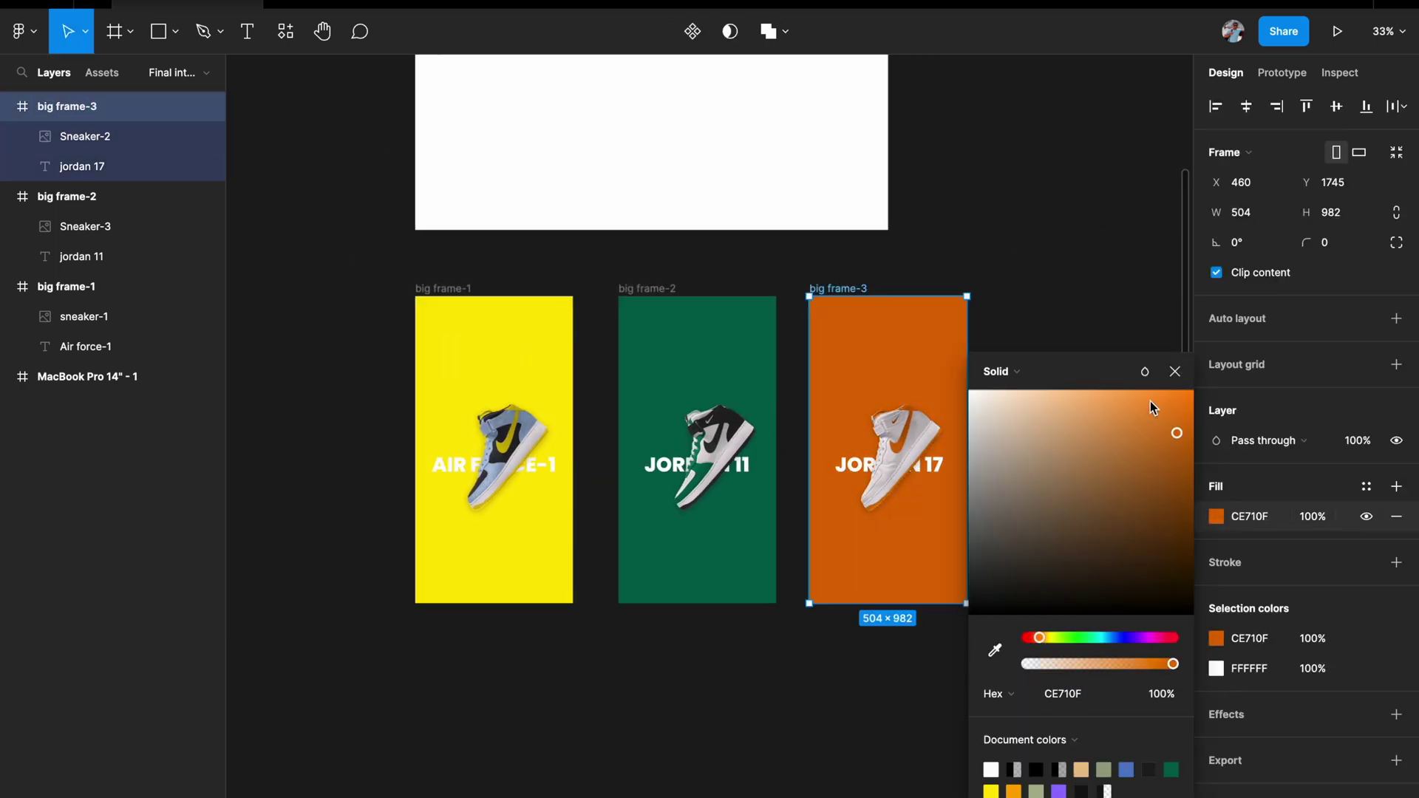
{"action": "left_click", "coordinate": [775, 604]}
{"action": "scroll", "coordinate": [774, 604], "scroll_direction": "up", "scroll_amount": 1}
{"action": "scroll", "coordinate": [775, 605], "scroll_direction": "down", "scroll_amount": 2}
{"action": "scroll", "coordinate": [769, 599], "scroll_direction": "up", "scroll_amount": 2}
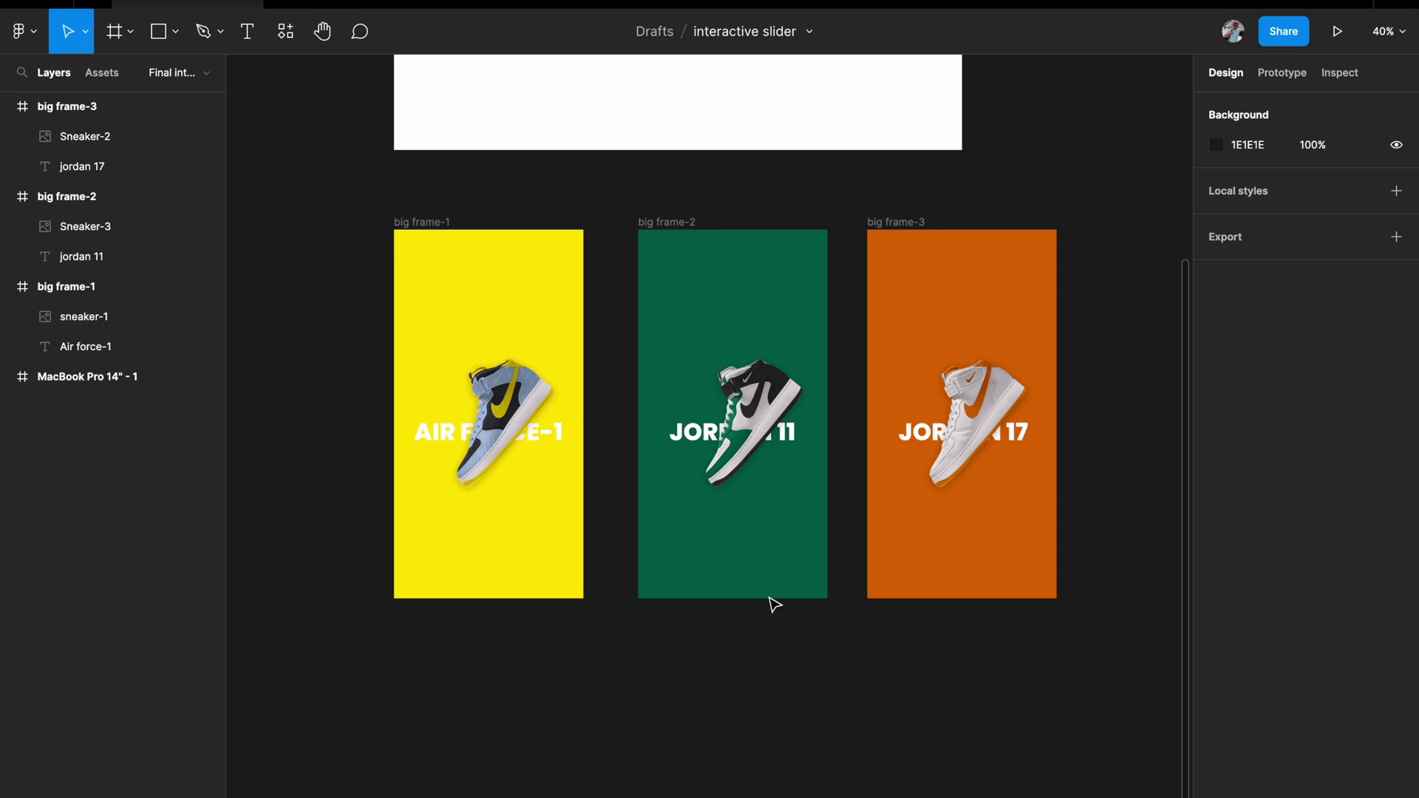
Move big frame-1 into MacBook Pro 14" - 1 and align it to the left and top edges
{"action": "scroll", "coordinate": [769, 599], "scroll_direction": "down", "scroll_amount": 2}
{"action": "scroll", "coordinate": [903, 354], "scroll_direction": "up", "scroll_amount": 4}
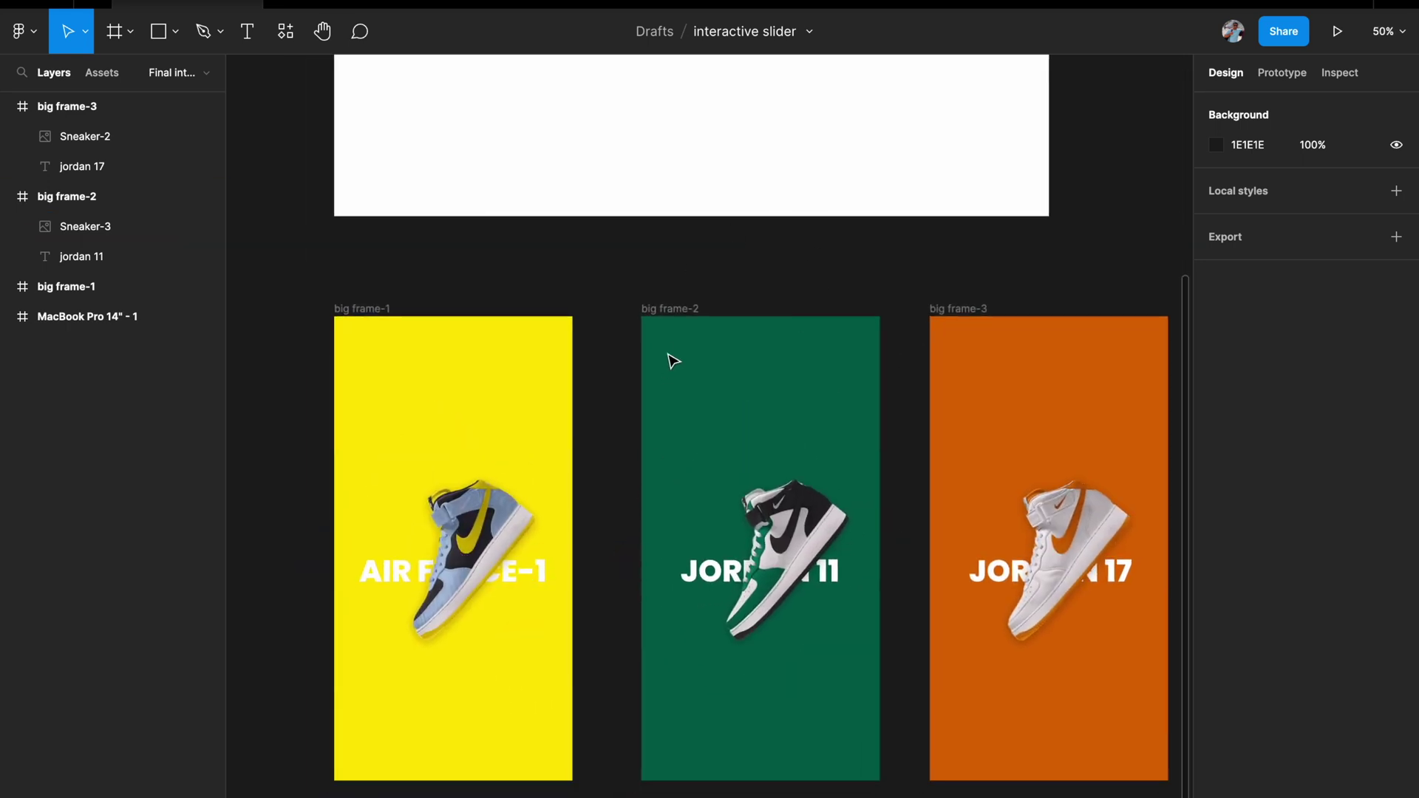
{"action": "scroll", "coordinate": [672, 361], "scroll_direction": "down", "scroll_amount": 5}
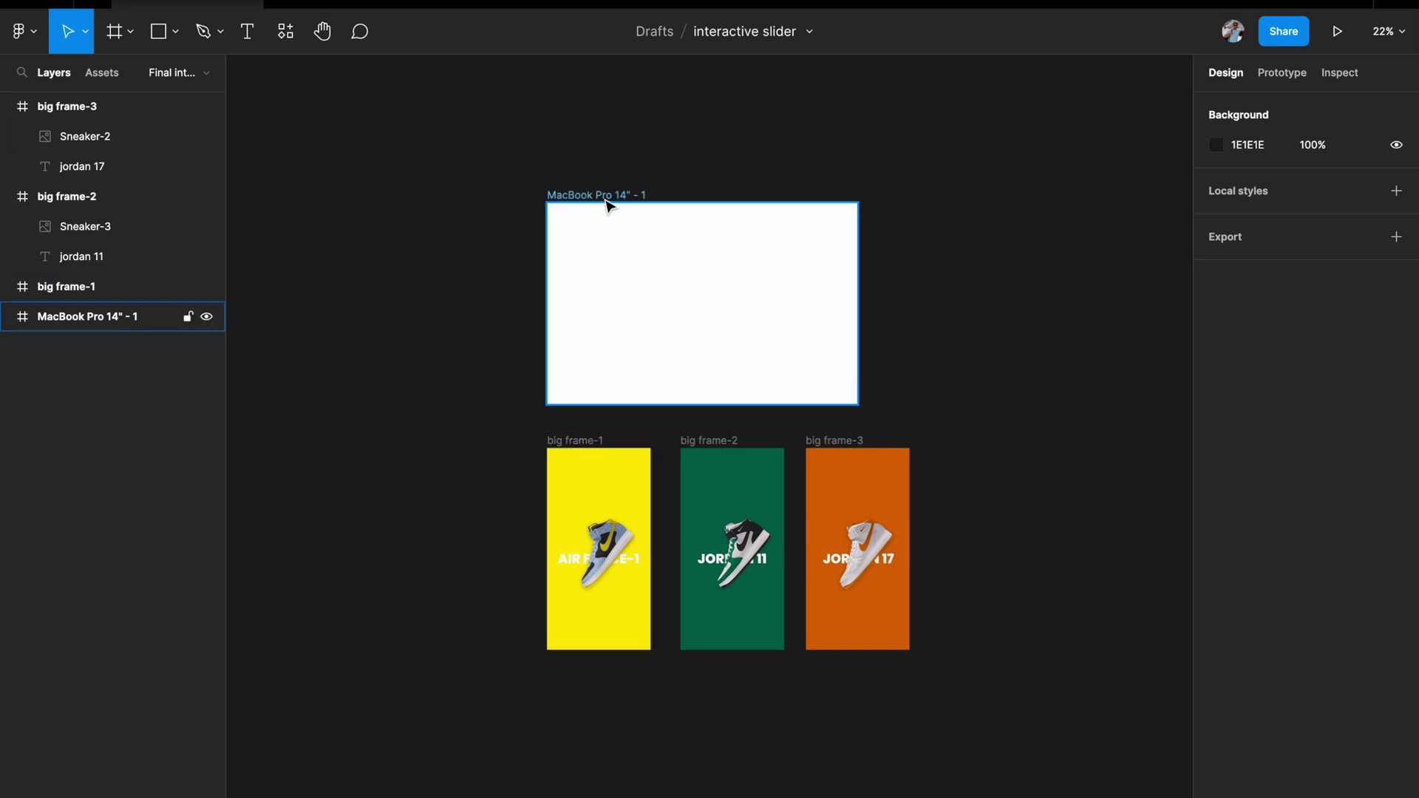
{"action": "scroll", "coordinate": [606, 201], "scroll_direction": "up", "scroll_amount": 2}
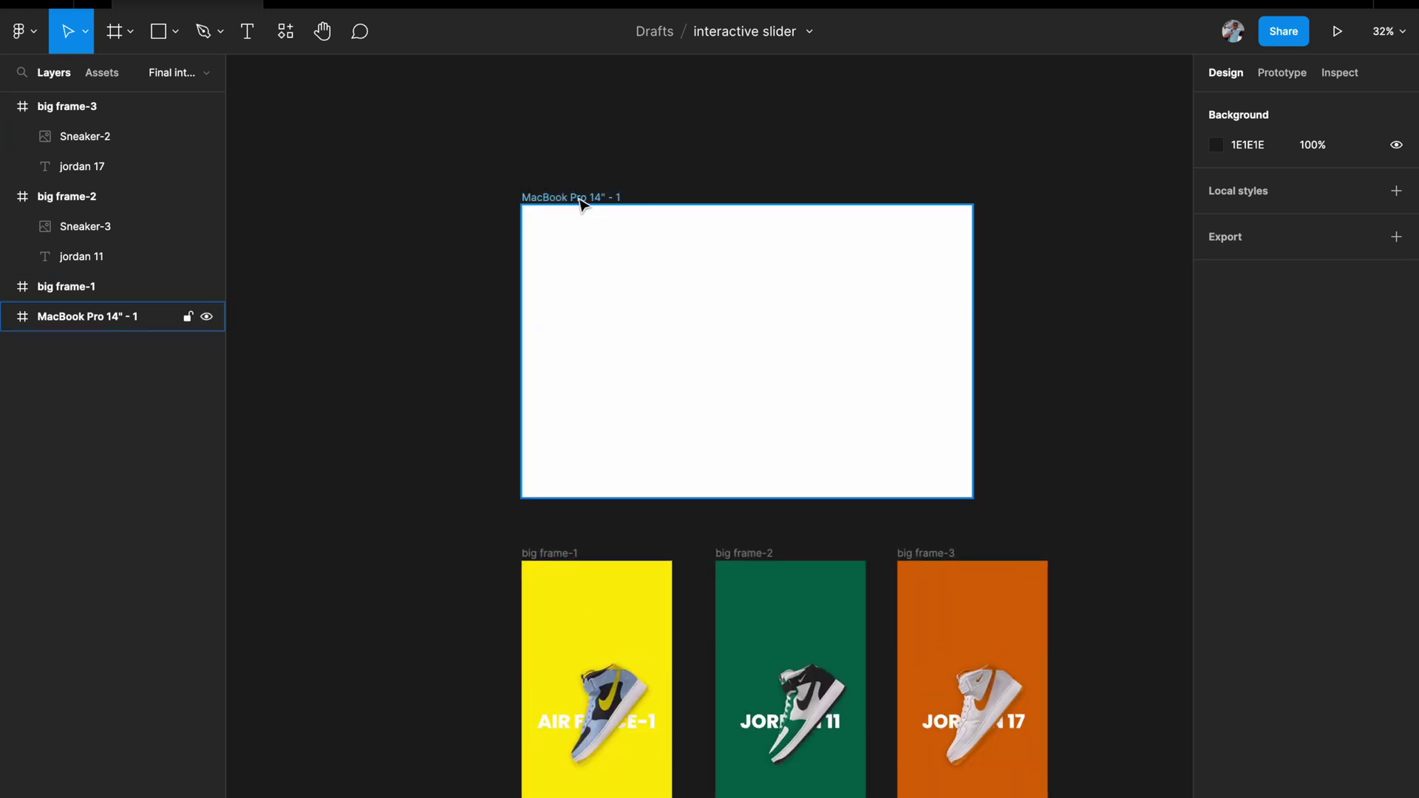
{"action": "left_click", "coordinate": [571, 556]}
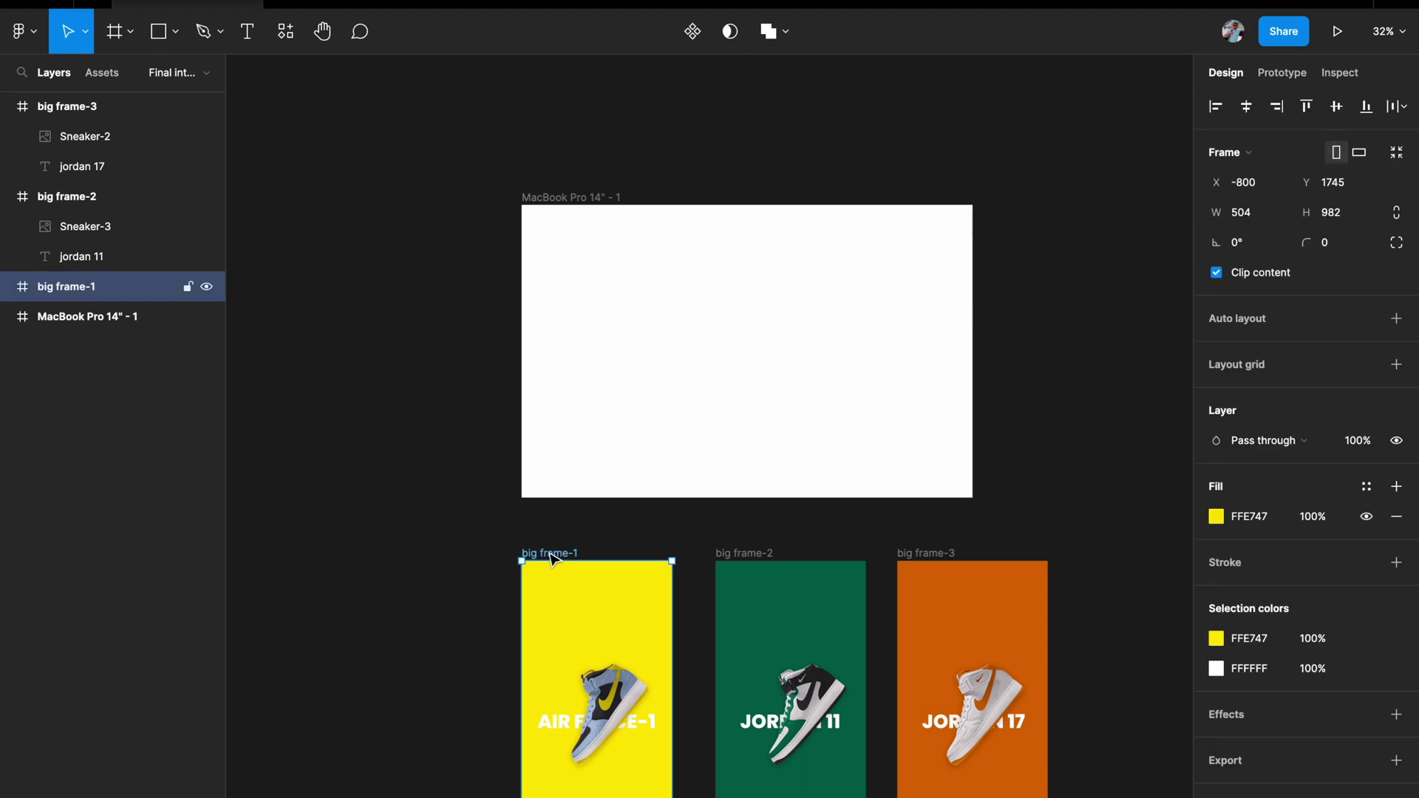
{"action": "left_click_drag", "start_coordinate": [555, 559], "coordinate": [575, 237]}
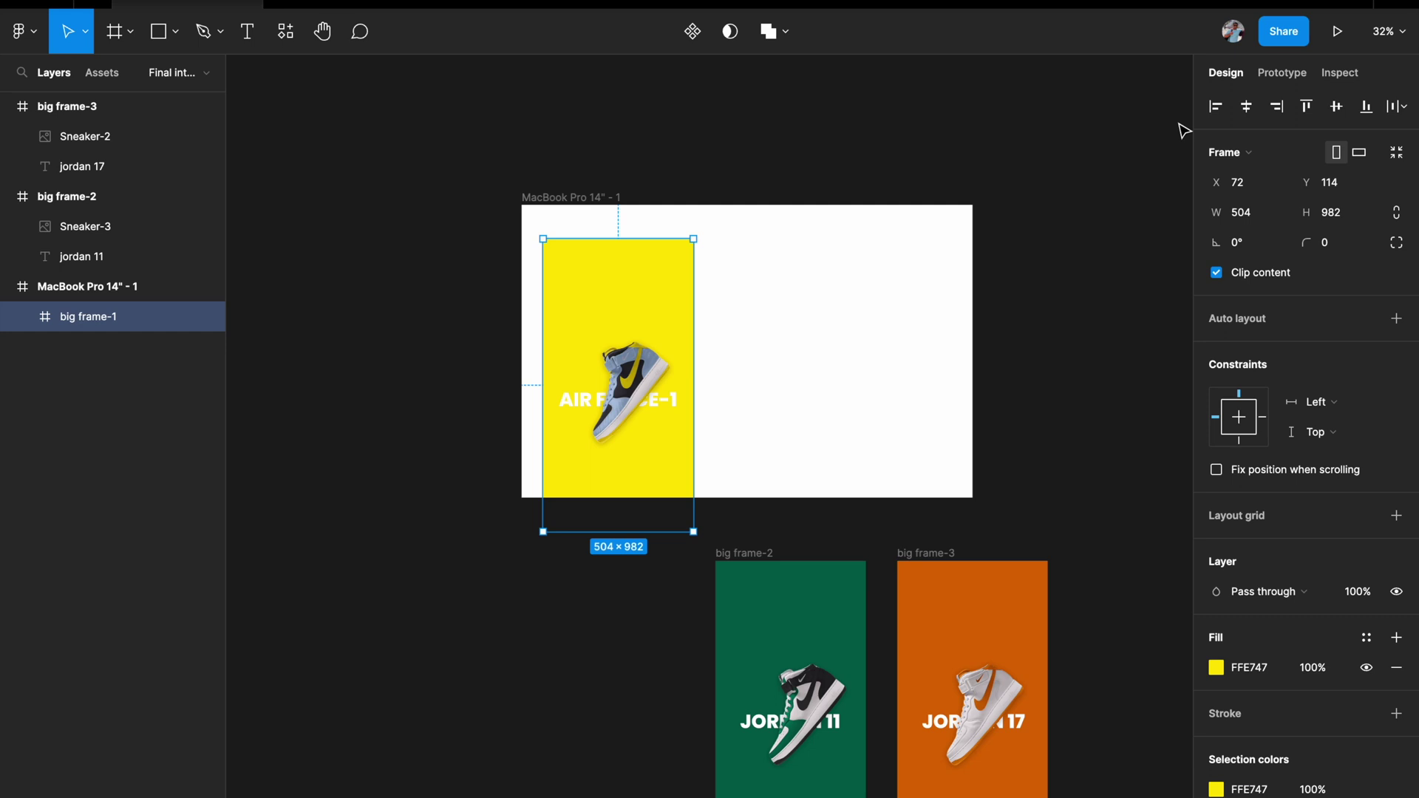
{"action": "left_click", "coordinate": [1216, 106]}
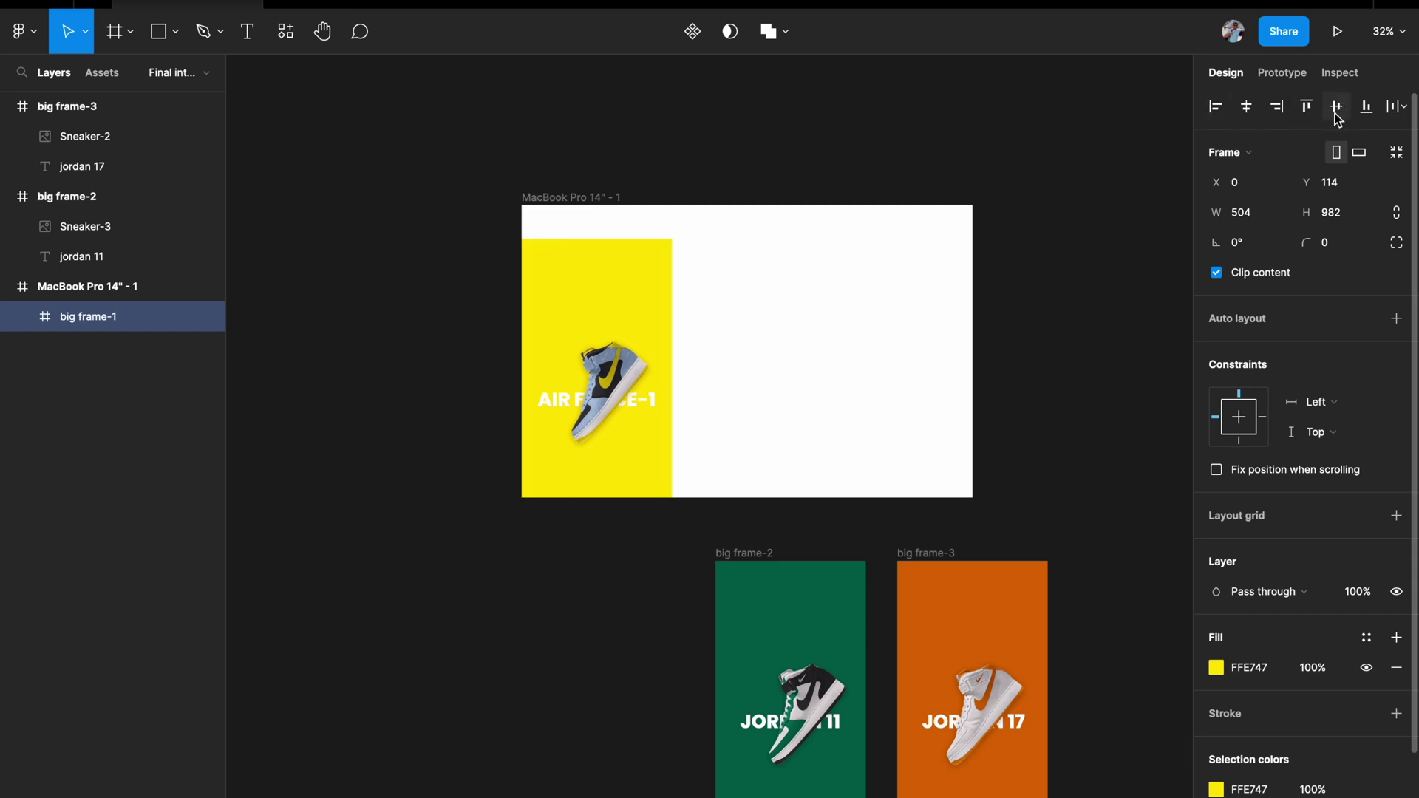
{"action": "left_click", "coordinate": [1306, 106]}
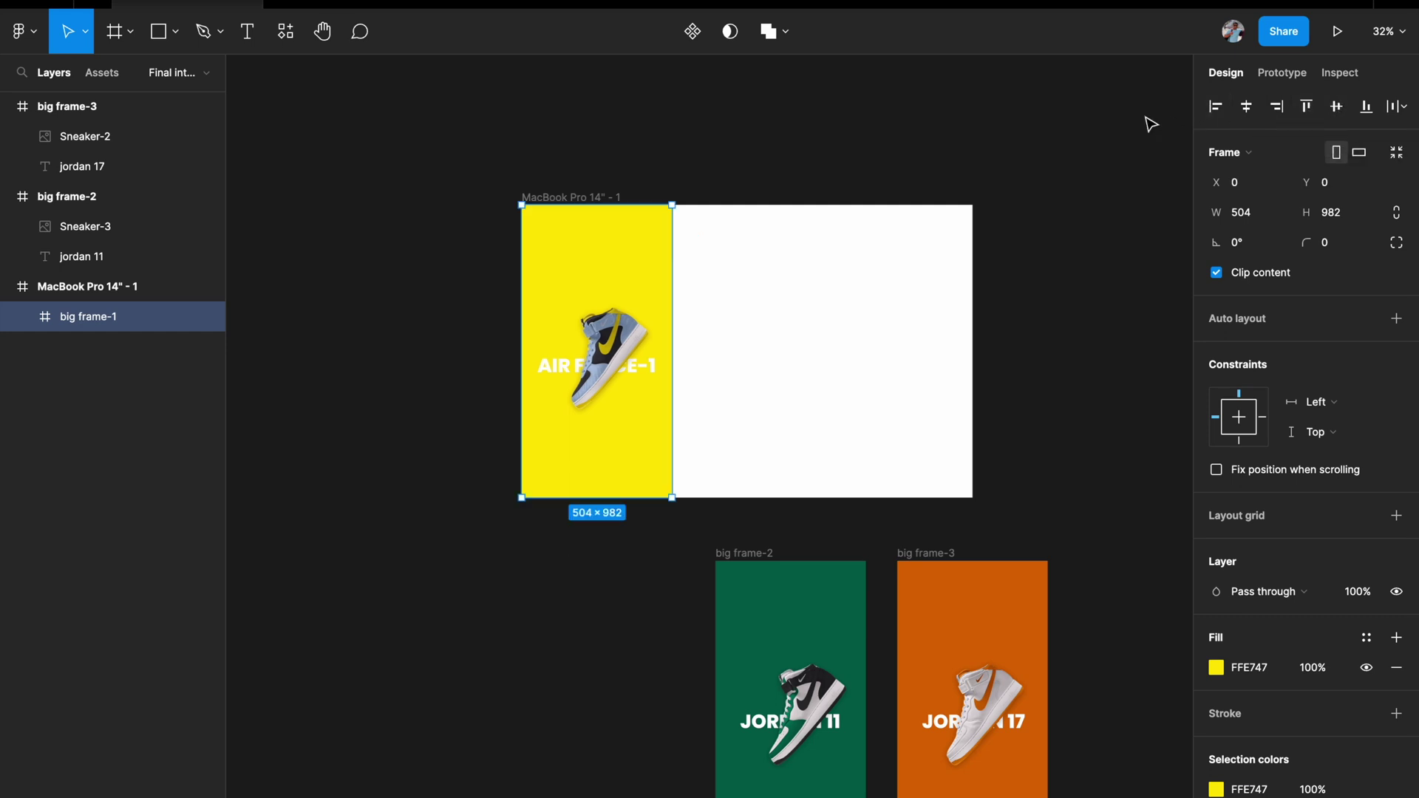
{"action": "left_click", "coordinate": [1151, 124]}
Place big frame-2 and big frame-3 beside it, each aligned to the MacBook frame's top
{"action": "left_click_drag", "start_coordinate": [761, 556], "coordinate": [714, 244]}
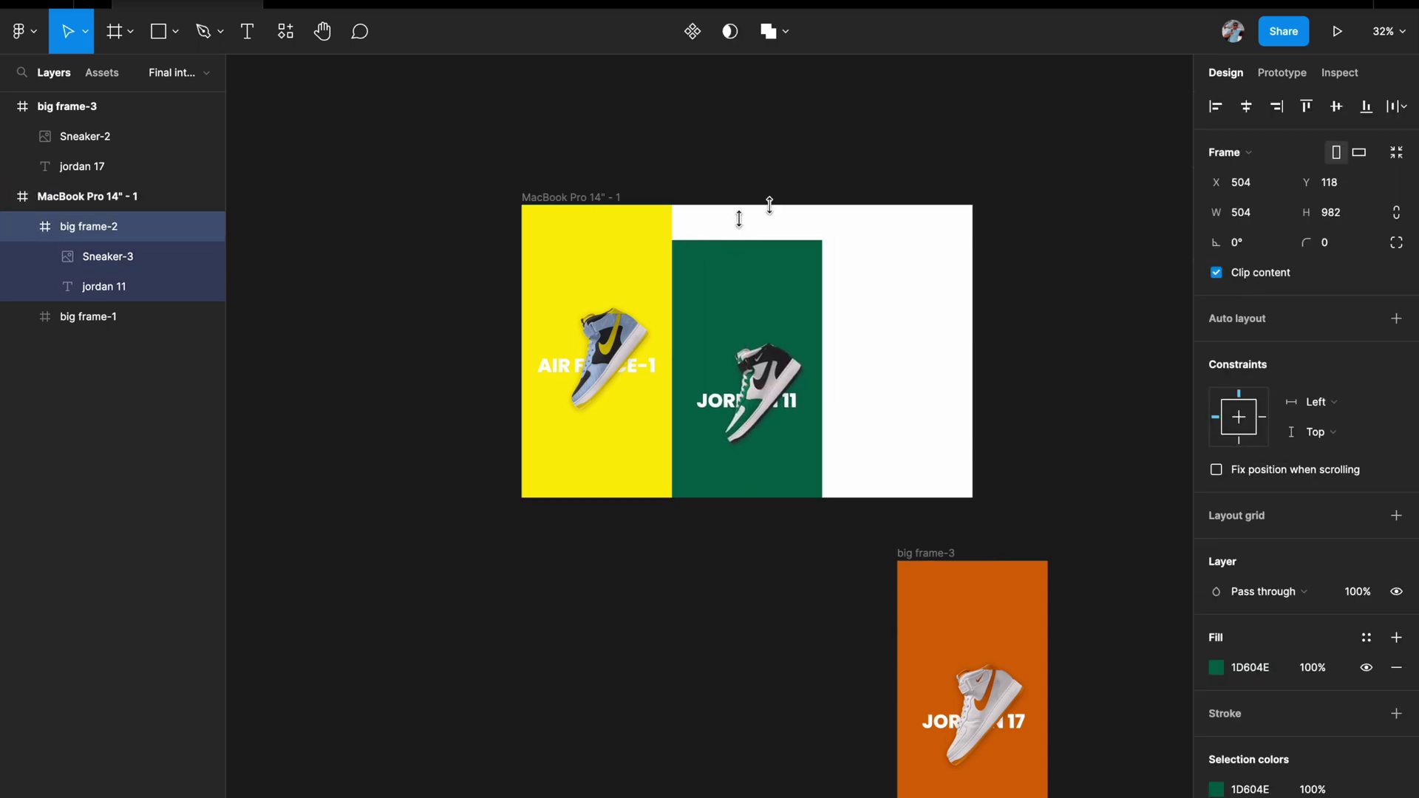
{"action": "left_click", "coordinate": [1306, 106]}
{"action": "left_click", "coordinate": [1116, 368]}
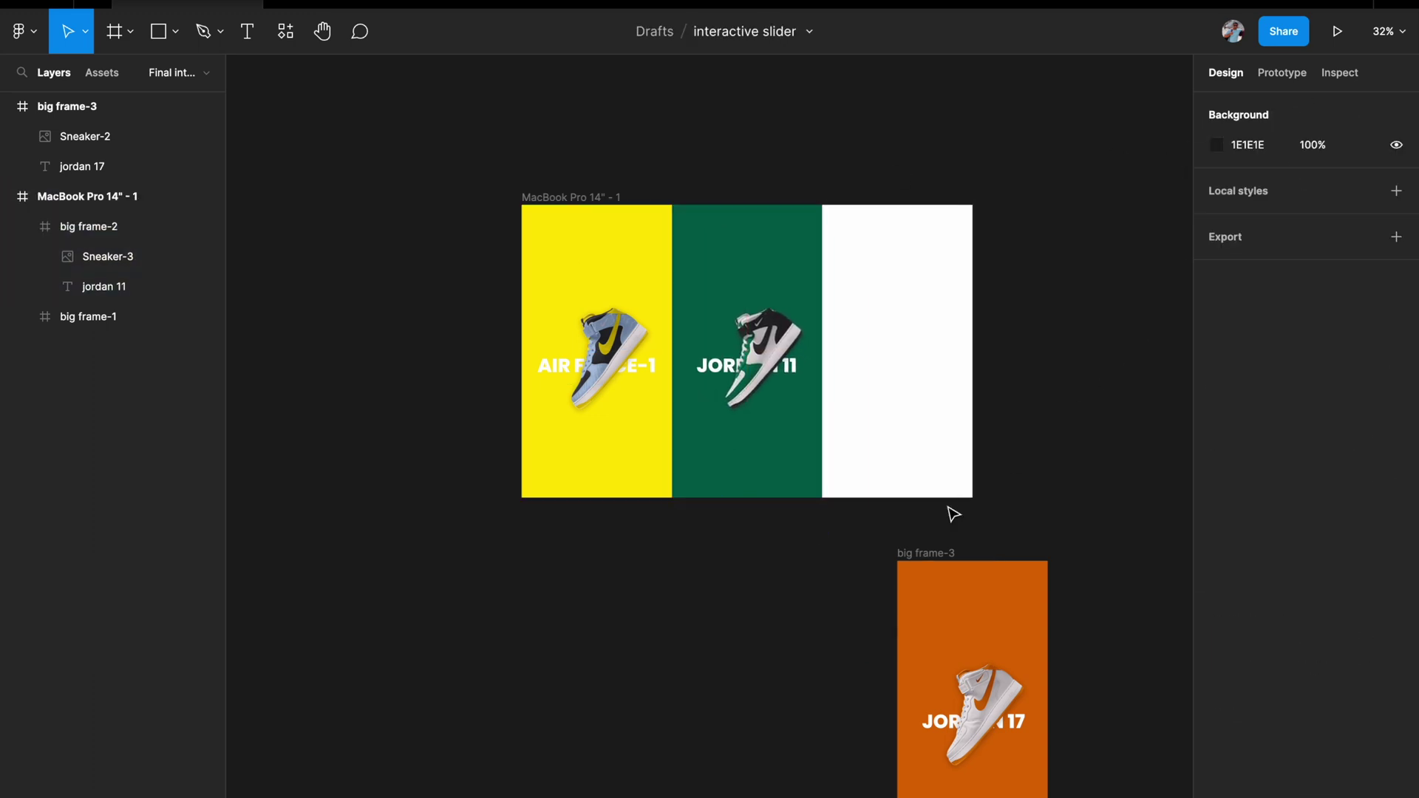
{"action": "left_click_drag", "start_coordinate": [919, 551], "coordinate": [857, 230]}
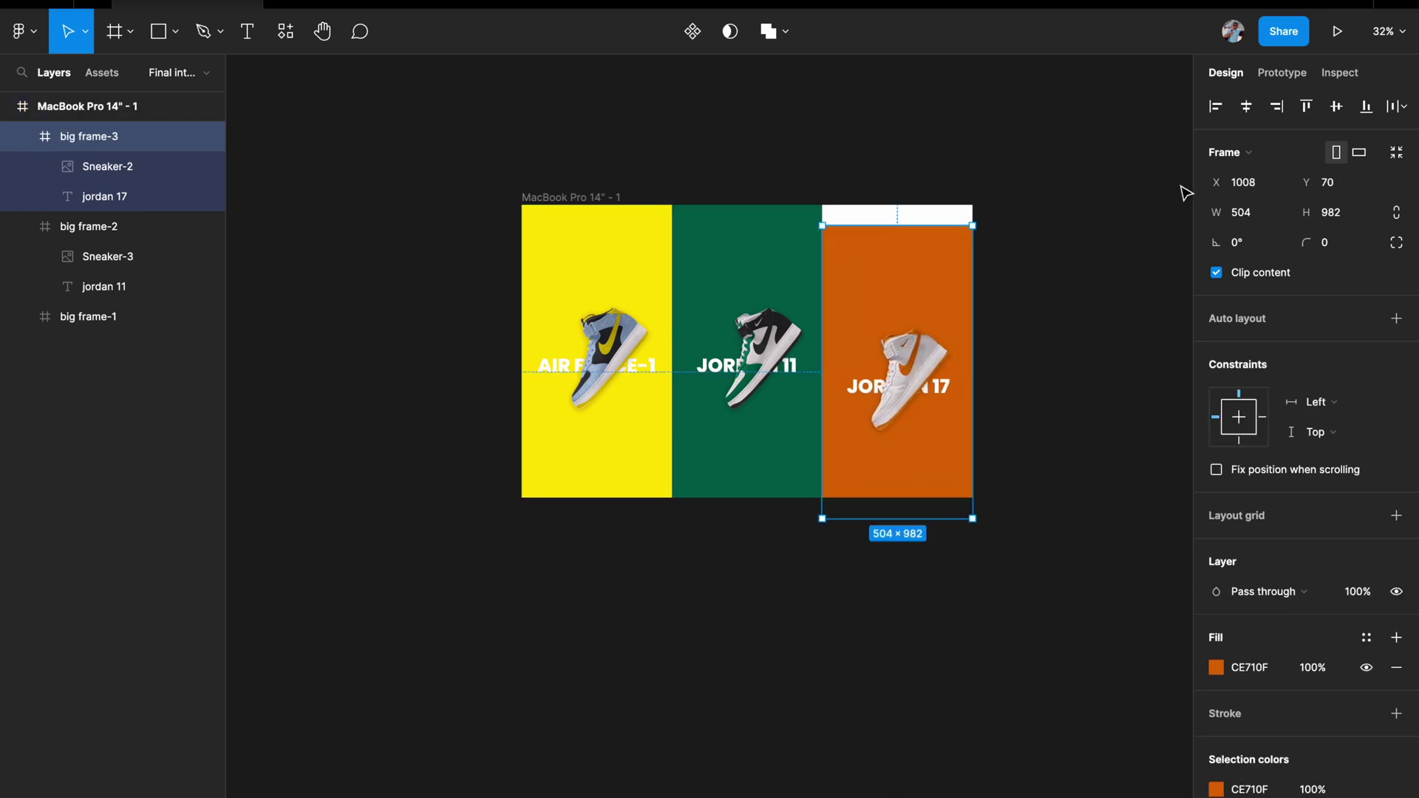
{"action": "left_click", "coordinate": [1306, 105]}
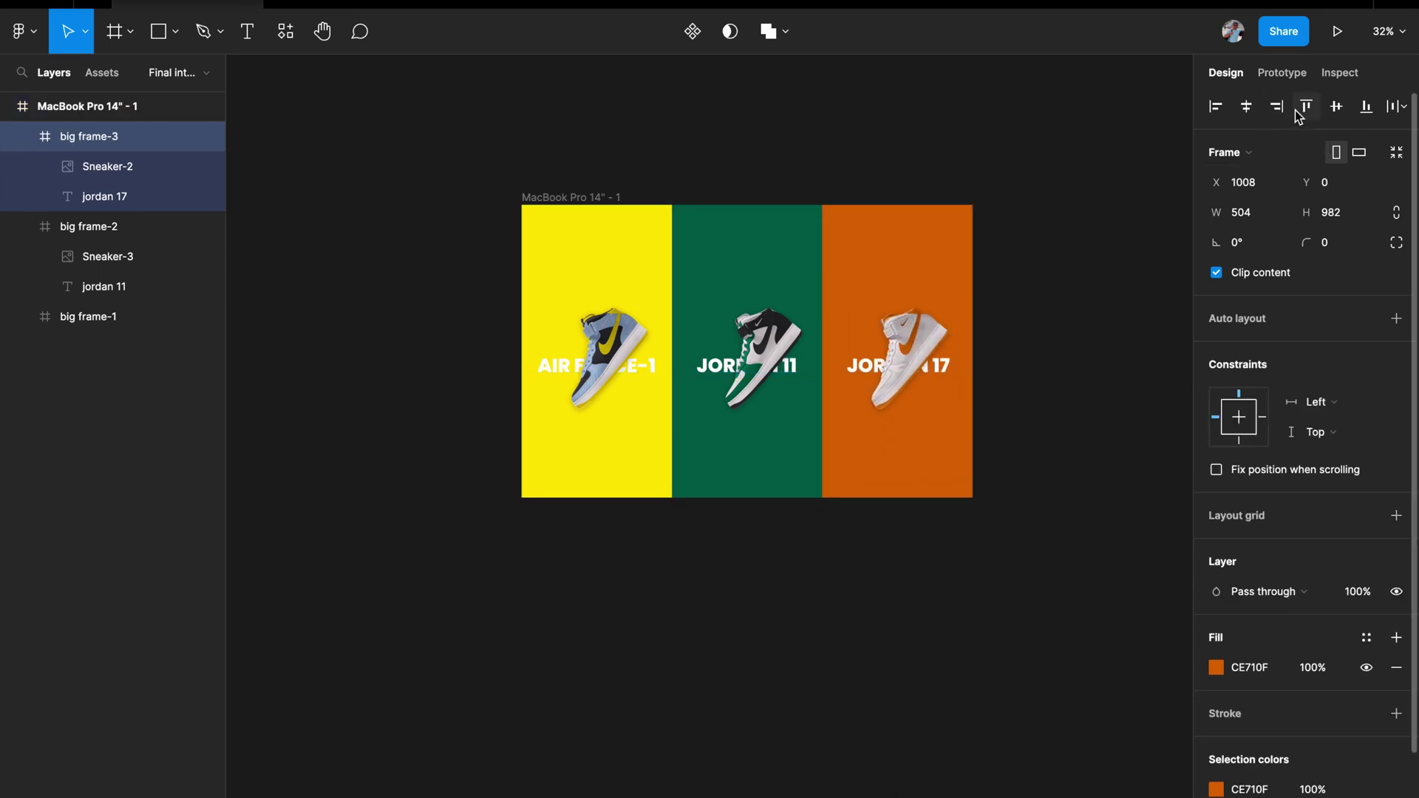
{"action": "left_click", "coordinate": [1052, 228]}
{"action": "scroll", "coordinate": [1053, 228], "scroll_direction": "up", "scroll_amount": 2}
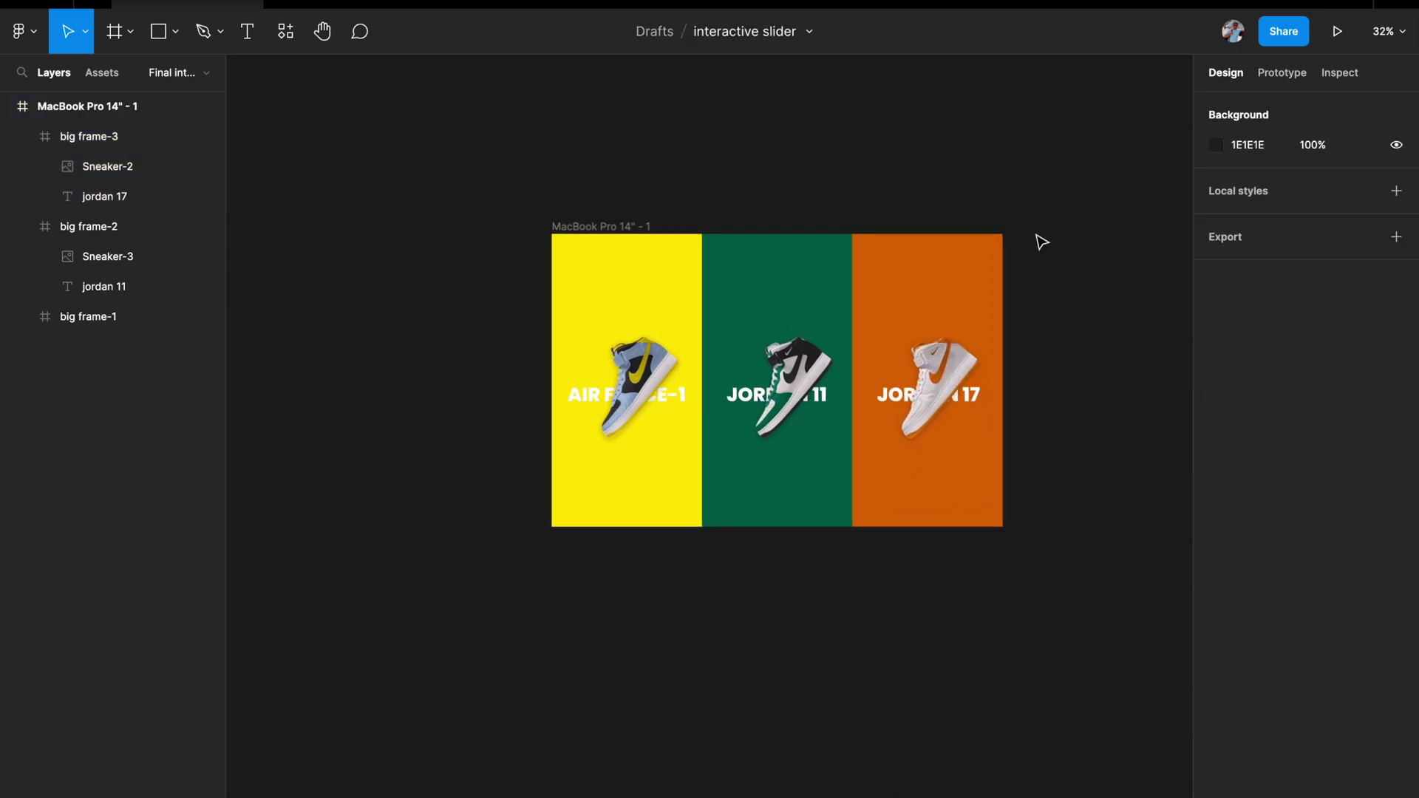
{"action": "scroll", "coordinate": [760, 453], "scroll_direction": "up", "scroll_amount": 3}
{"action": "scroll", "coordinate": [760, 454], "scroll_direction": "right", "scroll_amount": 2}
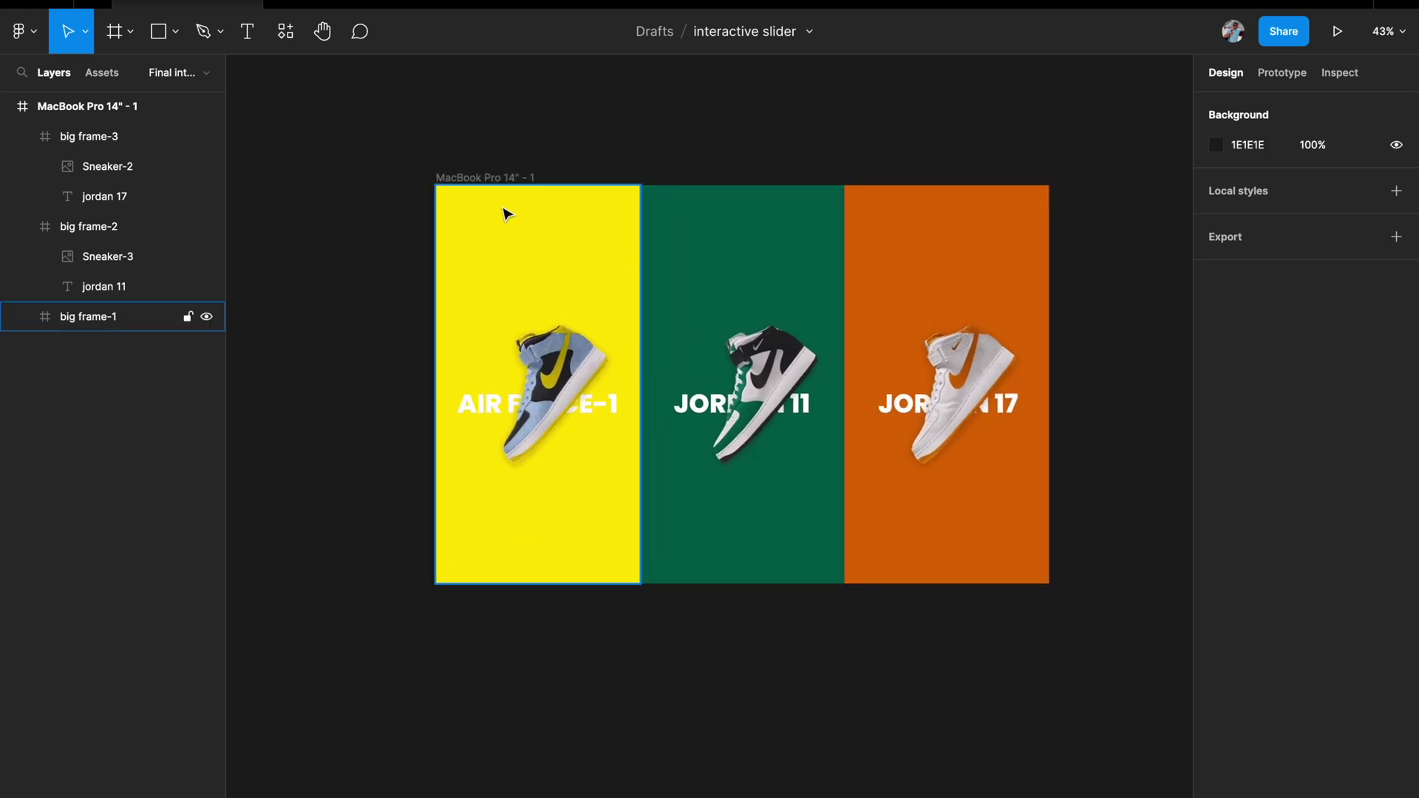
Paste the SNEAKS nav bar Frame 1 onto the MacBook frame, fix it when scrolling, and lock it
{"action": "key", "text": "ctrl+v"}
{"action": "scroll", "coordinate": [477, 185], "scroll_direction": "up", "scroll_amount": 1}
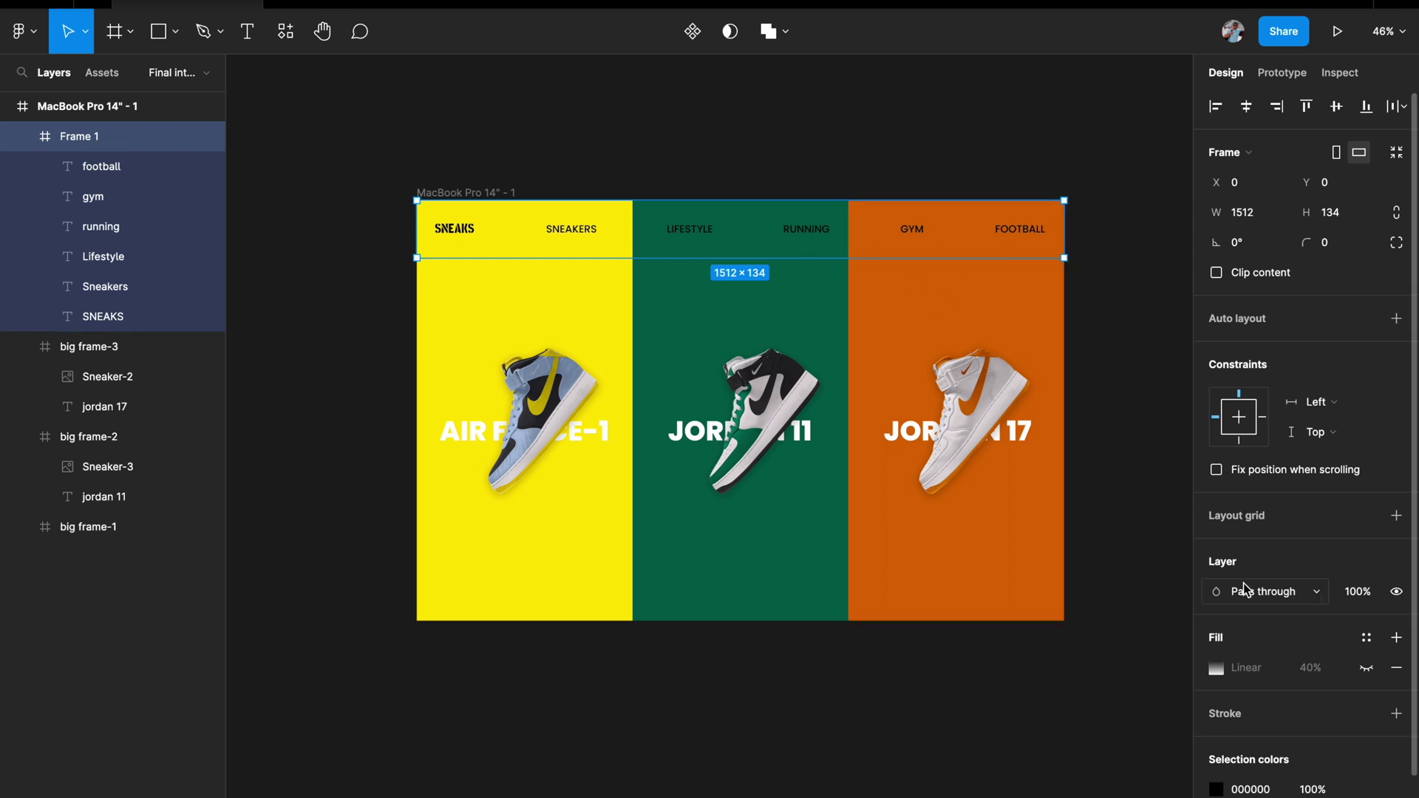
{"action": "left_click", "coordinate": [1216, 470]}
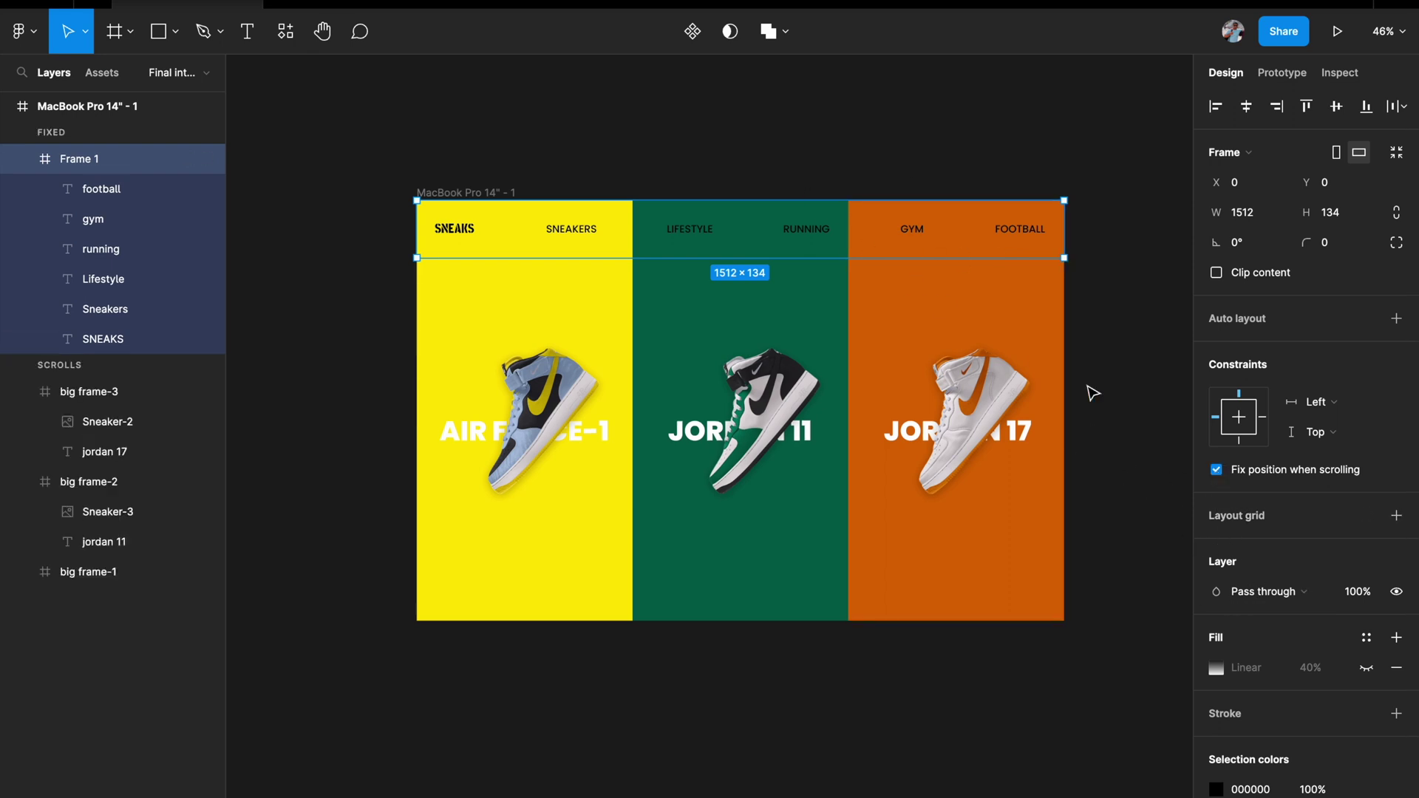
{"action": "left_click", "coordinate": [188, 159]}
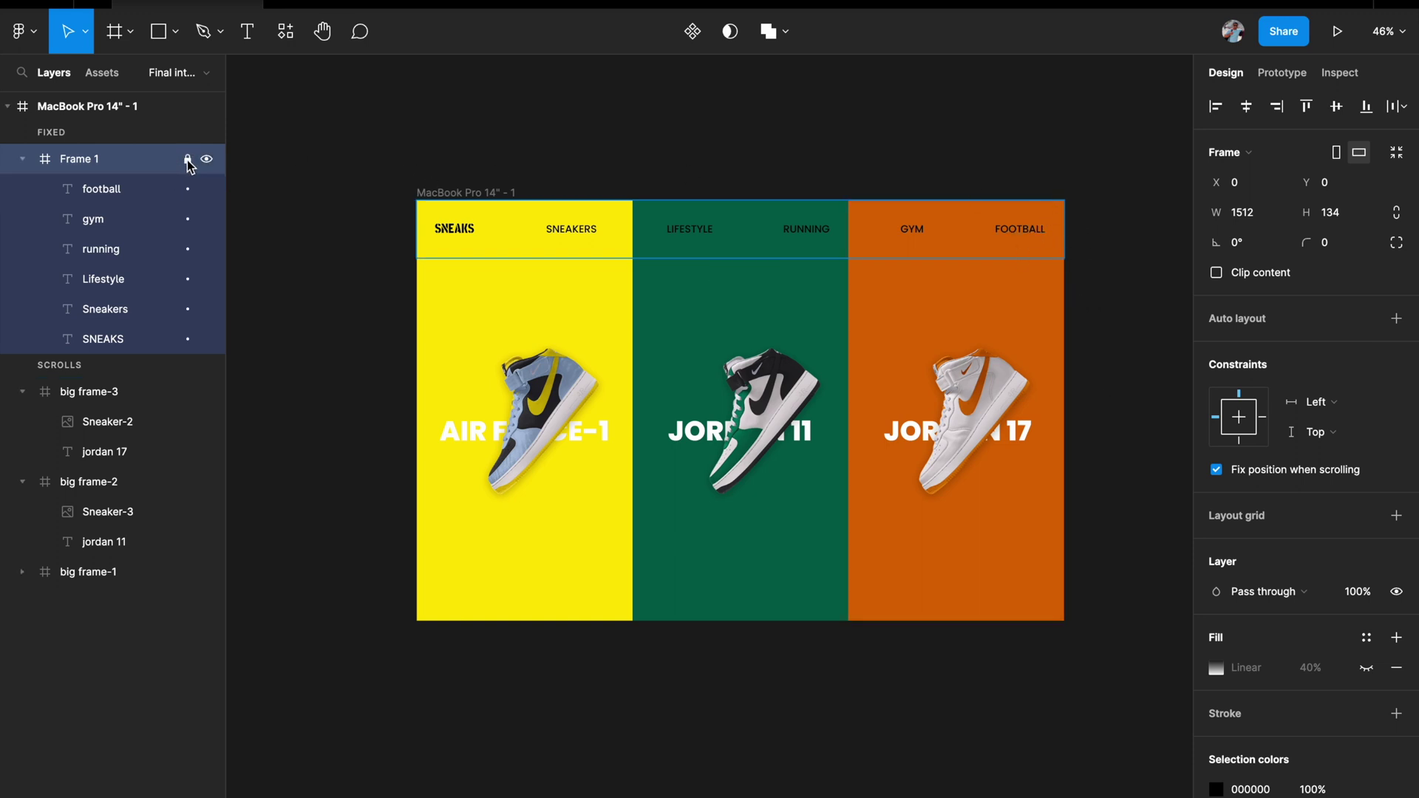
{"action": "left_click", "coordinate": [361, 233]}
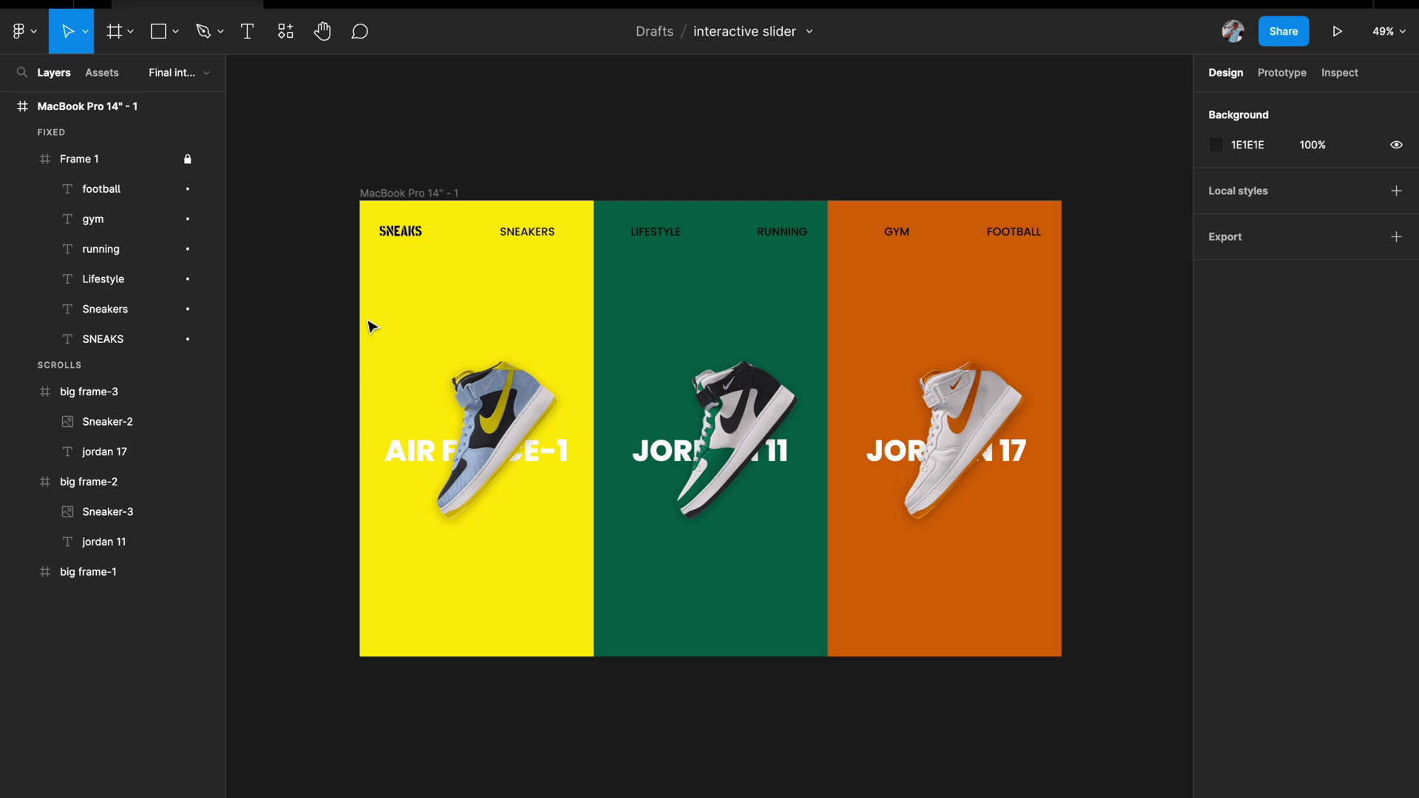
Alt-drag MacBook Pro 14" - 1 downward to create the MacBook Pro 14" - 2 copy
{"action": "left_click", "coordinate": [405, 193]}
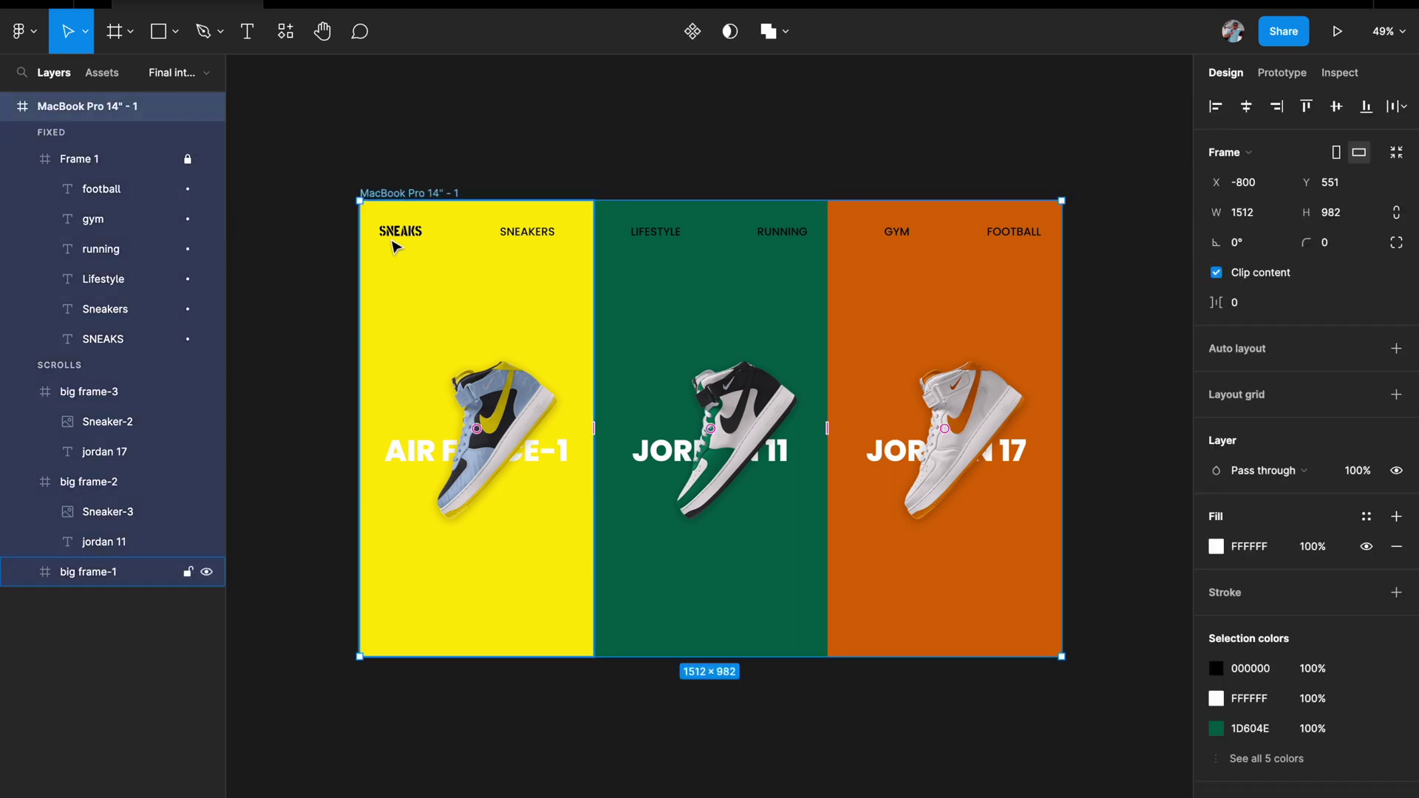
{"action": "scroll", "coordinate": [477, 221], "scroll_direction": "down", "scroll_amount": 3}
{"action": "key", "text": "alt"}
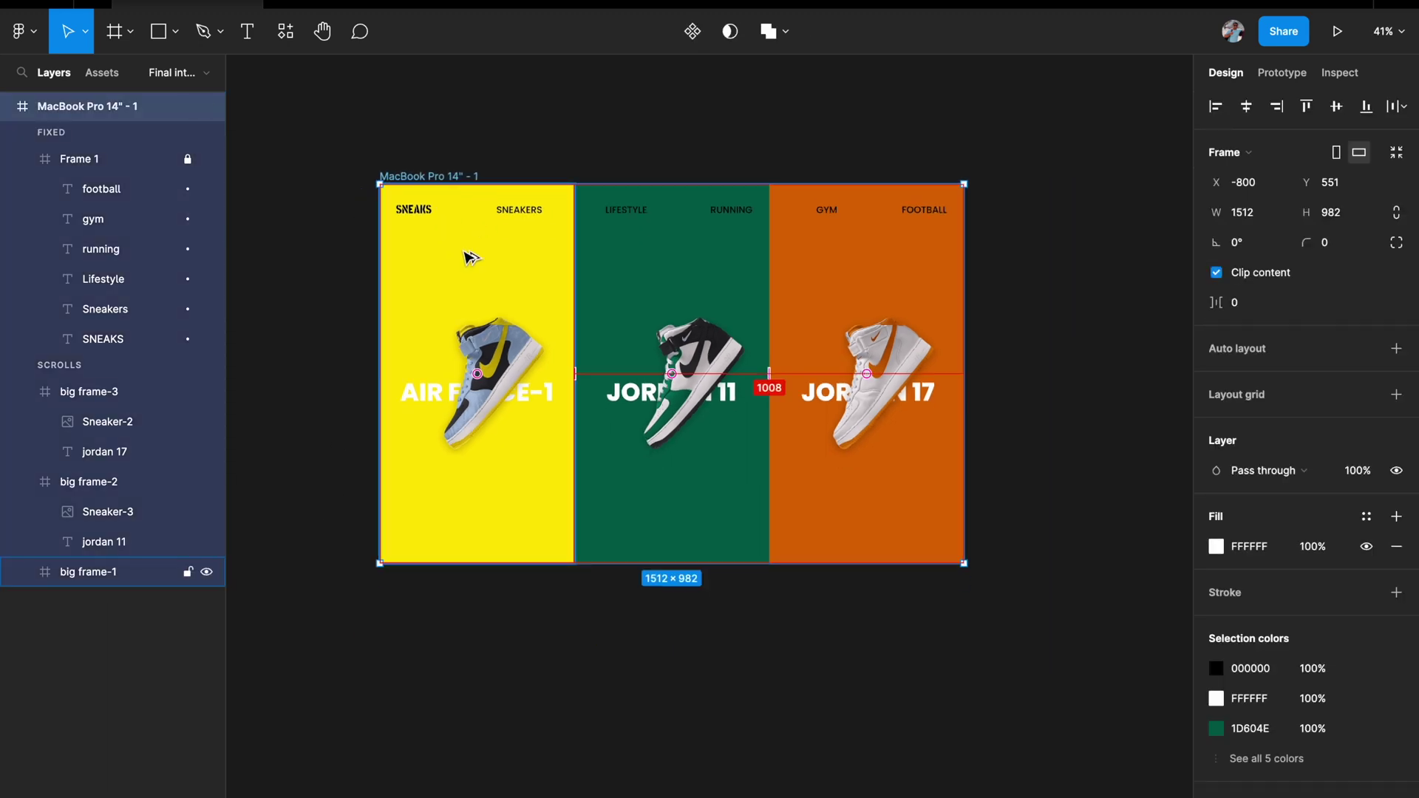
{"action": "left_click_drag", "start_coordinate": [468, 257], "coordinate": [462, 692]}
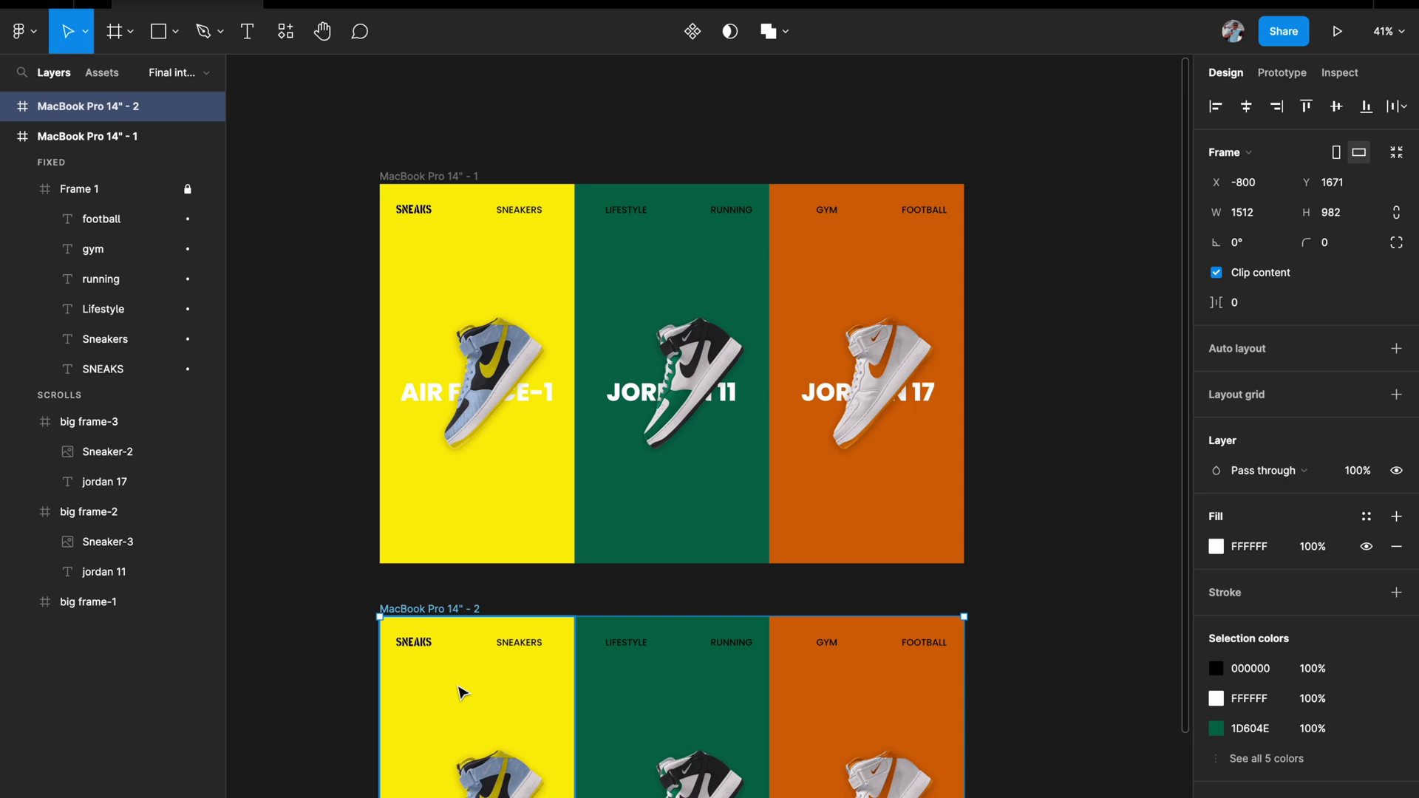
{"action": "scroll", "coordinate": [462, 692], "scroll_direction": "down", "scroll_amount": 5}
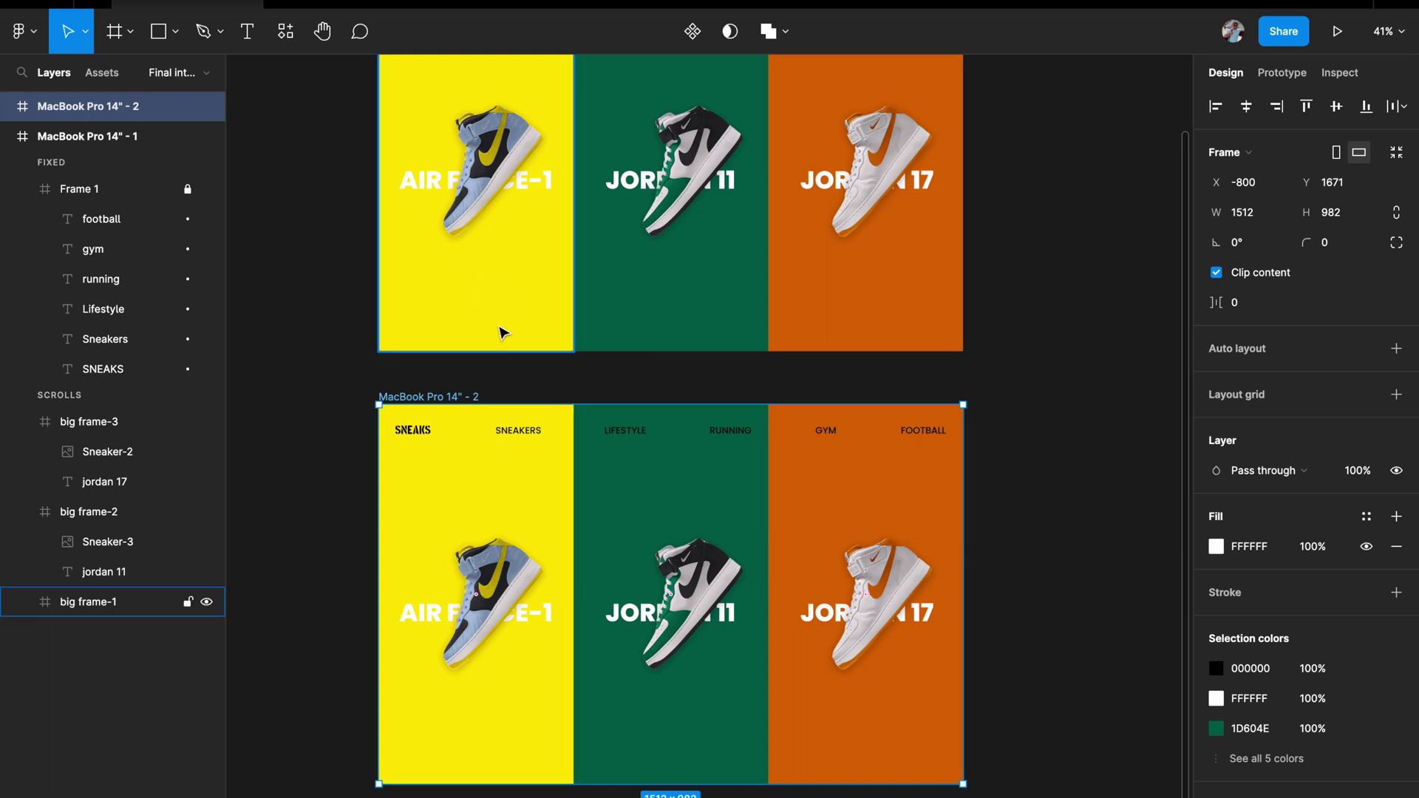
{"action": "scroll", "coordinate": [502, 330], "scroll_direction": "down", "scroll_amount": 2}
{"action": "scroll", "coordinate": [503, 329], "scroll_direction": "left", "scroll_amount": 1}
Select the yellow big frame-1 panel inside the MacBook Pro 14" - 2 copy
{"action": "left_click", "coordinate": [403, 503]}
{"action": "scroll", "coordinate": [395, 502], "scroll_direction": "down", "scroll_amount": 2}
{"action": "scroll", "coordinate": [395, 503], "scroll_direction": "right", "scroll_amount": 1}
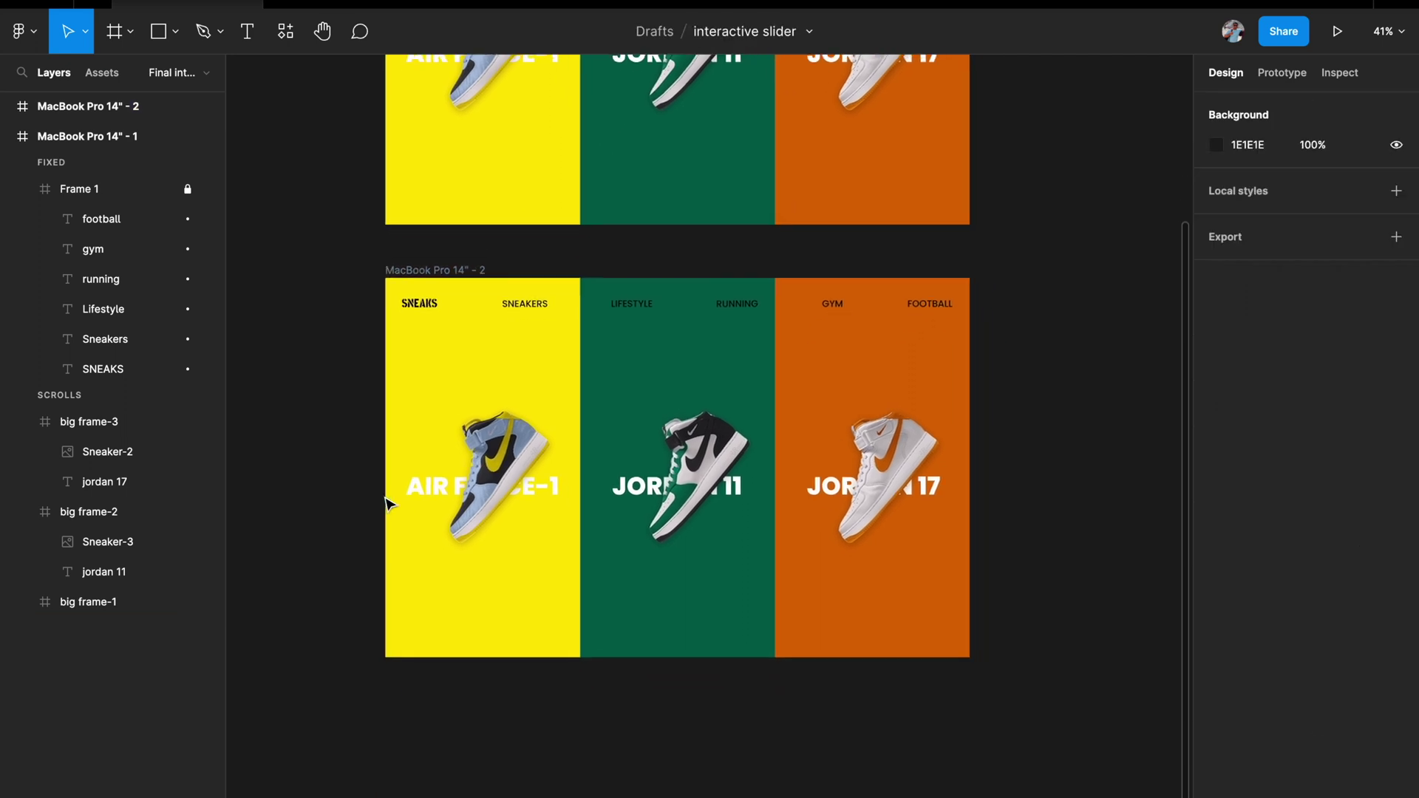
{"action": "scroll", "coordinate": [389, 502], "scroll_direction": "up", "scroll_amount": 5}
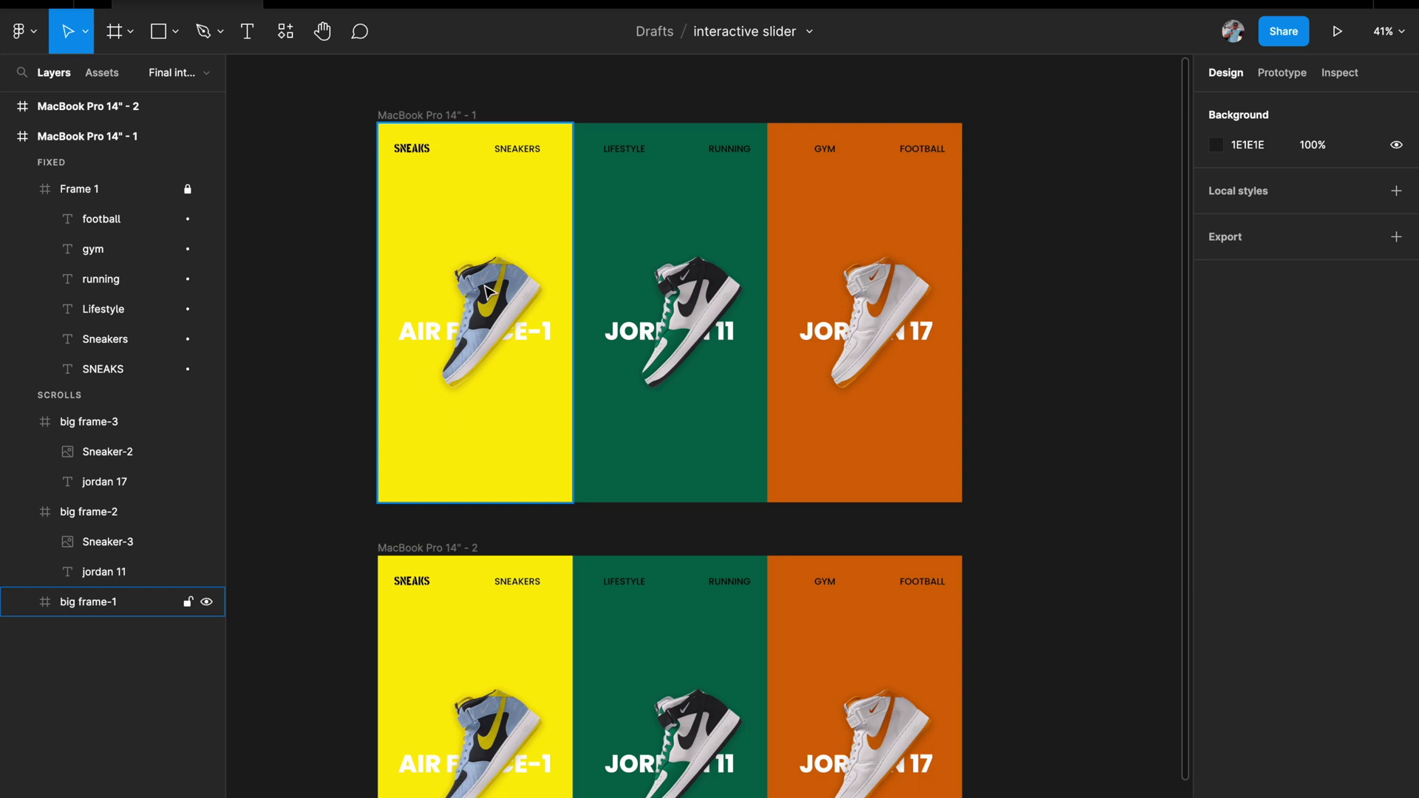
{"action": "scroll", "coordinate": [488, 289], "scroll_direction": "down", "scroll_amount": 3}
{"action": "scroll", "coordinate": [487, 288], "scroll_direction": "left", "scroll_amount": 1}
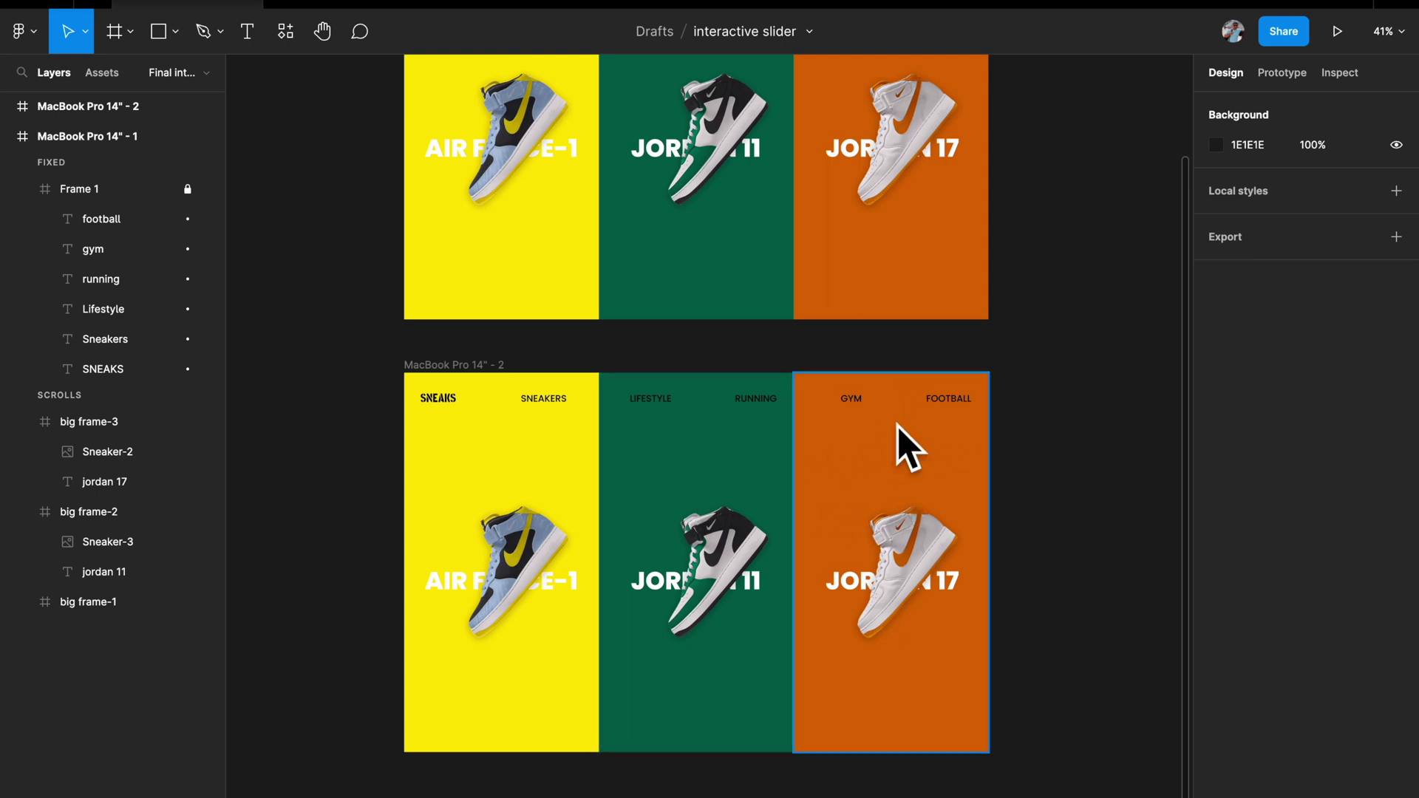
{"action": "scroll", "coordinate": [776, 503], "scroll_direction": "down", "scroll_amount": 1}
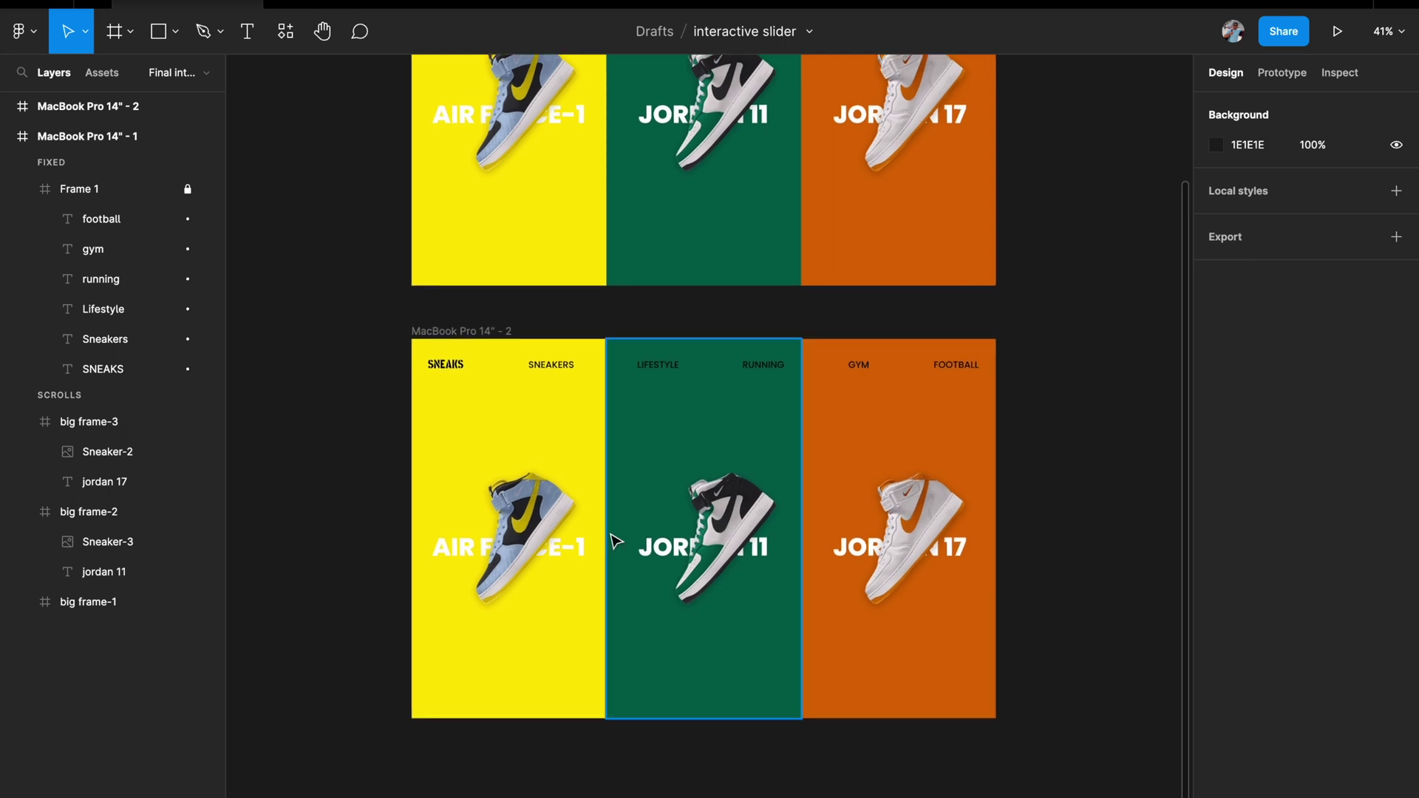
{"action": "left_click", "coordinate": [551, 478]}
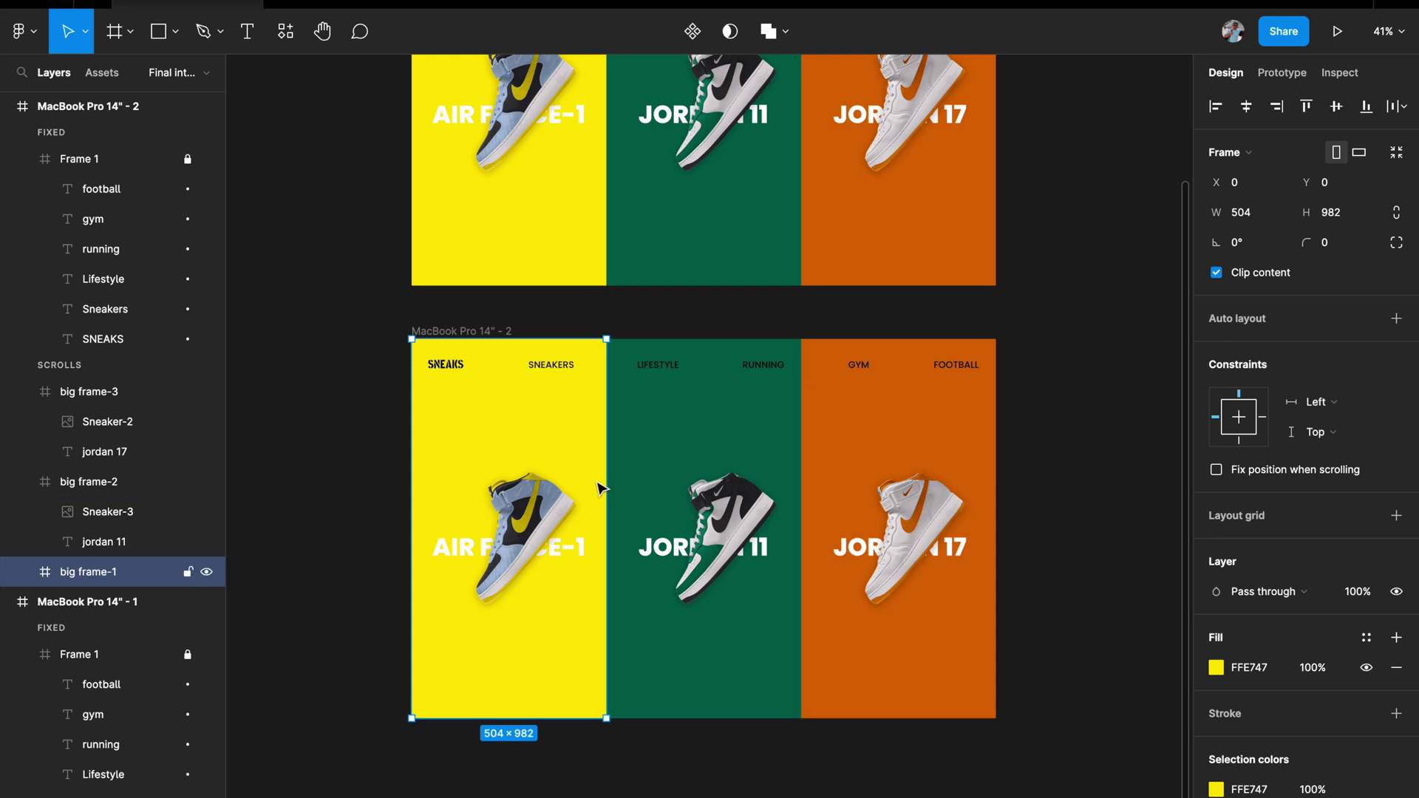
Collapse the other panel layers, bring big frame-1 forward and widen it to 1008×982
{"action": "left_click", "coordinate": [25, 482]}
{"action": "left_click", "coordinate": [22, 392]}
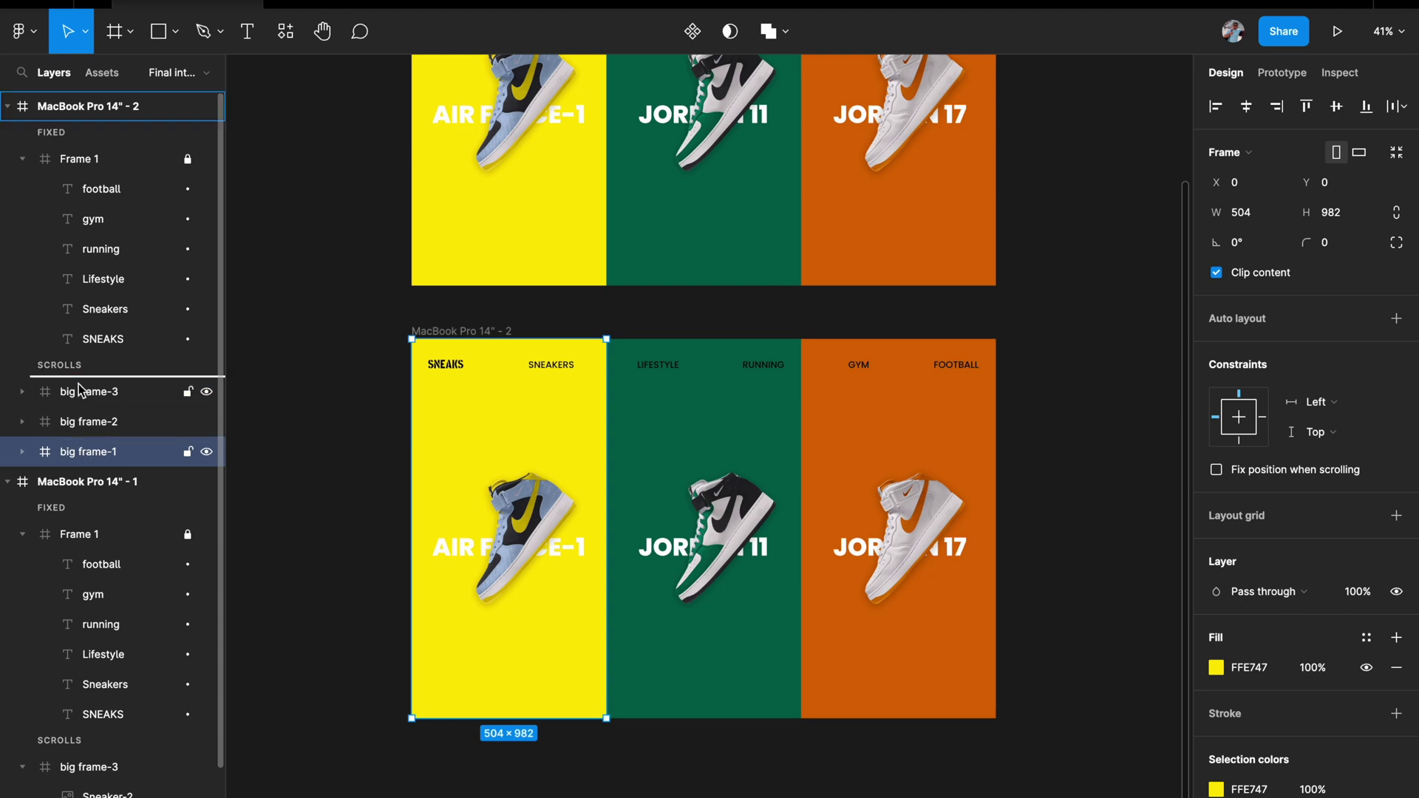
{"action": "key", "text": "bracketright"}
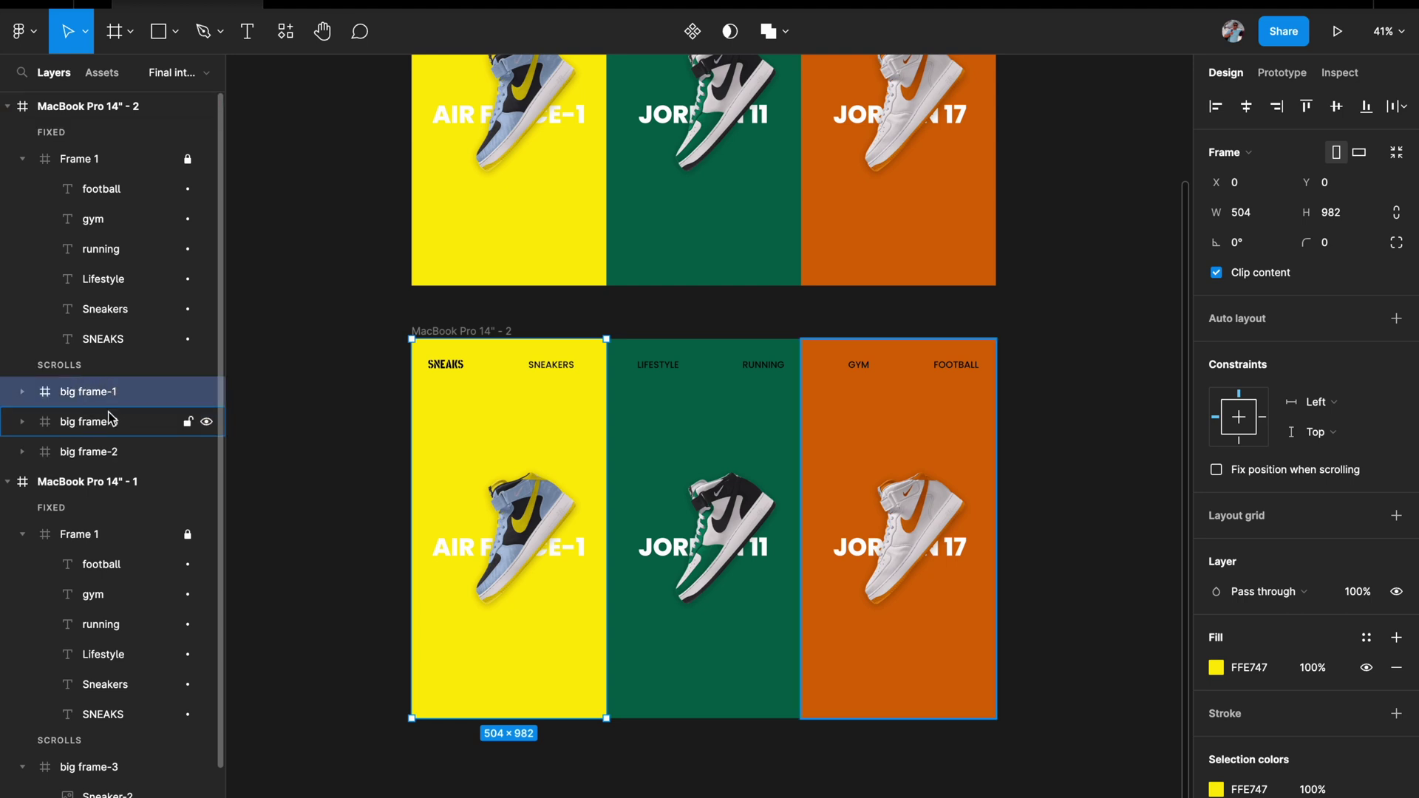
{"action": "scroll", "coordinate": [392, 507], "scroll_direction": "down", "scroll_amount": 2}
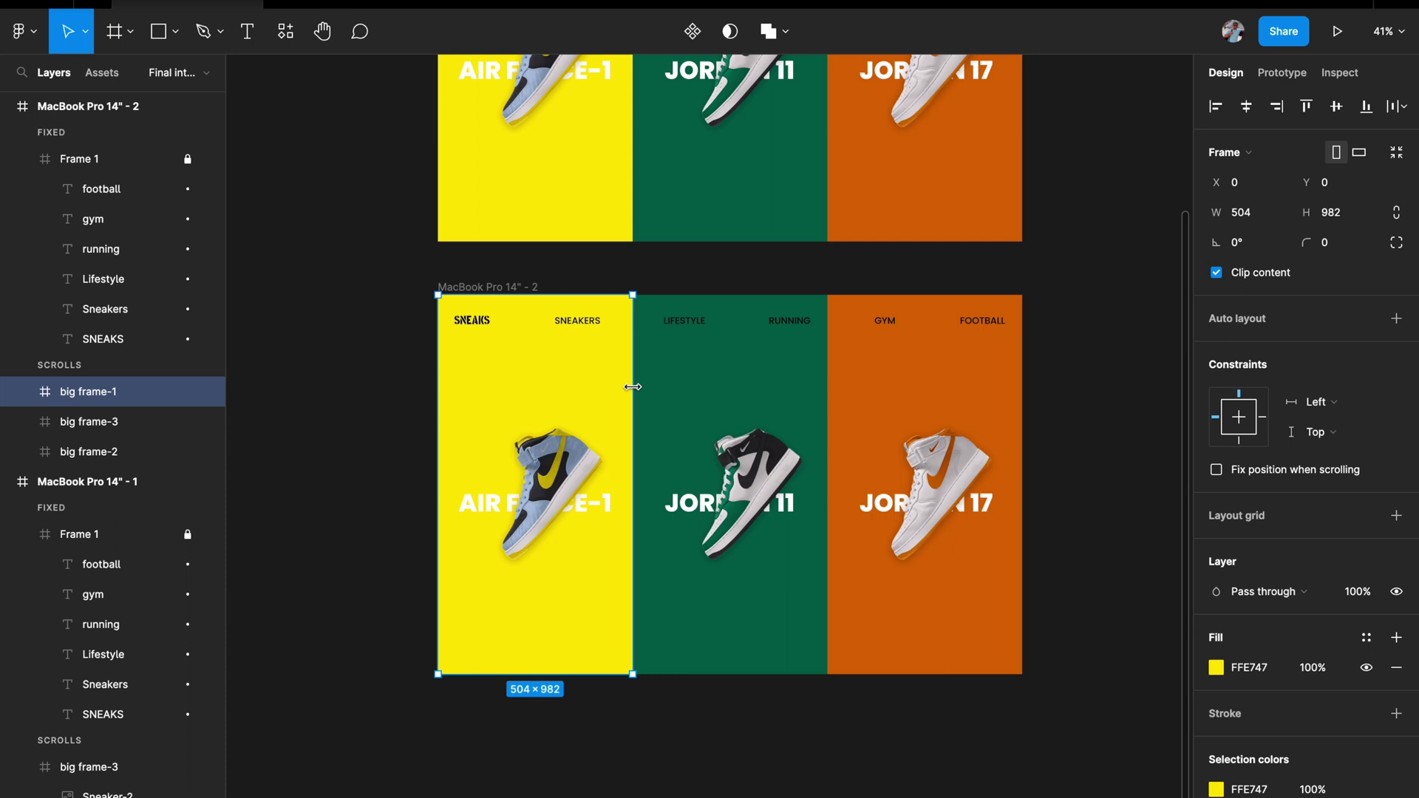
{"action": "left_click_drag", "start_coordinate": [633, 387], "coordinate": [824, 379]}
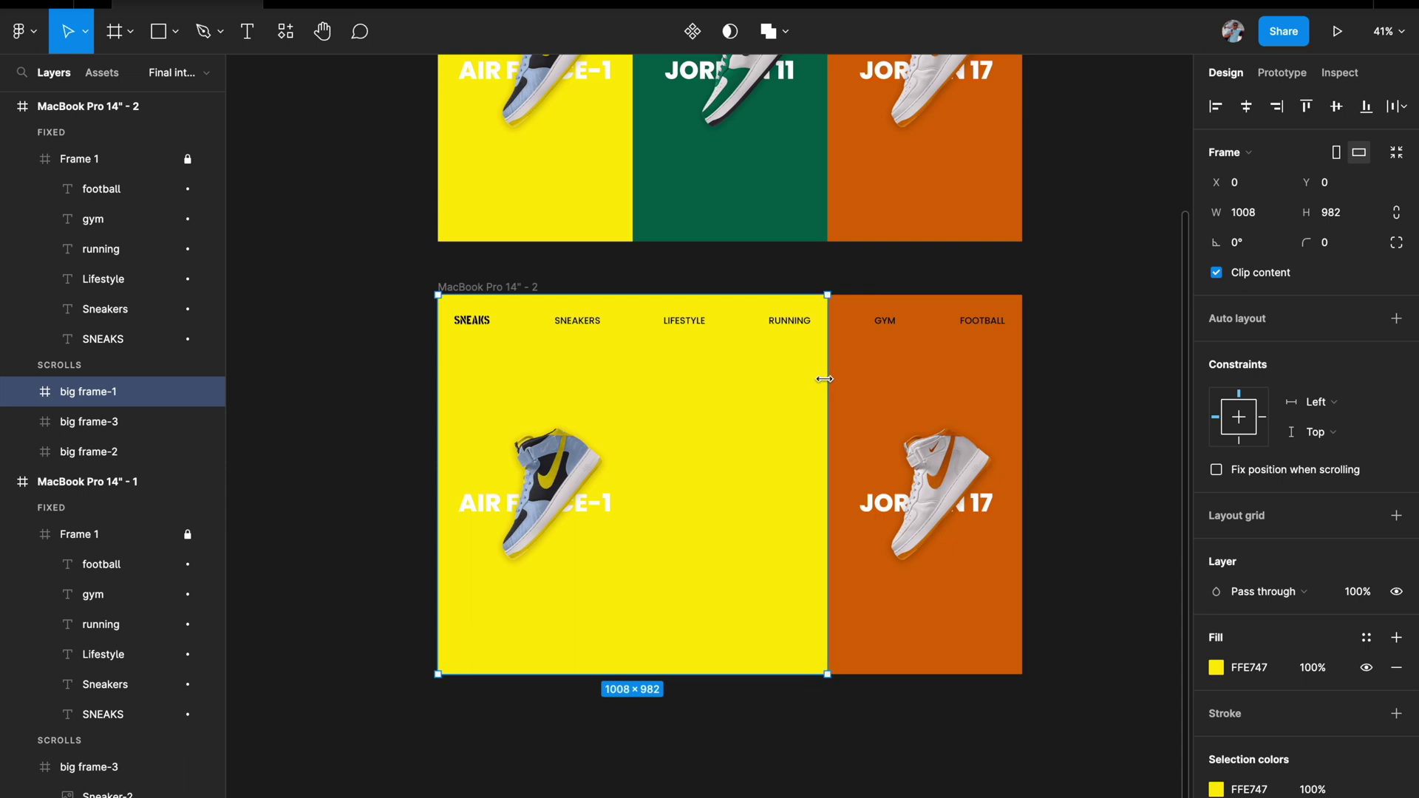
{"action": "scroll", "coordinate": [688, 516], "scroll_direction": "left", "scroll_amount": 1}
{"action": "scroll", "coordinate": [688, 515], "scroll_direction": "up", "scroll_amount": 1}
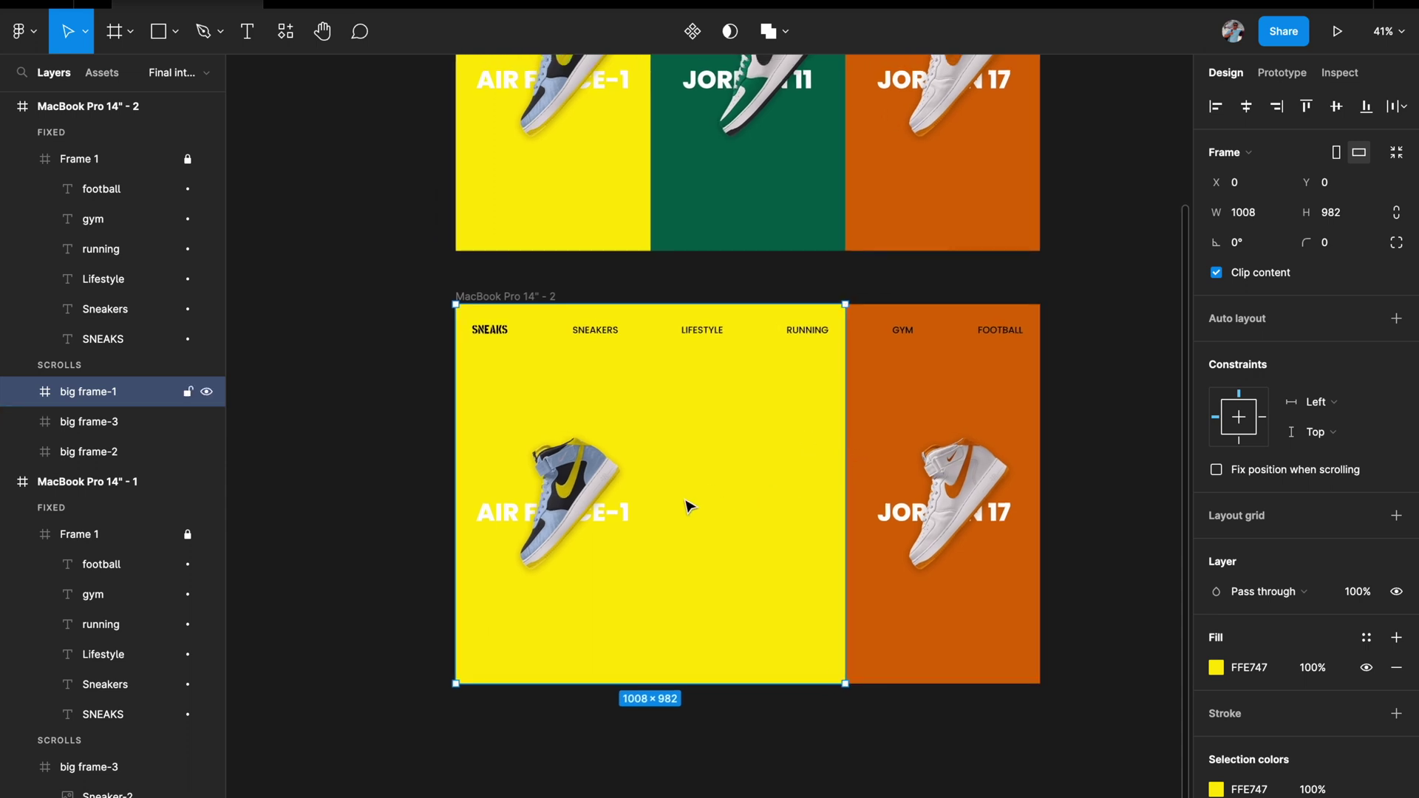
{"action": "scroll", "coordinate": [687, 515], "scroll_direction": "up", "scroll_amount": 3}
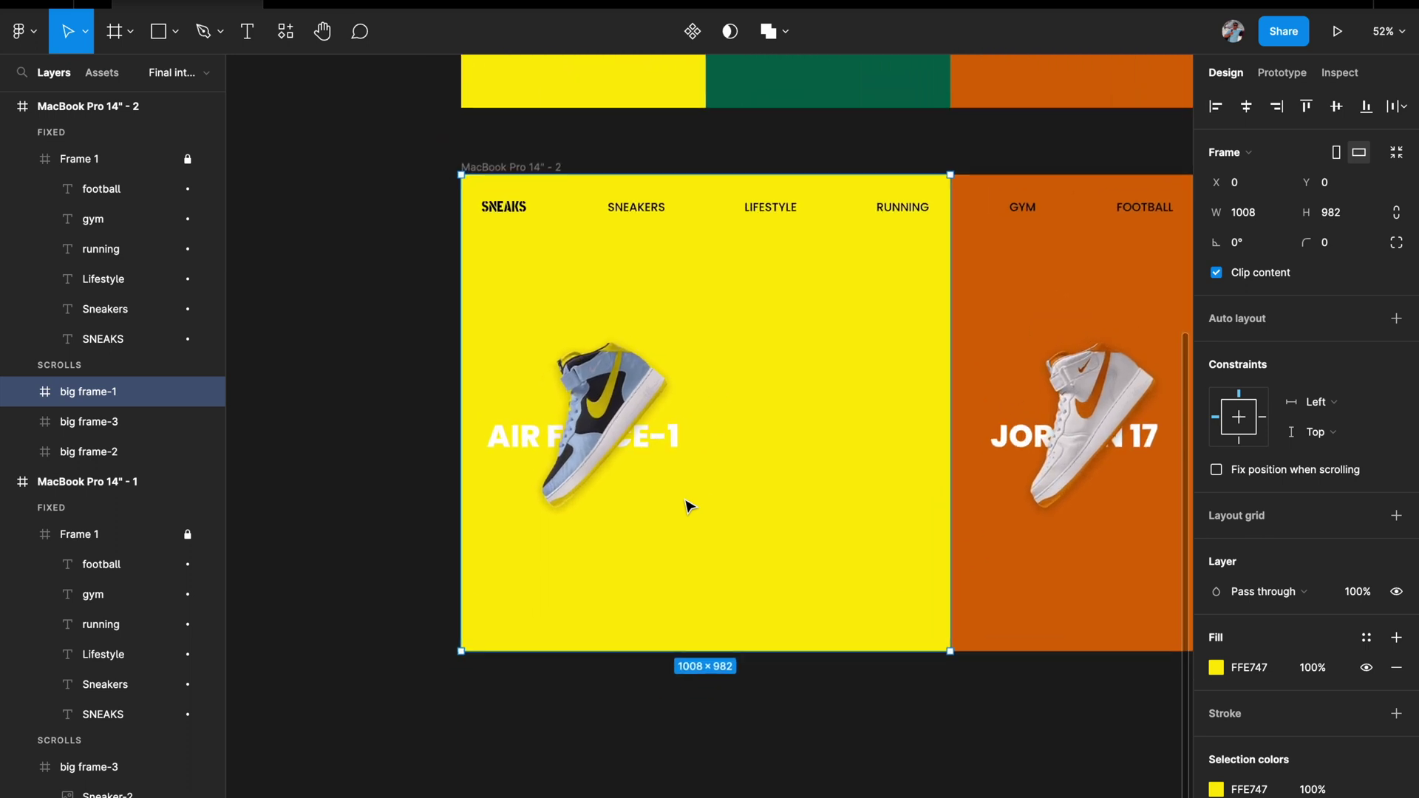
Centre the sneaker and the AIR FORCE-1 title horizontally in the yellow panel
{"action": "double_click", "coordinate": [630, 384]}
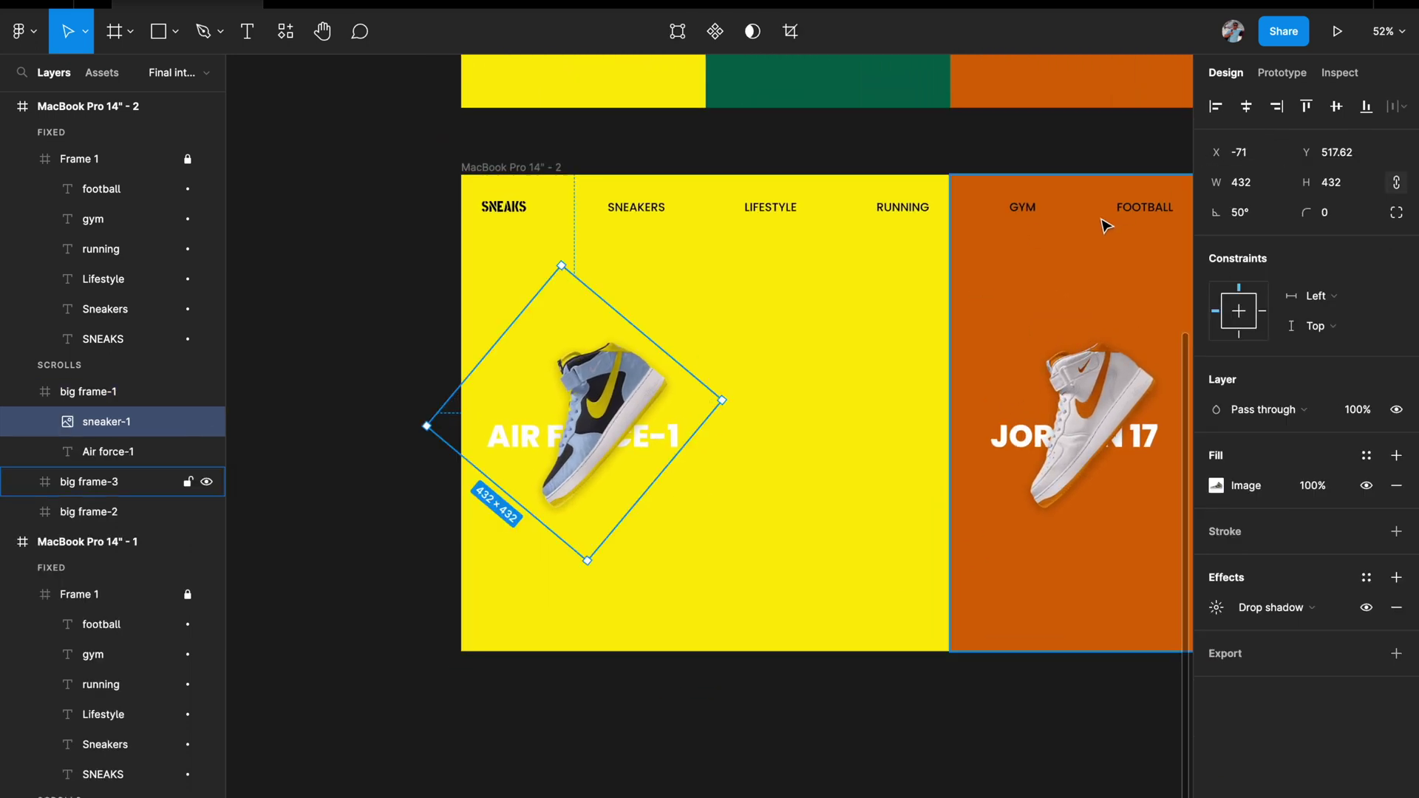
{"action": "left_click", "coordinate": [1246, 110]}
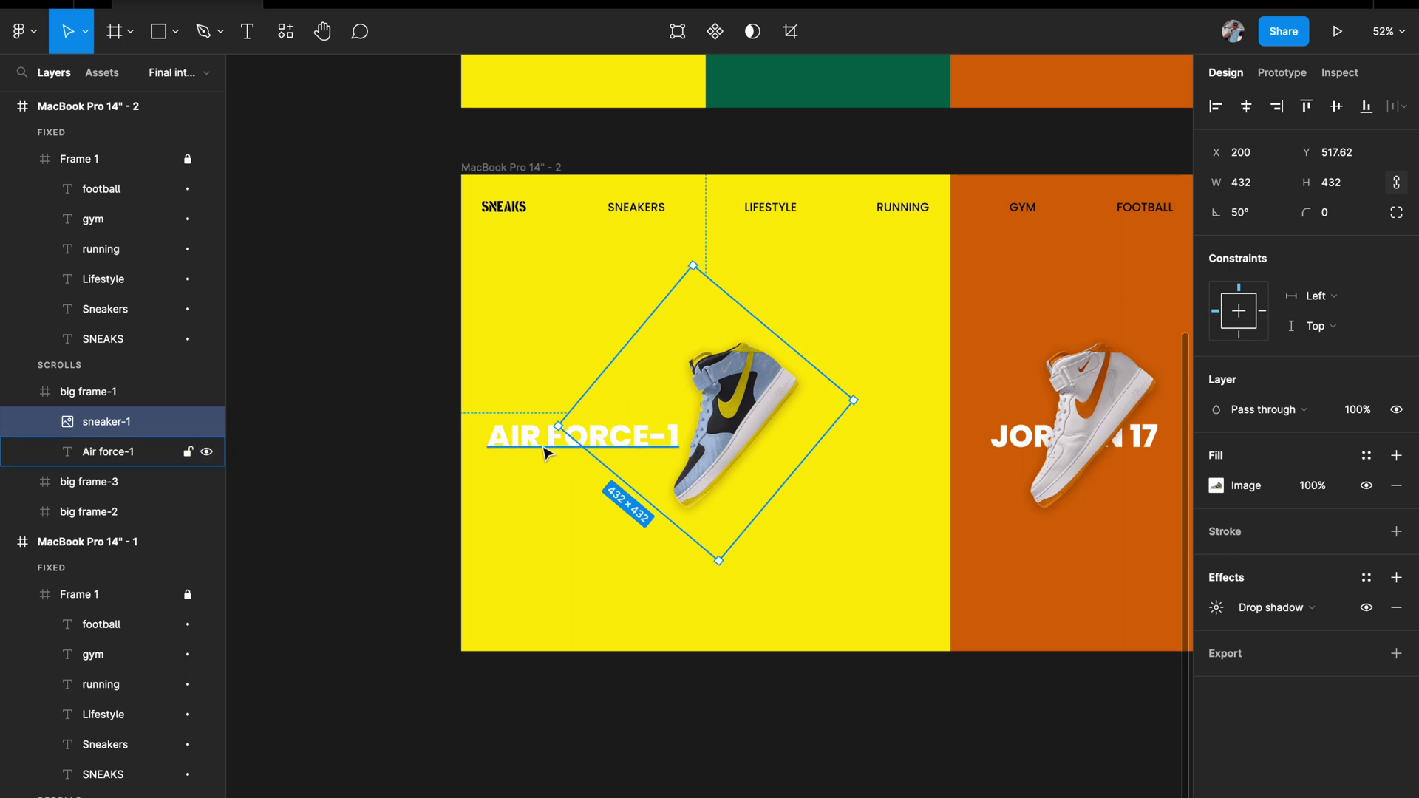
{"action": "left_click", "coordinate": [551, 450]}
{"action": "left_click", "coordinate": [1246, 106]}
{"action": "left_click", "coordinate": [746, 384]}
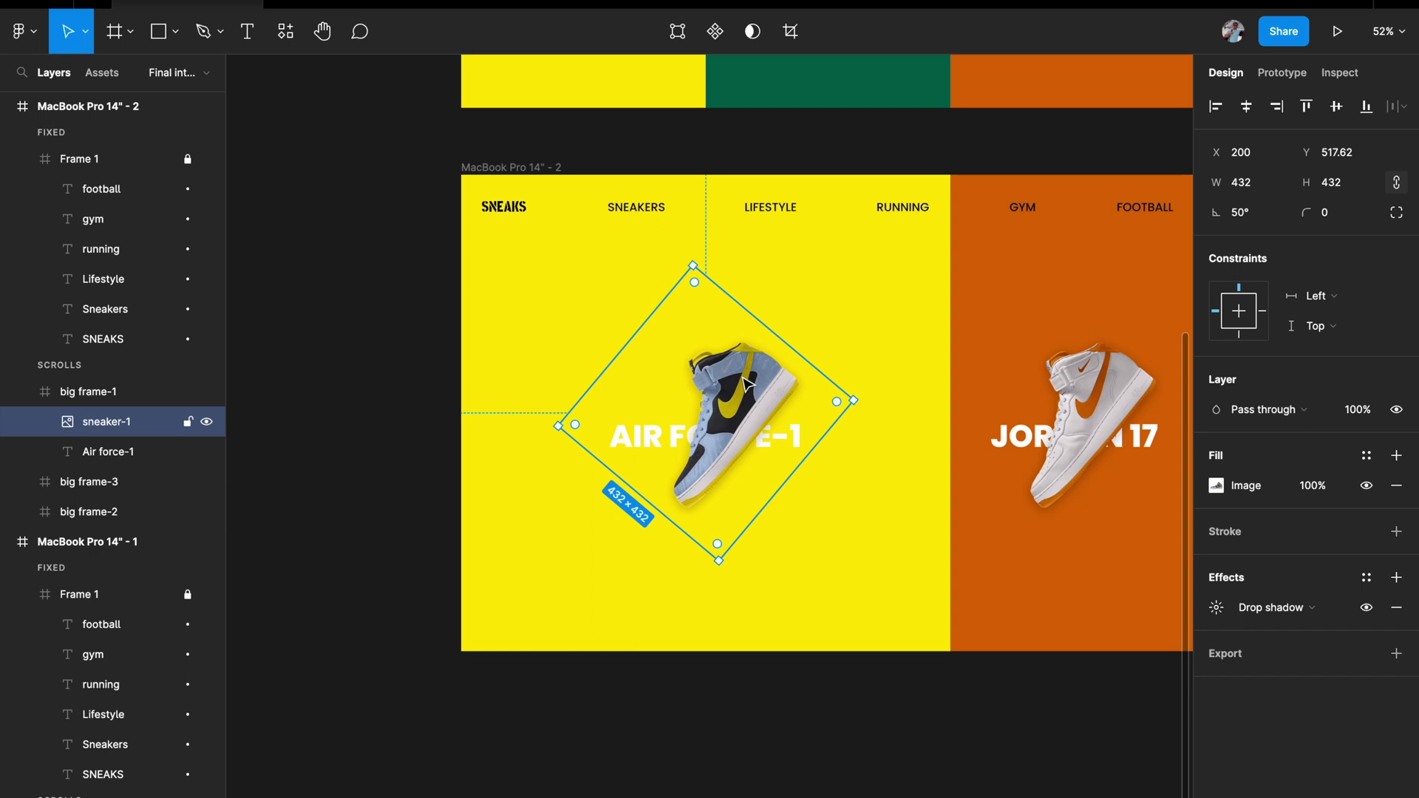
Rotate sneaker-1 to 20°
{"action": "scroll", "coordinate": [747, 384], "scroll_direction": "up", "scroll_amount": 1}
{"action": "left_click", "coordinate": [1254, 215]}
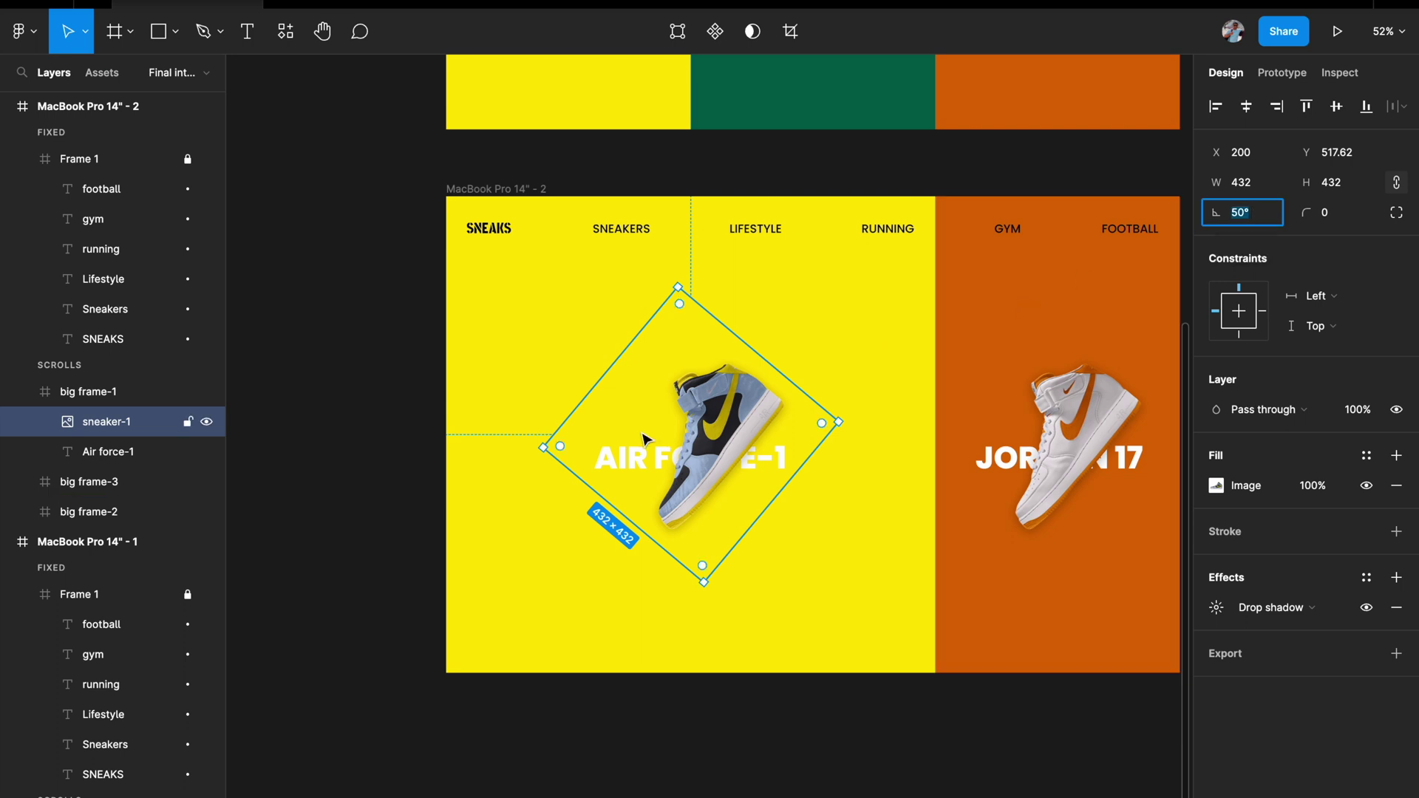
{"action": "type", "text": "20"}
{"action": "key", "text": "Return"}
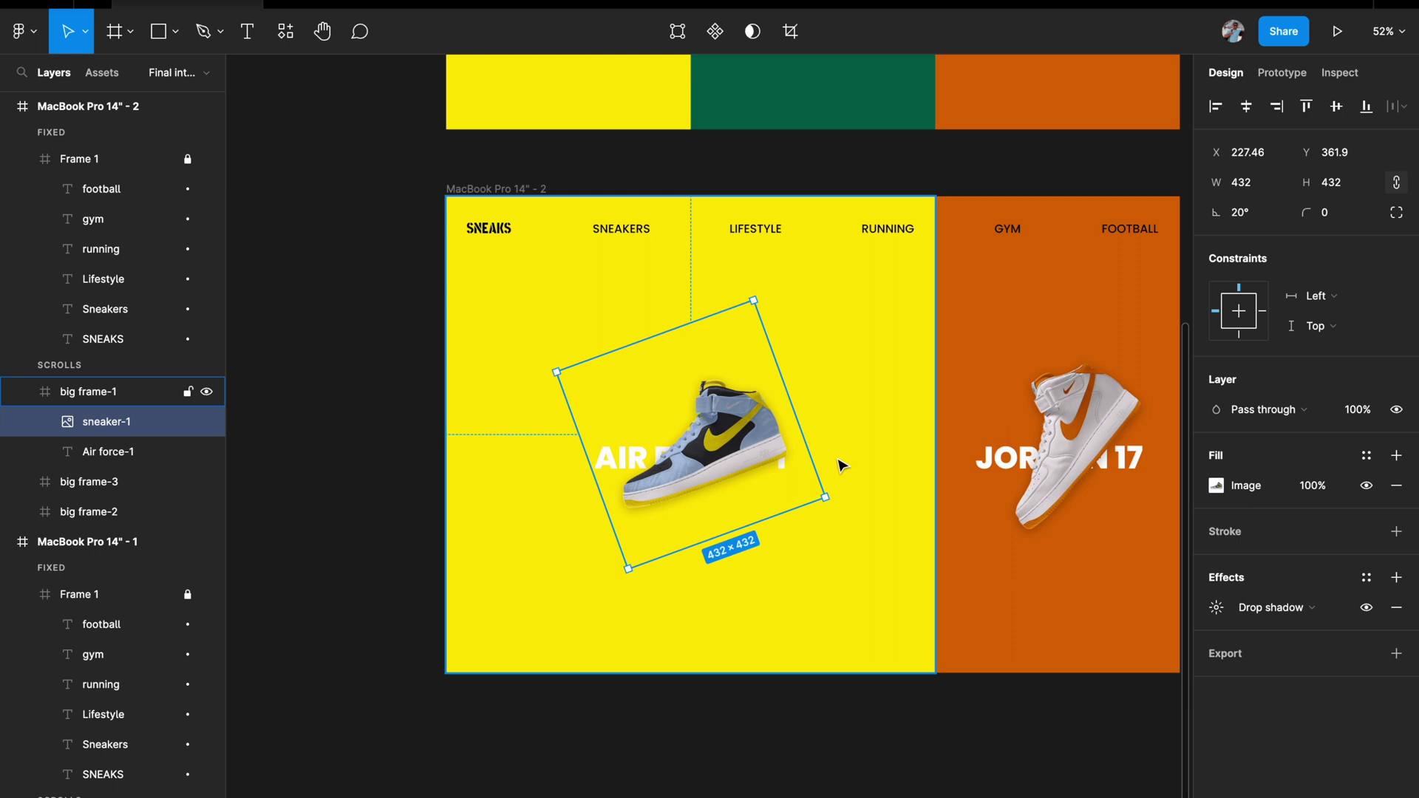
{"action": "scroll", "coordinate": [841, 464], "scroll_direction": "down", "scroll_amount": 3}
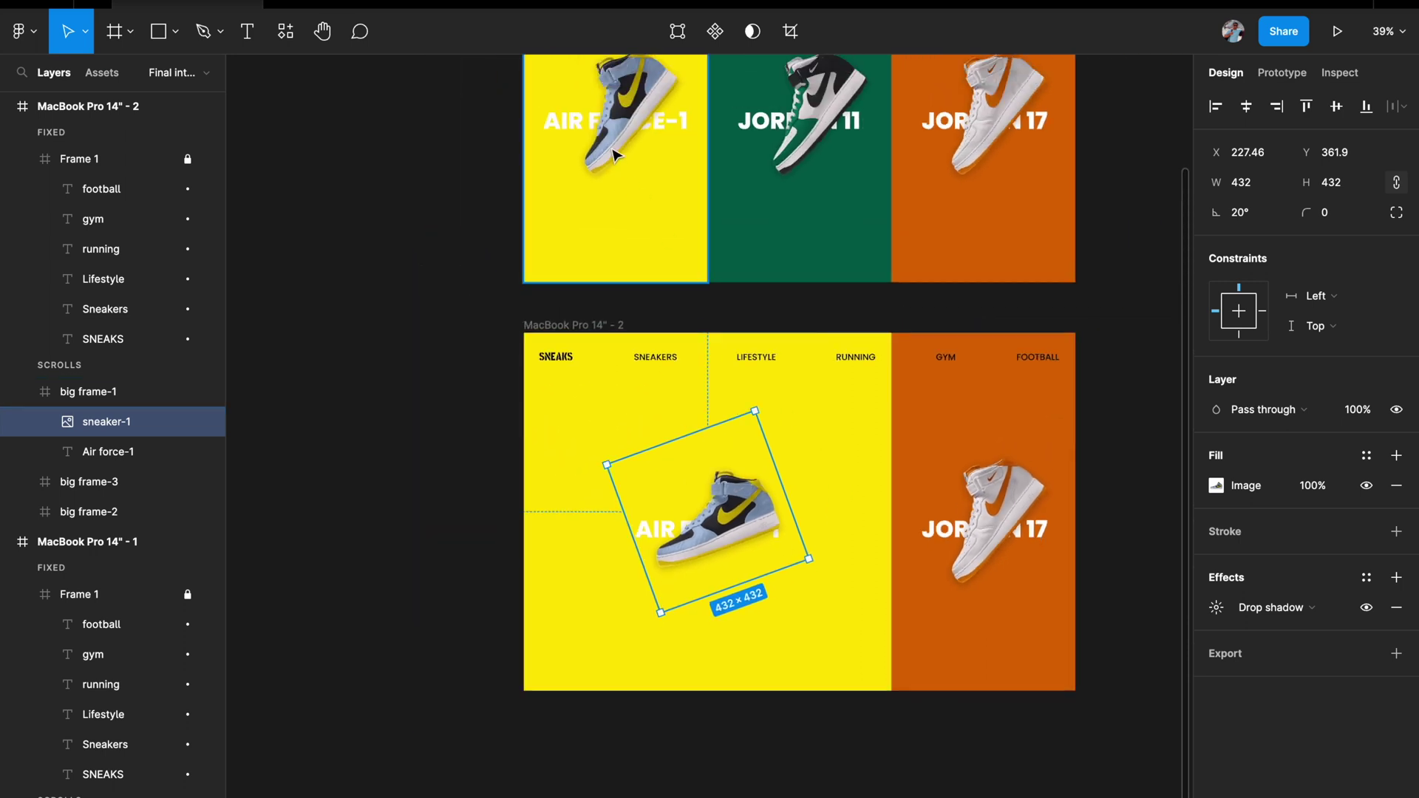
{"action": "scroll", "coordinate": [743, 501], "scroll_direction": "down", "scroll_amount": 2}
{"action": "scroll", "coordinate": [743, 501], "scroll_direction": "up", "scroll_amount": 4}
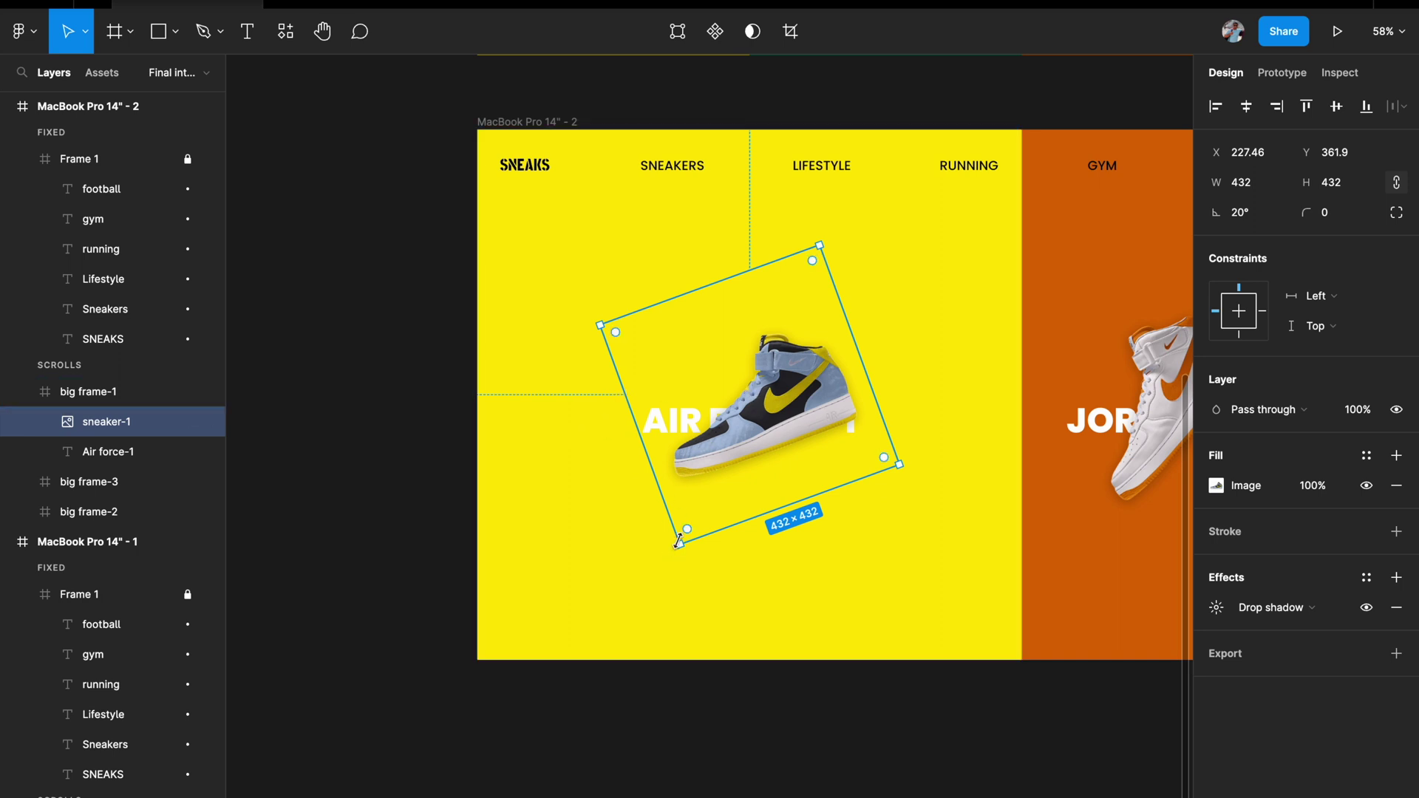
Scale the sneaker 1.5x to 648×648, centre it, and nudge it left to X 59
{"action": "key", "text": "k"}
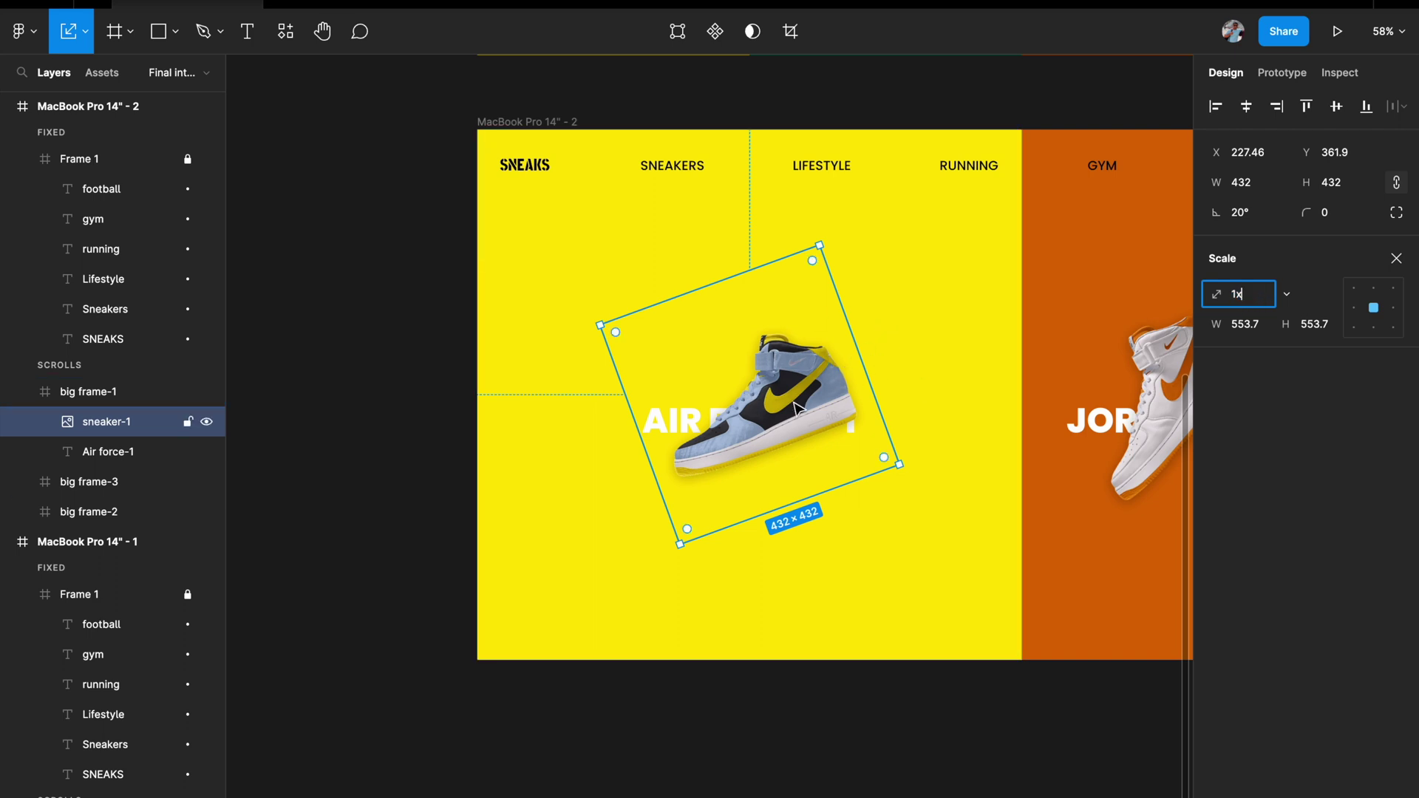
{"action": "key", "text": "BackSpace"}
{"action": "key", "text": "Escape"}
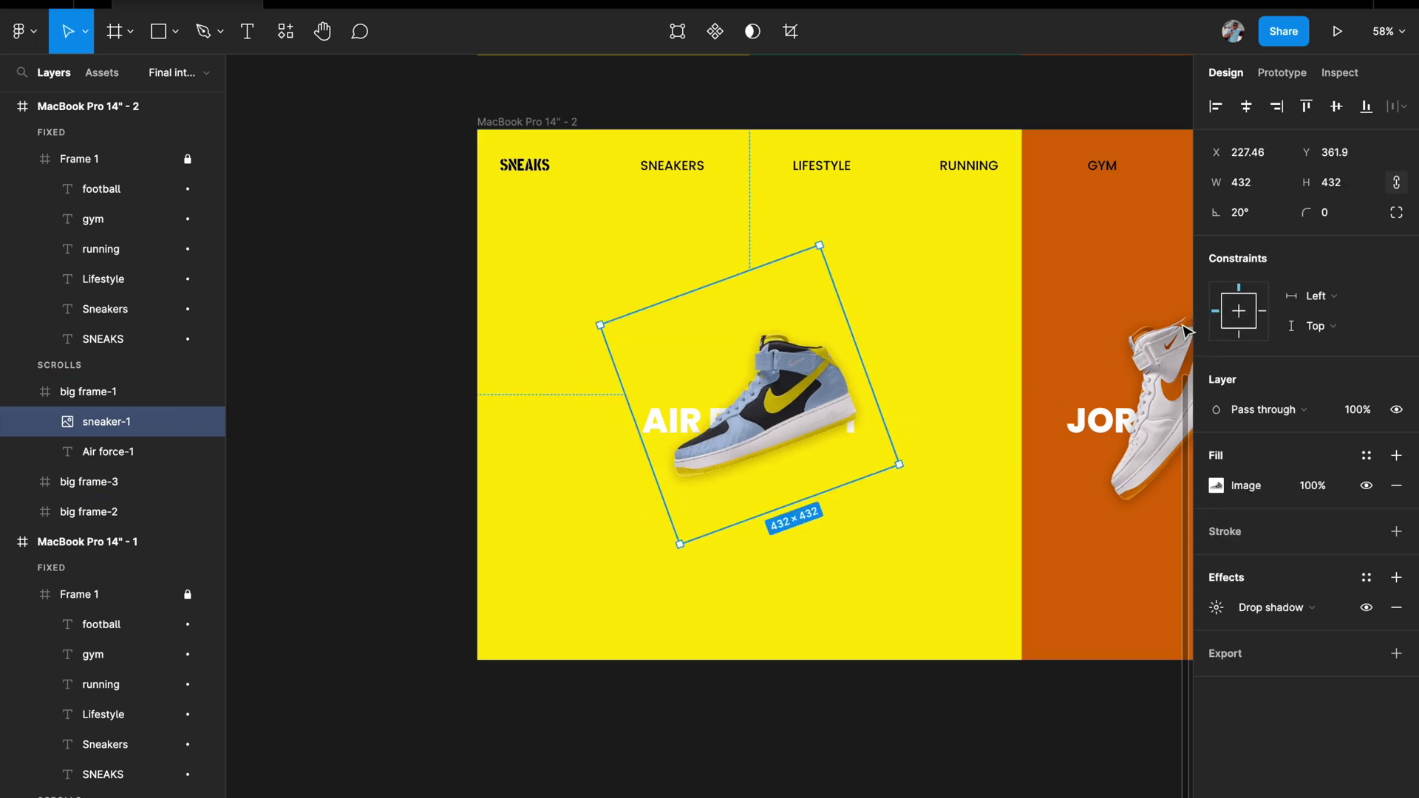
{"action": "key", "text": "k"}
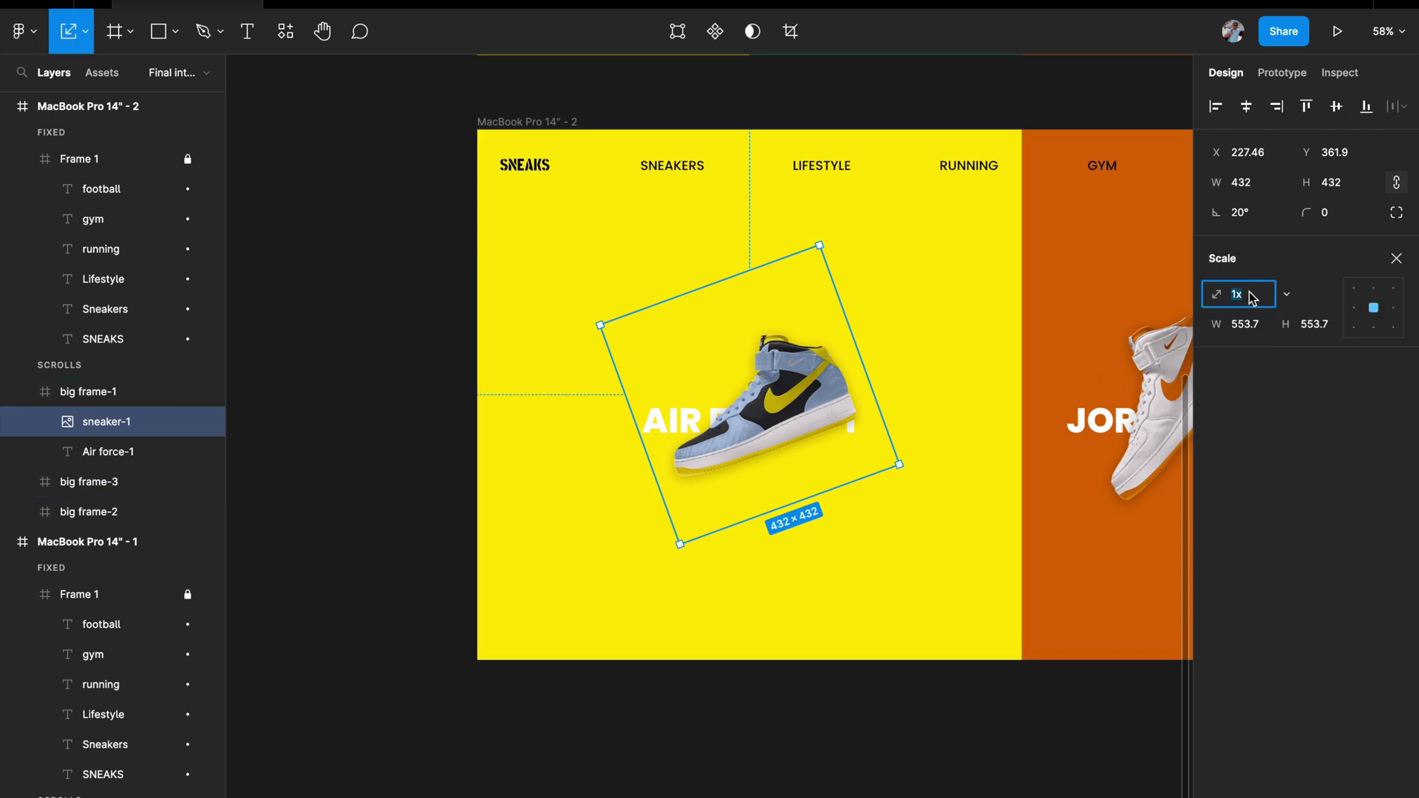
{"action": "type", "text": "2"}
{"action": "key", "text": "Return"}
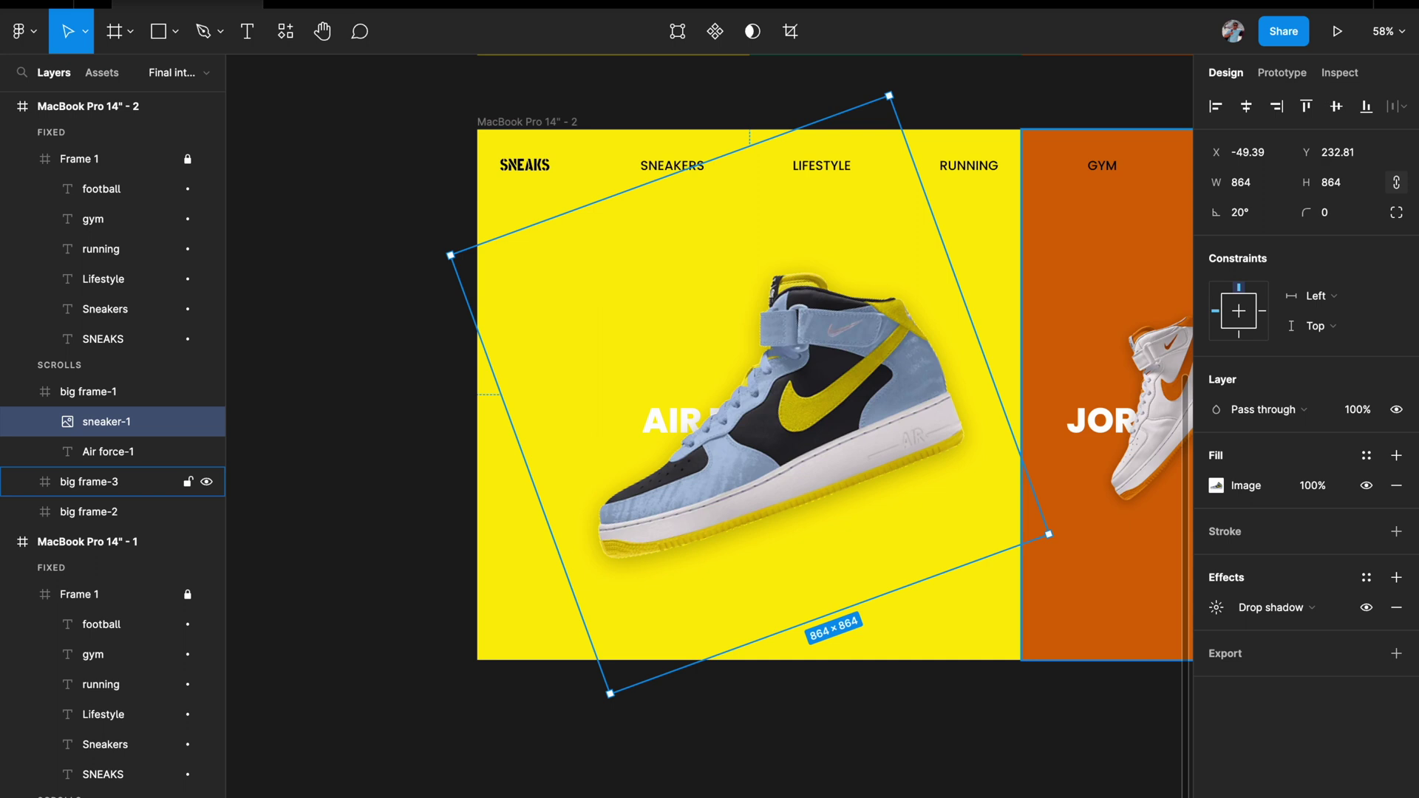
{"action": "key", "text": "ctrl+z"}
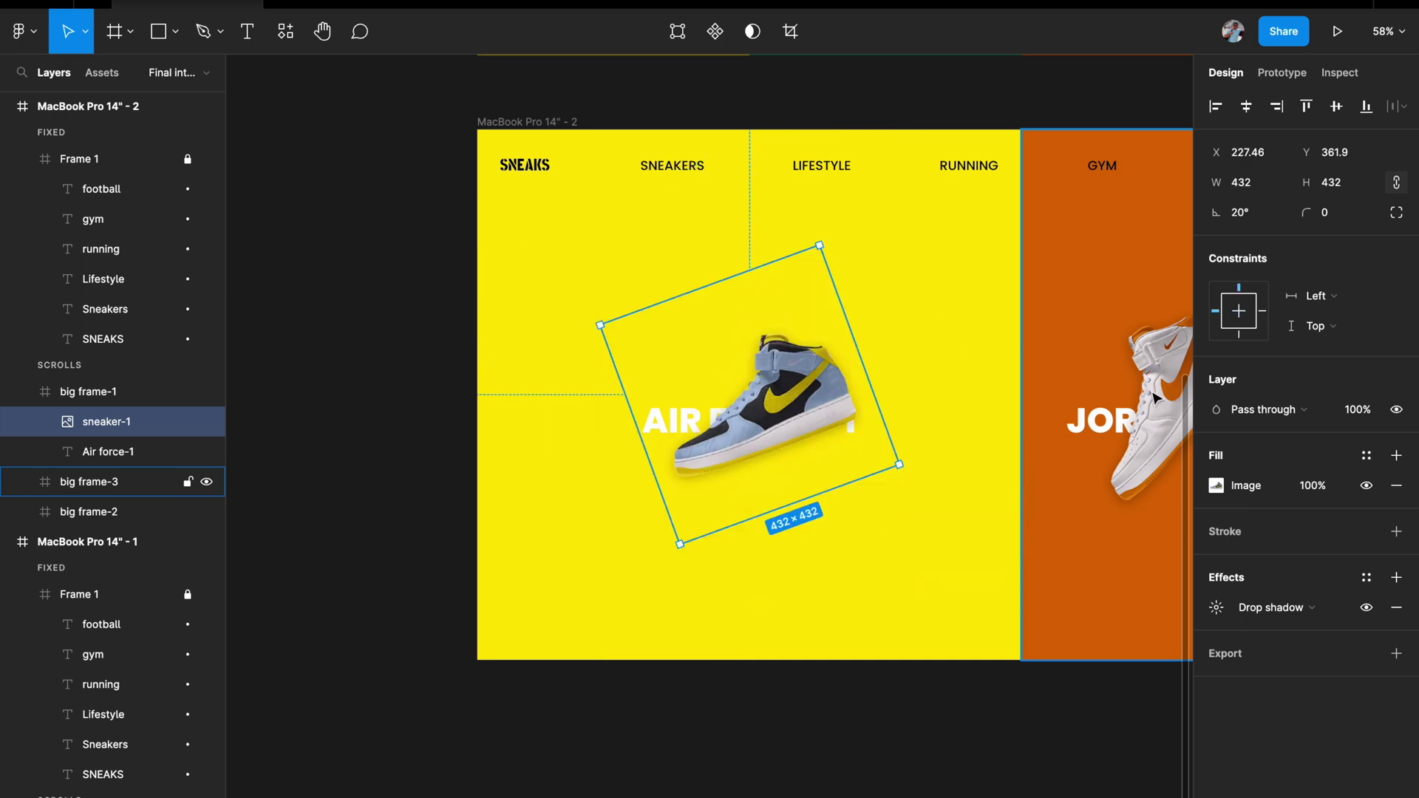
{"action": "key", "text": "k"}
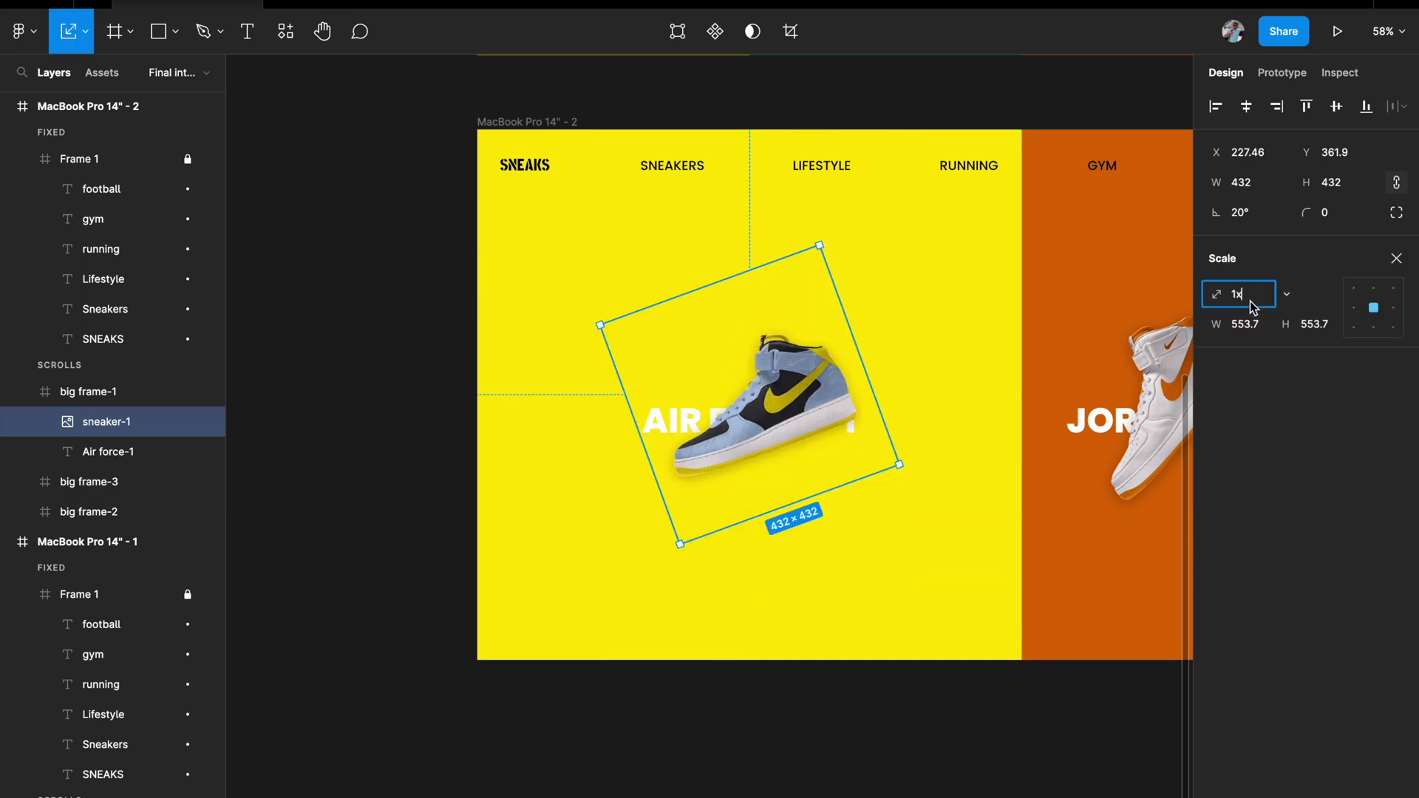
{"action": "type", "text": "1.5"}
{"action": "key", "text": "Return"}
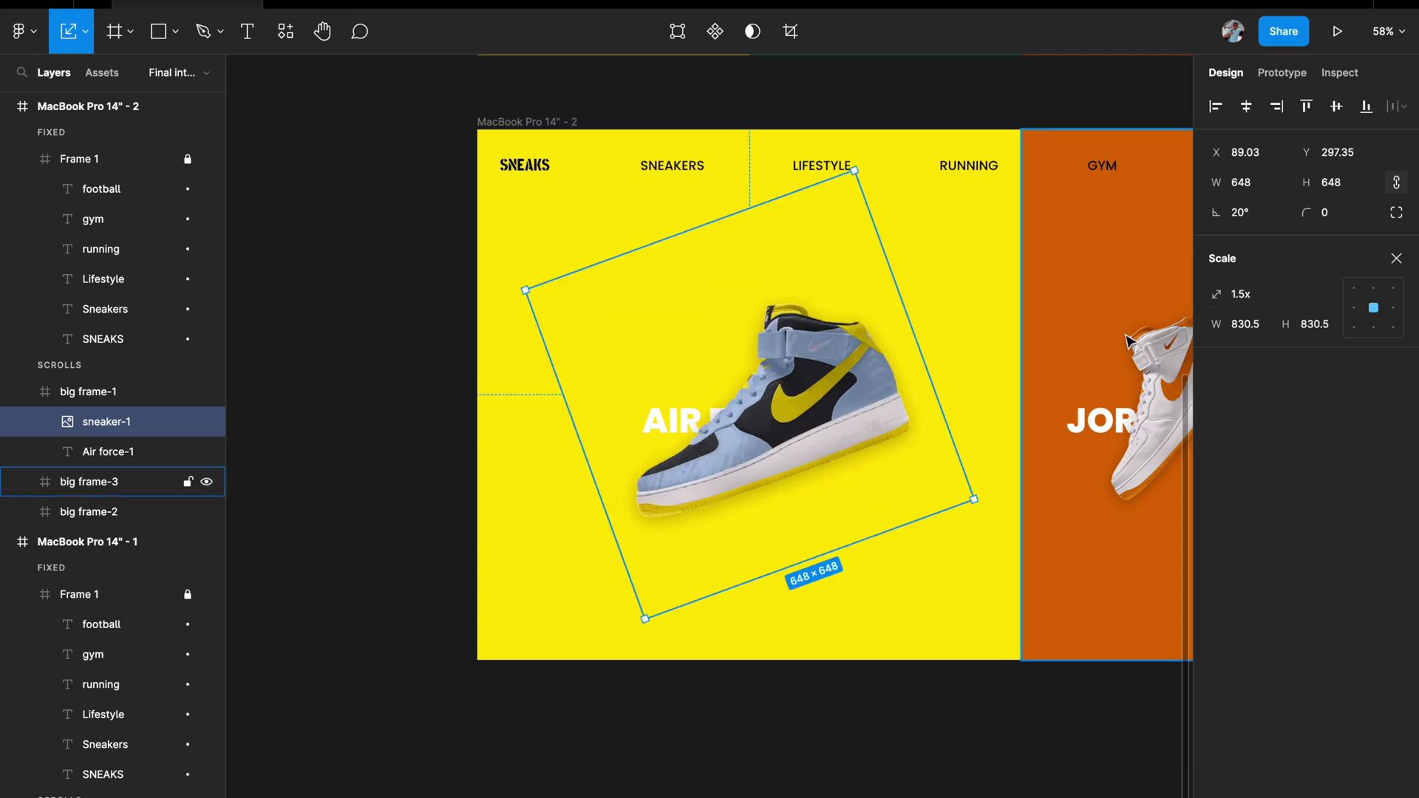
{"action": "left_click", "coordinate": [1254, 108]}
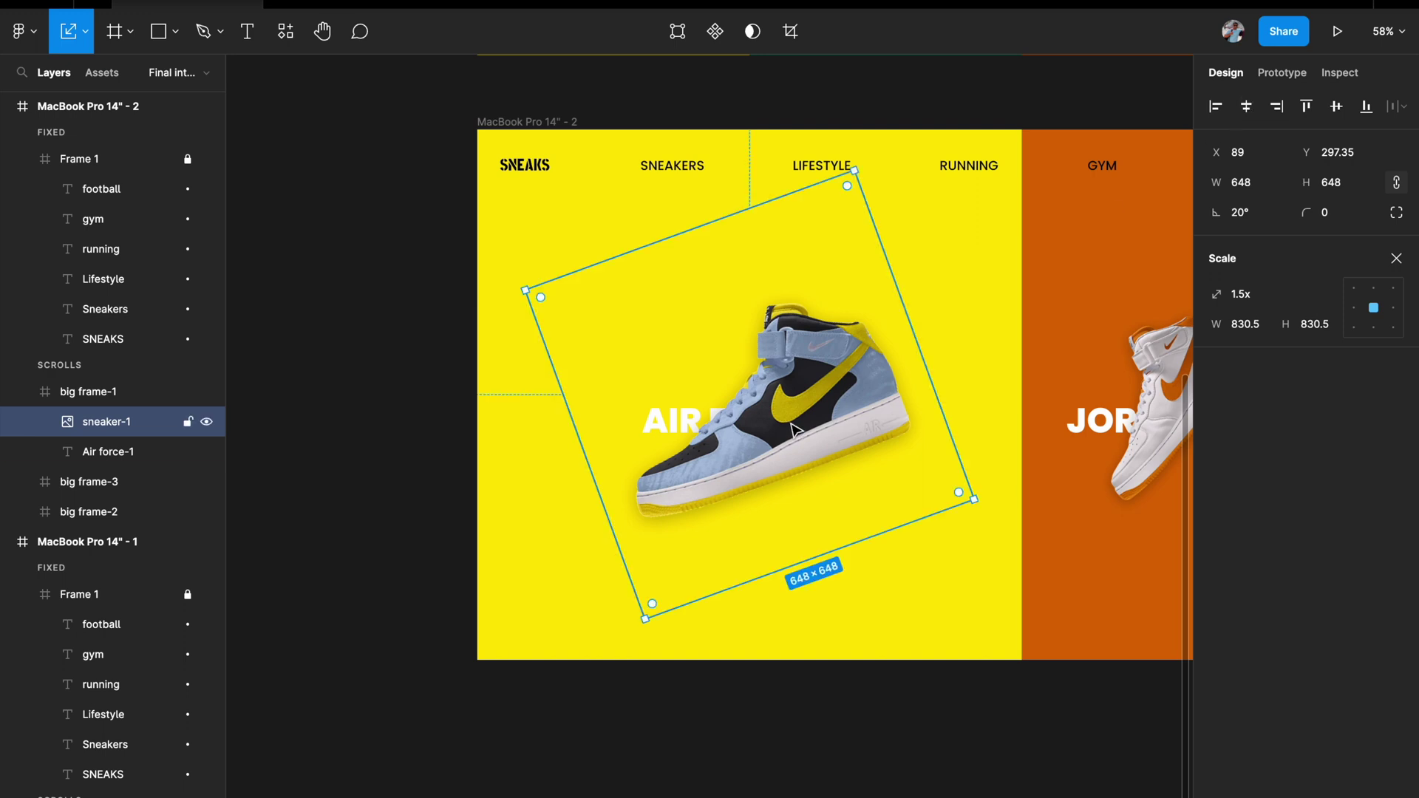
{"action": "scroll", "coordinate": [754, 455], "scroll_direction": "left", "scroll_amount": 1}
{"action": "left_click_drag", "start_coordinate": [764, 429], "coordinate": [748, 430]}
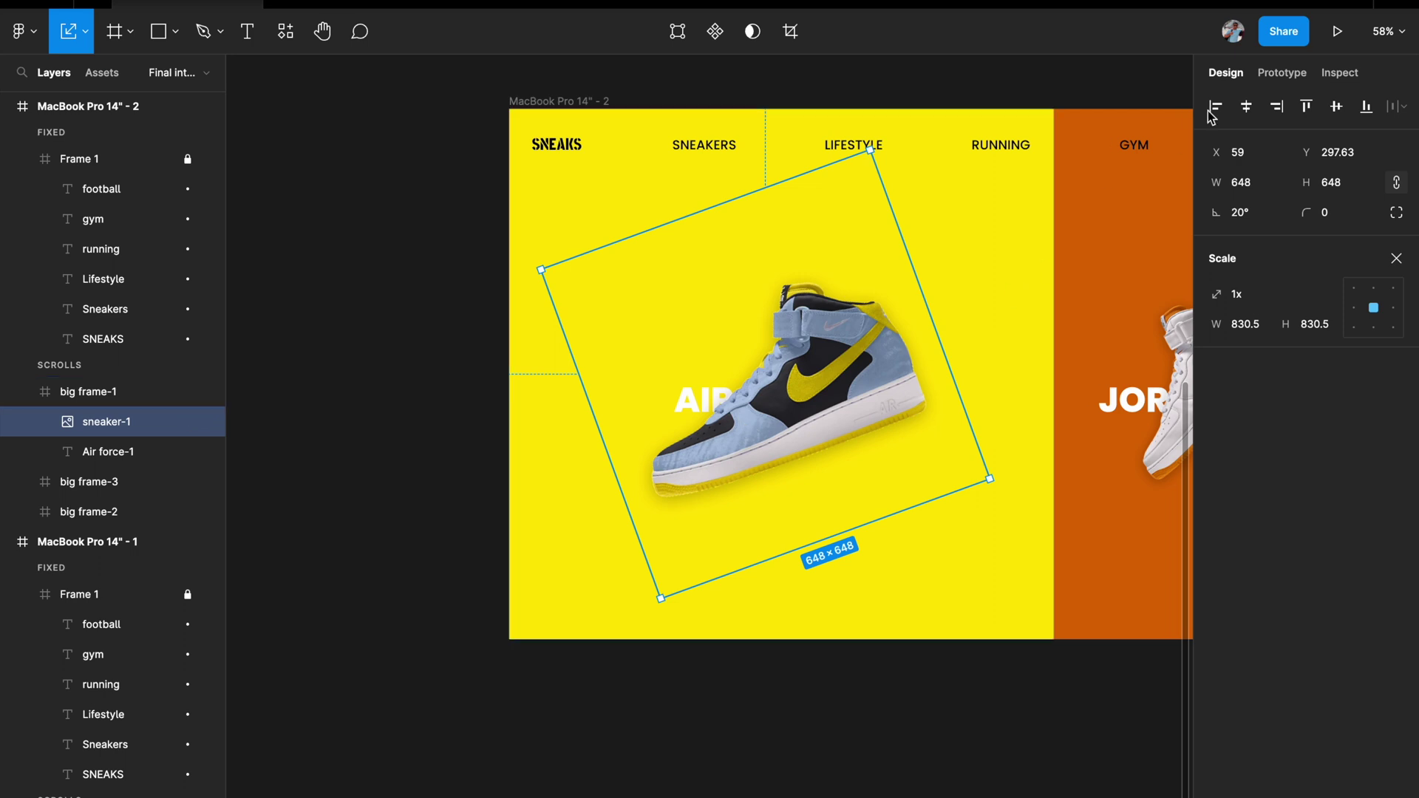
{"action": "scroll", "coordinate": [899, 469], "scroll_direction": "left", "scroll_amount": 1}
{"action": "scroll", "coordinate": [896, 466], "scroll_direction": "right", "scroll_amount": 1}
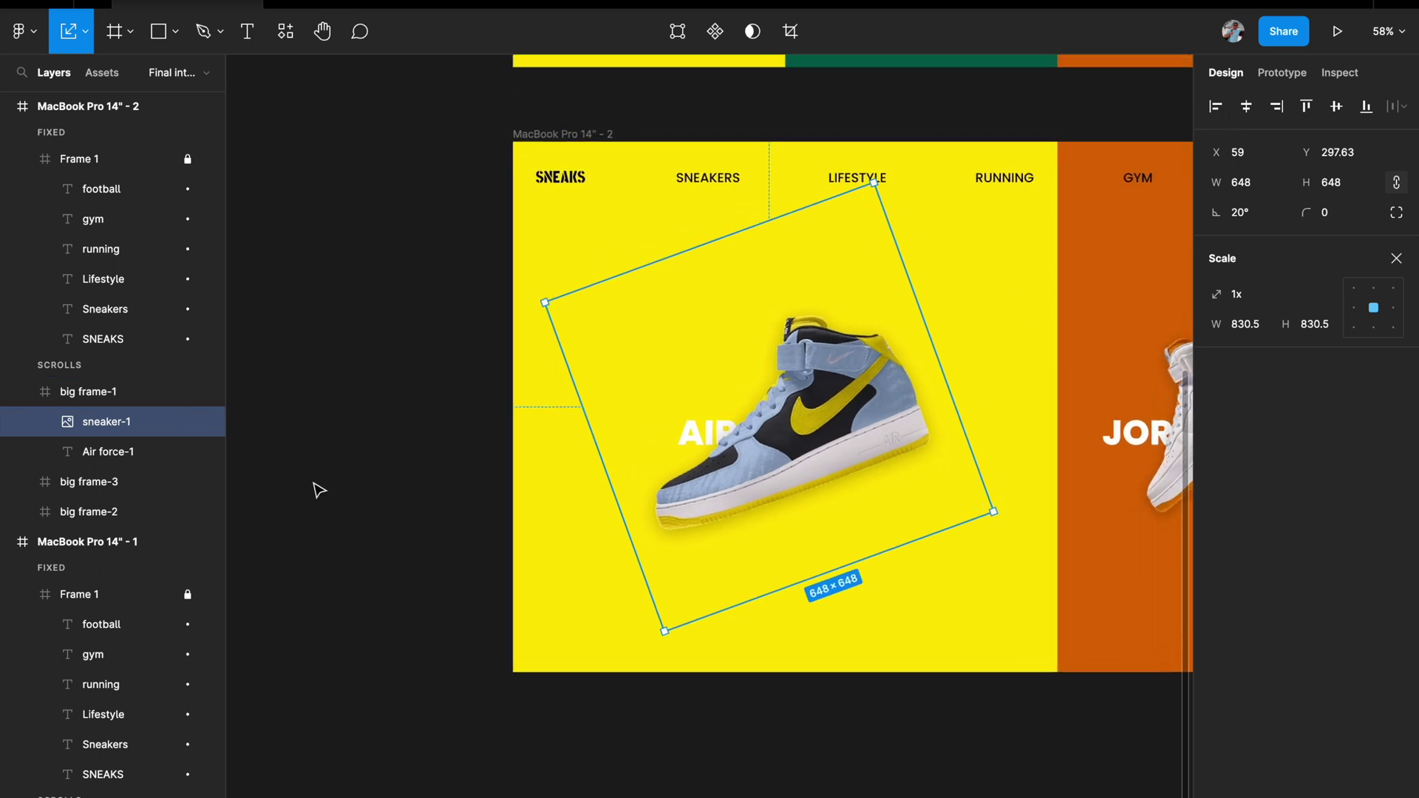
Scale the AIR FORCE-1 headline 2x to 793×192 behind the sneaker
{"action": "left_click", "coordinate": [140, 453]}
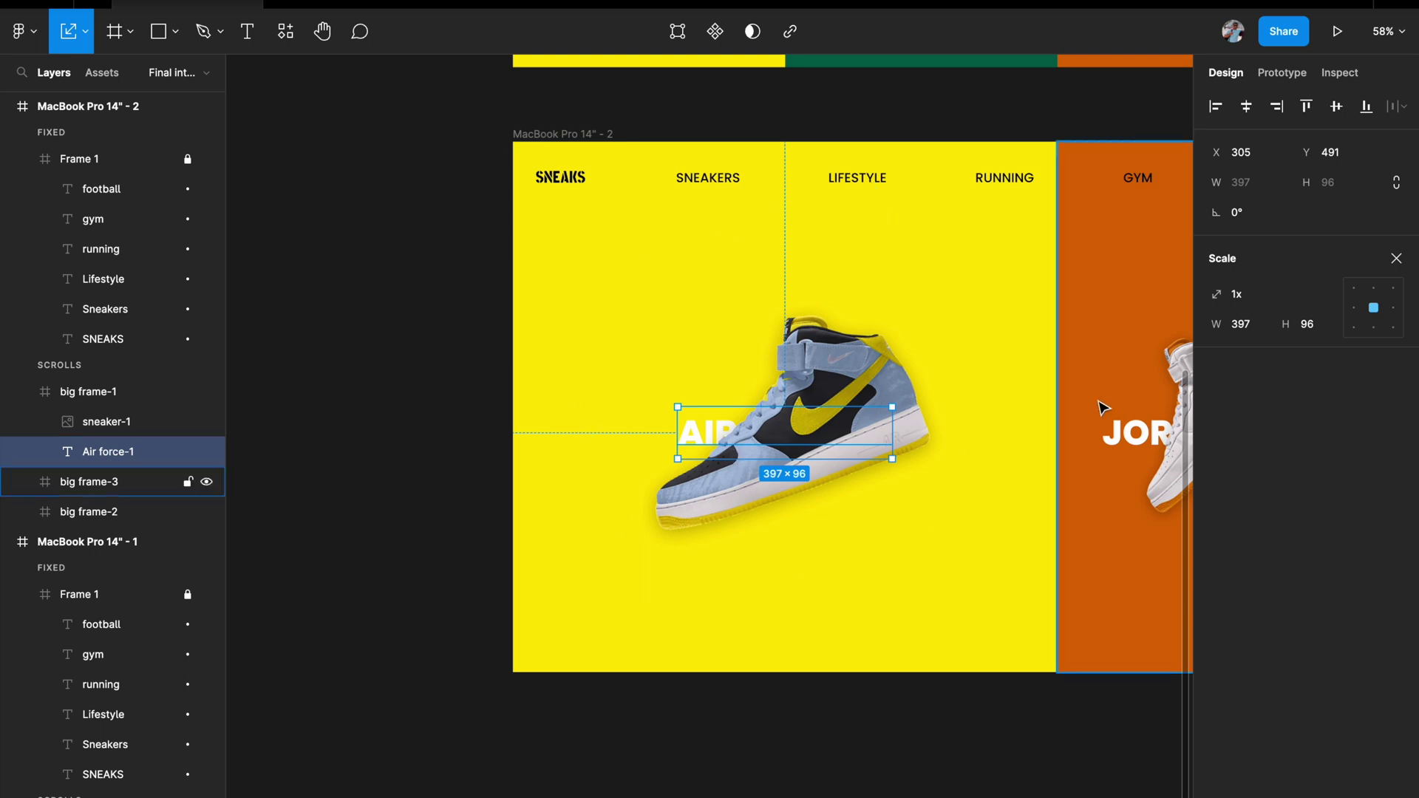
{"action": "left_click", "coordinate": [1262, 298]}
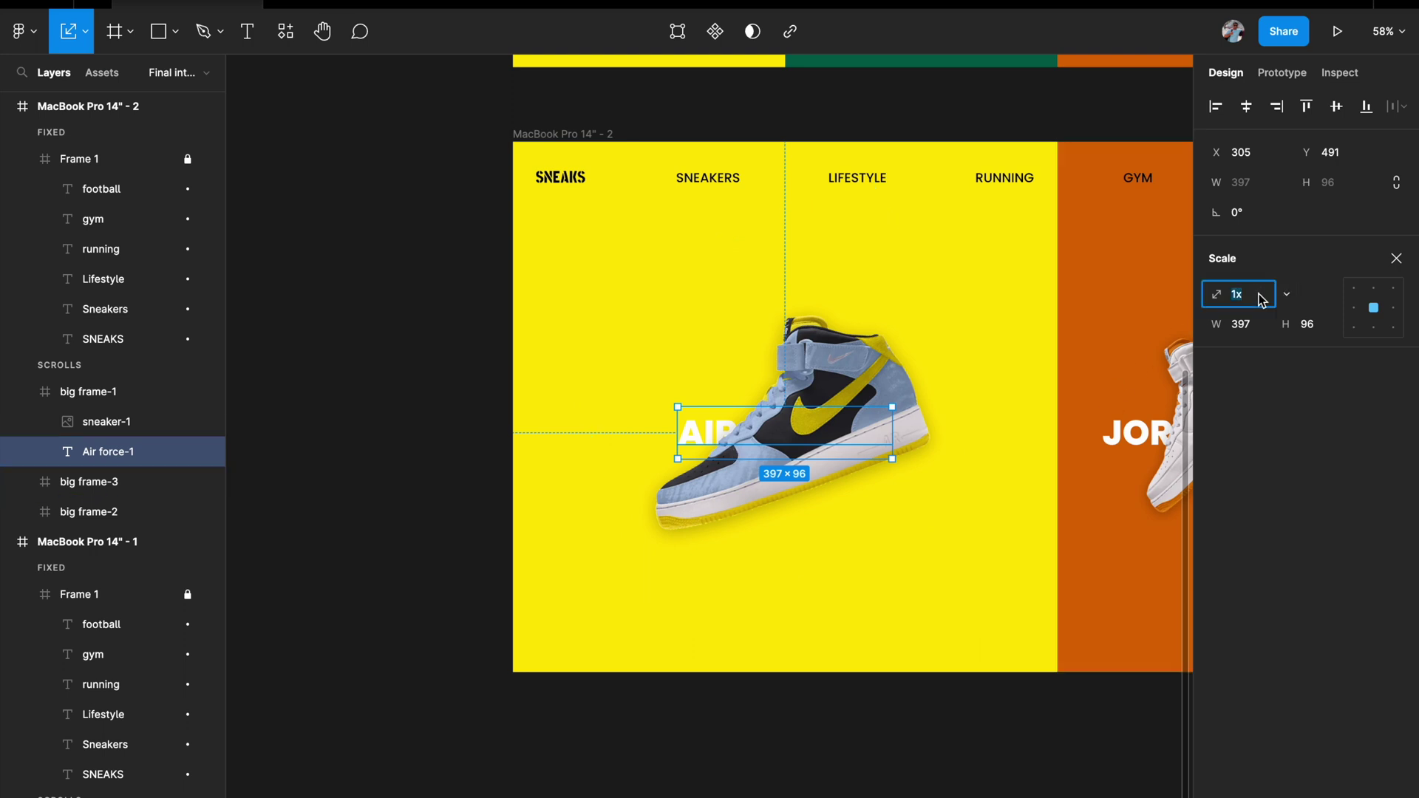
{"action": "type", "text": "2"}
{"action": "key", "text": "Return"}
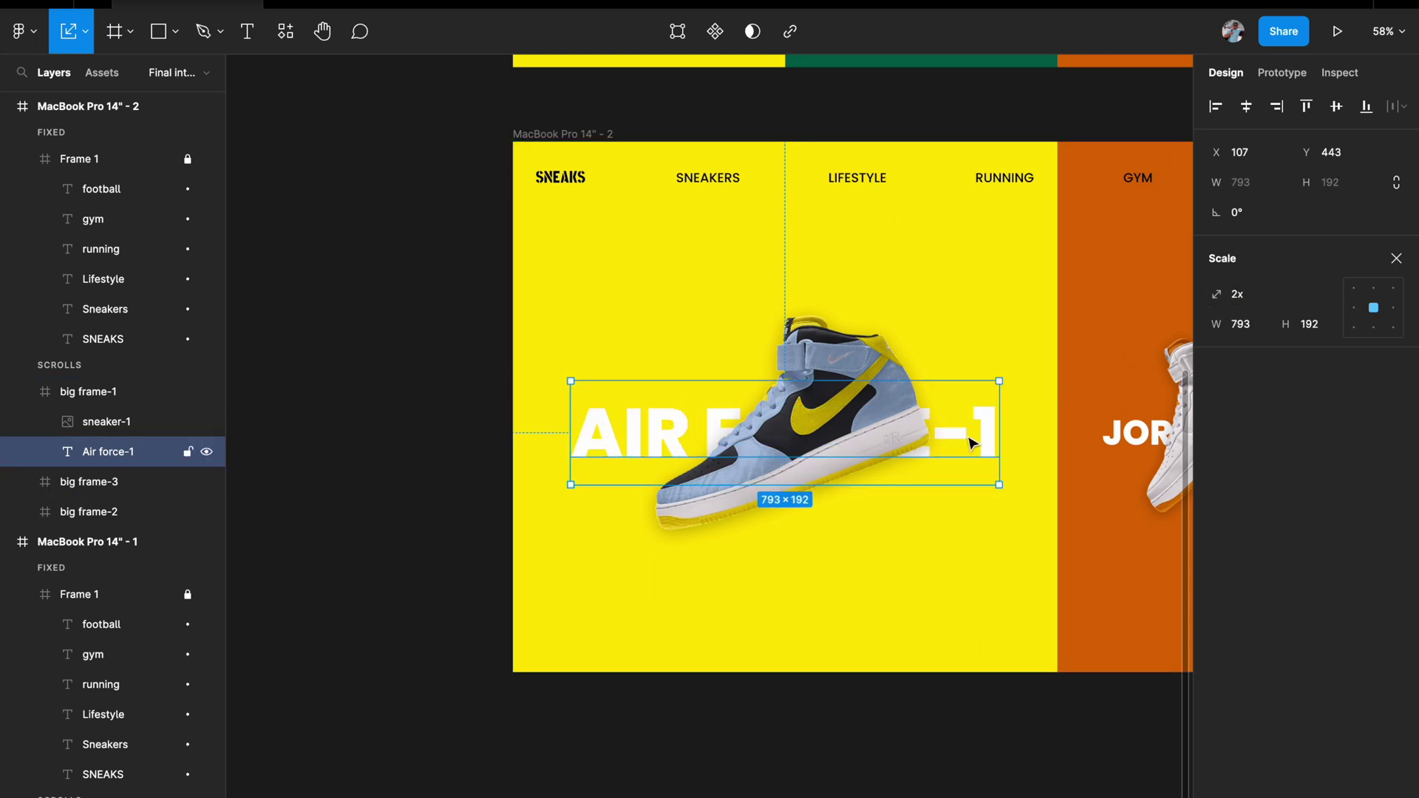
{"action": "scroll", "coordinate": [973, 444], "scroll_direction": "down", "scroll_amount": 2}
{"action": "scroll", "coordinate": [973, 443], "scroll_direction": "right", "scroll_amount": 1}
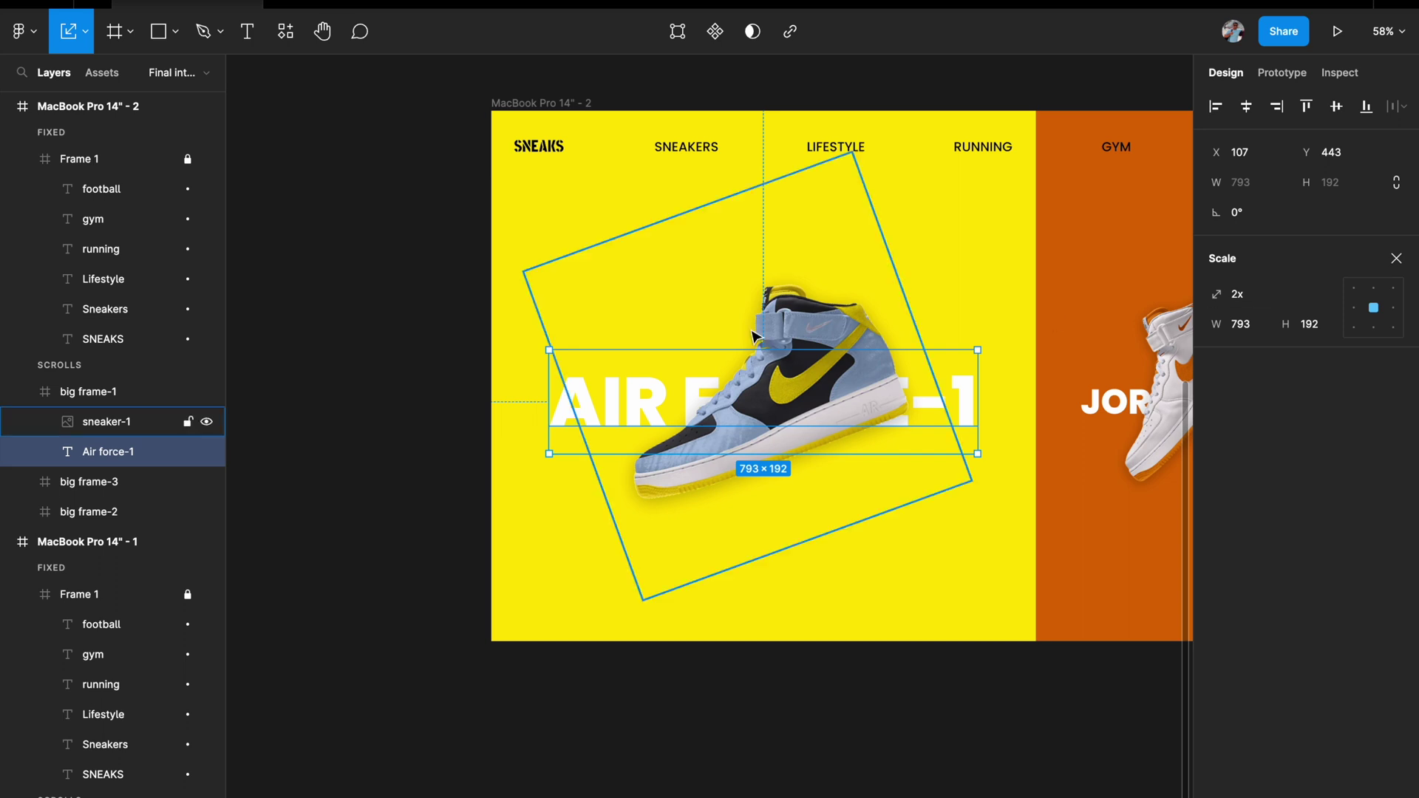
{"action": "left_click", "coordinate": [809, 299]}
{"action": "left_click", "coordinate": [409, 415]}
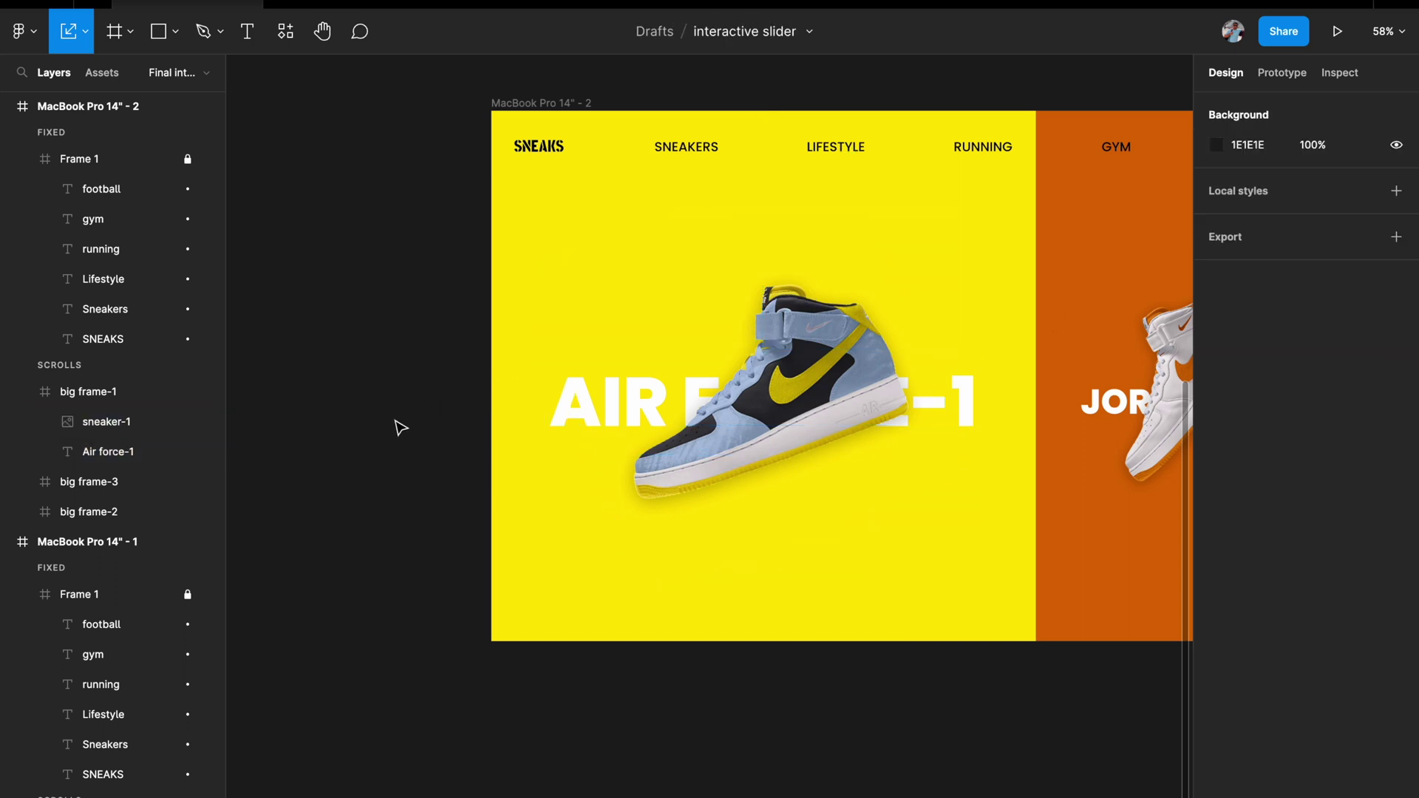
{"action": "scroll", "coordinate": [409, 415], "scroll_direction": "down", "scroll_amount": 5}
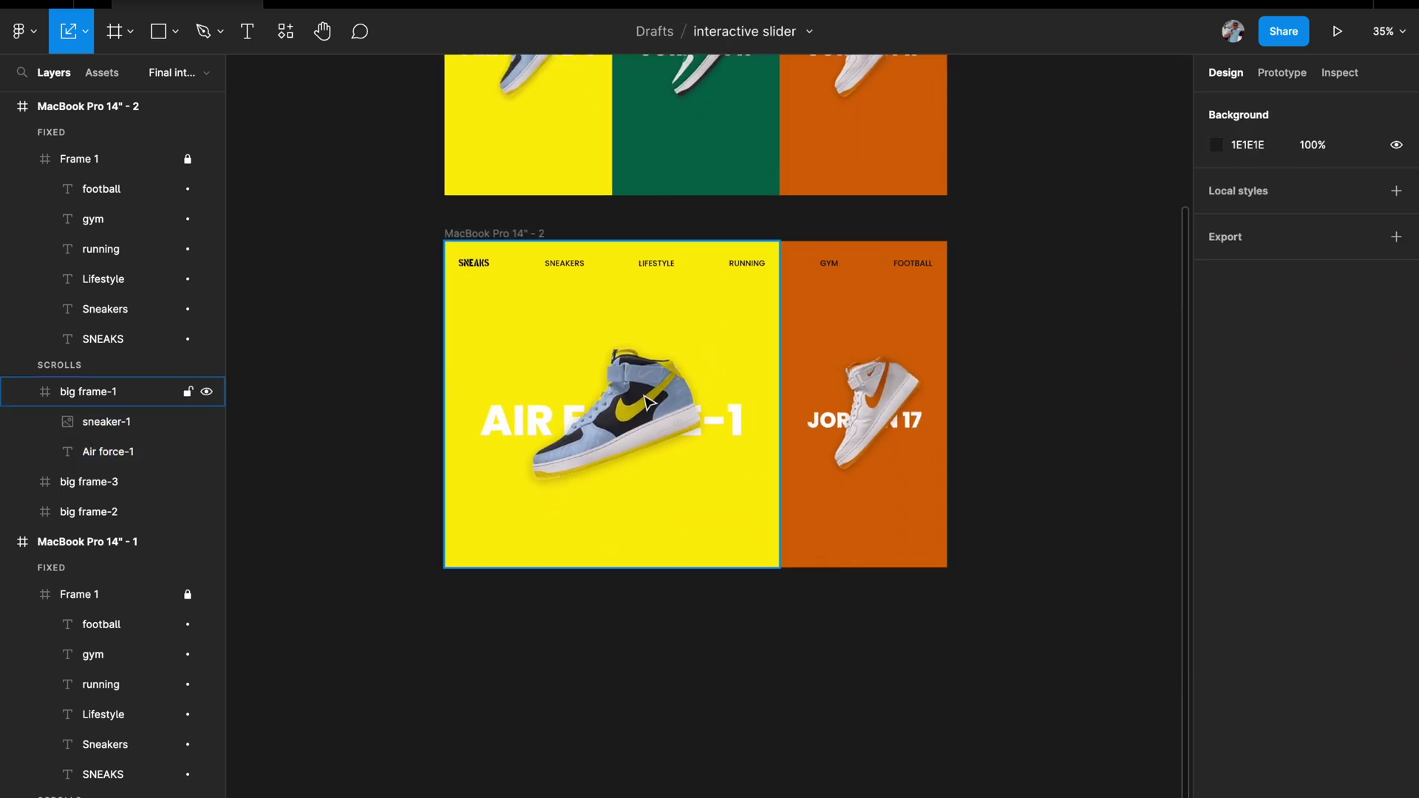
Halve the orange Jordan 17 panel (big frame-3) to 252 px wide and move it to X 1260
{"action": "scroll", "coordinate": [518, 259], "scroll_direction": "up", "scroll_amount": 3}
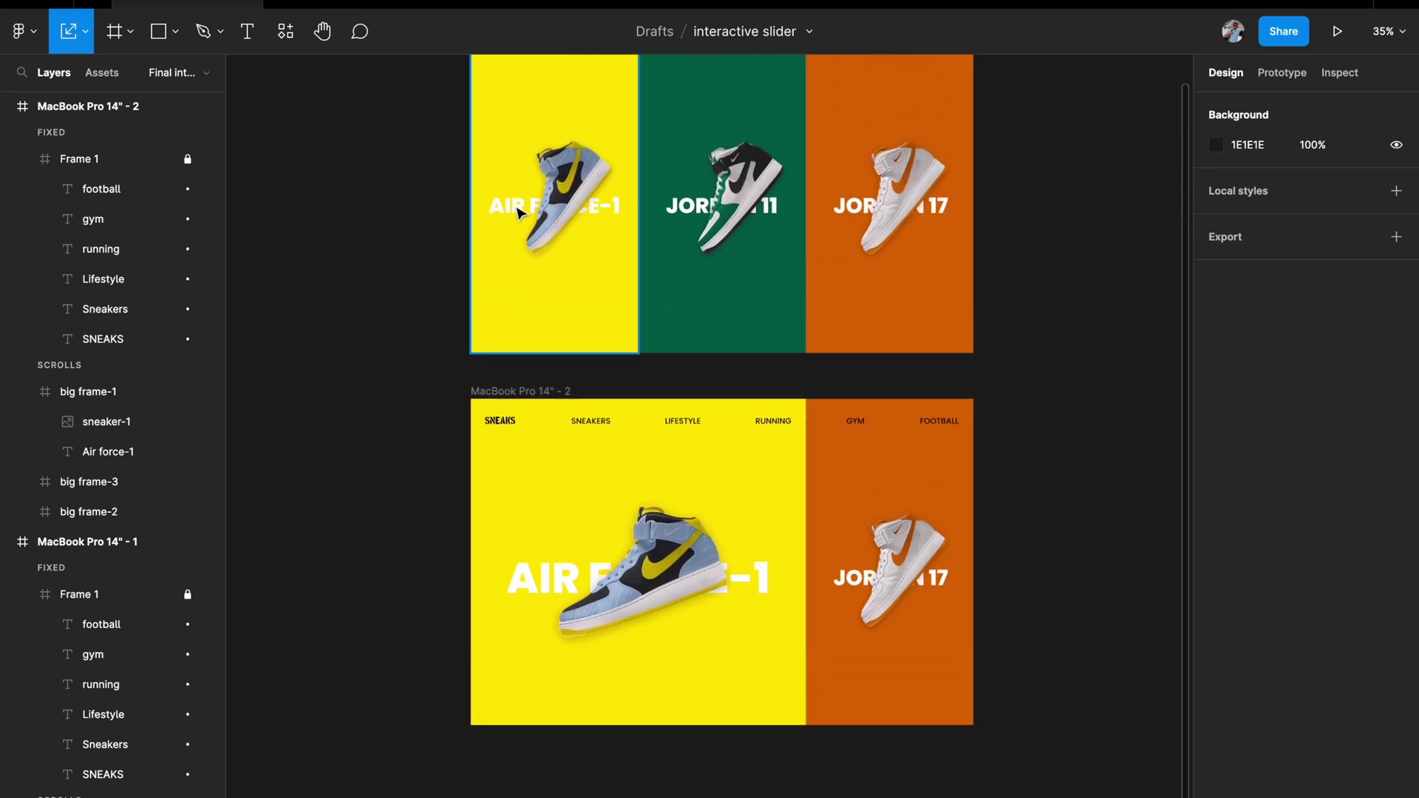
{"action": "scroll", "coordinate": [712, 507], "scroll_direction": "down", "scroll_amount": 2}
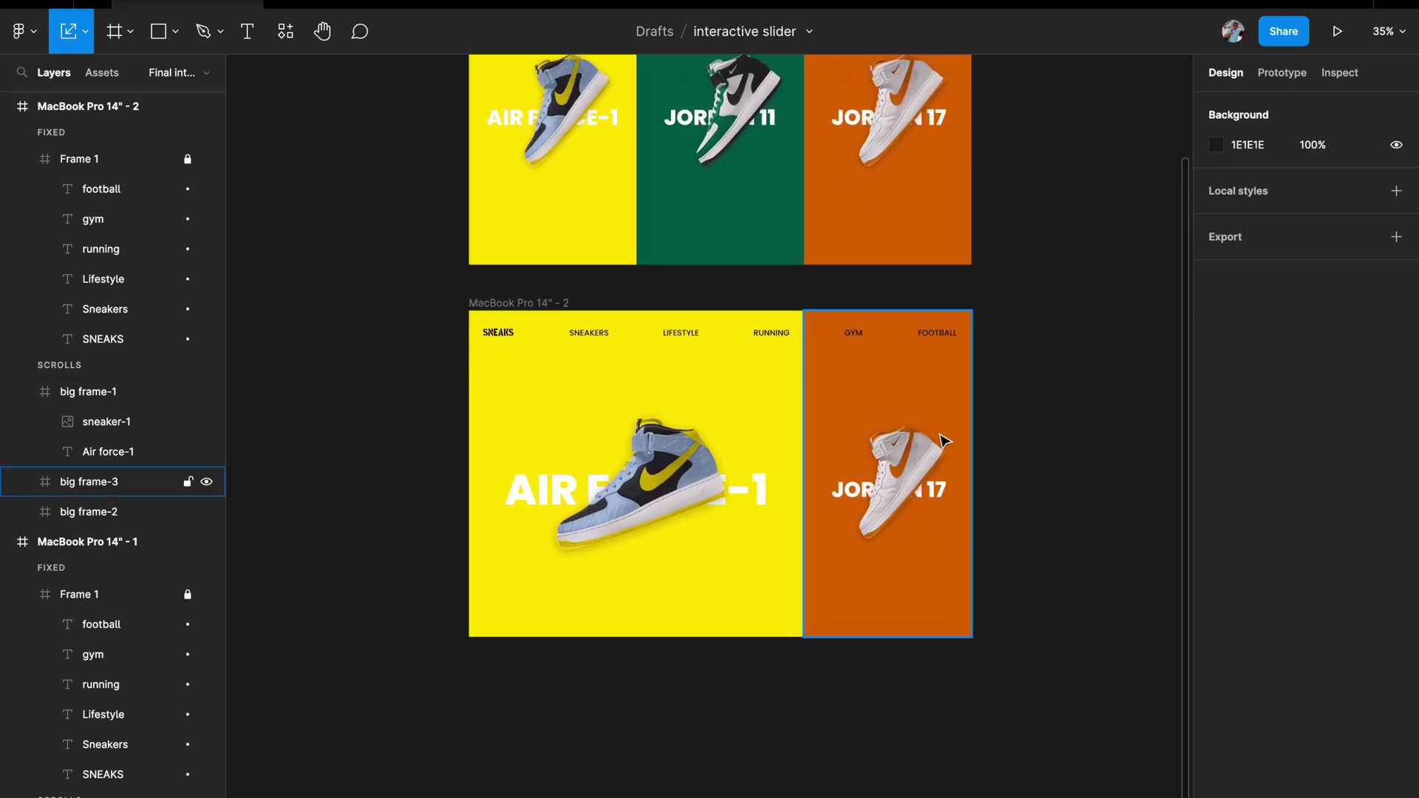
{"action": "scroll", "coordinate": [946, 441], "scroll_direction": "up", "scroll_amount": 2}
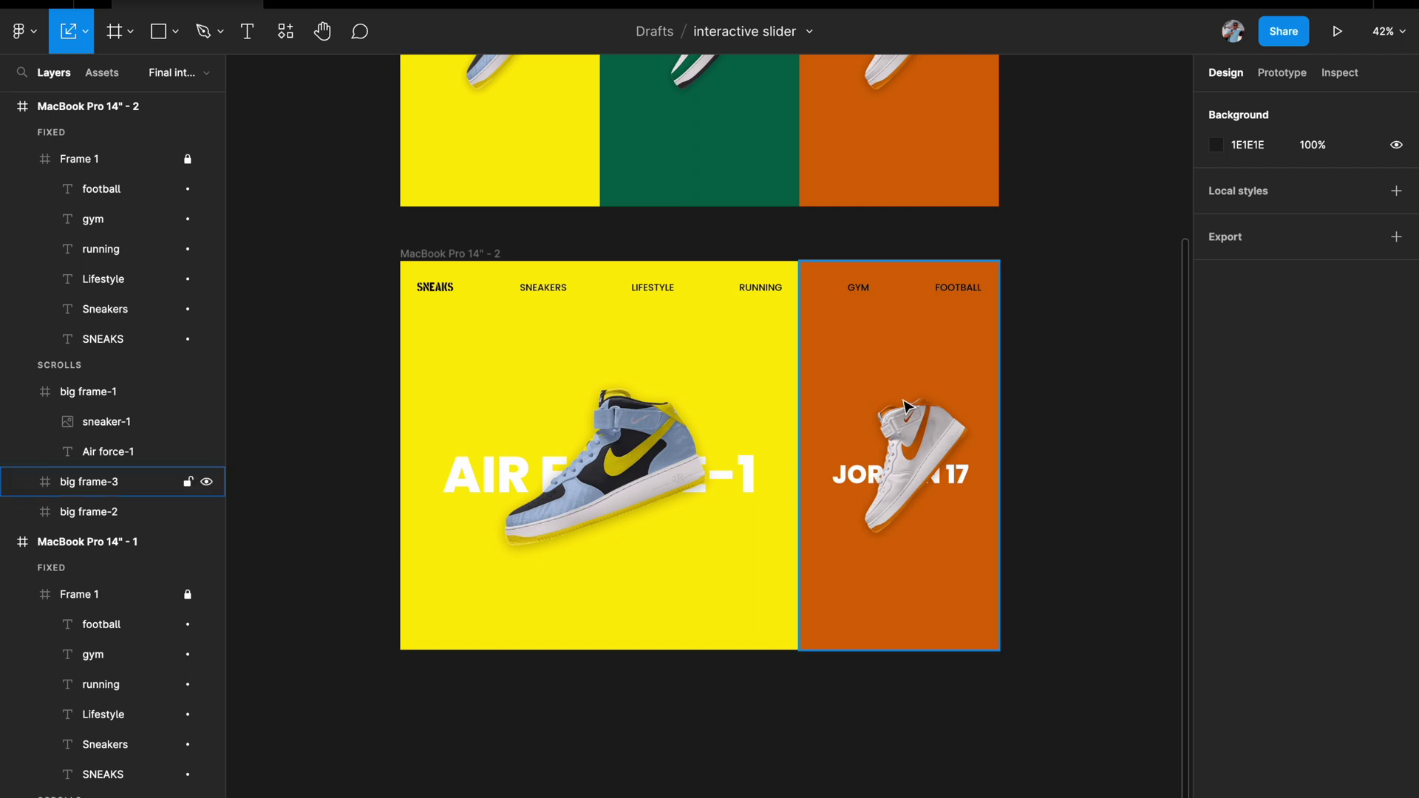
{"action": "left_click", "coordinate": [878, 334]}
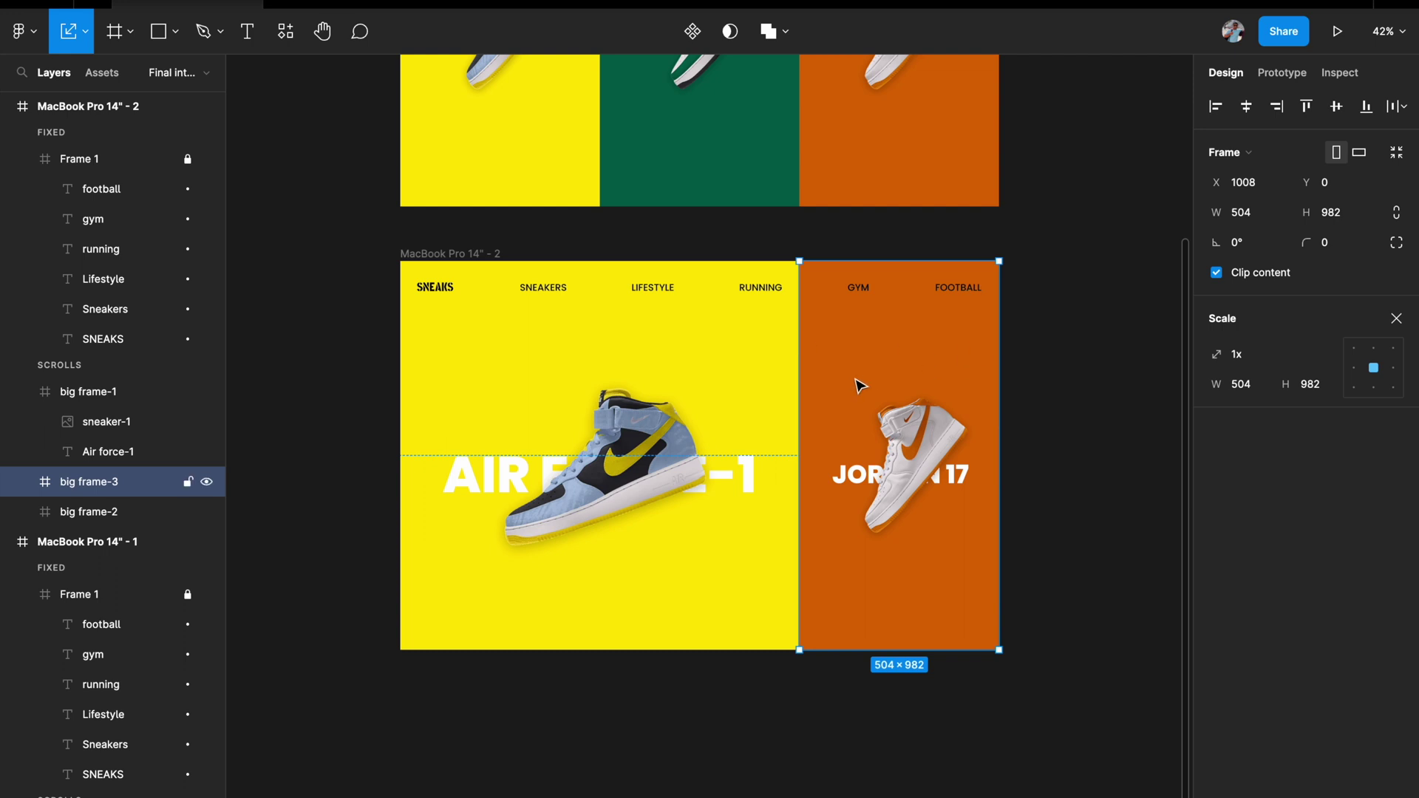
{"action": "scroll", "coordinate": [819, 735], "scroll_direction": "down", "scroll_amount": 3}
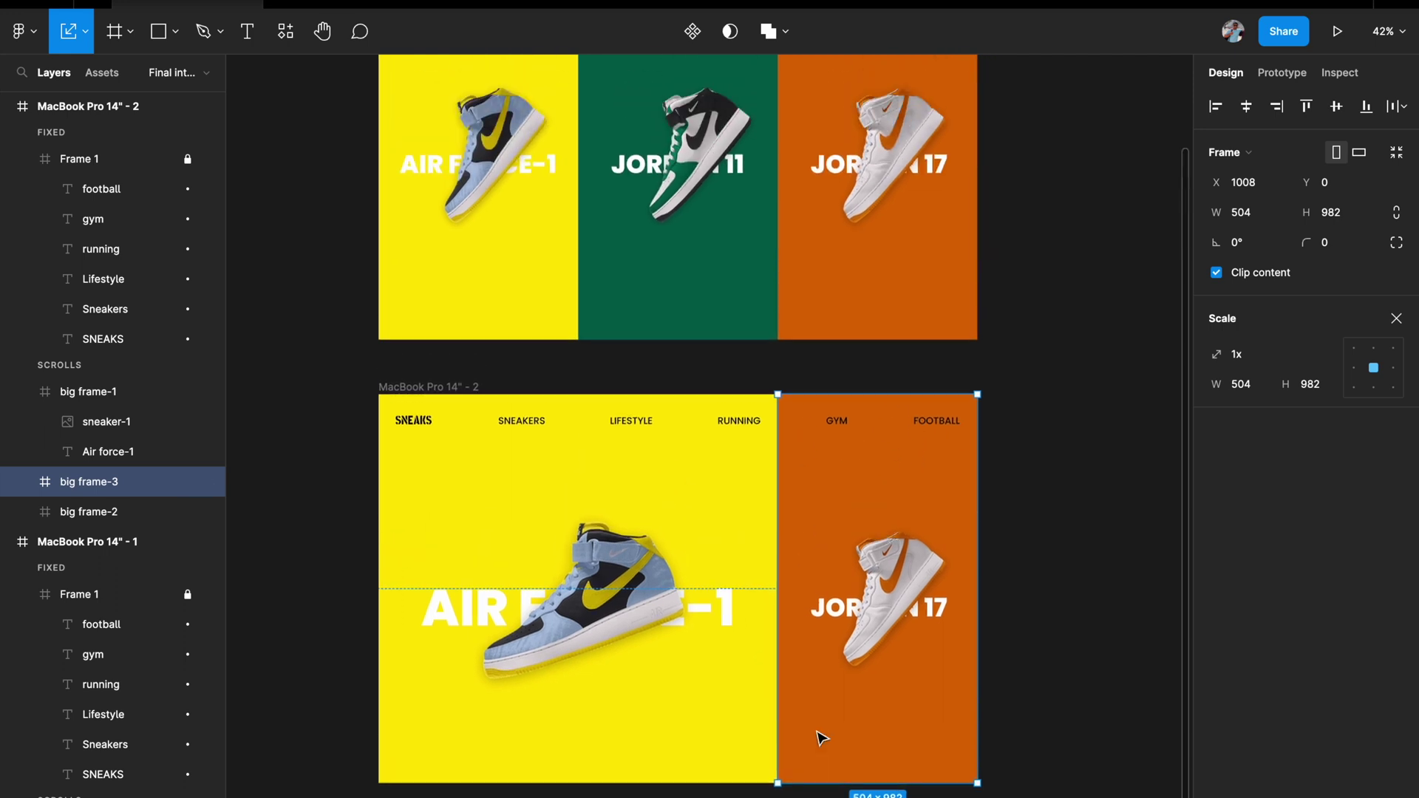
{"action": "scroll", "coordinate": [876, 351], "scroll_direction": "down", "scroll_amount": 3}
{"action": "scroll", "coordinate": [880, 351], "scroll_direction": "up", "scroll_amount": 3}
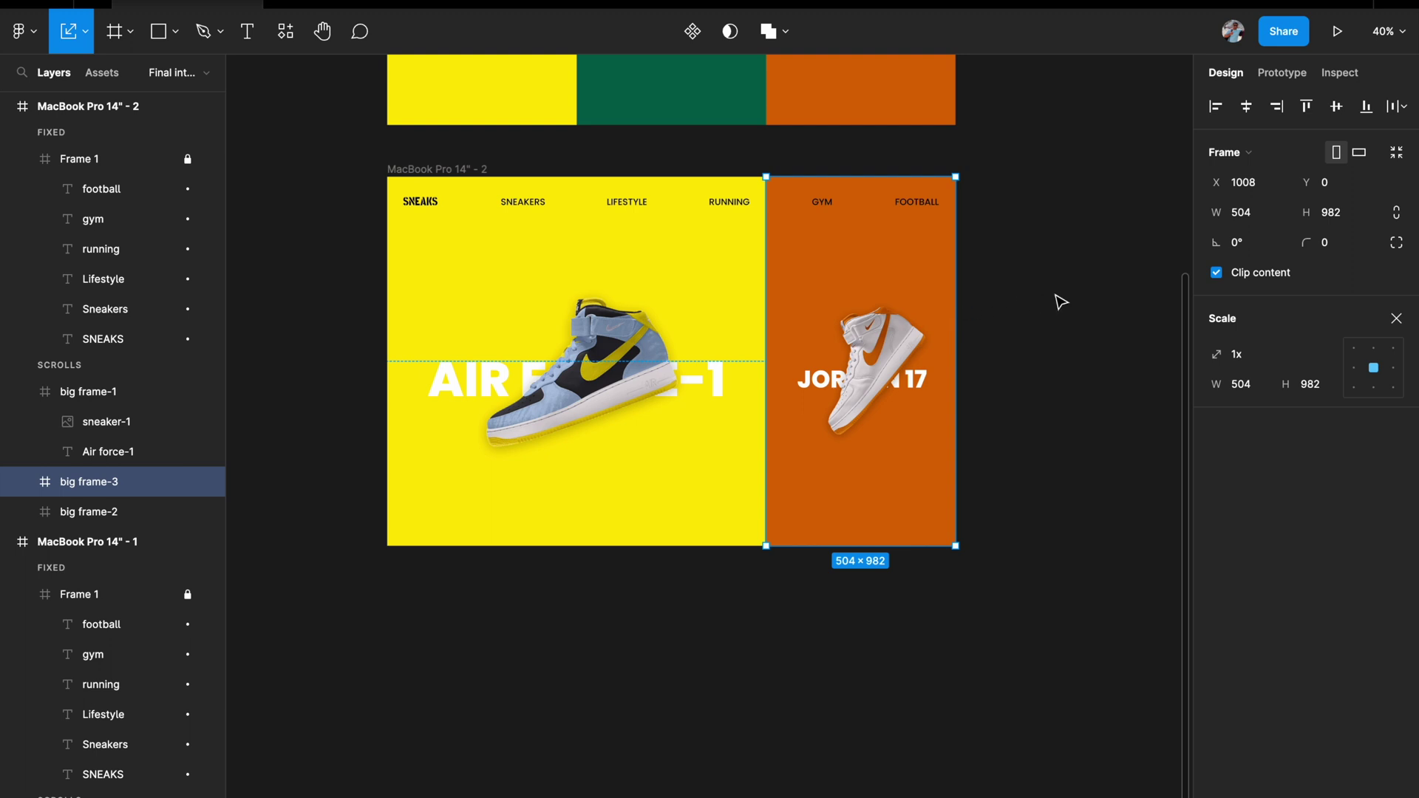
{"action": "left_click", "coordinate": [1266, 217]}
{"action": "key", "text": "Right"}
{"action": "type", "text": "/2"}
{"action": "key", "text": "Return"}
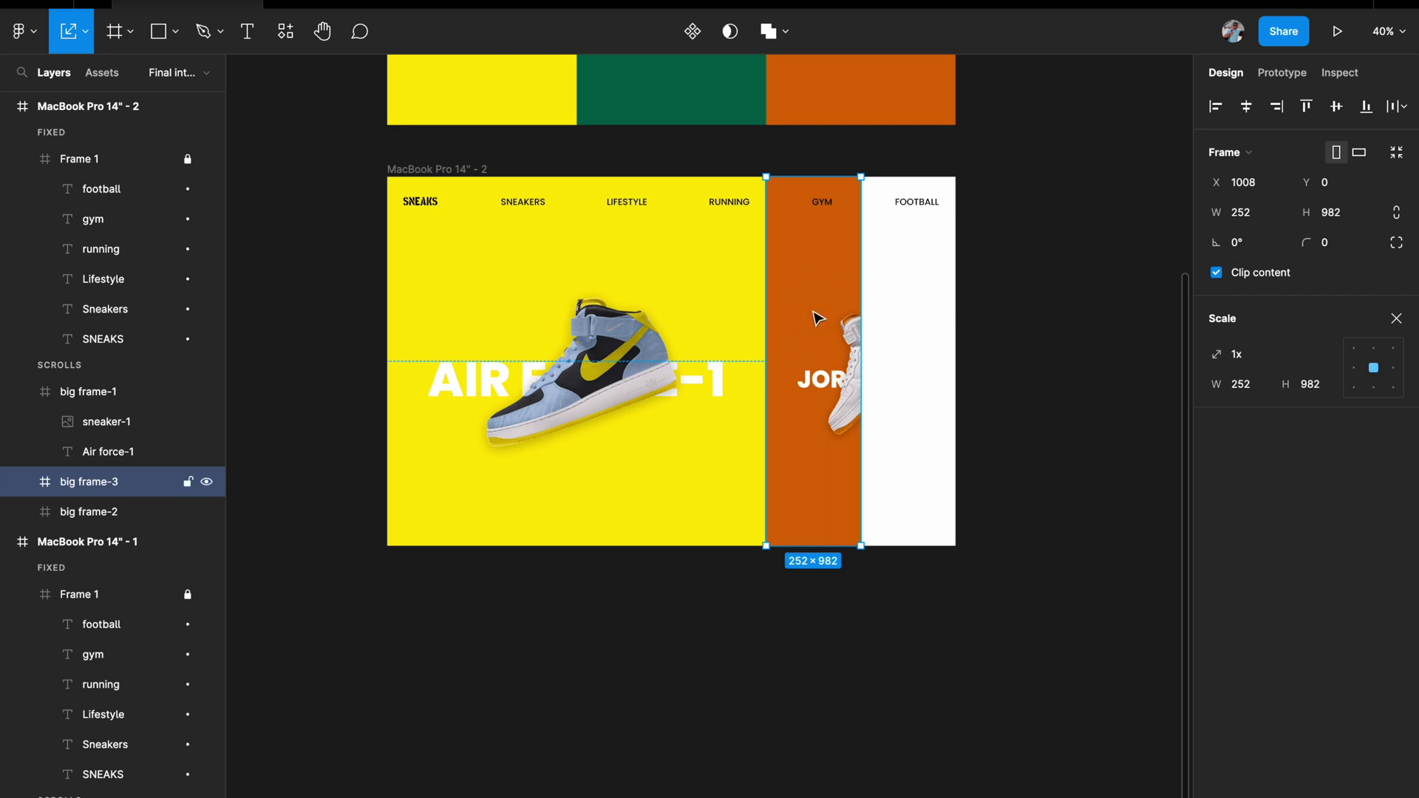
{"action": "left_click_drag", "start_coordinate": [815, 316], "coordinate": [912, 315]}
Halve big frame-2 to 252 px wide and move it right, beside the orange panel
{"action": "scroll", "coordinate": [915, 315], "scroll_direction": "up", "scroll_amount": 2}
{"action": "scroll", "coordinate": [892, 525], "scroll_direction": "up", "scroll_amount": 3}
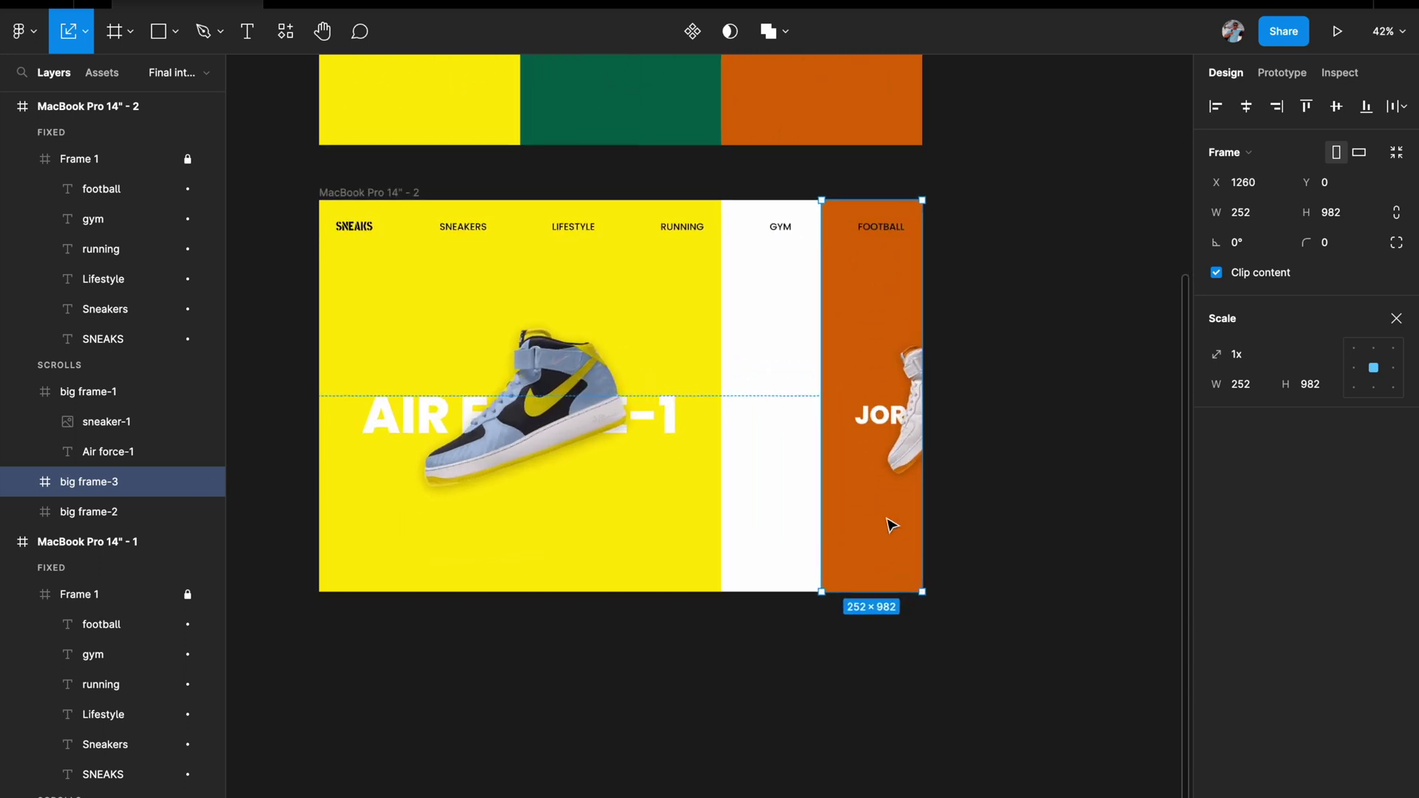
{"action": "left_click", "coordinate": [89, 512]}
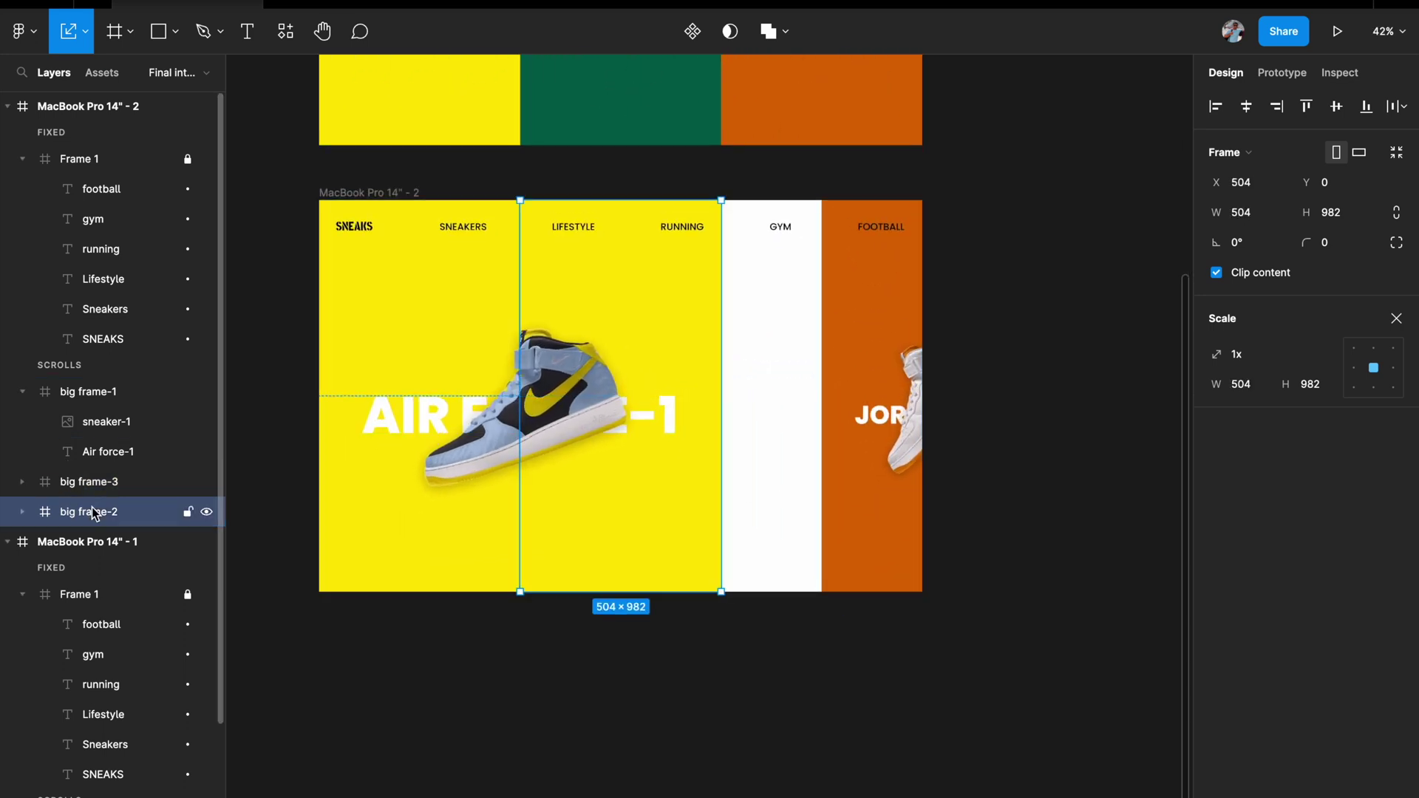
{"action": "key", "text": "shift+Right"}
{"action": "key", "text": "shift+Right"}
{"action": "key", "text": "shift+Right"}
{"action": "key", "text": "shift+Right"}
{"action": "key", "text": "shift+Right"}
{"action": "key", "text": "shift+Right"}
{"action": "key", "text": "shift+Right"}
{"action": "key", "text": "shift+Right"}
{"action": "key", "text": "shift+Right"}
{"action": "key", "text": "shift+Right"}
{"action": "key", "text": "shift+Right"}
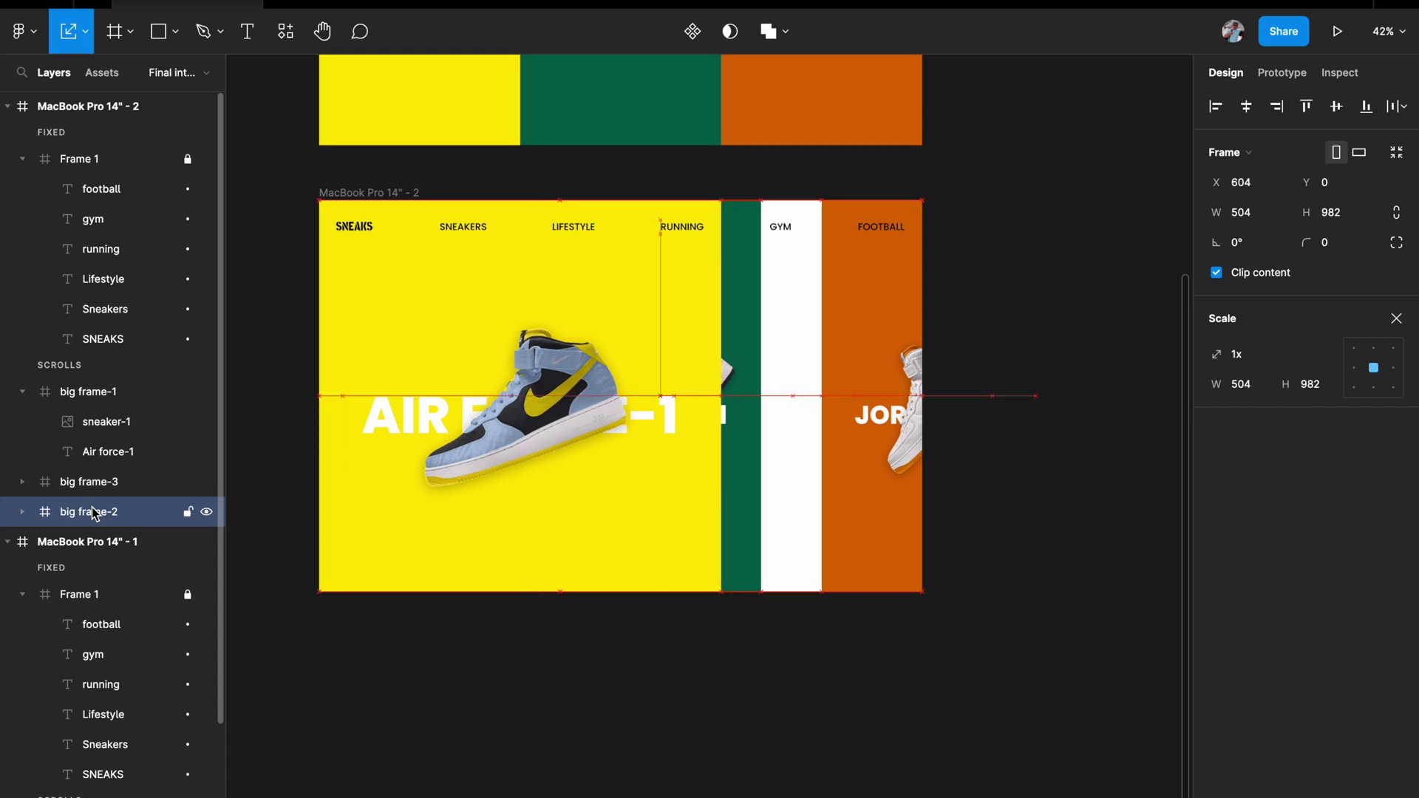
{"action": "left_click", "coordinate": [1261, 214]}
{"action": "key", "text": "Right"}
{"action": "type", "text": "/2"}
{"action": "key", "text": "Return"}
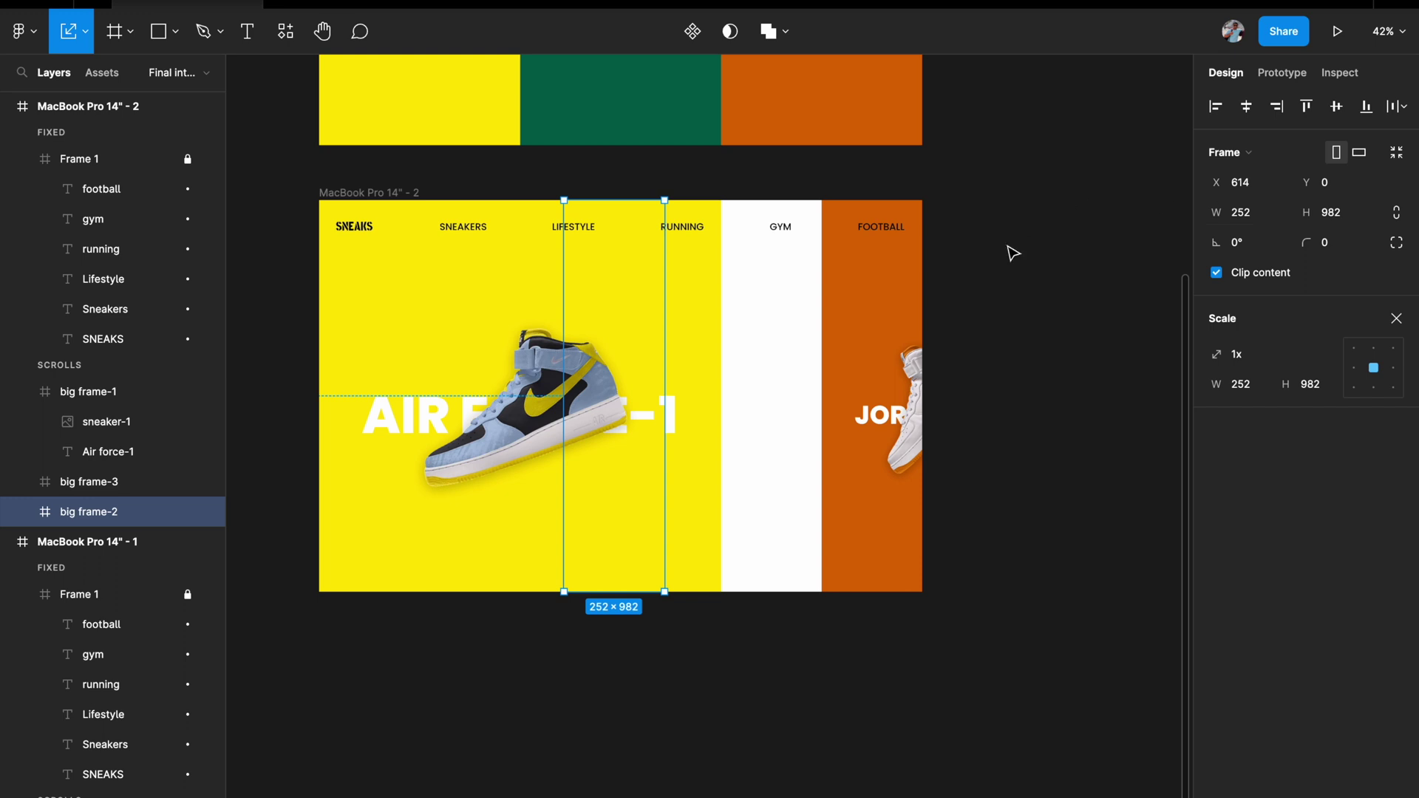
{"action": "left_click_drag", "start_coordinate": [587, 394], "coordinate": [761, 380]}
Scale the Sneaker-3 shoe by 0.5 and move it onto the green big frame-2 panel
{"action": "scroll", "coordinate": [761, 380], "scroll_direction": "up", "scroll_amount": 2}
{"action": "left_click", "coordinate": [1049, 340]}
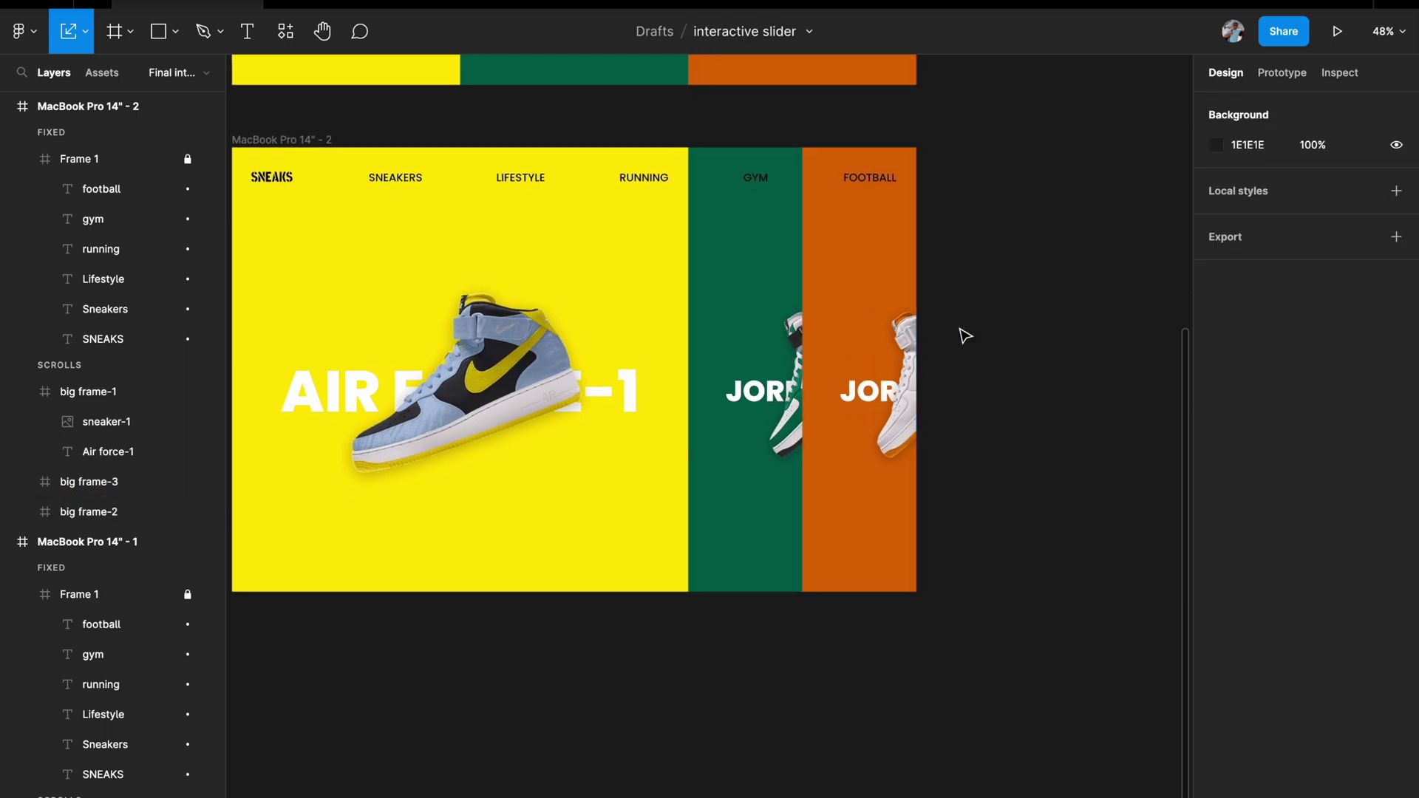
{"action": "scroll", "coordinate": [825, 428], "scroll_direction": "up", "scroll_amount": 3}
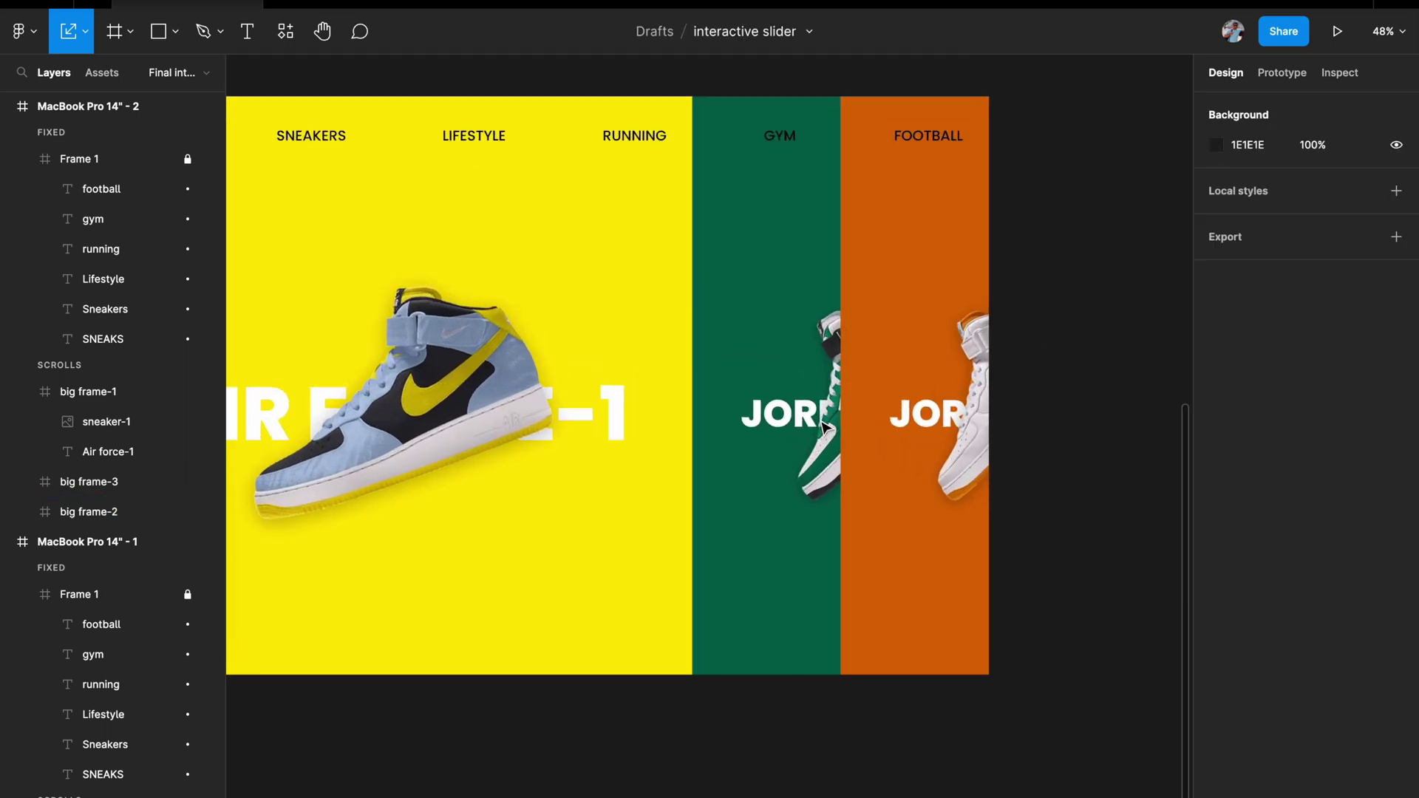
{"action": "scroll", "coordinate": [796, 399], "scroll_direction": "down", "scroll_amount": 4}
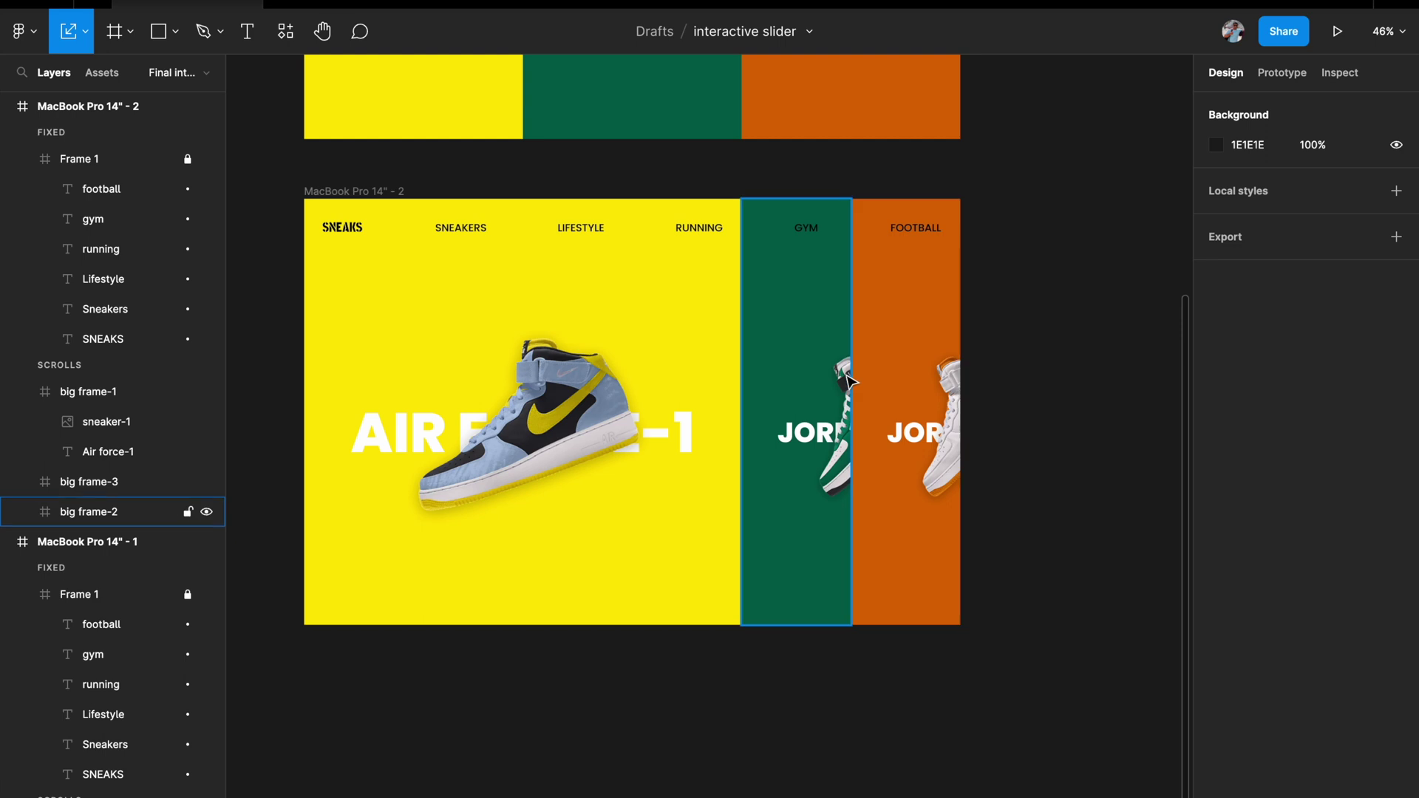
{"action": "left_click", "coordinate": [813, 427]}
{"action": "scroll", "coordinate": [847, 381], "scroll_direction": "up", "scroll_amount": 3}
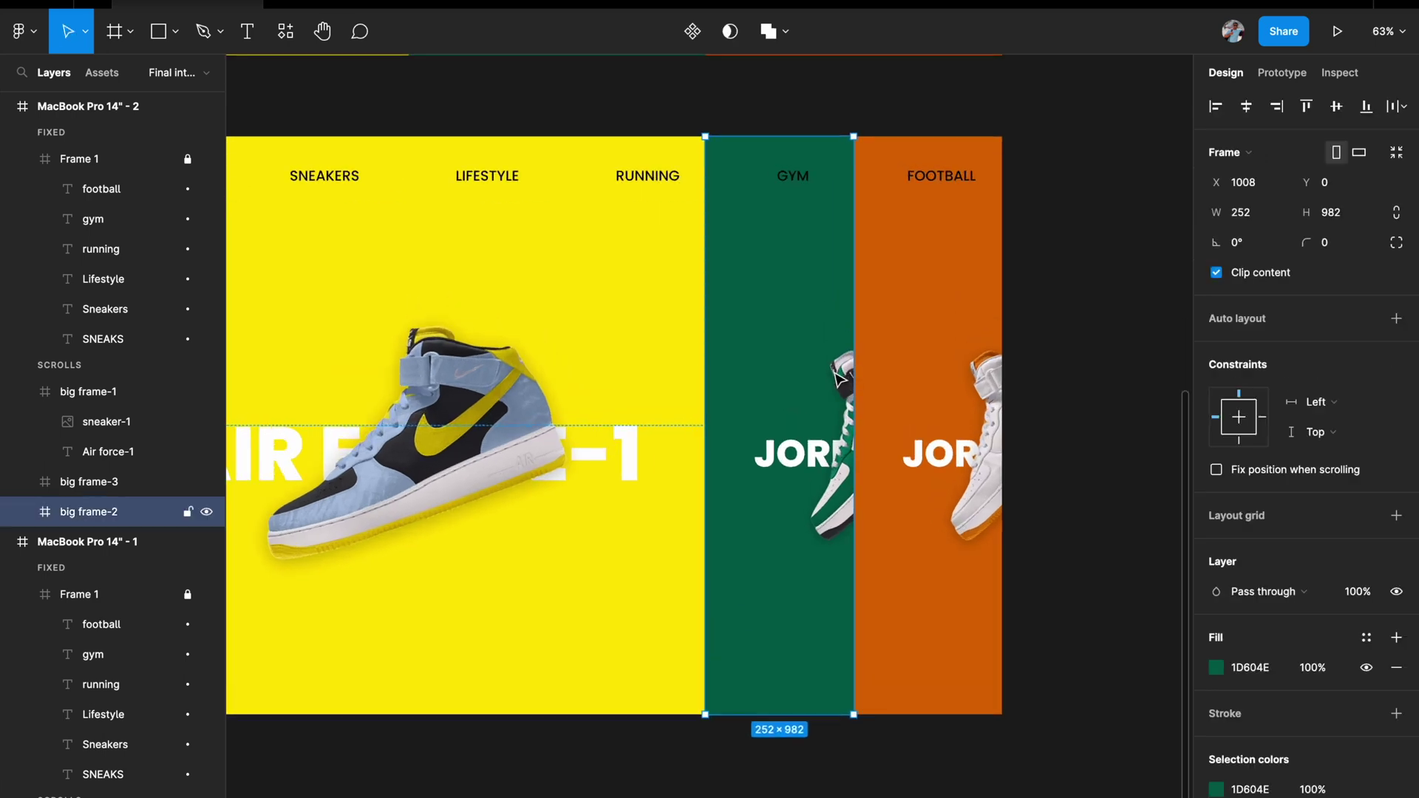
{"action": "scroll", "coordinate": [848, 381], "scroll_direction": "up", "scroll_amount": 2}
{"action": "left_click", "coordinate": [868, 309]}
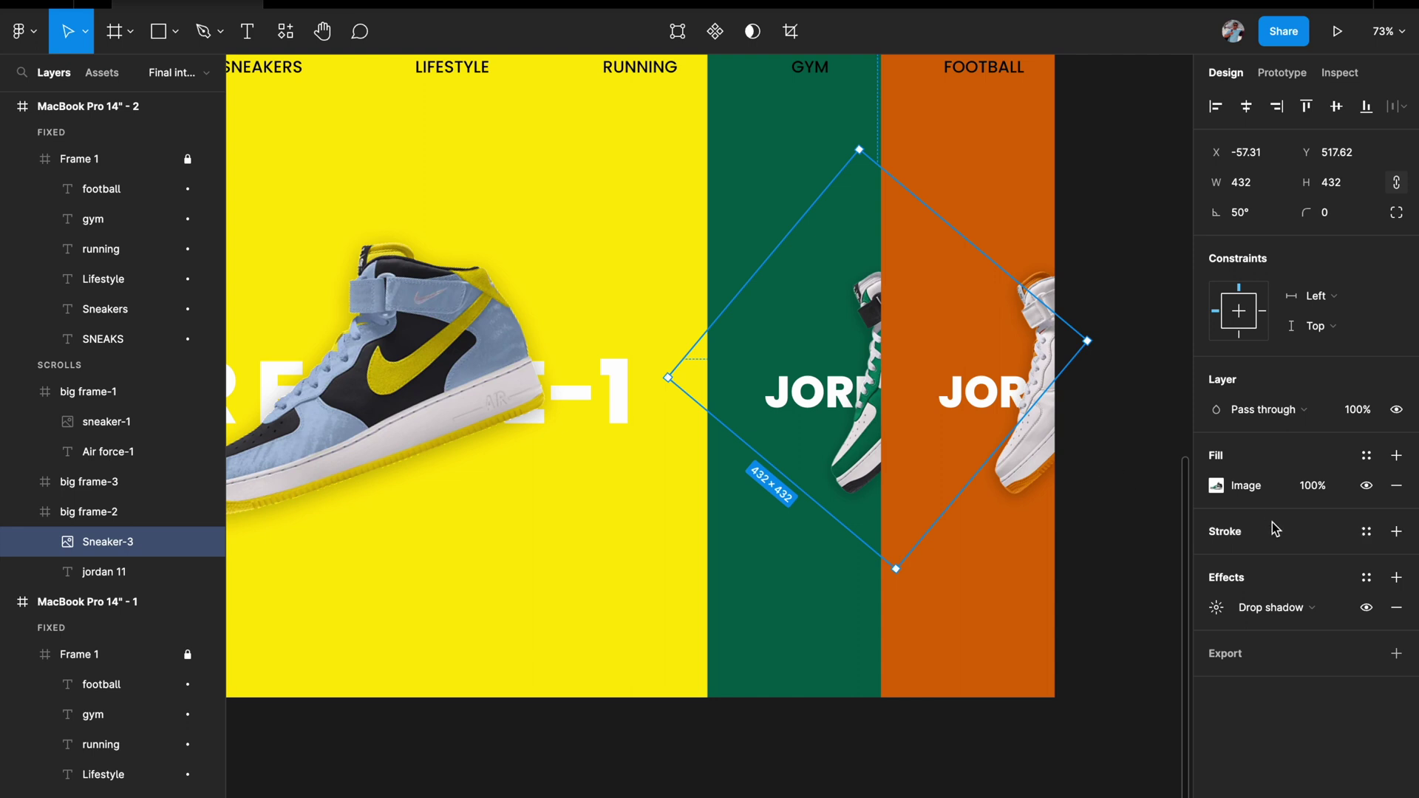
{"action": "key", "text": "k"}
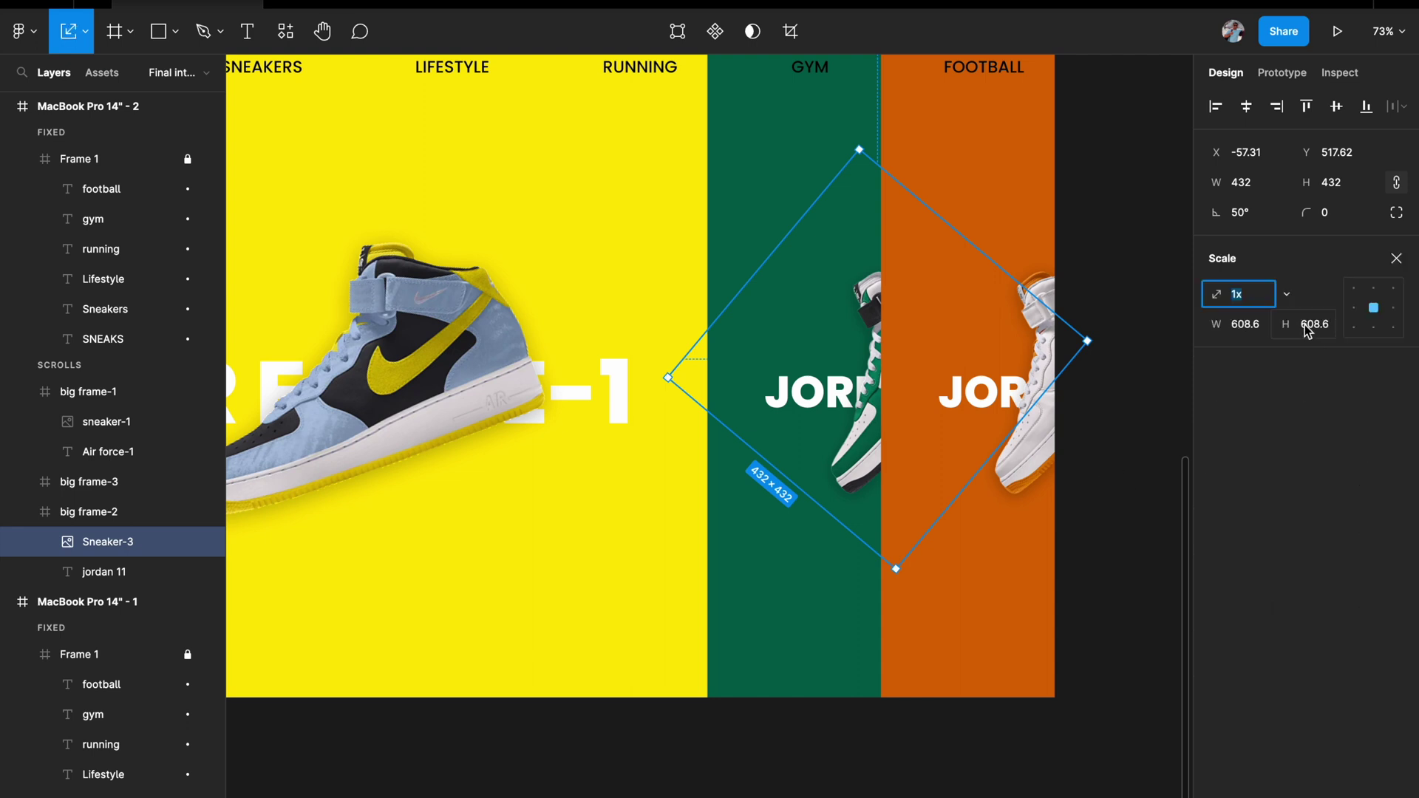
{"action": "type", "text": "0.5"}
{"action": "key", "text": "Return"}
{"action": "left_click_drag", "start_coordinate": [879, 369], "coordinate": [787, 370]}
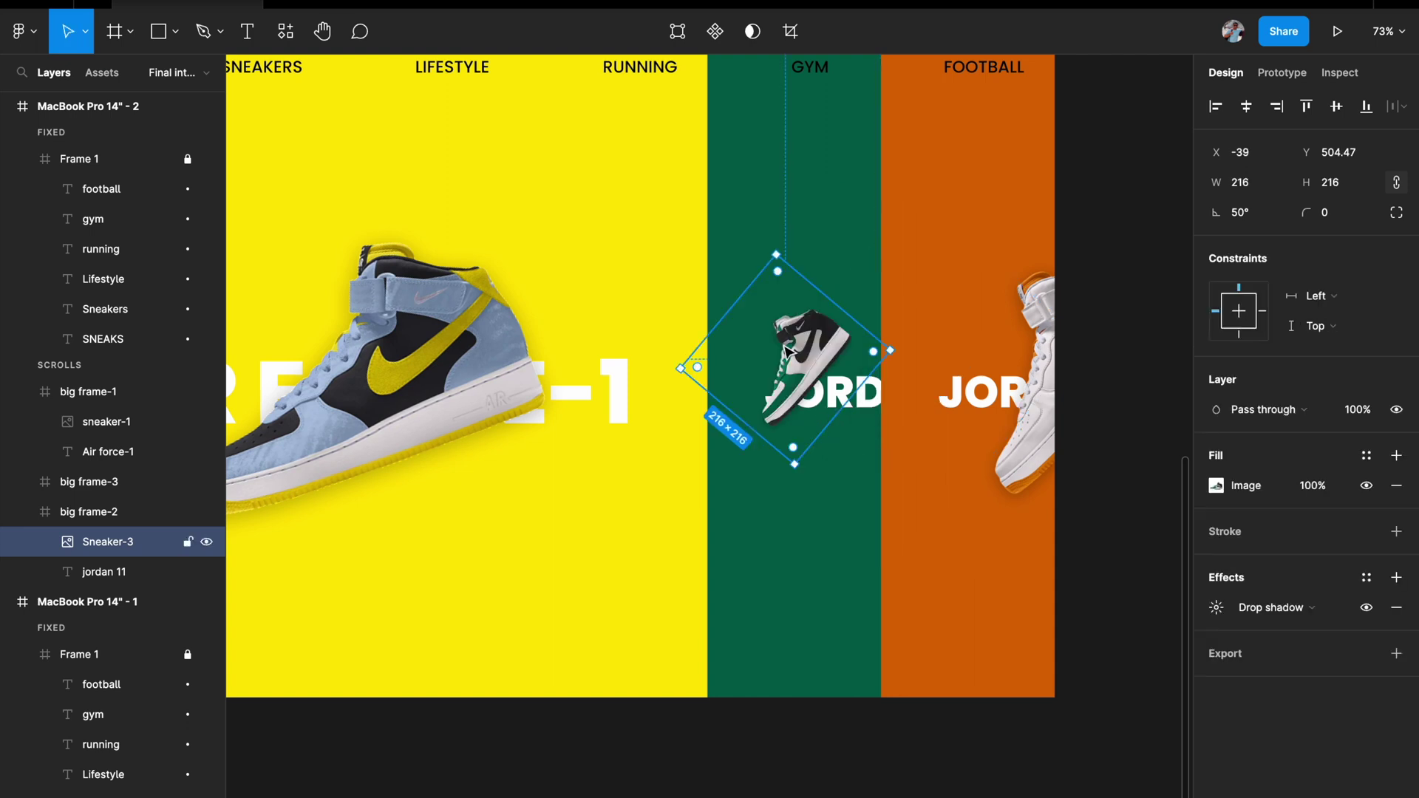
Scale the jordan 11 heading to 0.3 and centre it horizontally under the shoe
{"action": "left_click", "coordinate": [867, 409]}
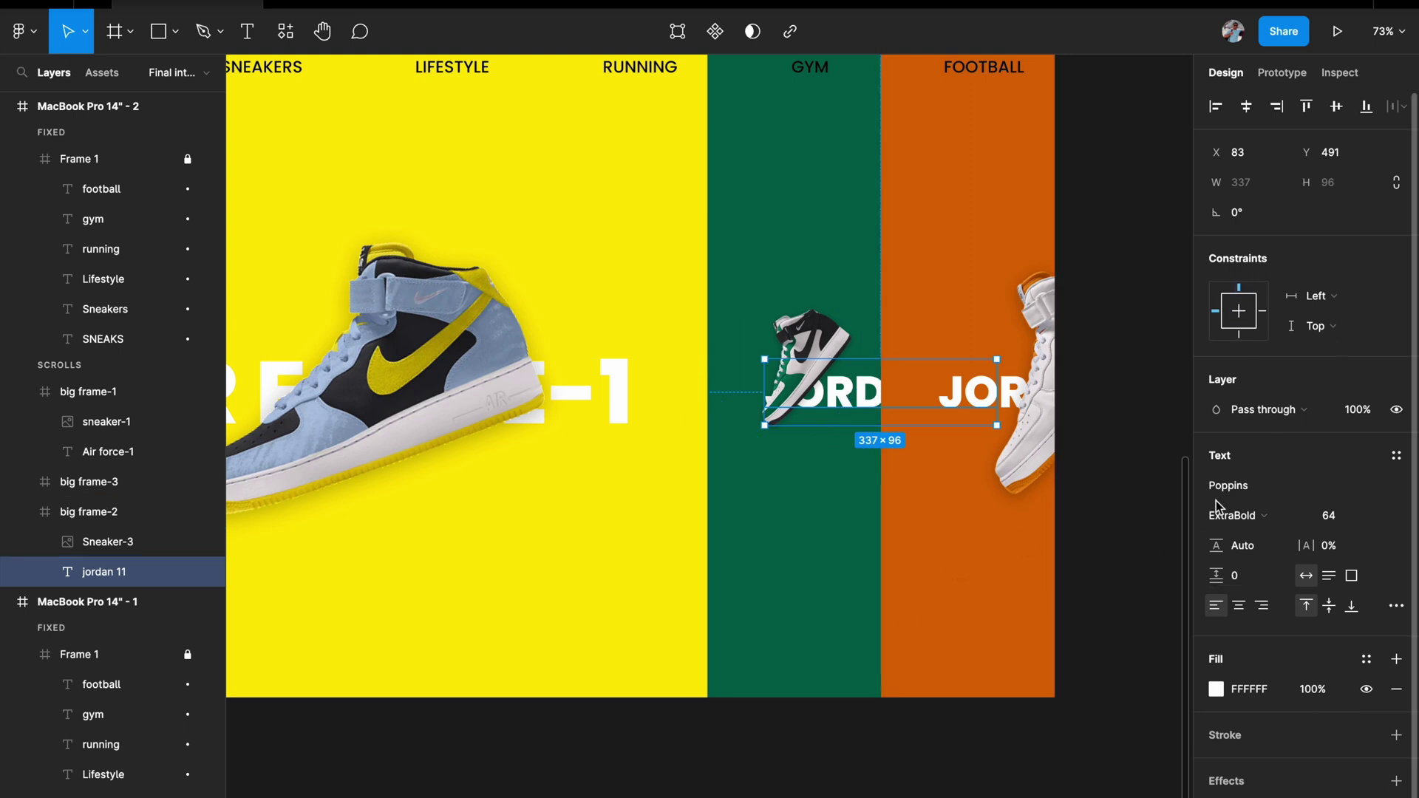
{"action": "key", "text": "k"}
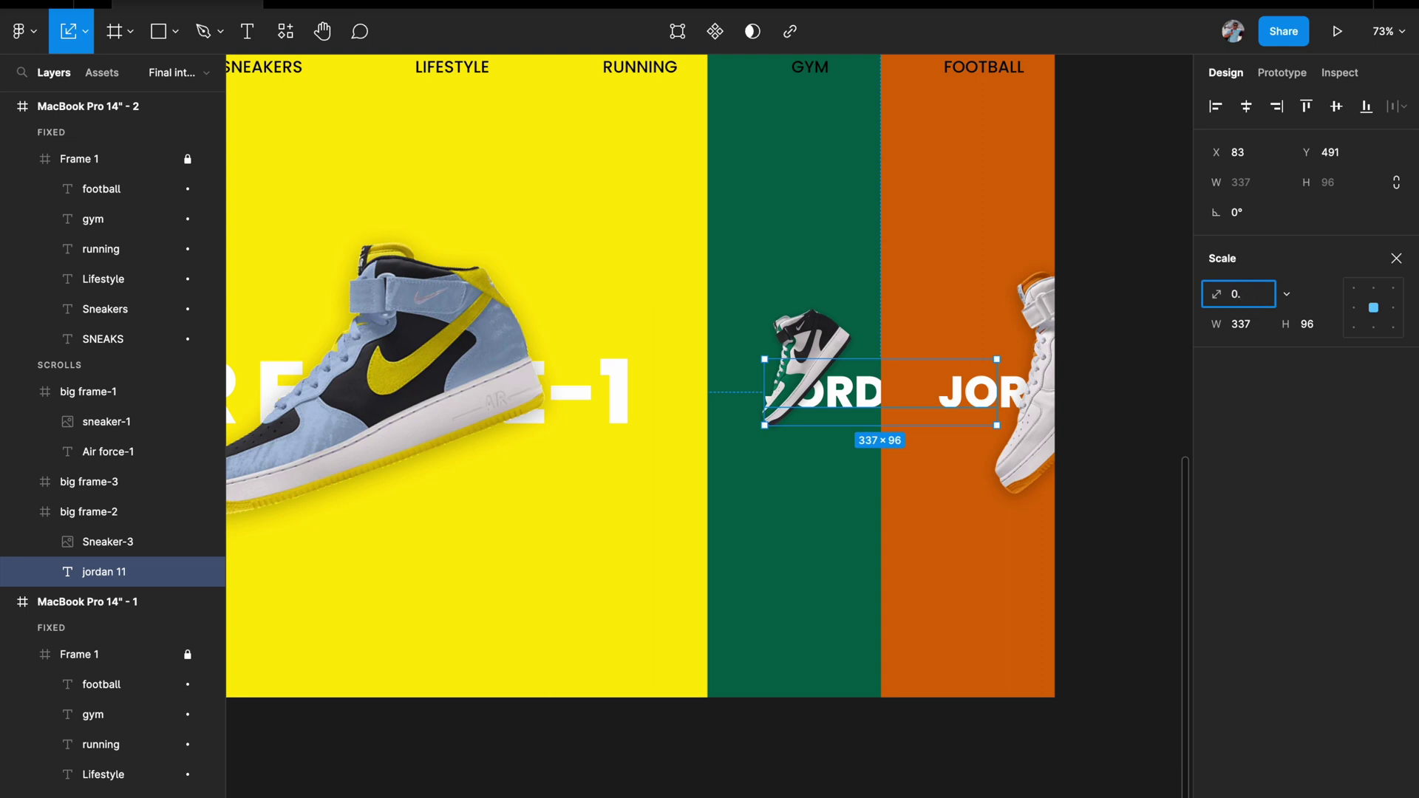
{"action": "key", "text": "Return"}
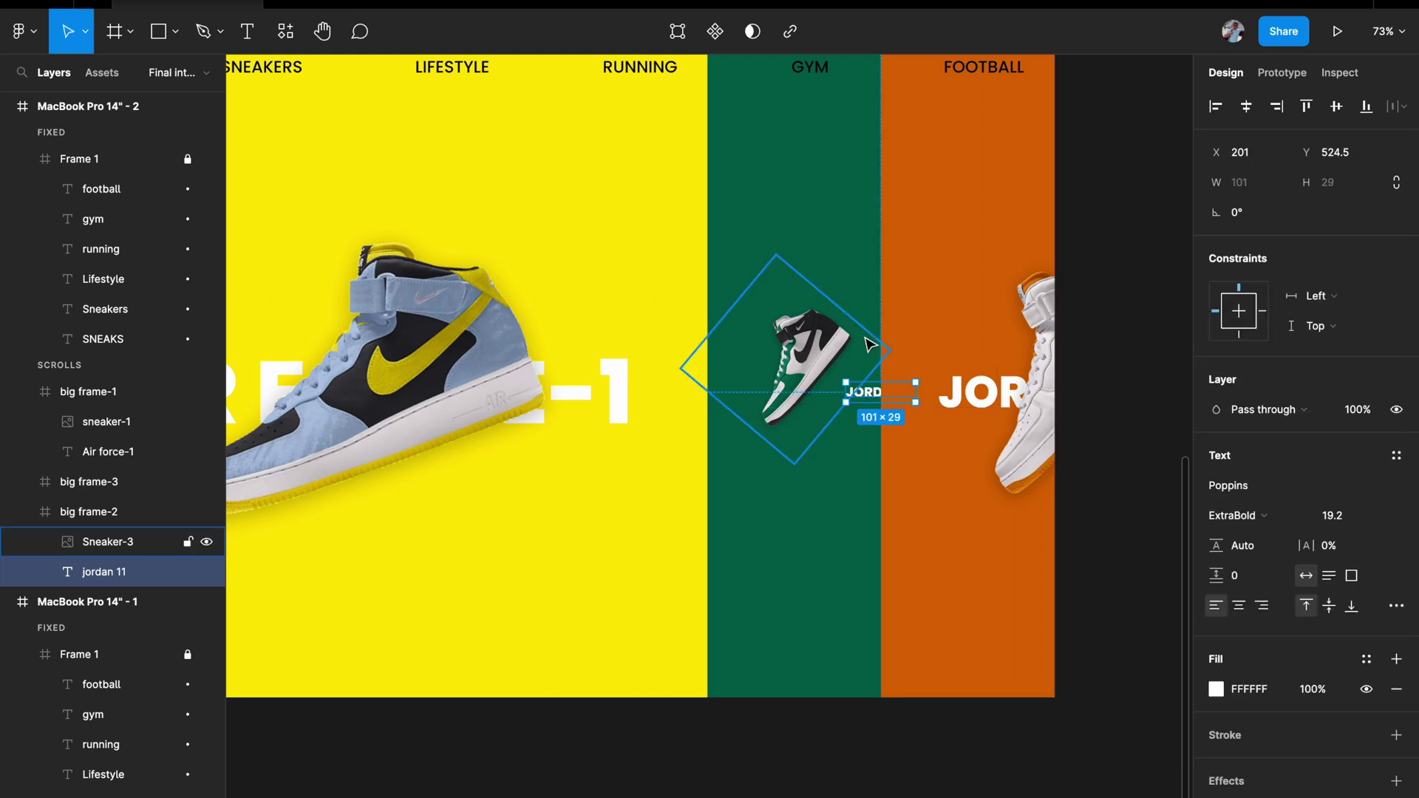
{"action": "left_click", "coordinate": [1246, 109]}
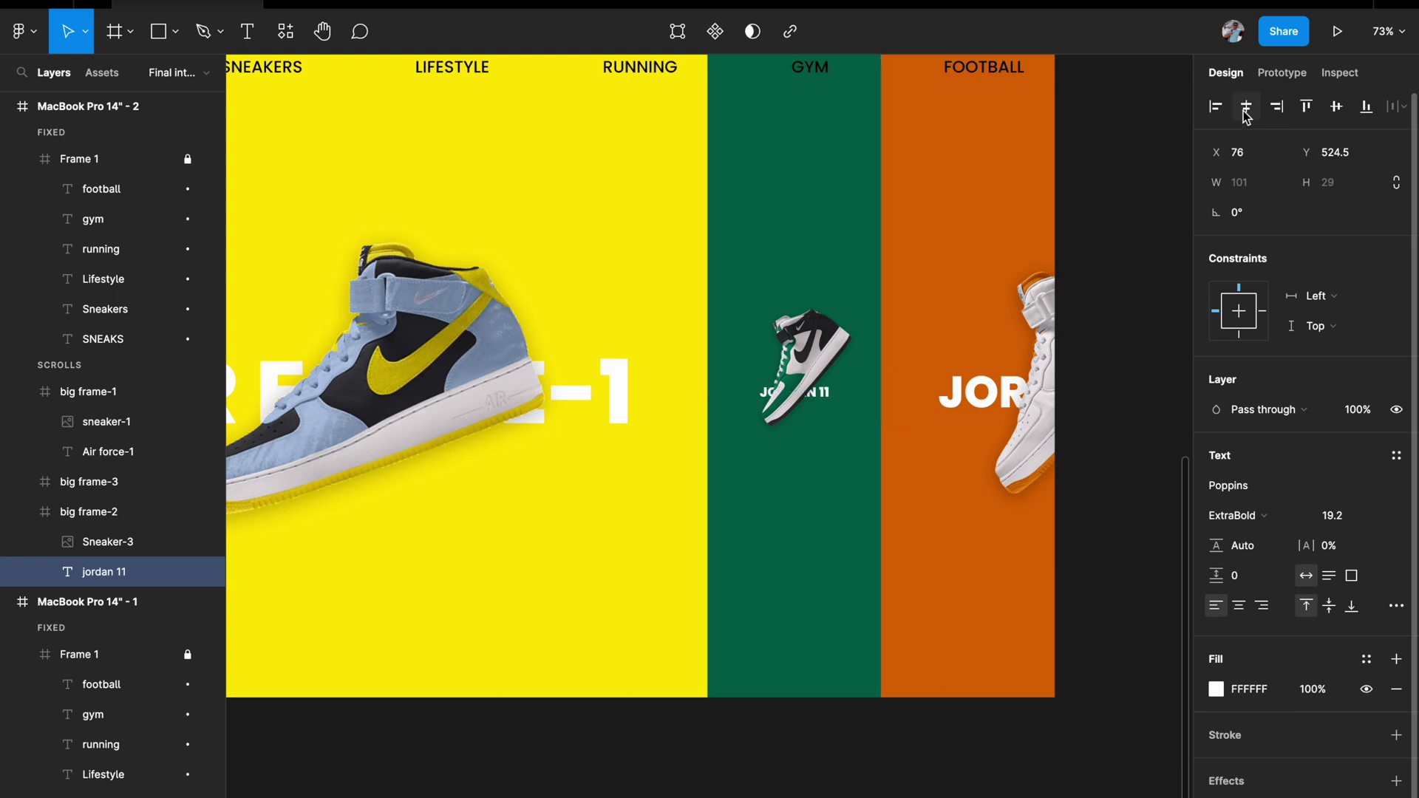
Vertically centre the JORDAN 11 label and set its layer opacity to 0%
{"action": "left_click", "coordinate": [1336, 106]}
{"action": "scroll", "coordinate": [768, 380], "scroll_direction": "down", "scroll_amount": 3}
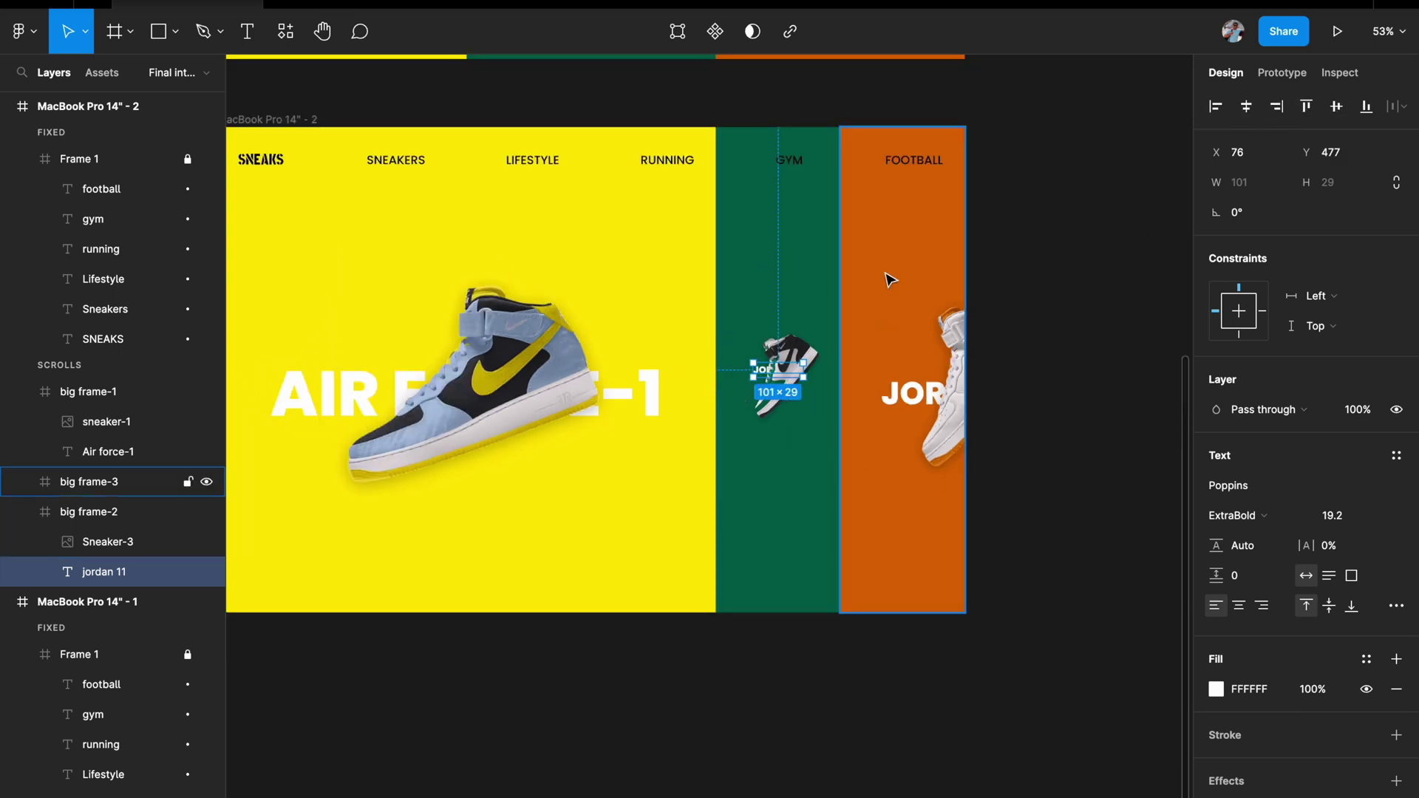
{"action": "scroll", "coordinate": [798, 387], "scroll_direction": "up", "scroll_amount": 2}
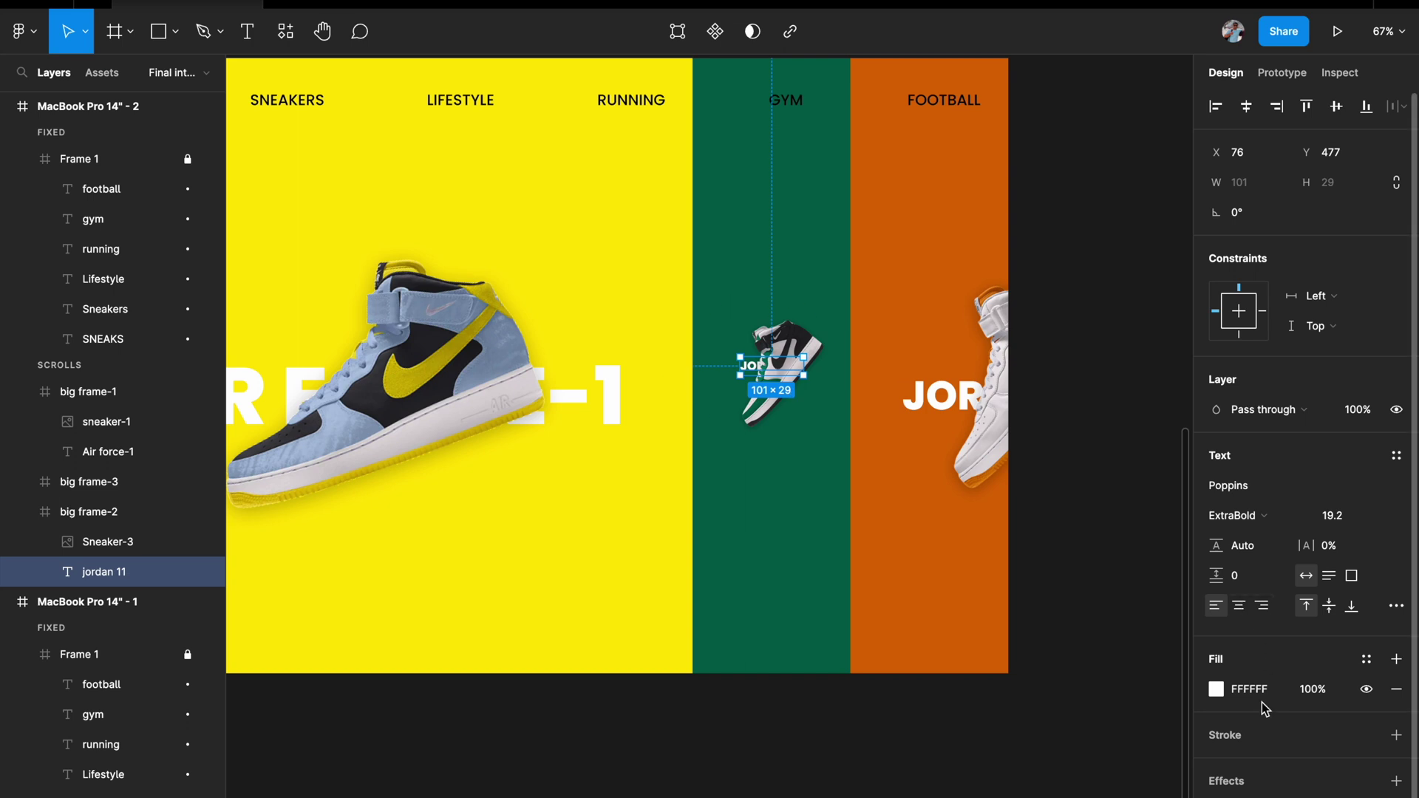
{"action": "scroll", "coordinate": [801, 374], "scroll_direction": "left", "scroll_amount": 2}
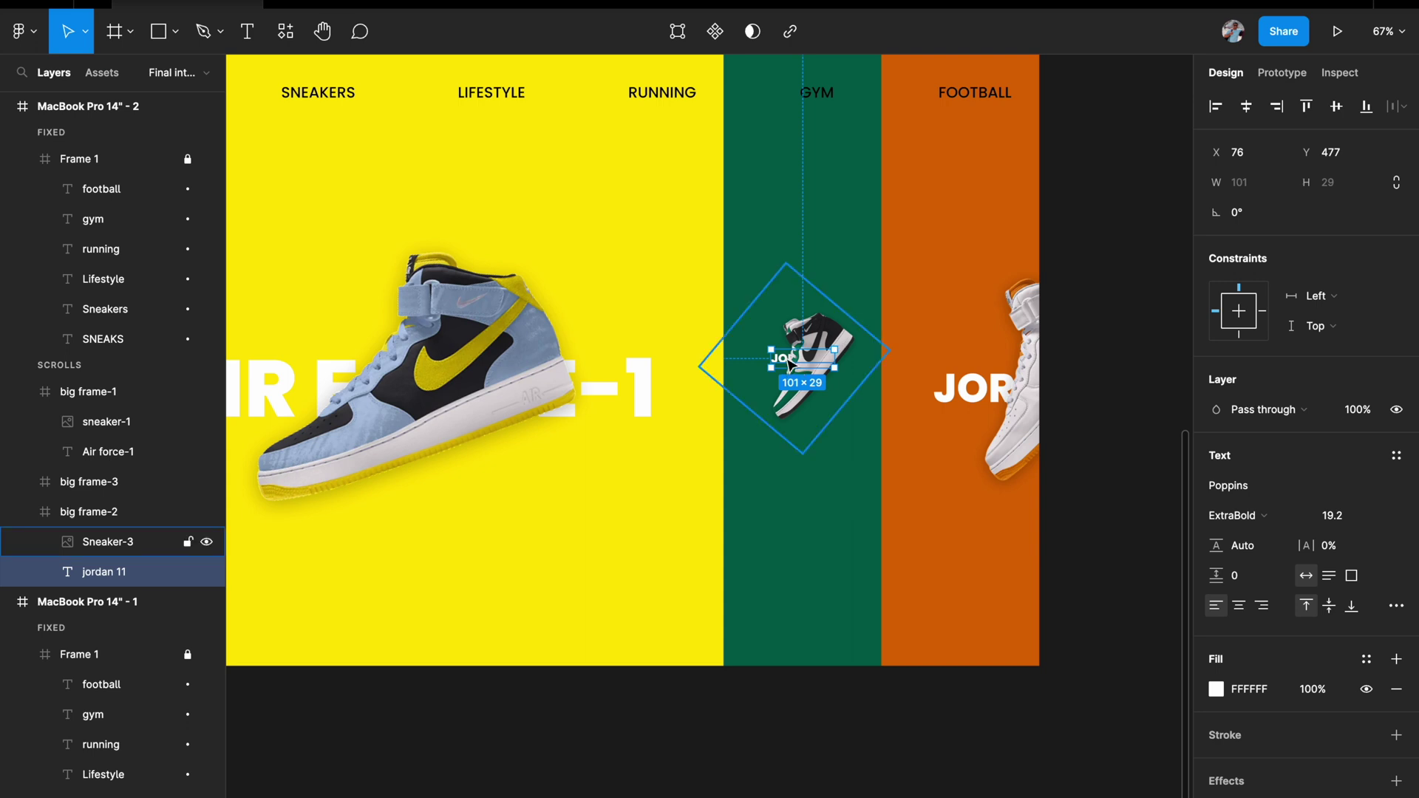
{"action": "left_click", "coordinate": [1369, 416]}
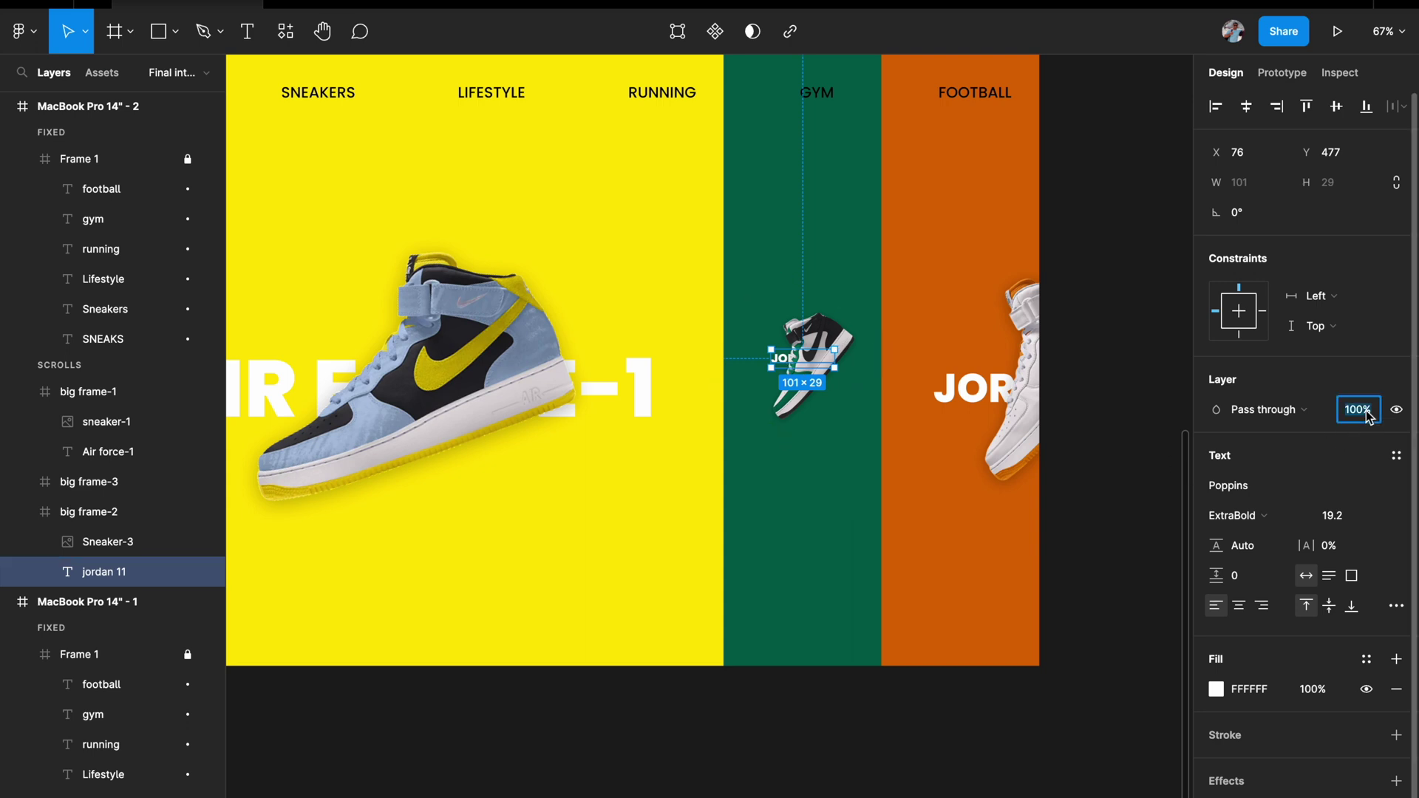
{"action": "type", "text": "0"}
{"action": "key", "text": "Return"}
{"action": "scroll", "coordinate": [928, 335], "scroll_direction": "down", "scroll_amount": 2}
{"action": "scroll", "coordinate": [929, 336], "scroll_direction": "up", "scroll_amount": 5}
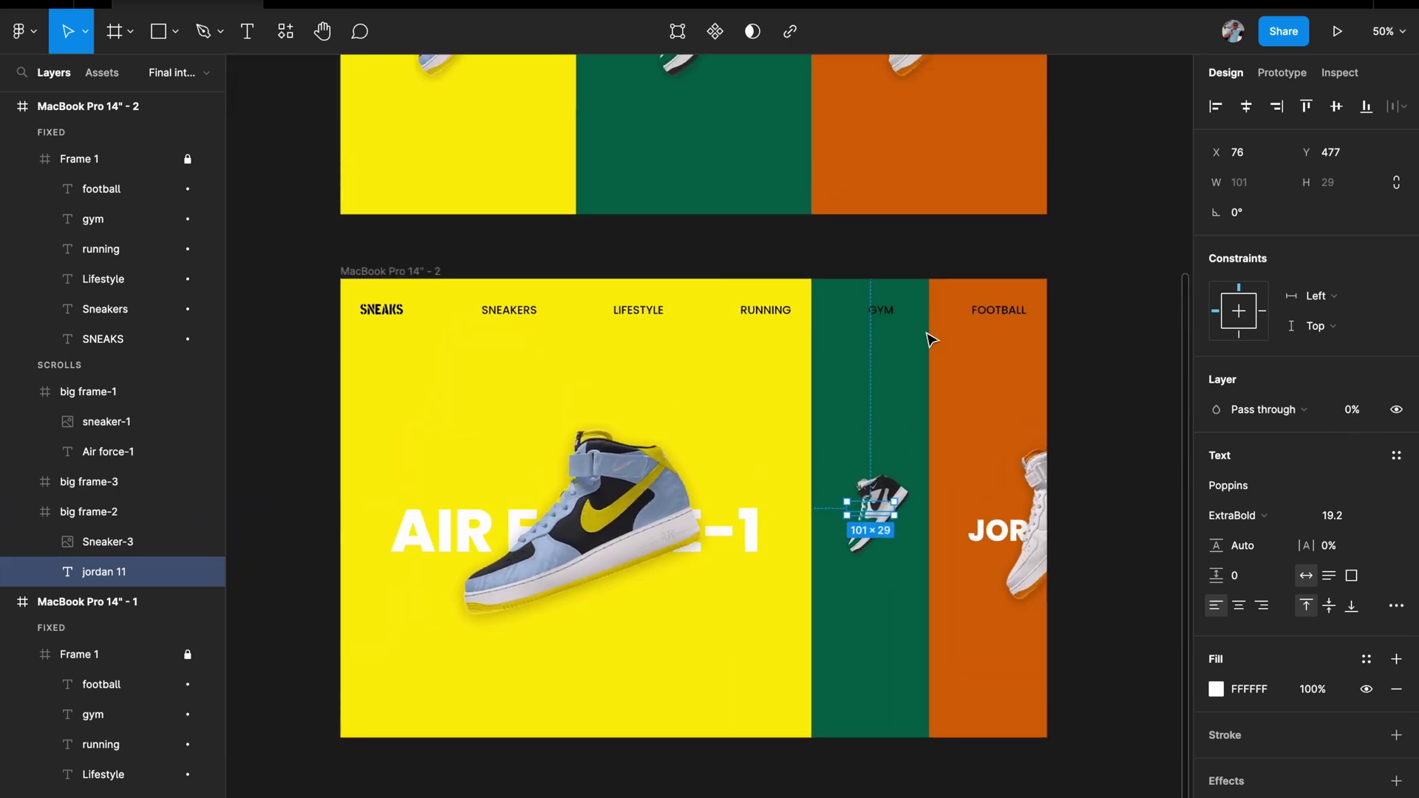
{"action": "scroll", "coordinate": [874, 646], "scroll_direction": "down", "scroll_amount": 1}
{"action": "scroll", "coordinate": [875, 646], "scroll_direction": "up", "scroll_amount": 2}
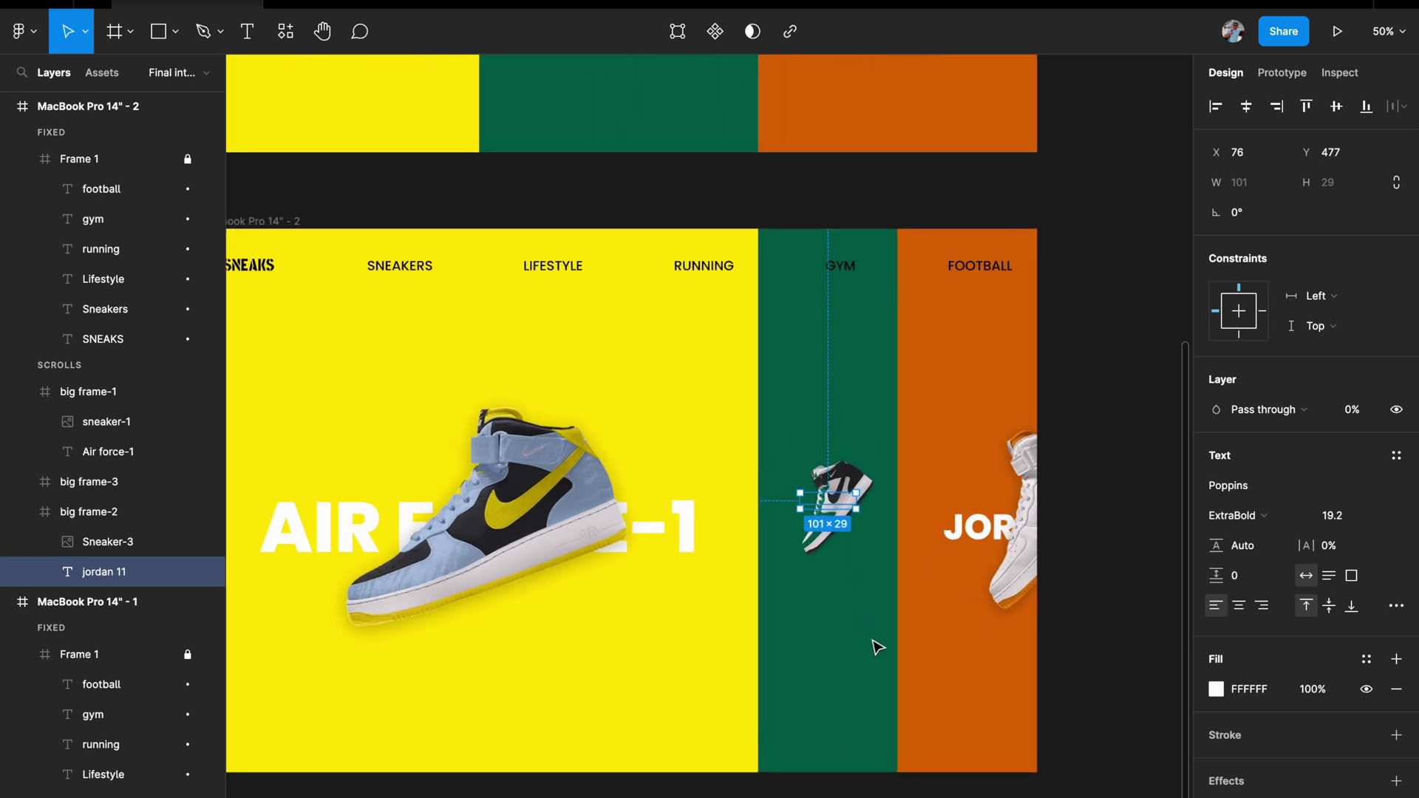
{"action": "scroll", "coordinate": [849, 482], "scroll_direction": "down", "scroll_amount": 1}
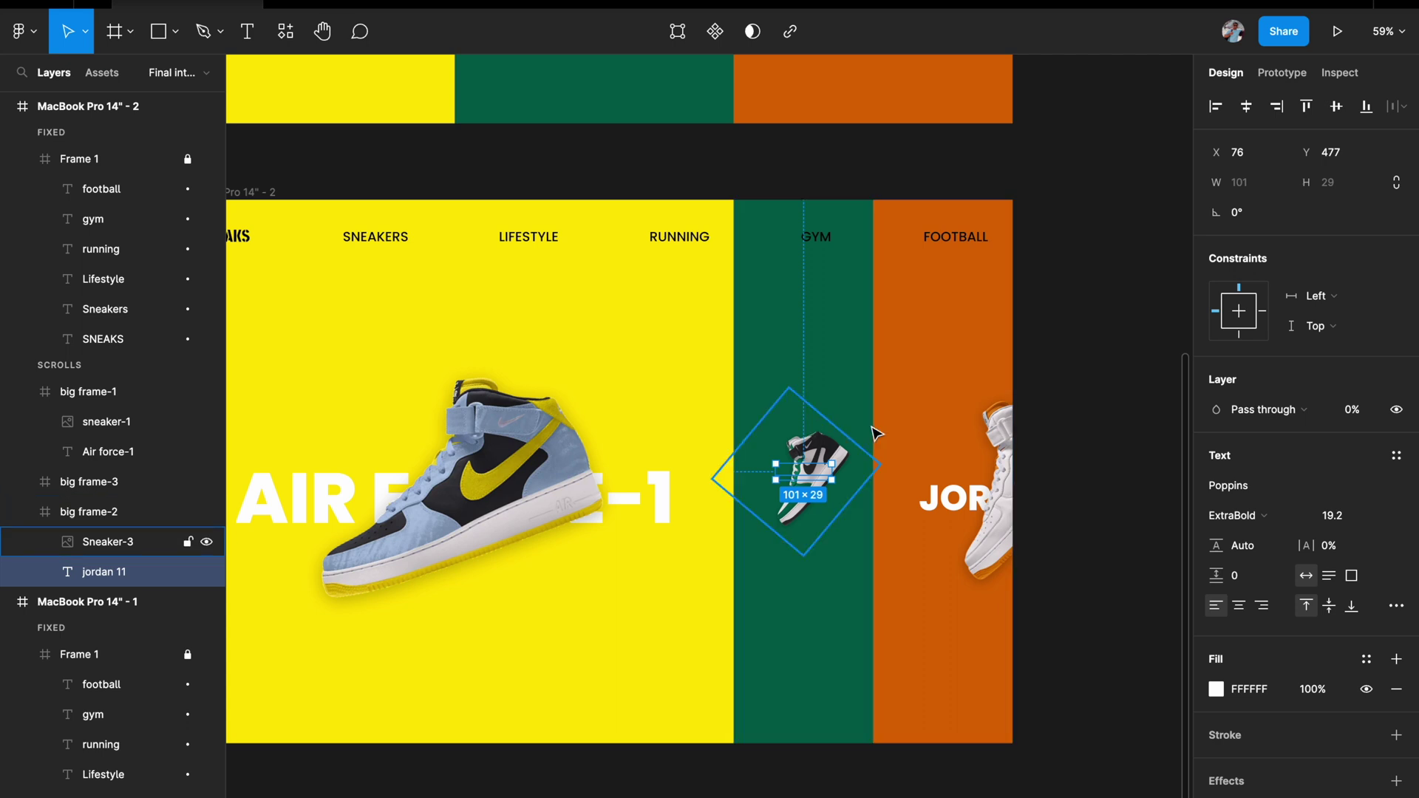
{"action": "left_click", "coordinate": [1019, 448]}
{"action": "left_click", "coordinate": [1019, 449]}
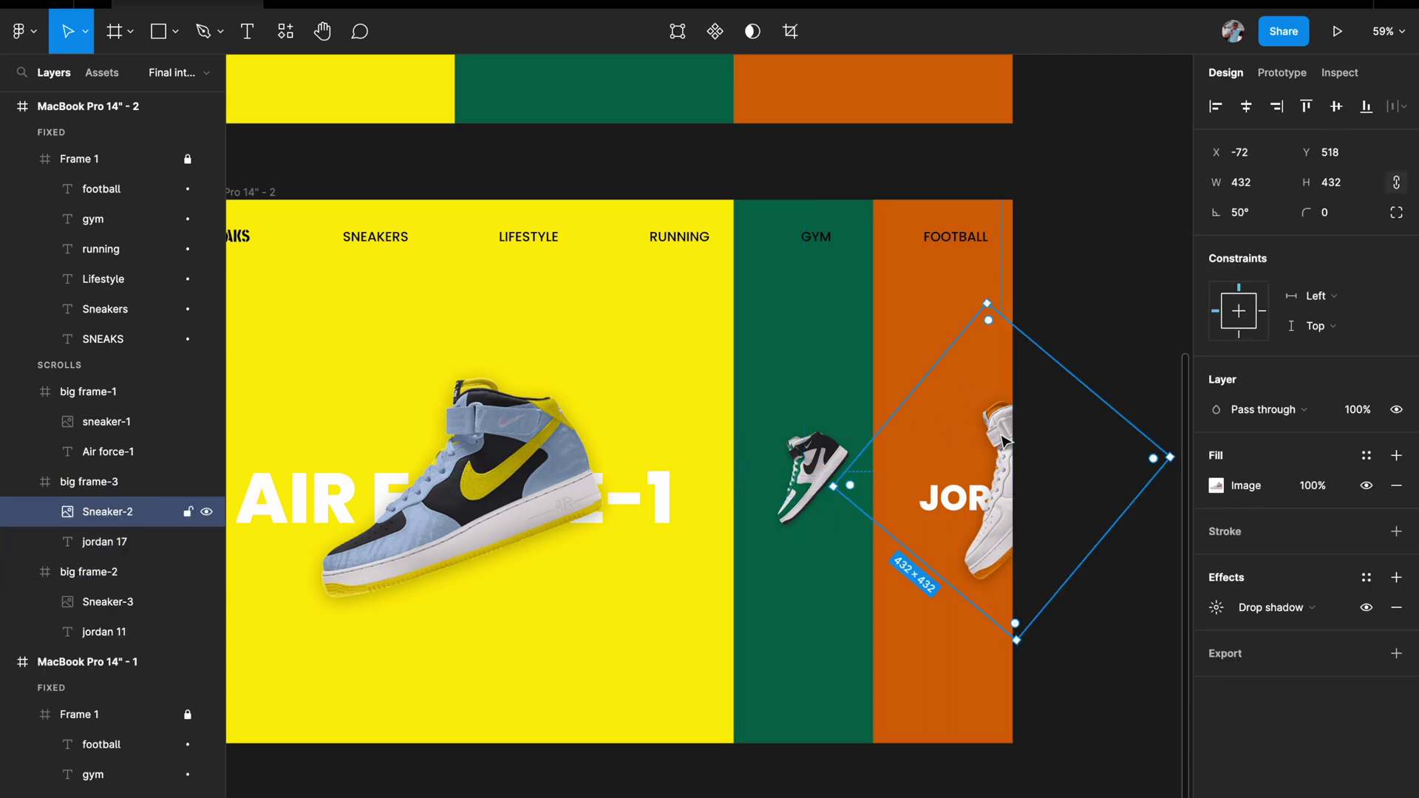
{"action": "type", "text": "k0.5"}
{"action": "key", "text": "Return"}
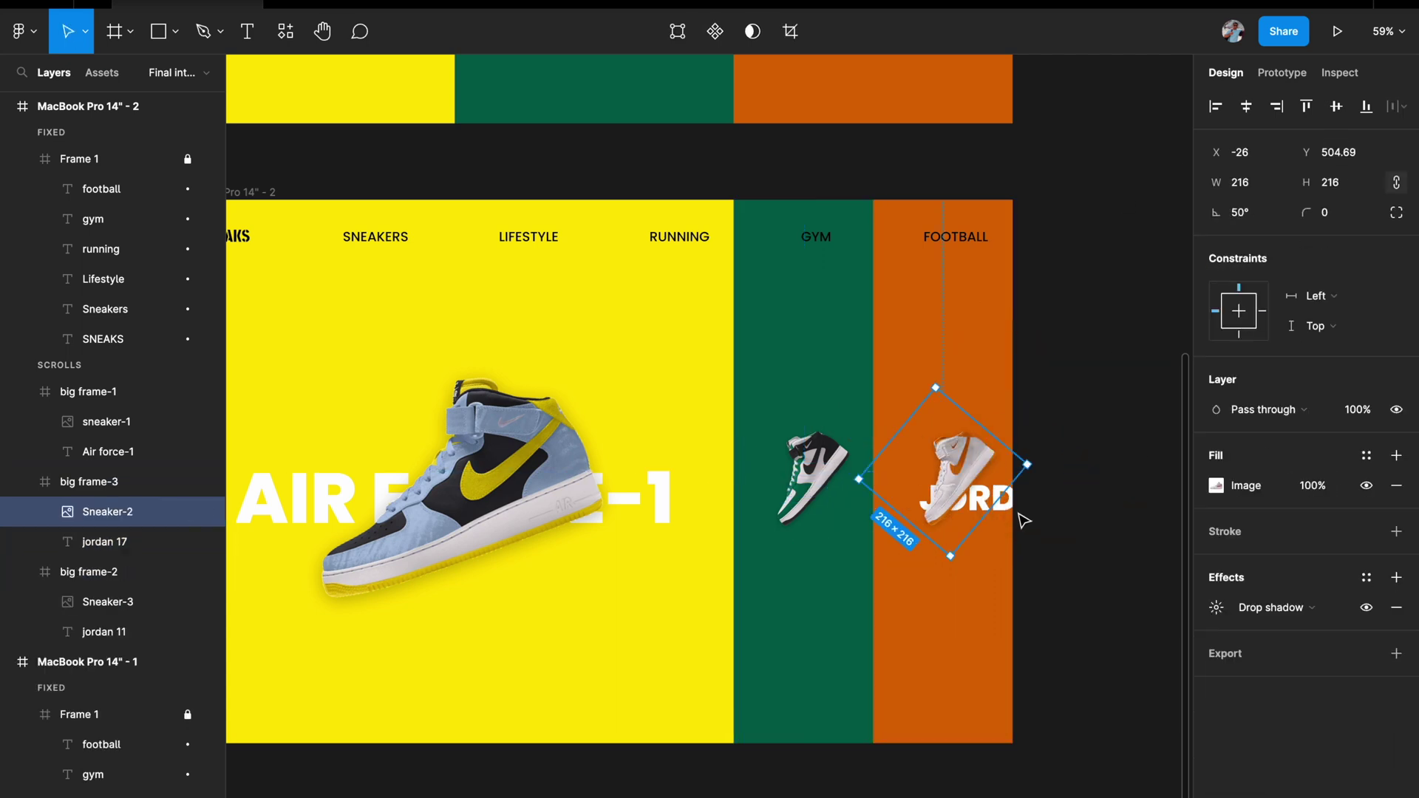
{"action": "left_click", "coordinate": [991, 497]}
{"action": "type", "text": "k0.5"}
{"action": "key", "text": "Return"}
{"action": "left_click", "coordinate": [1030, 532]}
{"action": "scroll", "coordinate": [1116, 532], "scroll_direction": "down", "scroll_amount": 5}
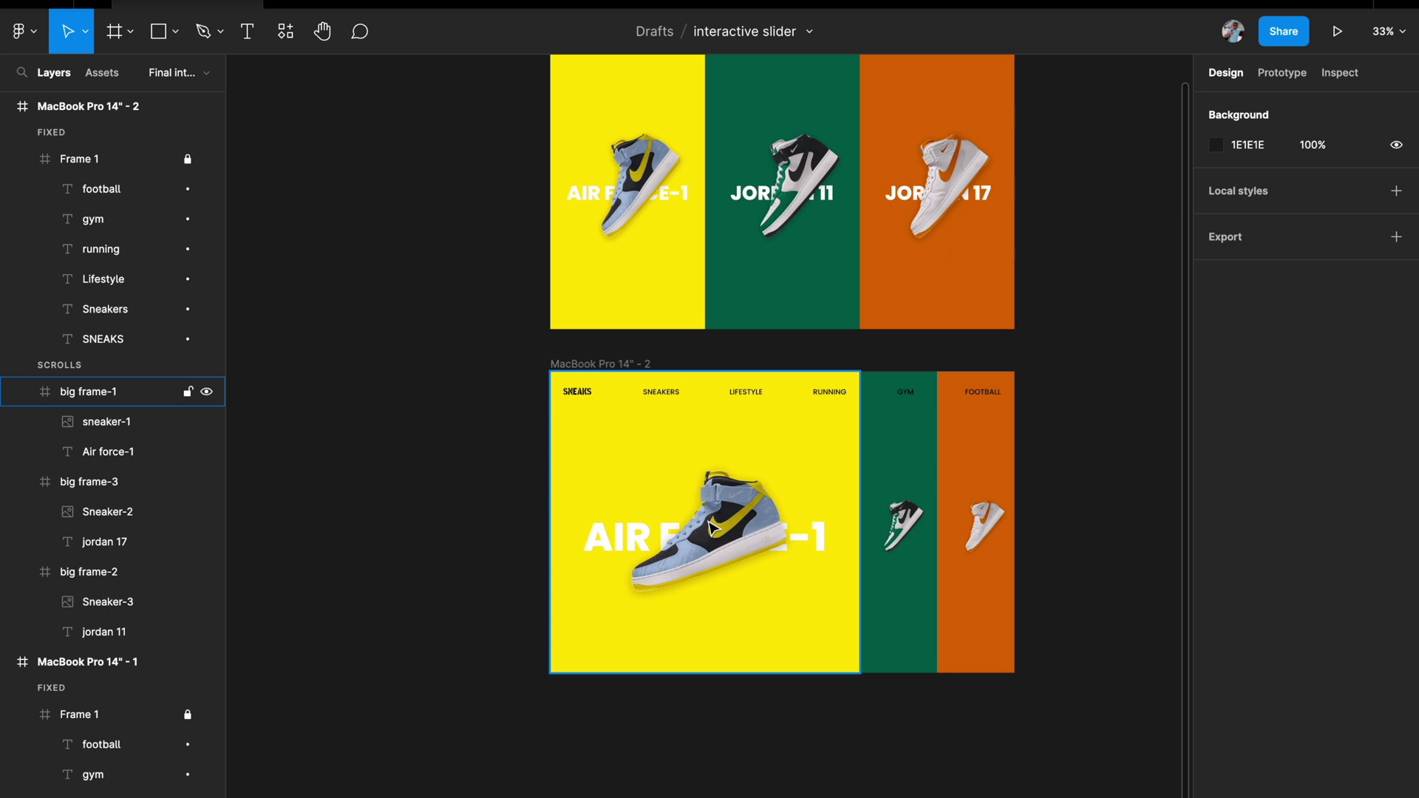
{"action": "scroll", "coordinate": [712, 527], "scroll_direction": "right", "scroll_amount": 2}
{"action": "scroll", "coordinate": [711, 527], "scroll_direction": "down", "scroll_amount": 1}
{"action": "scroll", "coordinate": [712, 527], "scroll_direction": "down", "scroll_amount": 2, "text": "ctrl"}
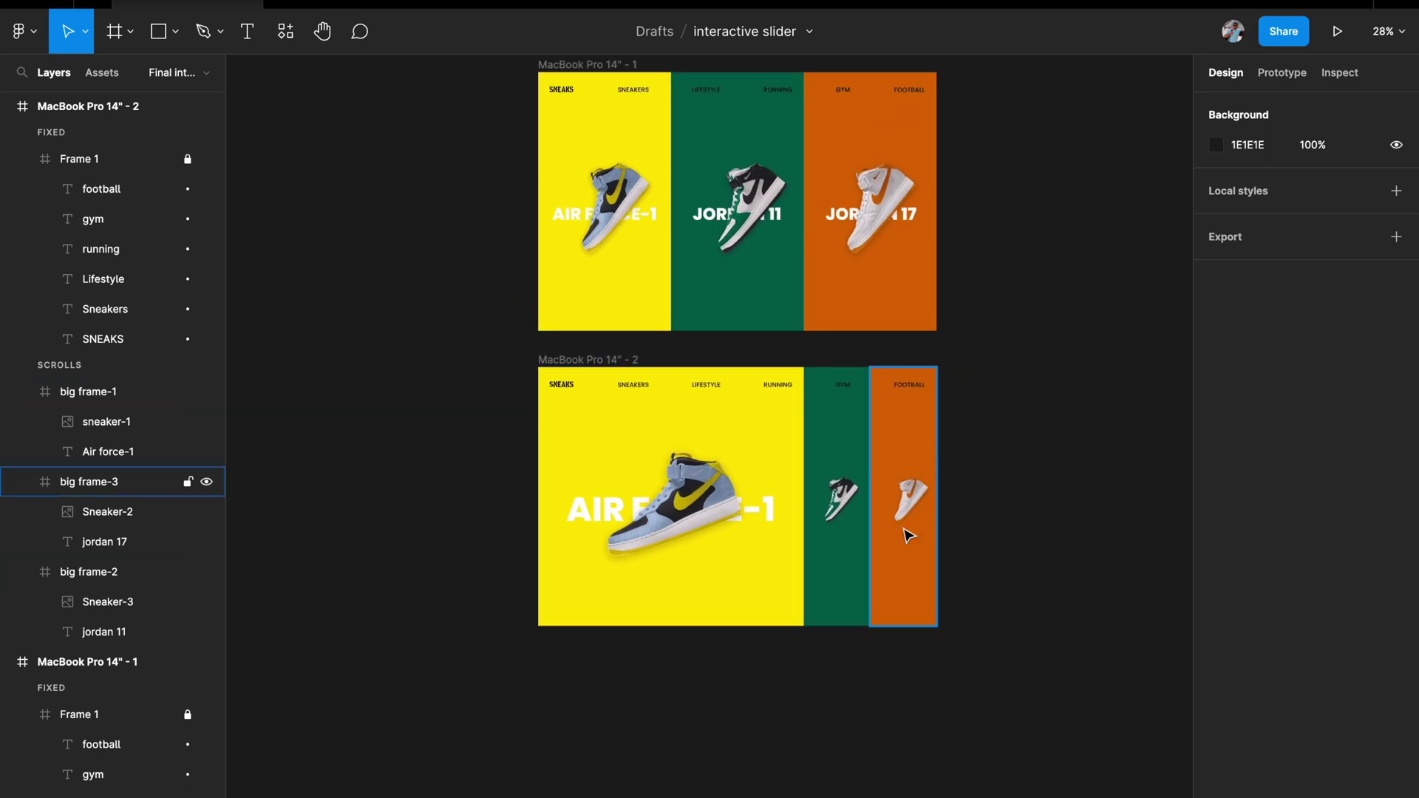
{"action": "scroll", "coordinate": [845, 564], "scroll_direction": "up", "scroll_amount": 2, "text": "ctrl"}
{"action": "scroll", "coordinate": [850, 566], "scroll_direction": "up", "scroll_amount": 1}
{"action": "scroll", "coordinate": [850, 566], "scroll_direction": "right", "scroll_amount": 1}
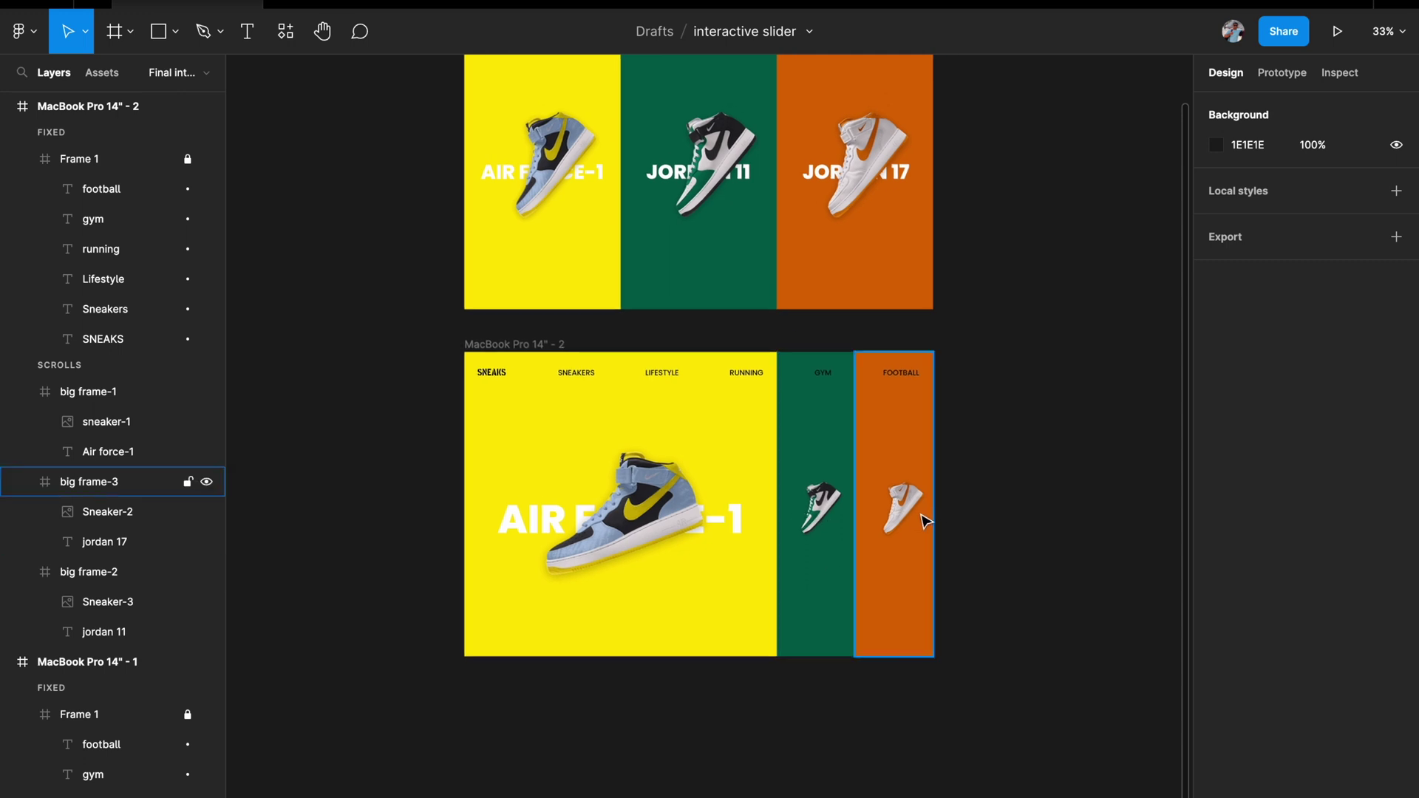
{"action": "scroll", "coordinate": [925, 521], "scroll_direction": "down", "scroll_amount": 5, "text": "ctrl"}
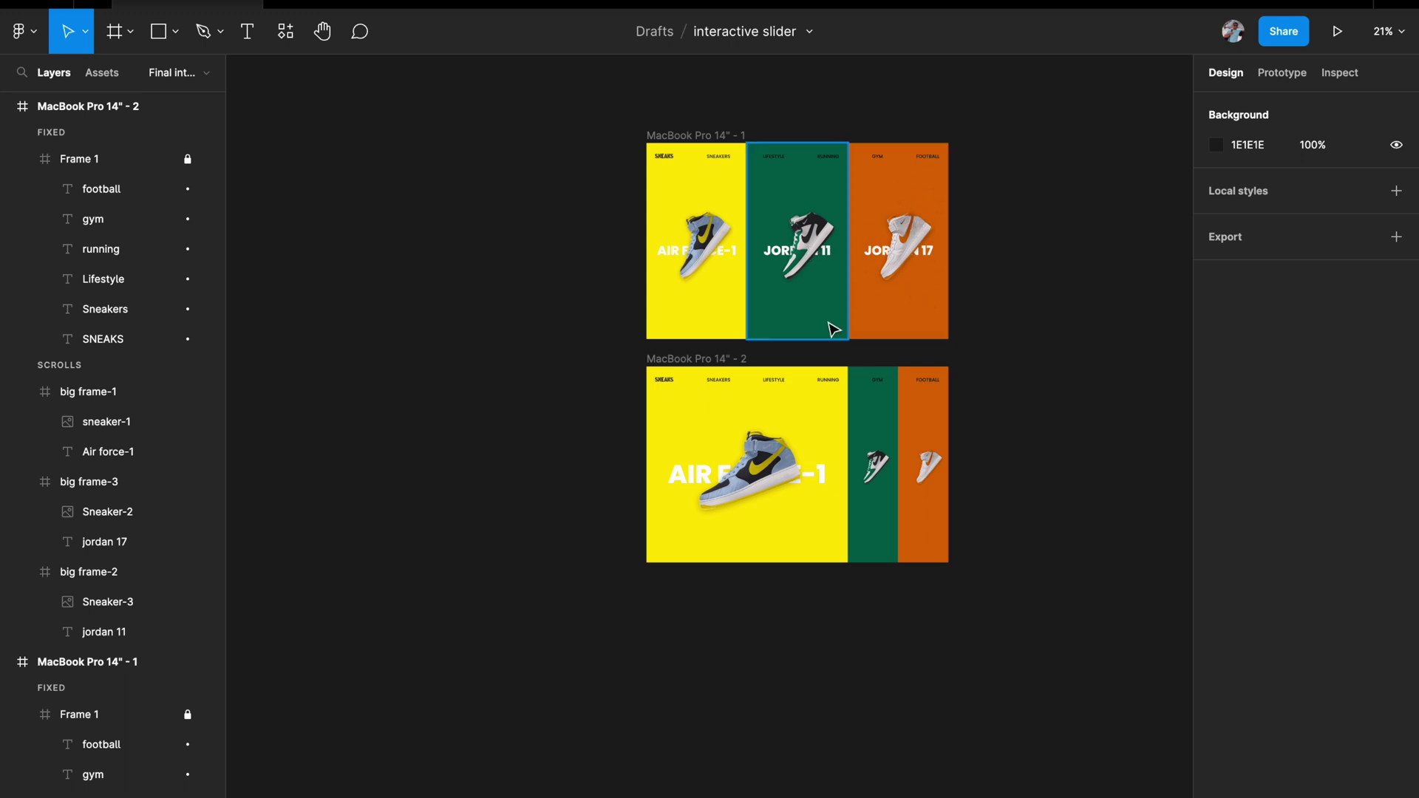
Widen the green Jordan 11 panel in the copied MacBook frame, then select the orange Jordan 17 panel
{"action": "left_click", "coordinate": [702, 358]}
{"action": "left_click", "coordinate": [702, 163]}
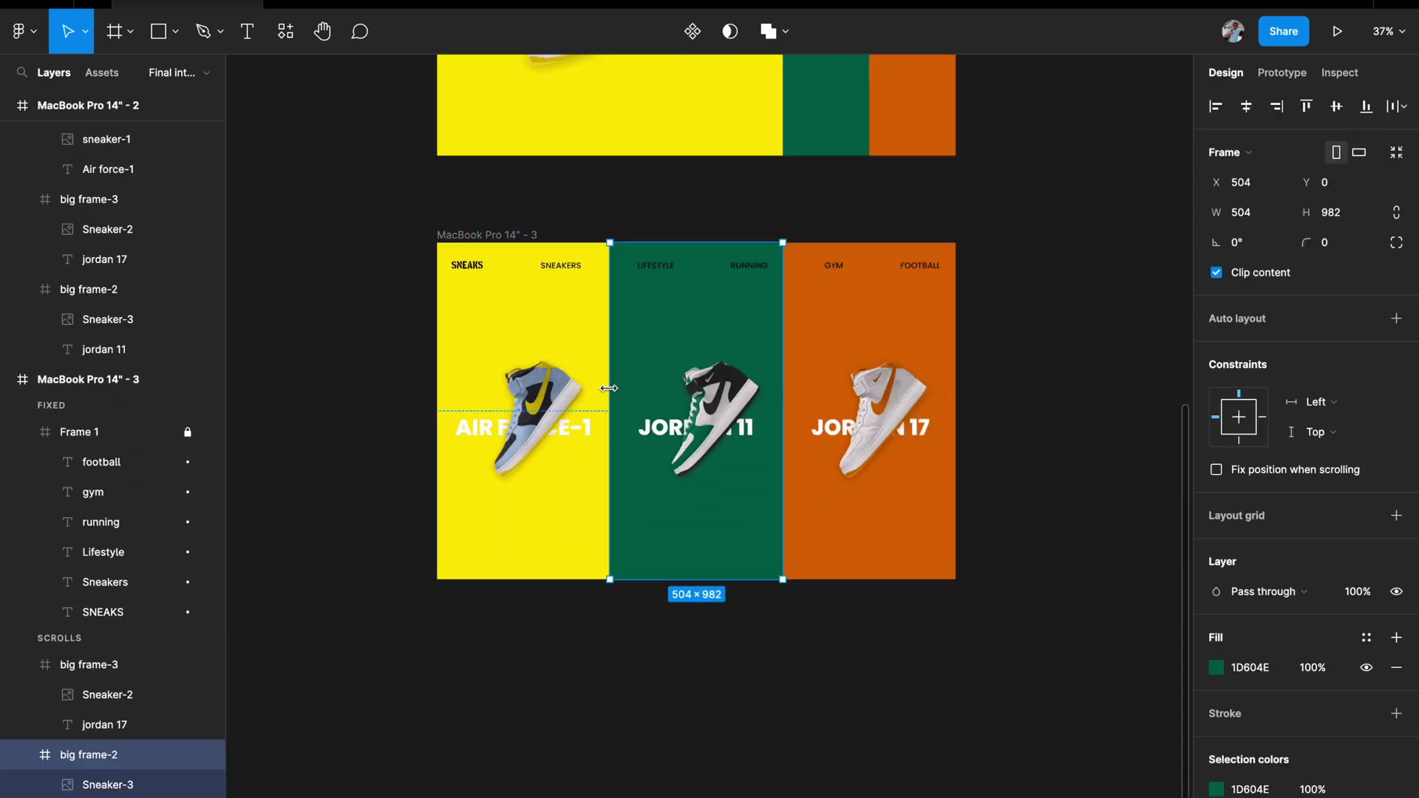
{"action": "left_click_drag", "start_coordinate": [709, 342], "coordinate": [570, 342]}
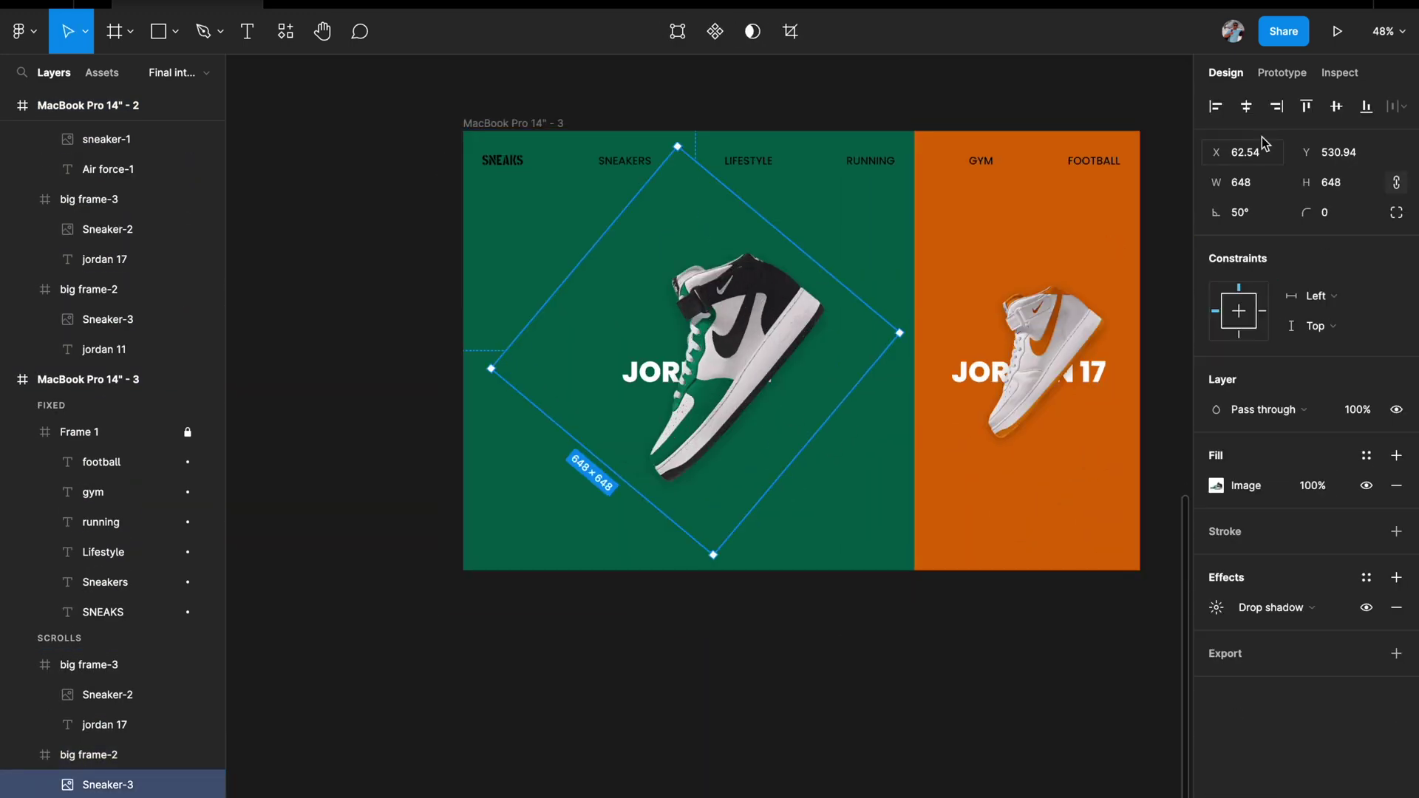
{"action": "type", "text": "20"}
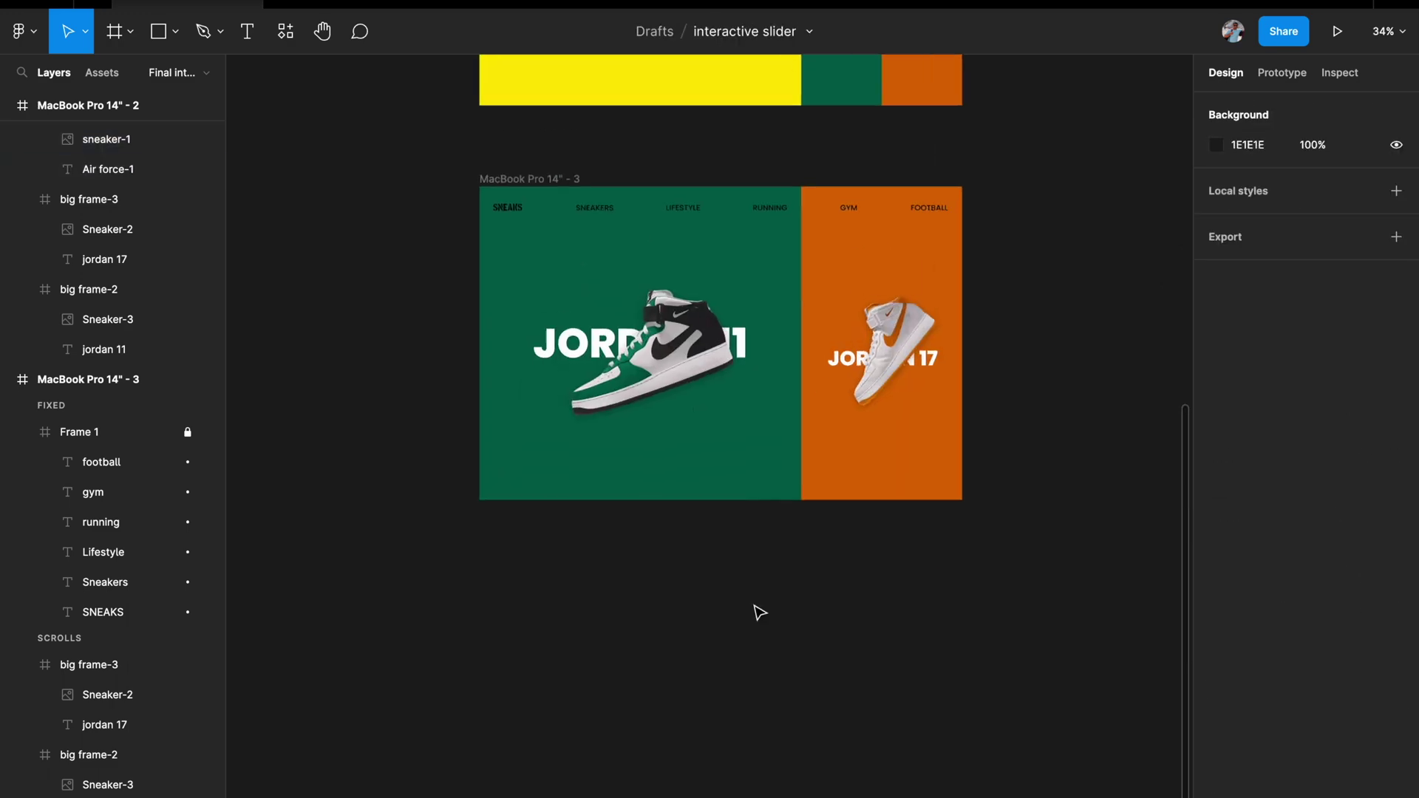
{"action": "left_click", "coordinate": [828, 344]}
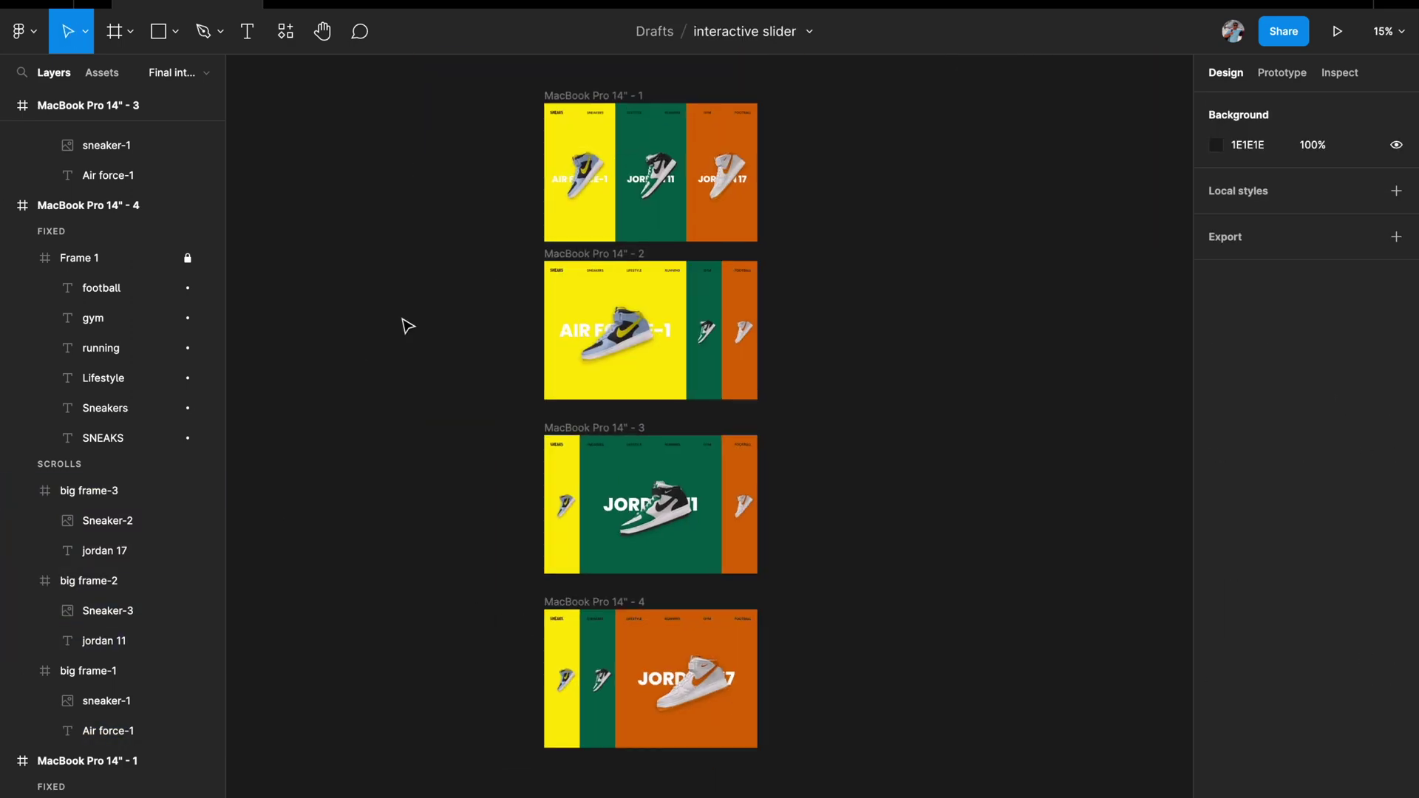
Review all four slider frames and bring up the Prototype settings with Shift+E
{"action": "scroll", "coordinate": [407, 326], "scroll_direction": "up", "scroll_amount": 4}
{"action": "scroll", "coordinate": [407, 326], "scroll_direction": "up", "scroll_amount": 3}
{"action": "scroll", "coordinate": [596, 273], "scroll_direction": "up", "scroll_amount": 4}
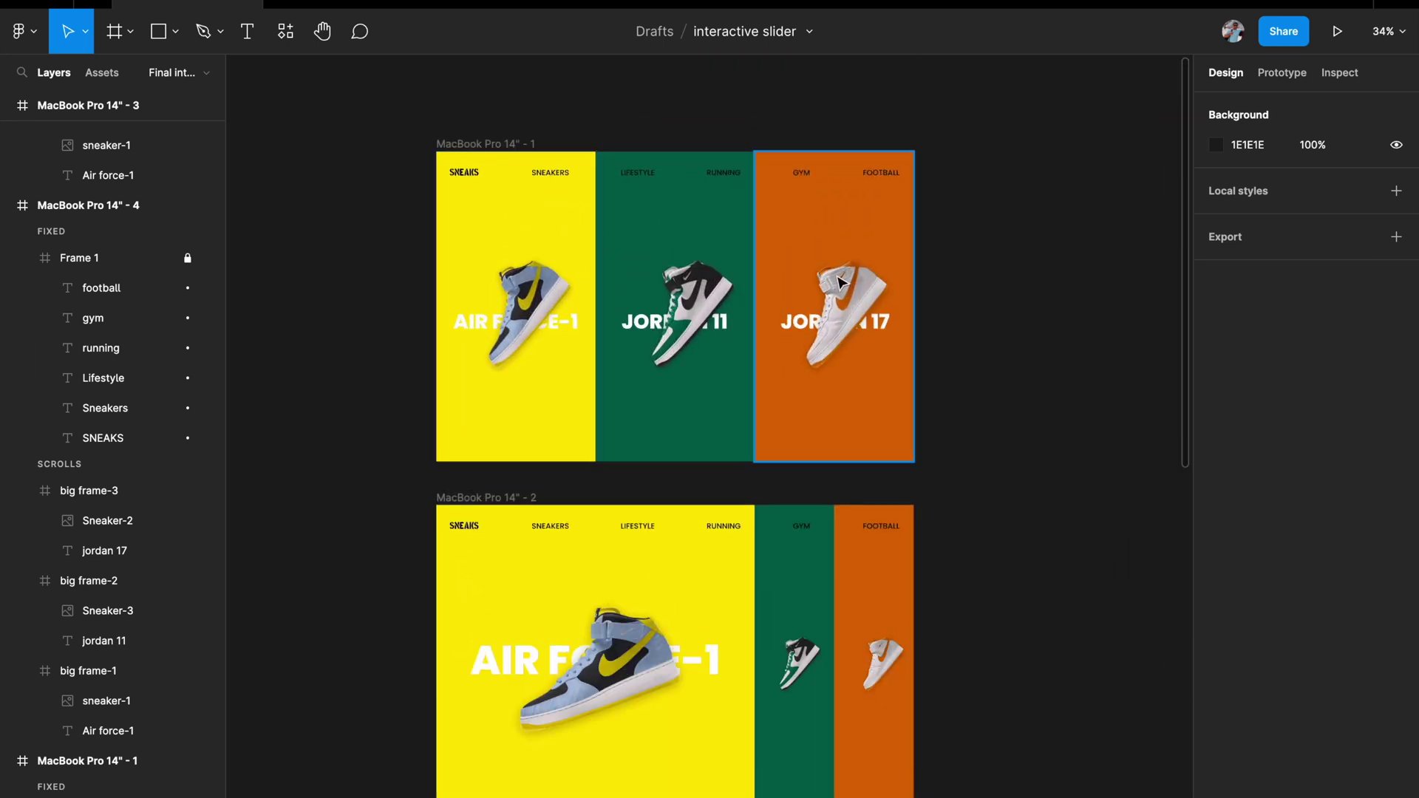
{"action": "scroll", "coordinate": [892, 281], "scroll_direction": "down", "scroll_amount": 5}
{"action": "scroll", "coordinate": [890, 278], "scroll_direction": "up", "scroll_amount": 2}
{"action": "scroll", "coordinate": [658, 367], "scroll_direction": "down", "scroll_amount": 2}
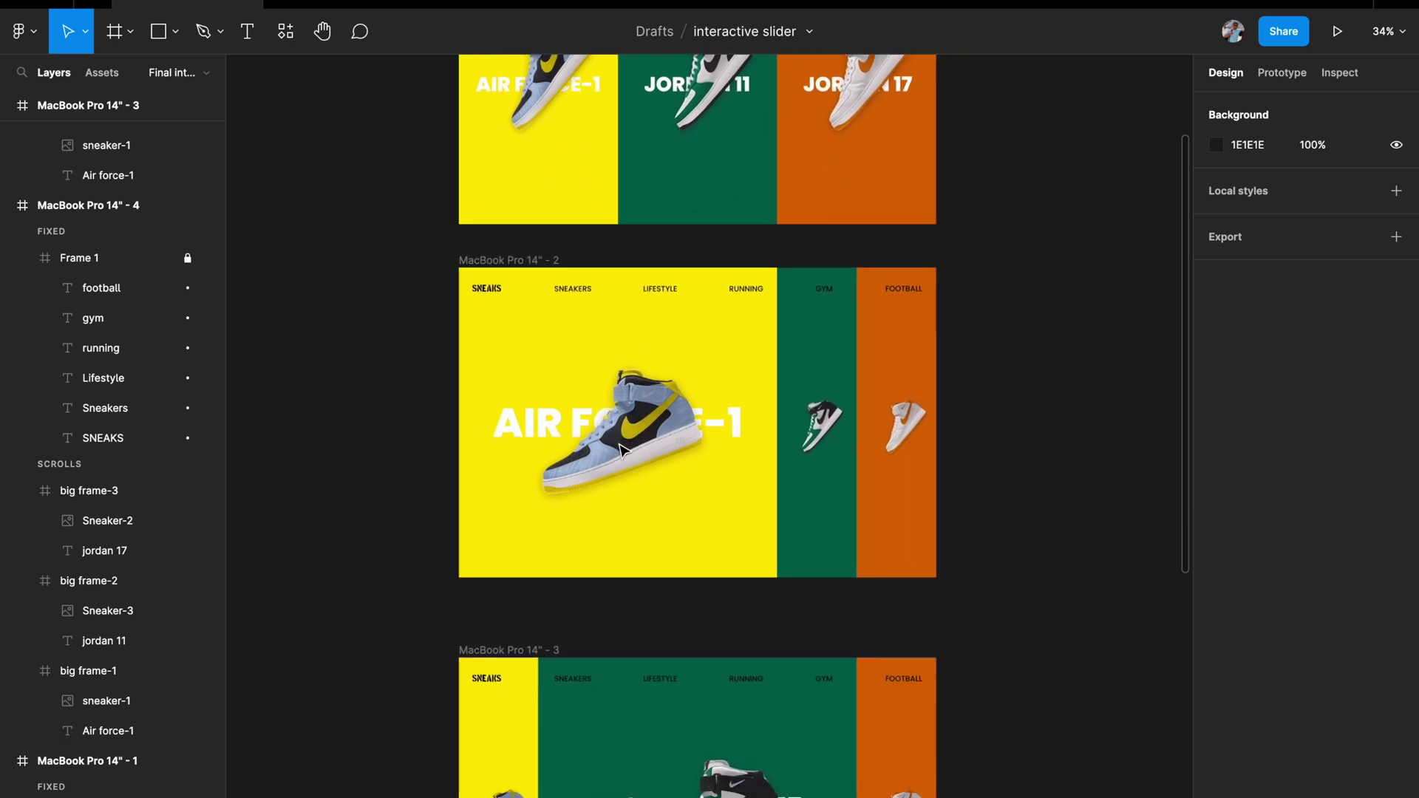
{"action": "scroll", "coordinate": [665, 466], "scroll_direction": "down", "scroll_amount": 5}
{"action": "scroll", "coordinate": [665, 485], "scroll_direction": "down", "scroll_amount": 5}
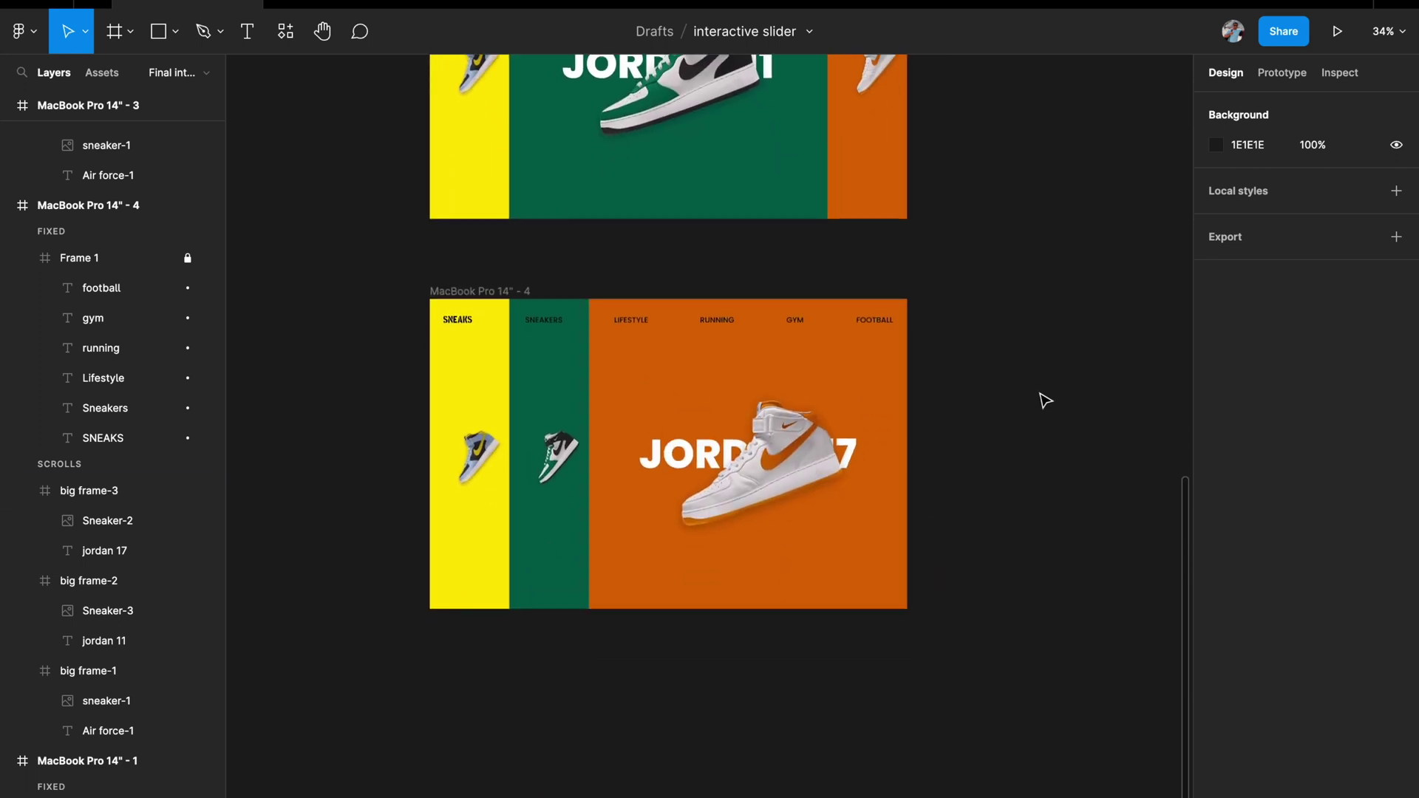
{"action": "scroll", "coordinate": [1045, 400], "scroll_direction": "down", "scroll_amount": 3}
{"action": "scroll", "coordinate": [1044, 400], "scroll_direction": "up", "scroll_amount": 3}
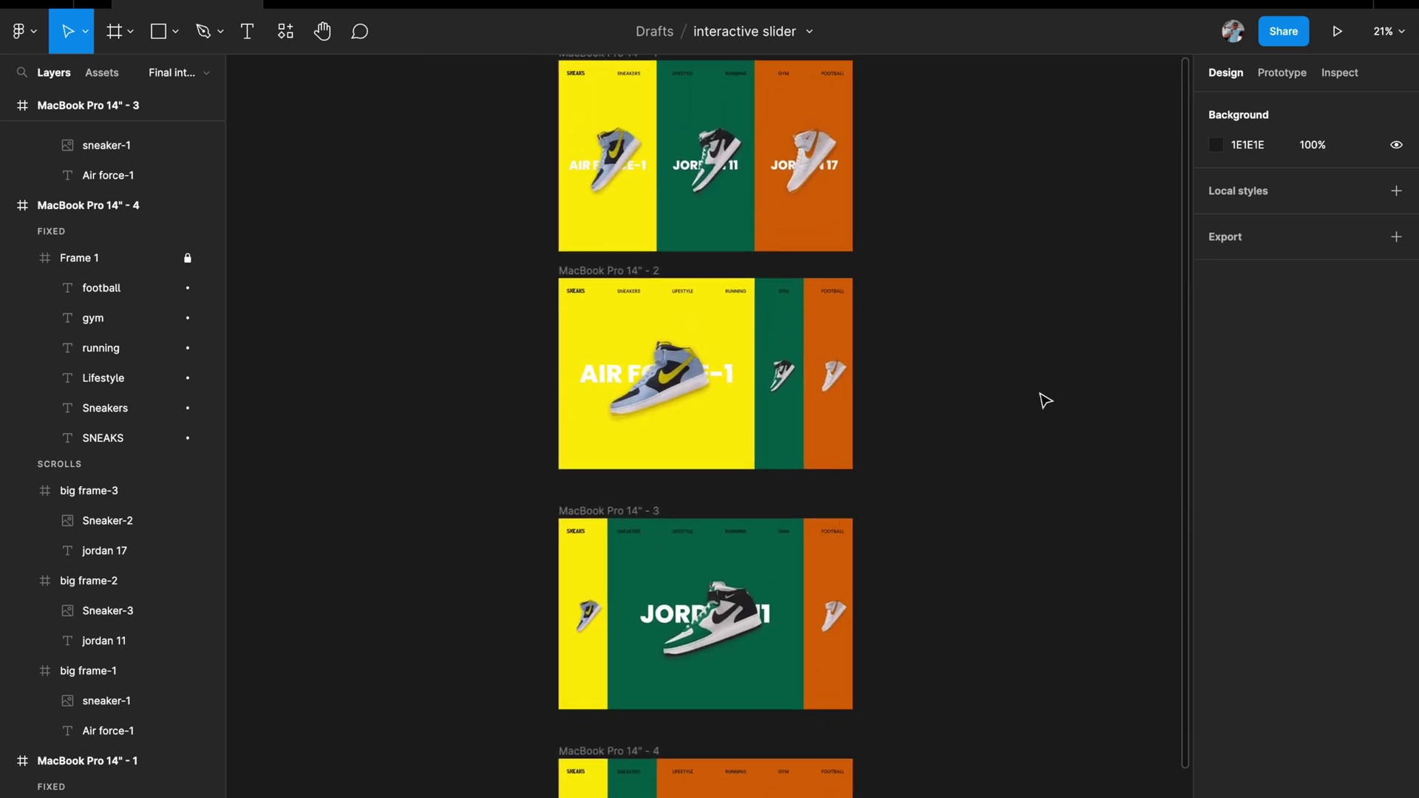
{"action": "key", "text": "shift+e"}
{"action": "scroll", "coordinate": [1044, 400], "scroll_direction": "up", "scroll_amount": 2}
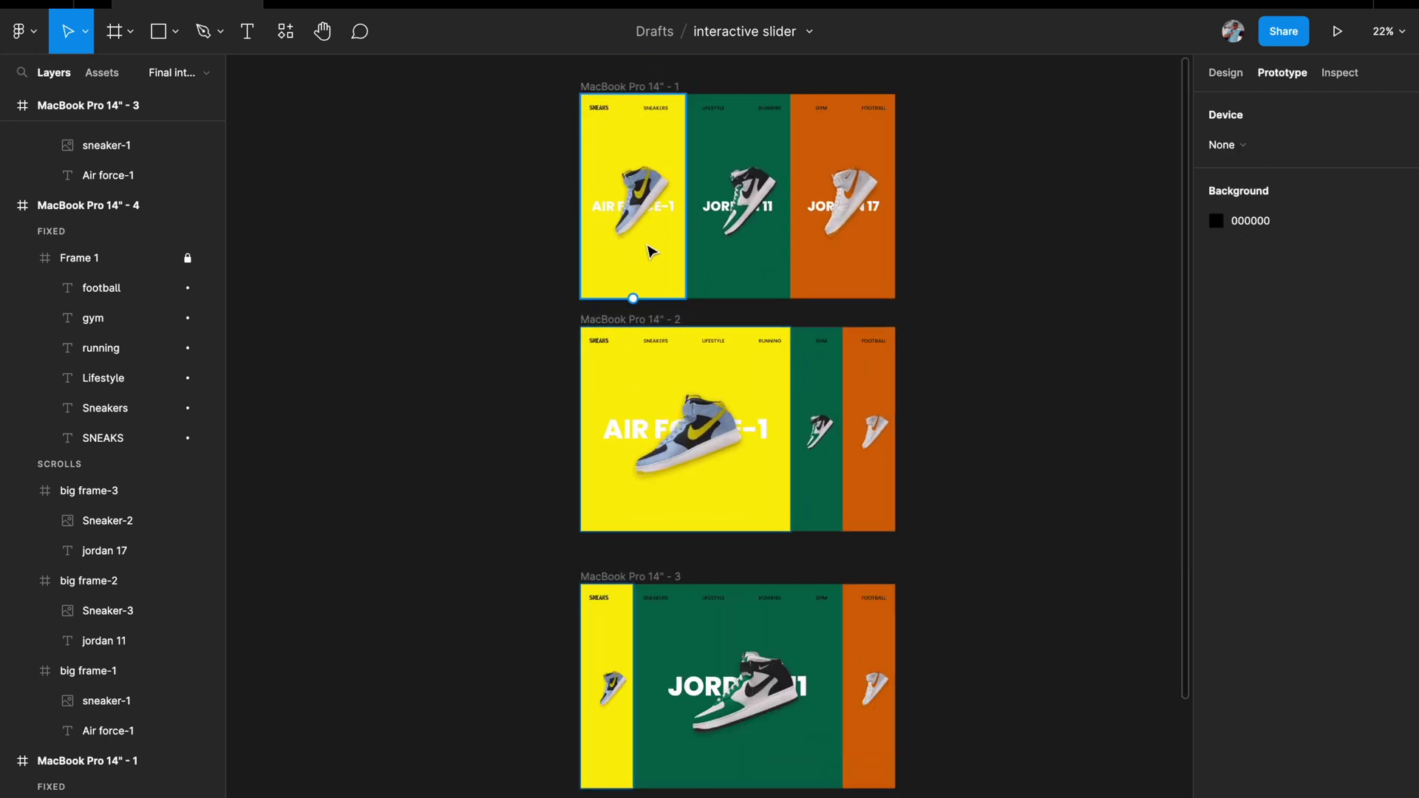
Link frame 1's yellow Air Force-1 panel to MacBook Pro 14" - 2 on hover, Smart animate Gentle, 500ms
{"action": "left_click", "coordinate": [645, 196]}
{"action": "scroll", "coordinate": [643, 204], "scroll_direction": "up", "scroll_amount": 3}
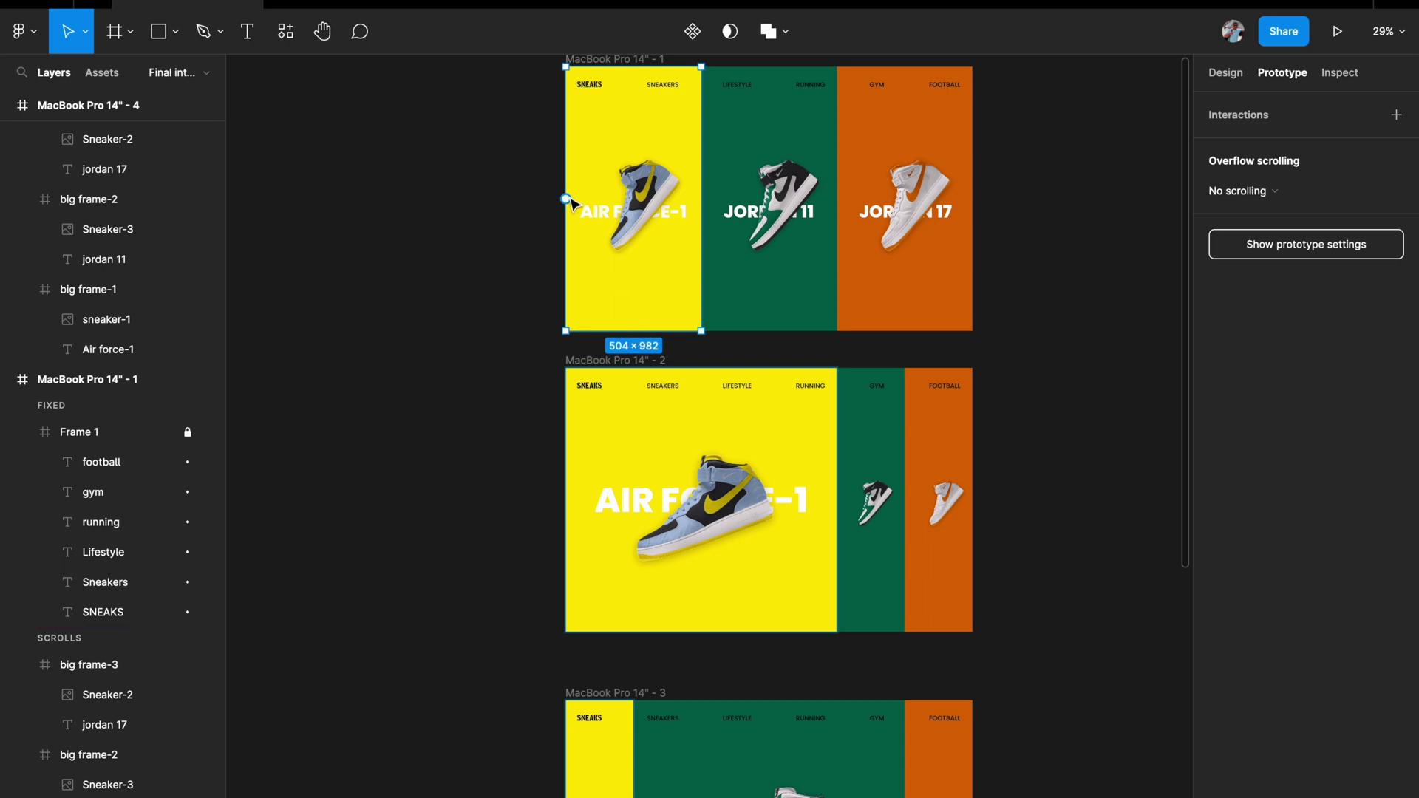
{"action": "scroll", "coordinate": [616, 174], "scroll_direction": "right", "scroll_amount": 1}
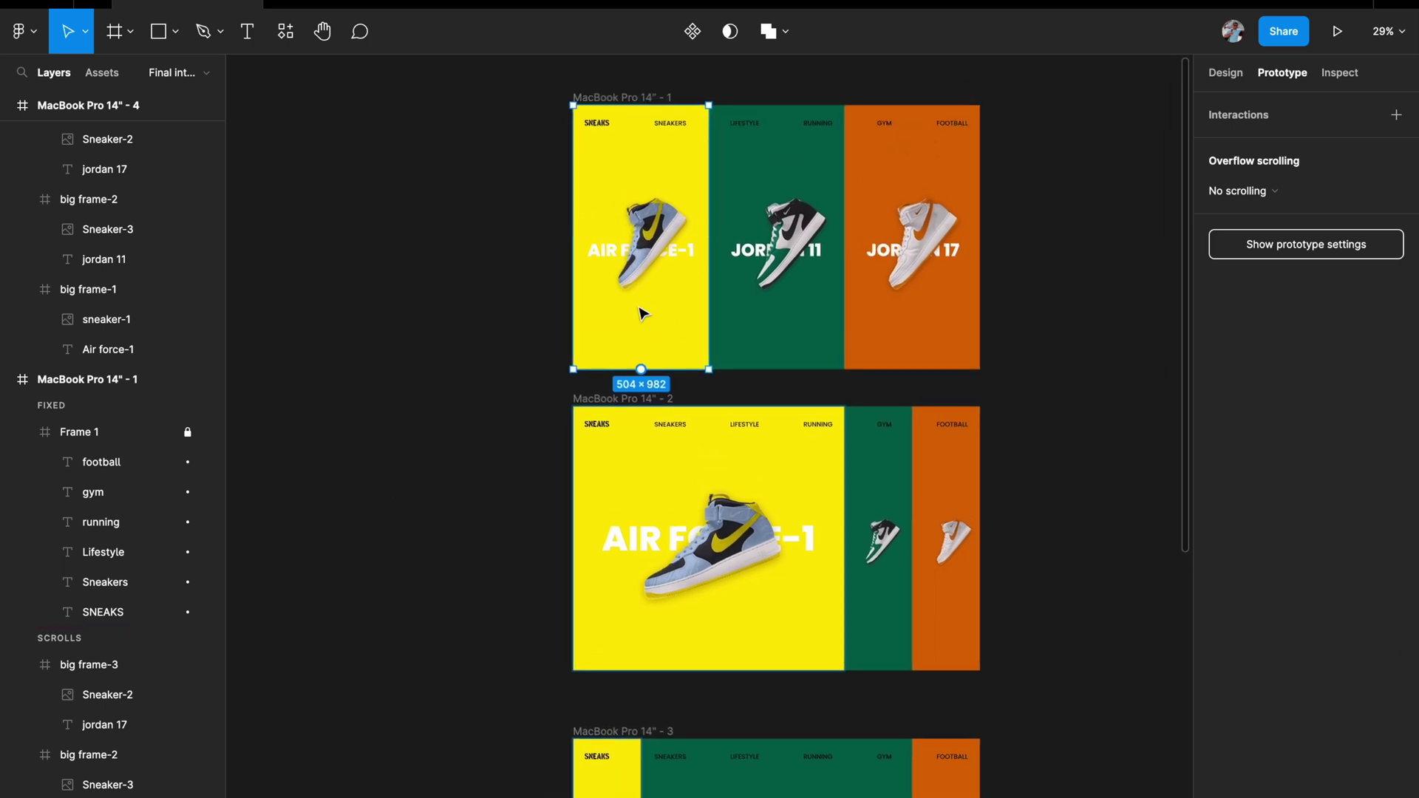
{"action": "scroll", "coordinate": [668, 309], "scroll_direction": "left", "scroll_amount": 1}
{"action": "scroll", "coordinate": [667, 309], "scroll_direction": "down", "scroll_amount": 1}
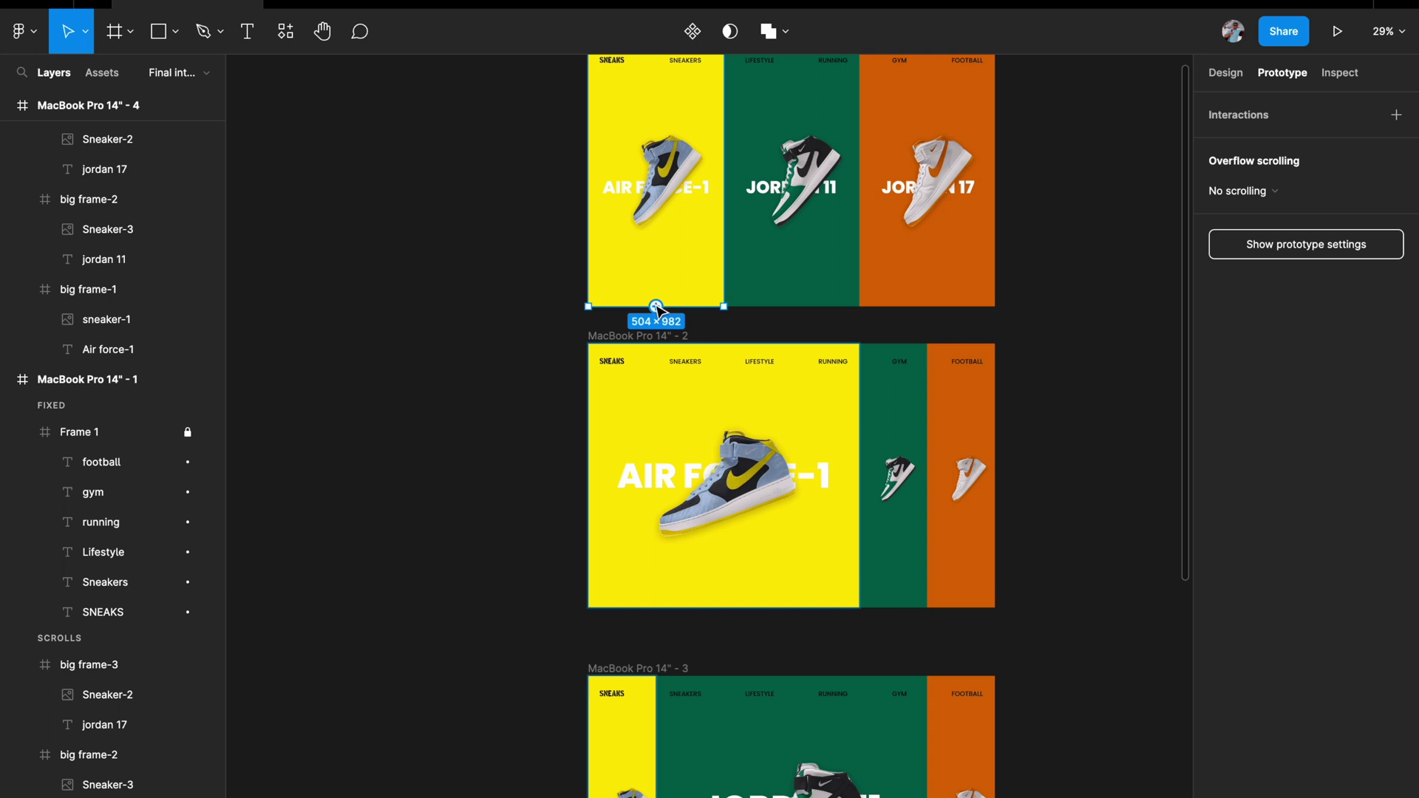
{"action": "left_click_drag", "start_coordinate": [656, 308], "coordinate": [650, 359]}
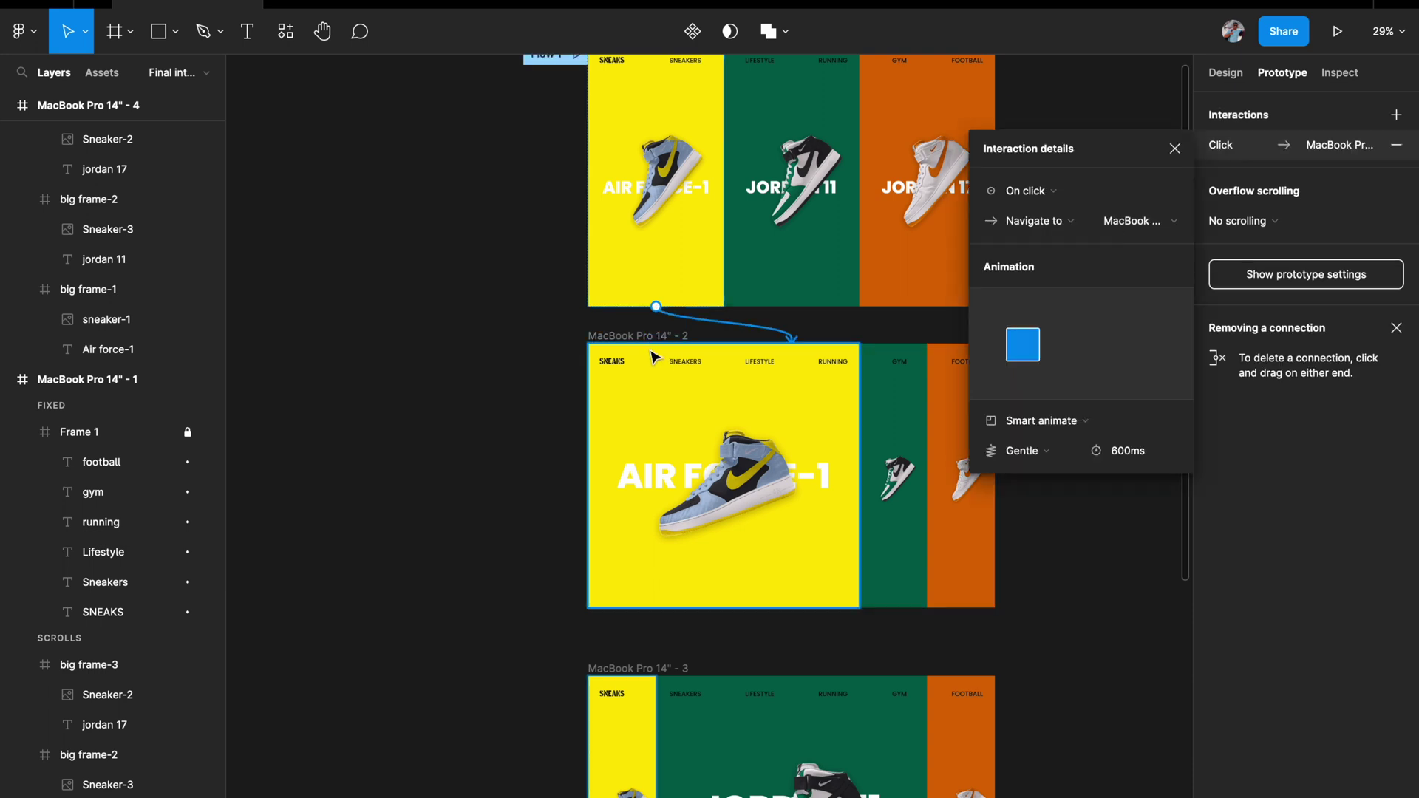
{"action": "left_click", "coordinate": [1041, 191]}
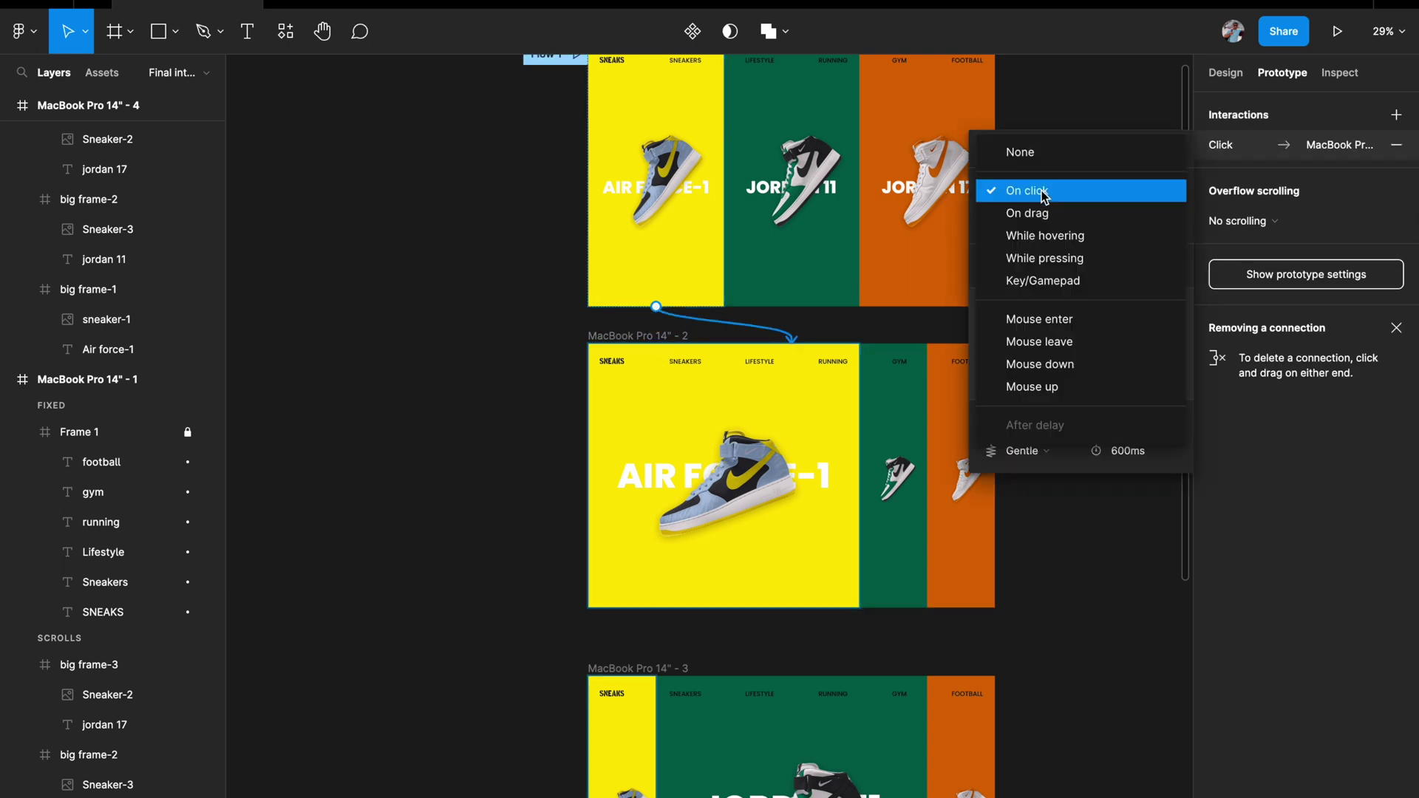
{"action": "left_click", "coordinate": [1049, 238]}
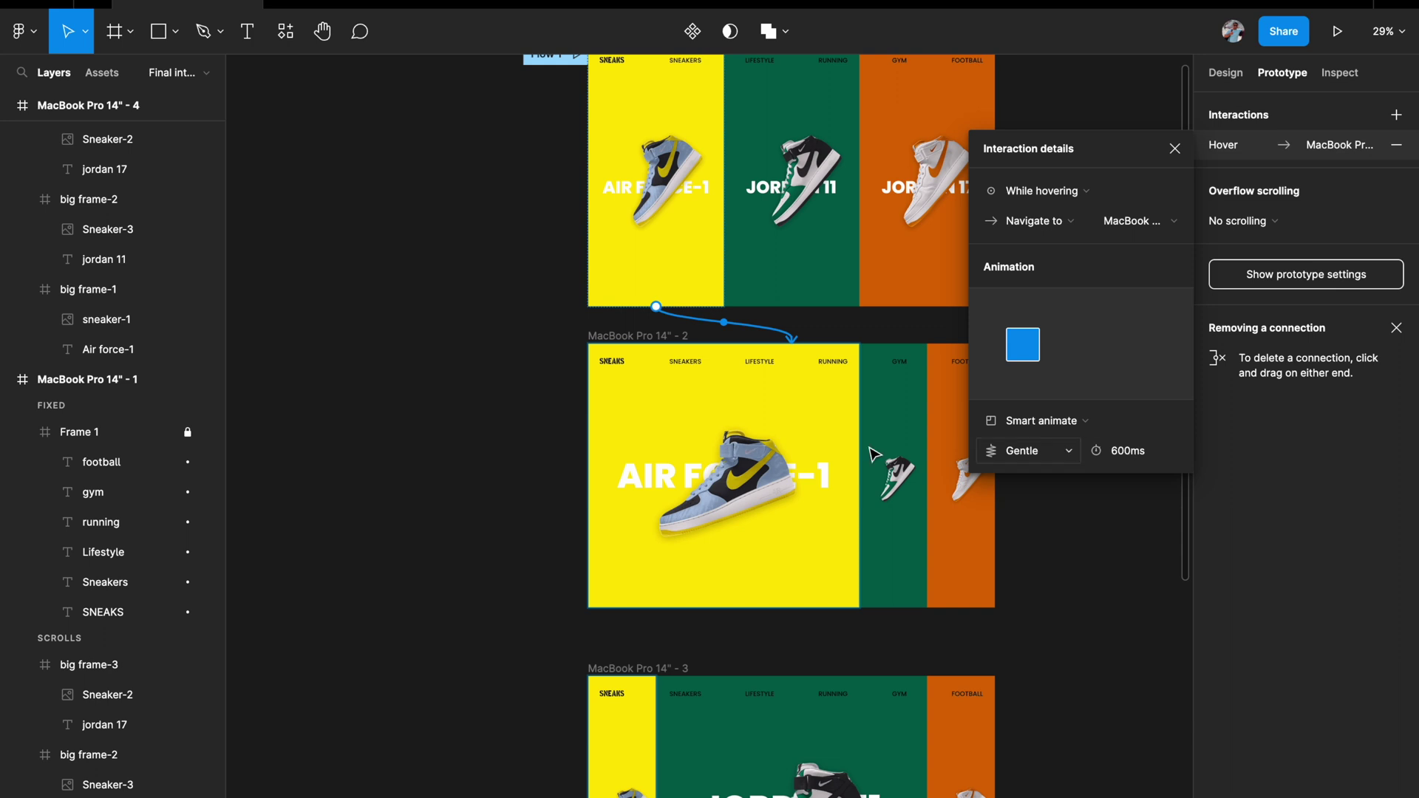
{"action": "left_click", "coordinate": [1020, 452]}
{"action": "left_click", "coordinate": [1036, 458]}
{"action": "type", "text": "500"}
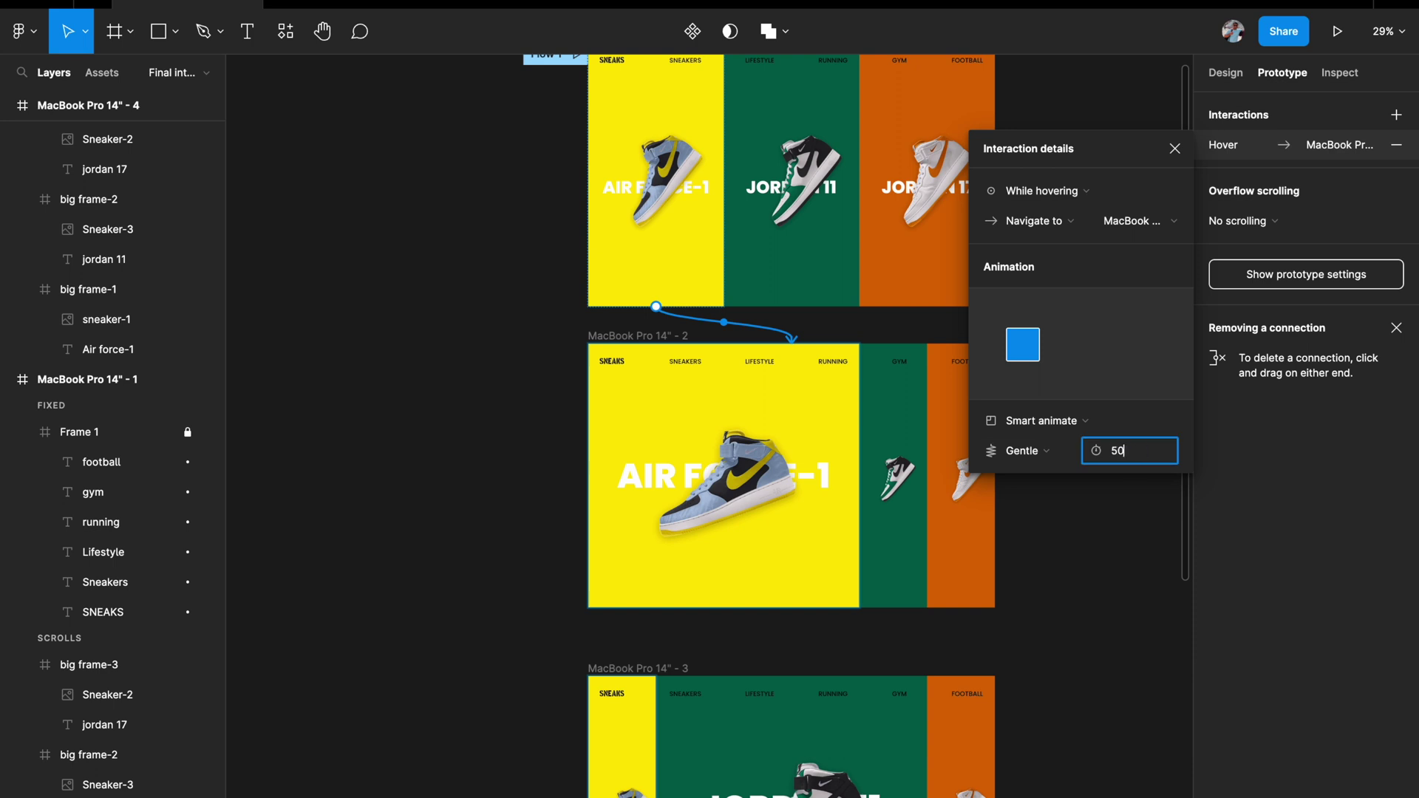
{"action": "key", "text": "Return"}
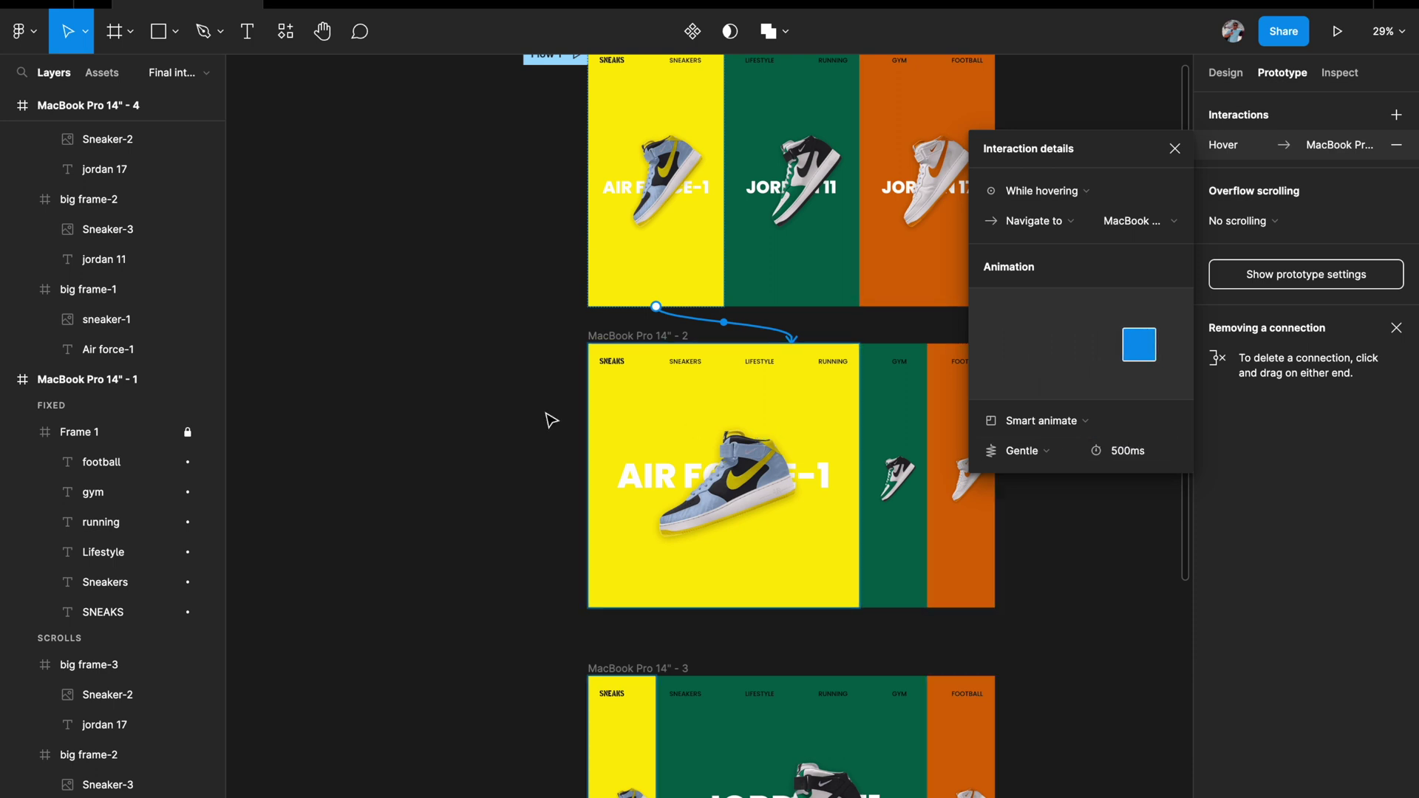
{"action": "scroll", "coordinate": [551, 412], "scroll_direction": "down", "scroll_amount": 3}
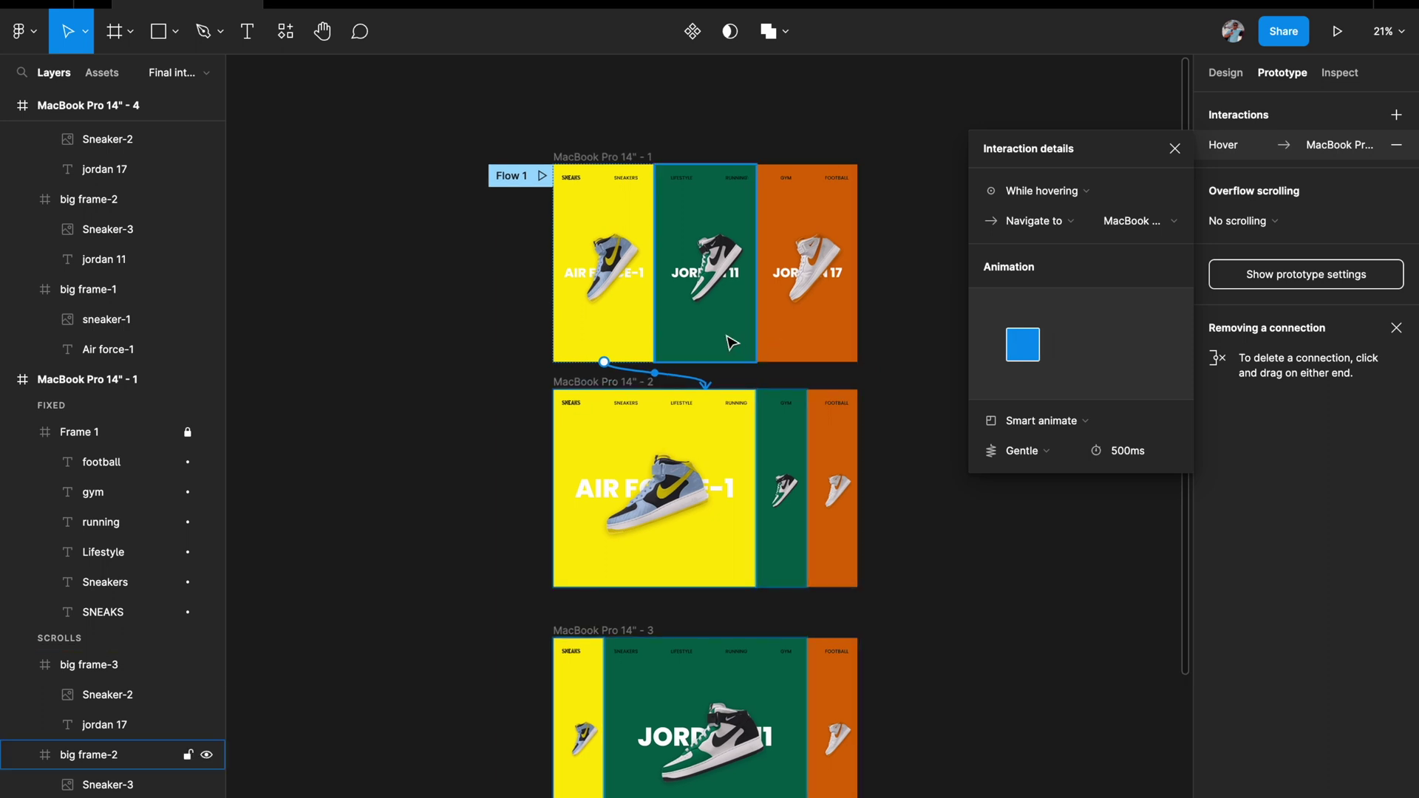
{"action": "scroll", "coordinate": [746, 310], "scroll_direction": "down", "scroll_amount": 2}
{"action": "left_click", "coordinate": [750, 256]}
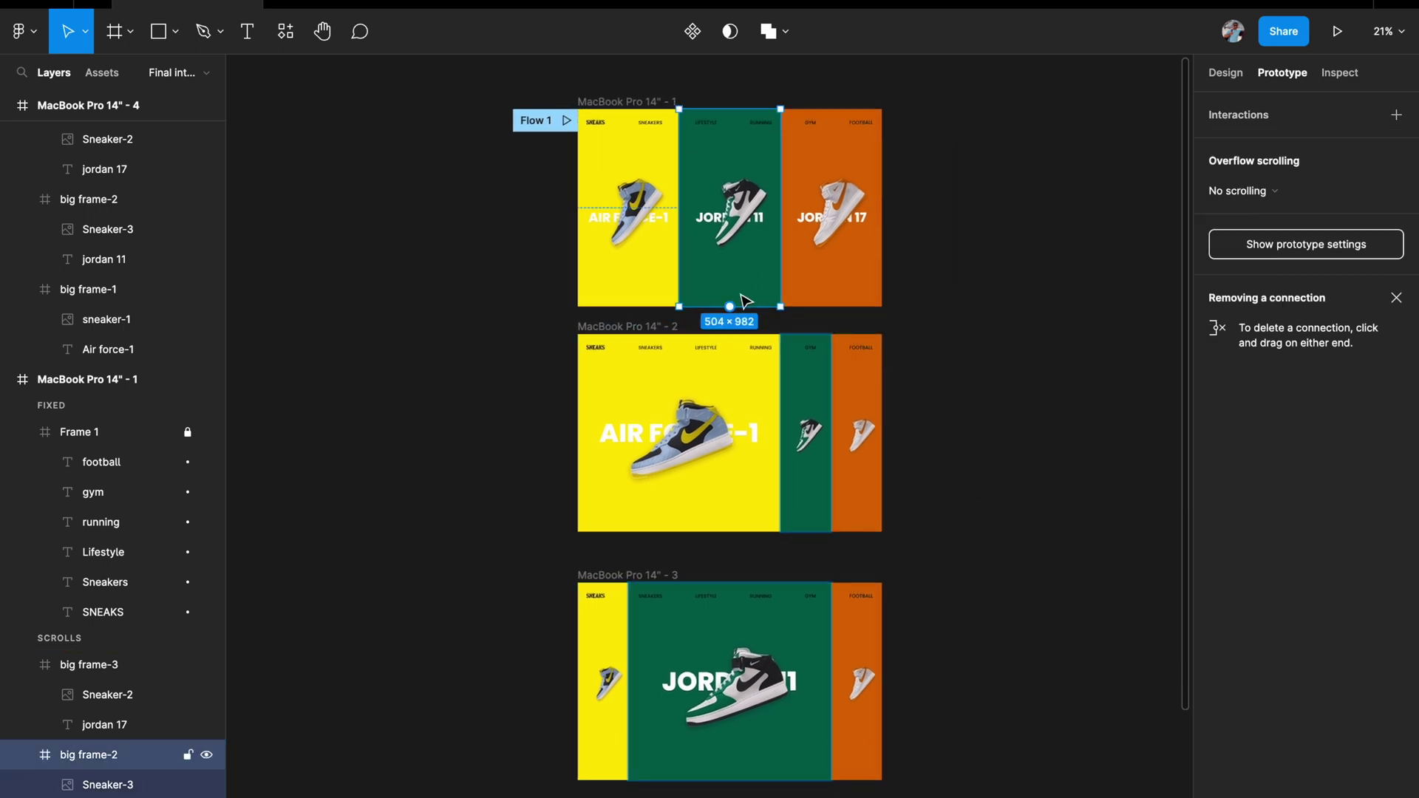
{"action": "left_click_drag", "start_coordinate": [729, 306], "coordinate": [739, 627]}
{"action": "scroll", "coordinate": [739, 626], "scroll_direction": "down", "scroll_amount": 2}
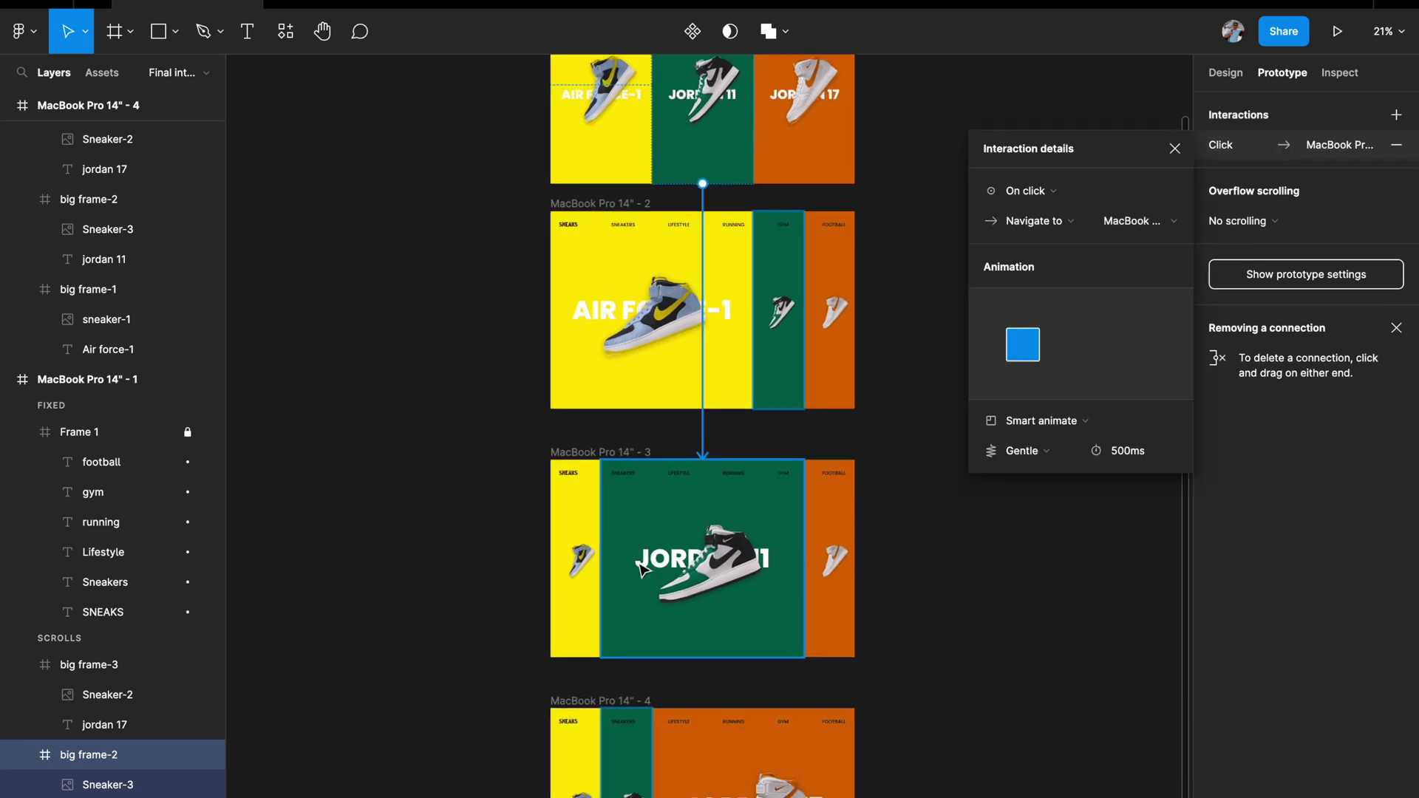
{"action": "scroll", "coordinate": [680, 580], "scroll_direction": "up", "scroll_amount": 3}
{"action": "left_click", "coordinate": [1027, 190]}
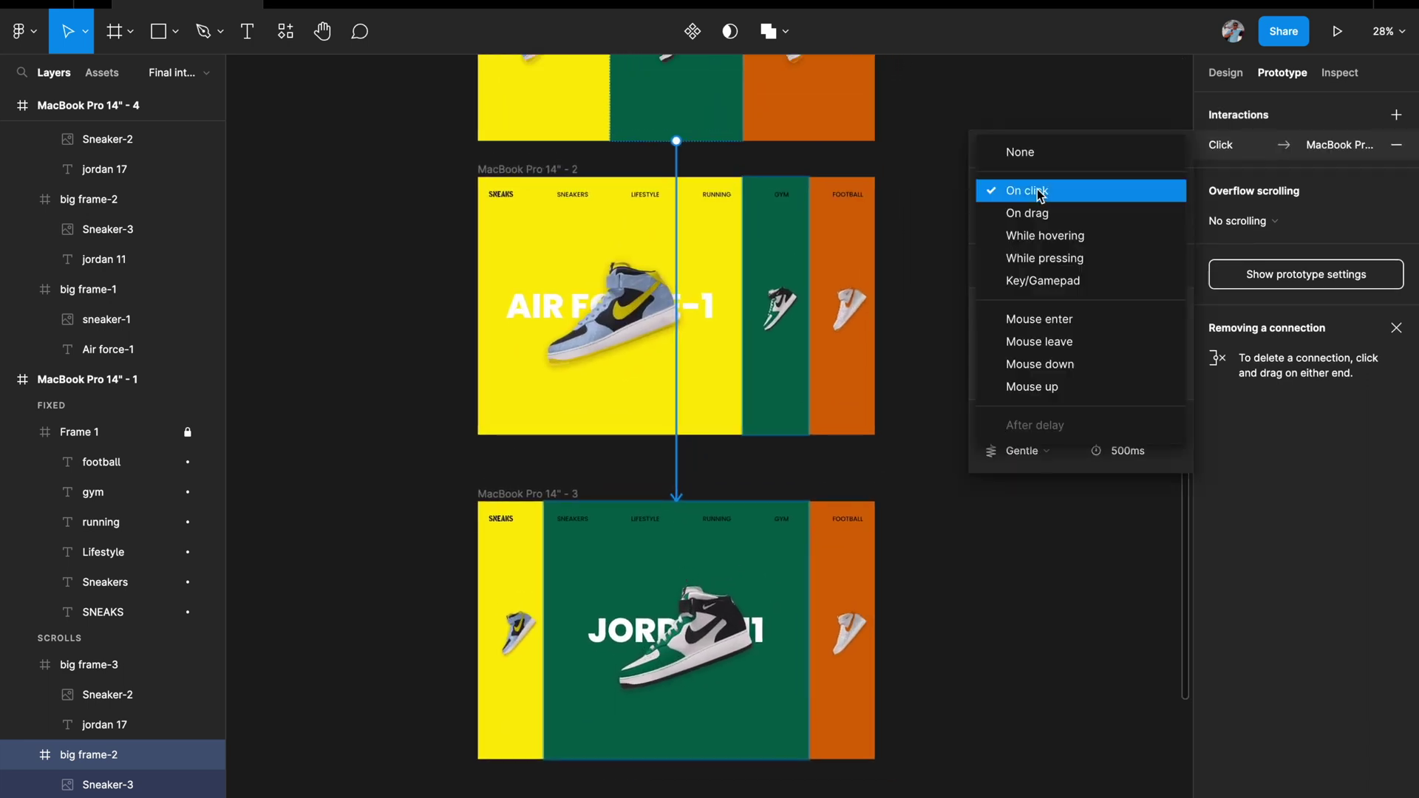
{"action": "left_click", "coordinate": [1042, 240]}
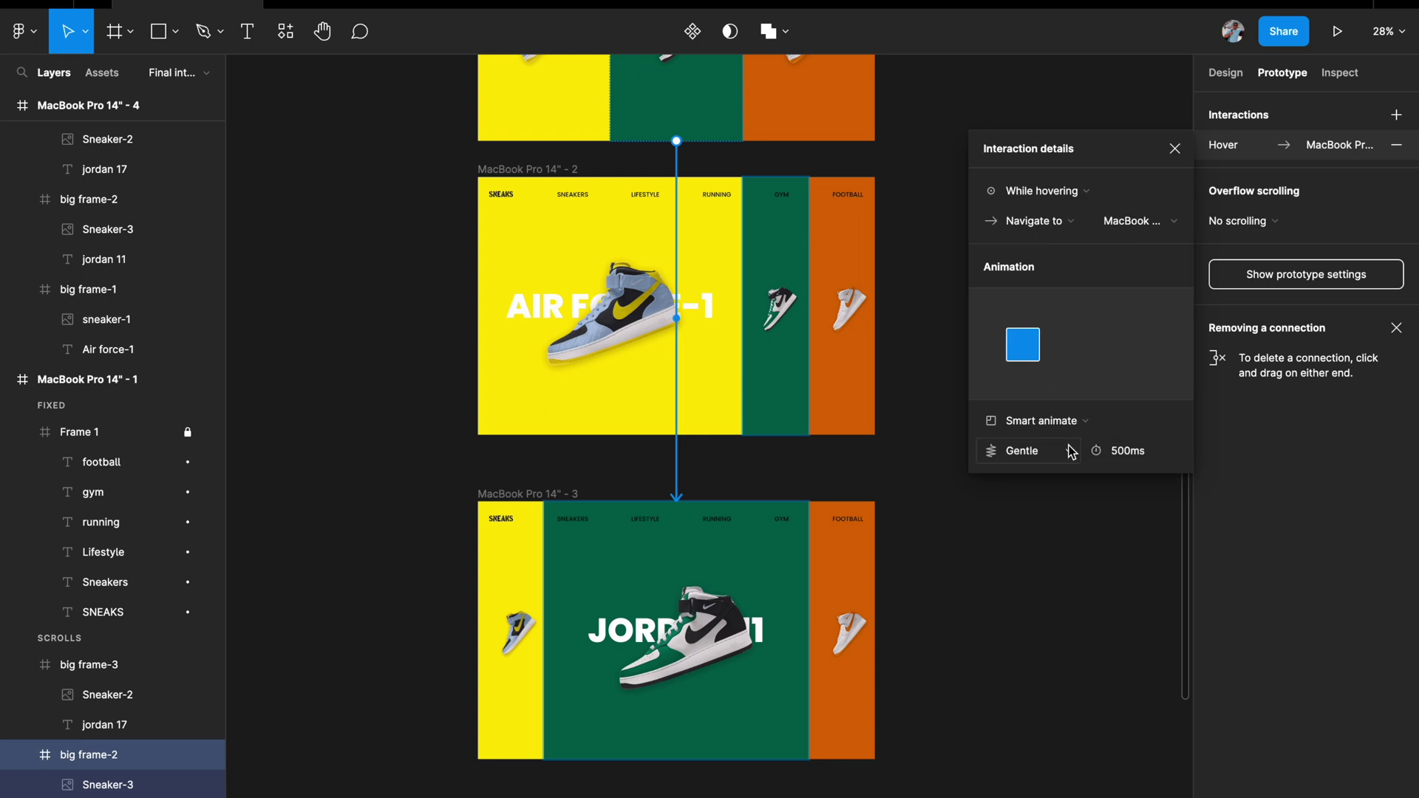
{"action": "scroll", "coordinate": [679, 584], "scroll_direction": "down", "scroll_amount": 3}
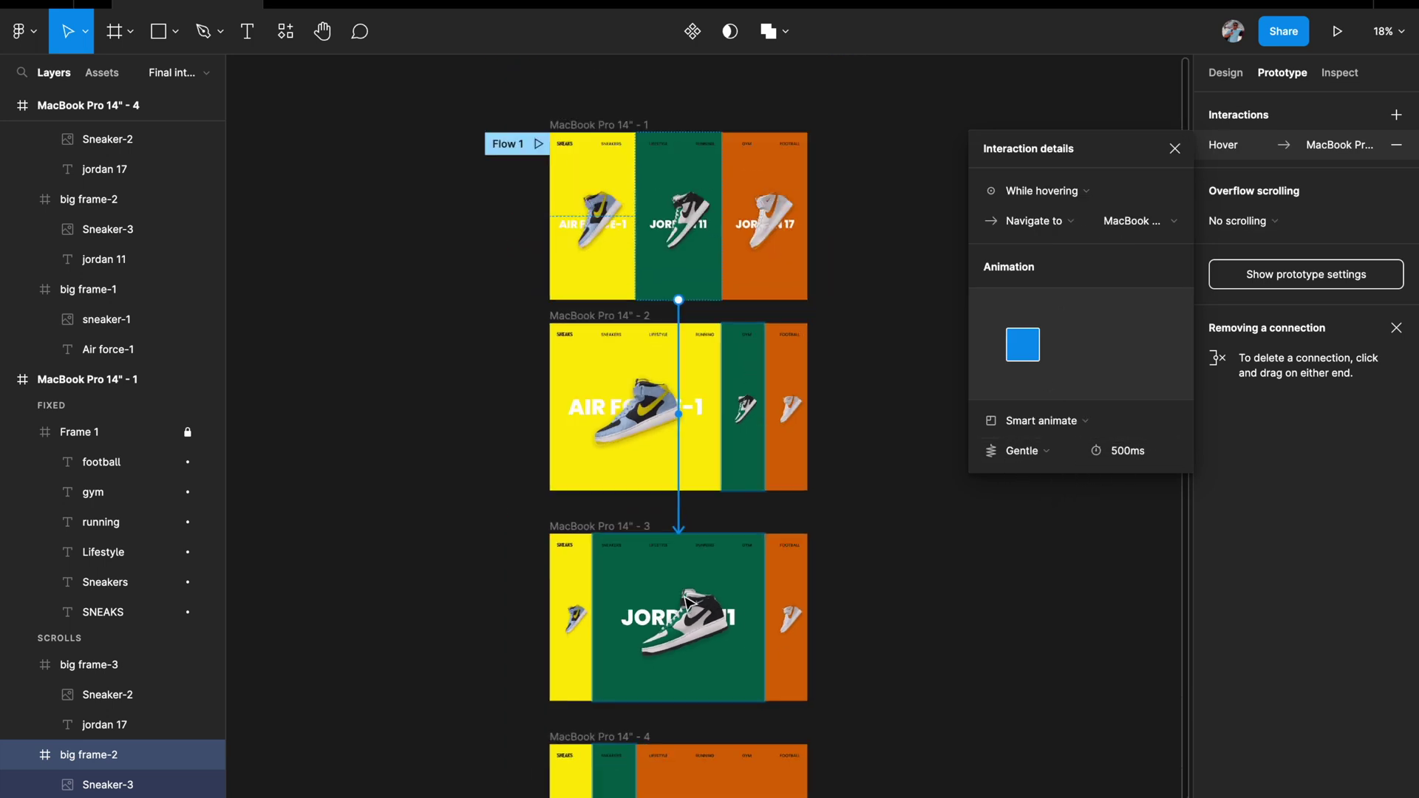
{"action": "left_click", "coordinate": [746, 236]}
{"action": "scroll", "coordinate": [745, 237], "scroll_direction": "down", "scroll_amount": 2}
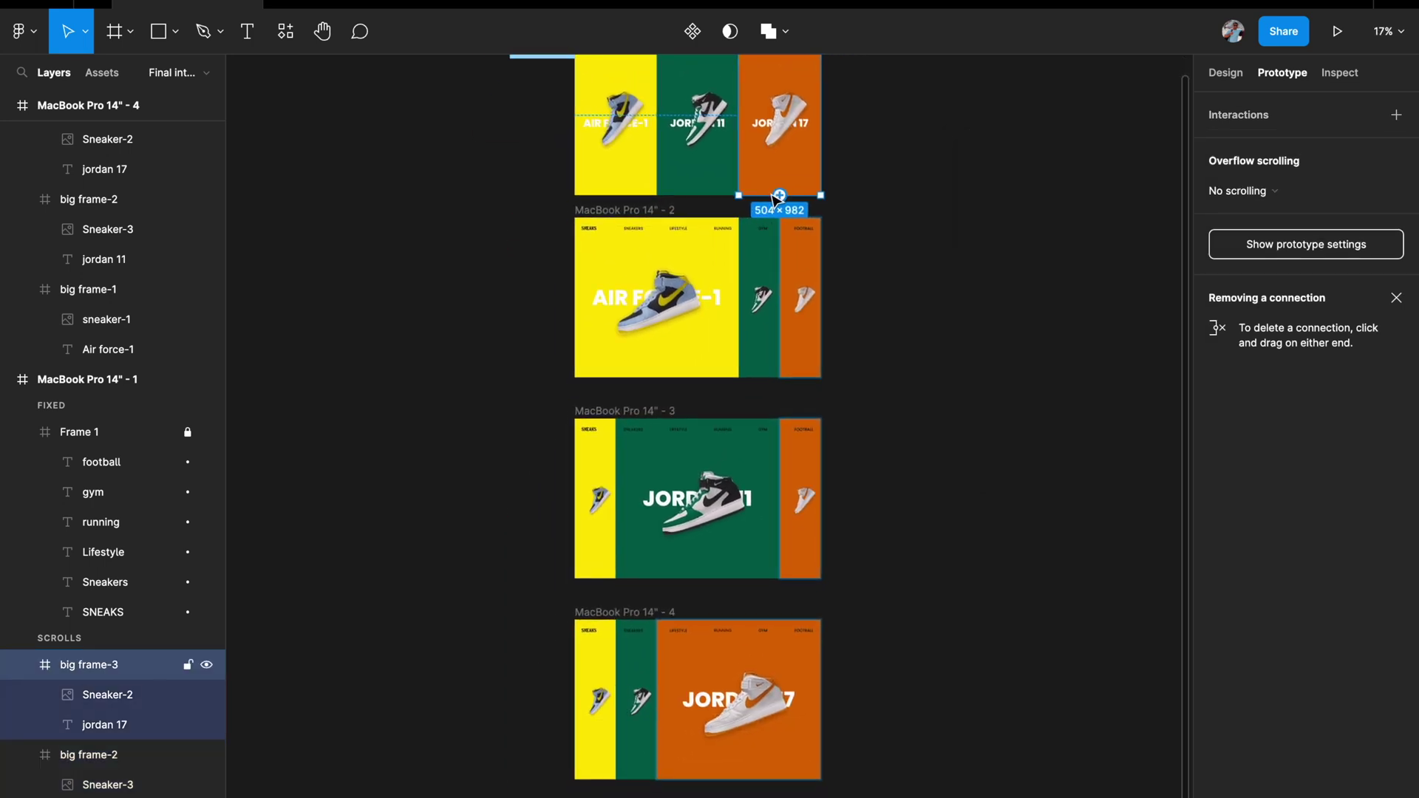
{"action": "left_click_drag", "start_coordinate": [780, 195], "coordinate": [697, 616]}
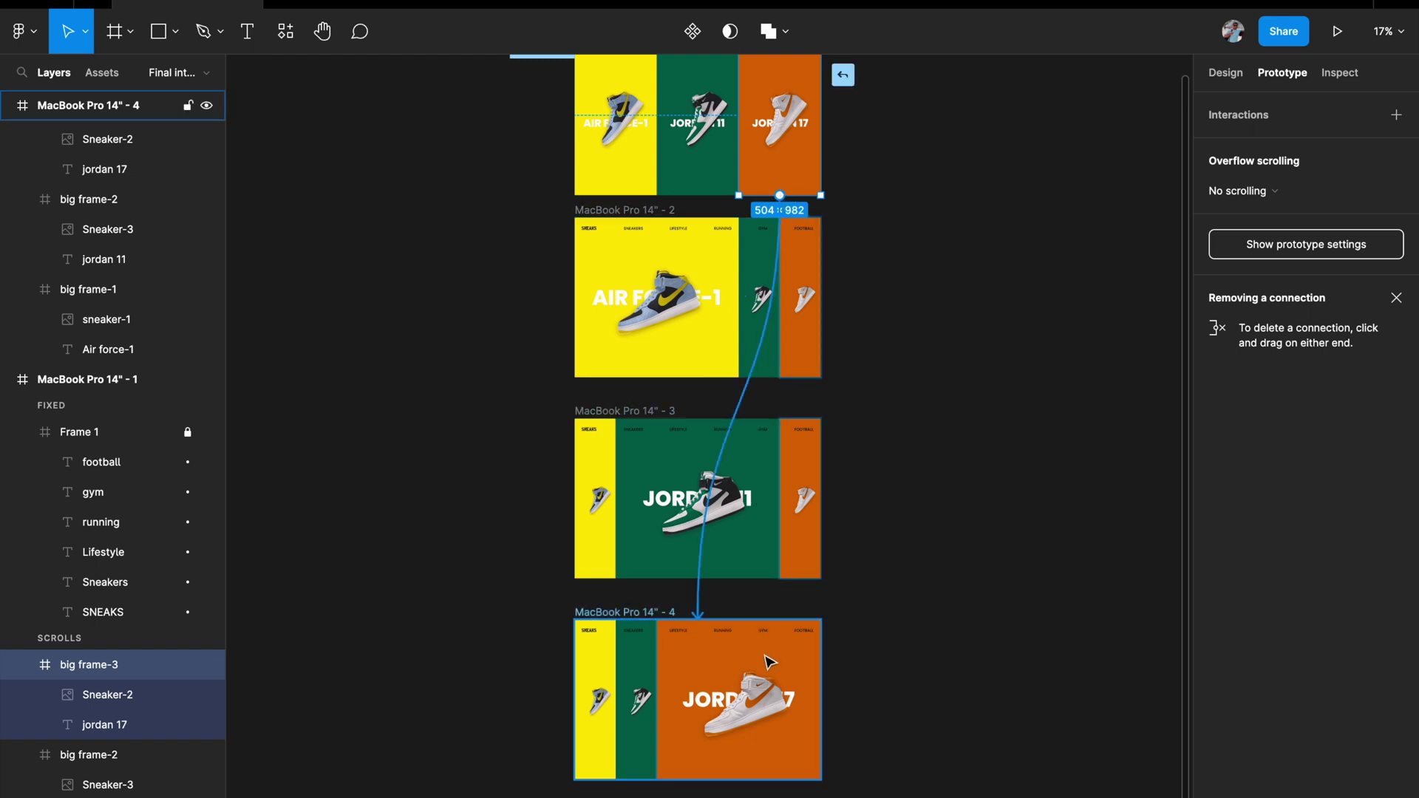
{"action": "left_click", "coordinate": [1029, 191]}
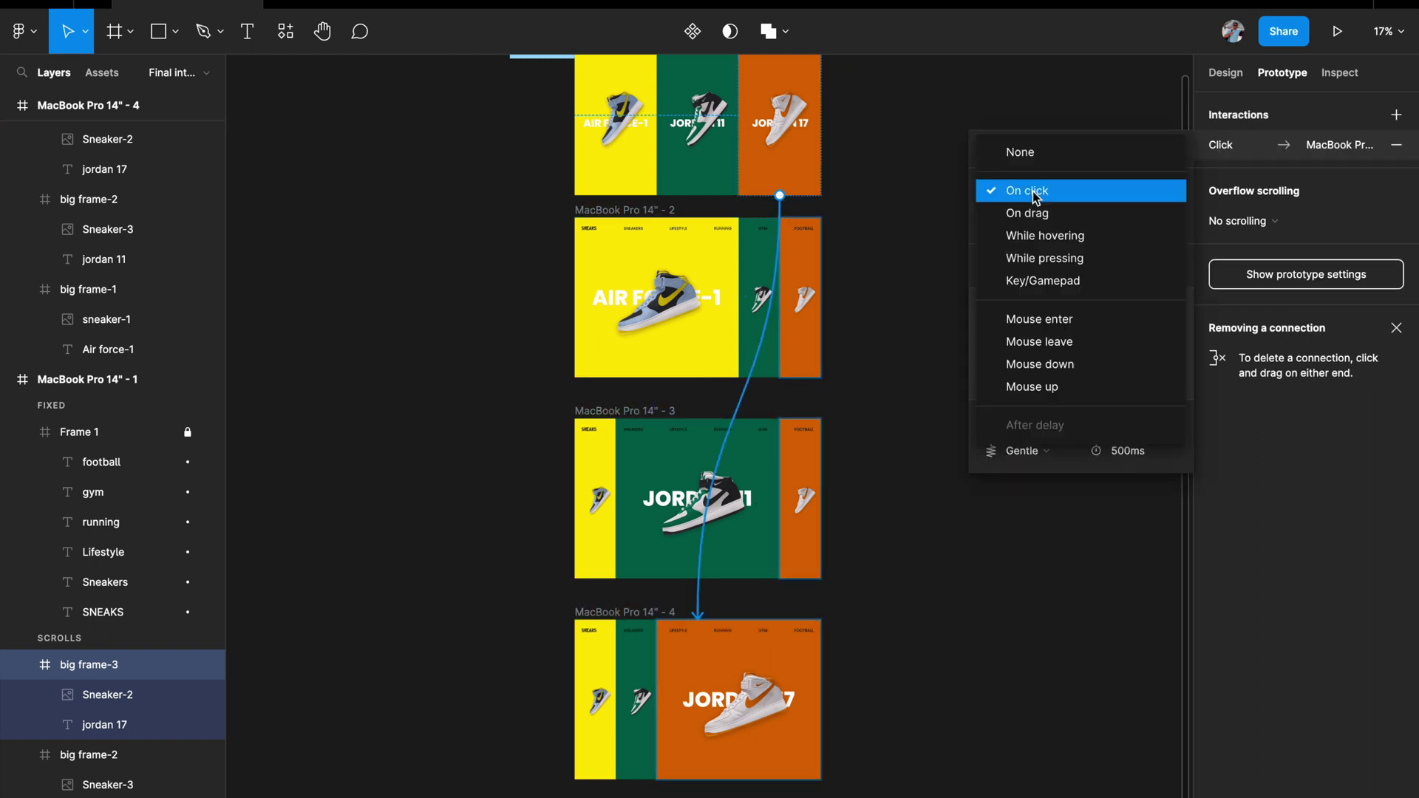
{"action": "left_click", "coordinate": [1042, 237]}
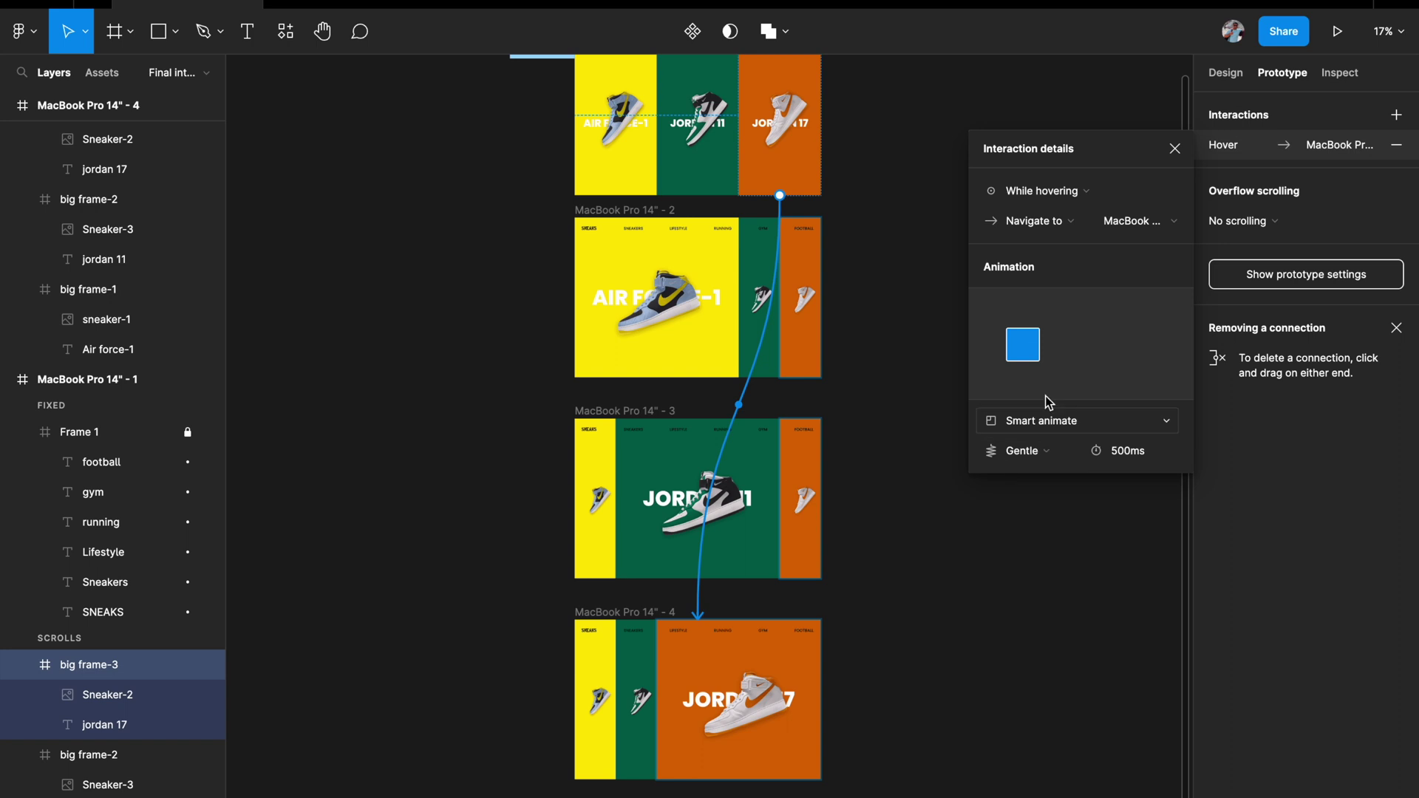
{"action": "left_click", "coordinate": [915, 563]}
{"action": "scroll", "coordinate": [915, 563], "scroll_direction": "up", "scroll_amount": 5}
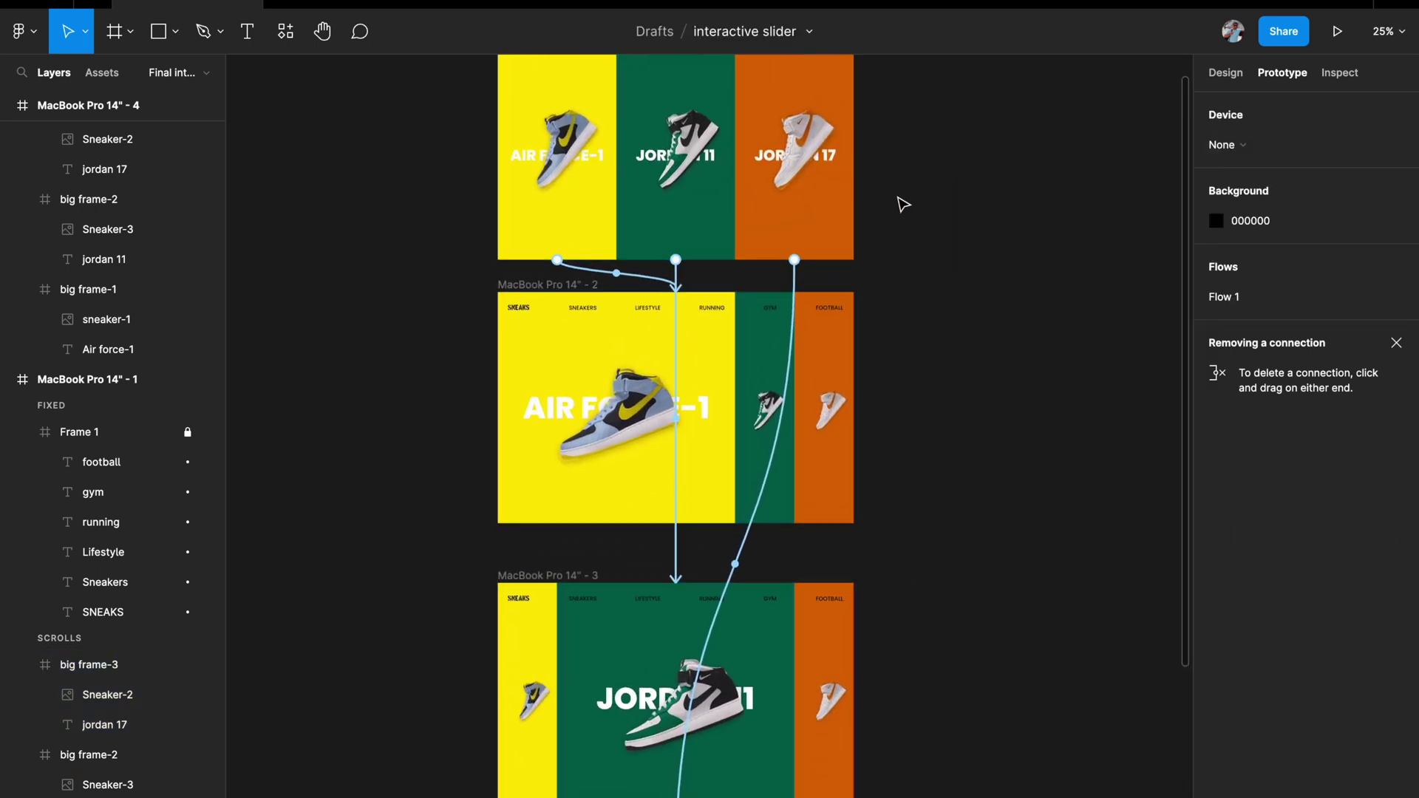
{"action": "scroll", "coordinate": [782, 259], "scroll_direction": "down", "scroll_amount": 2}
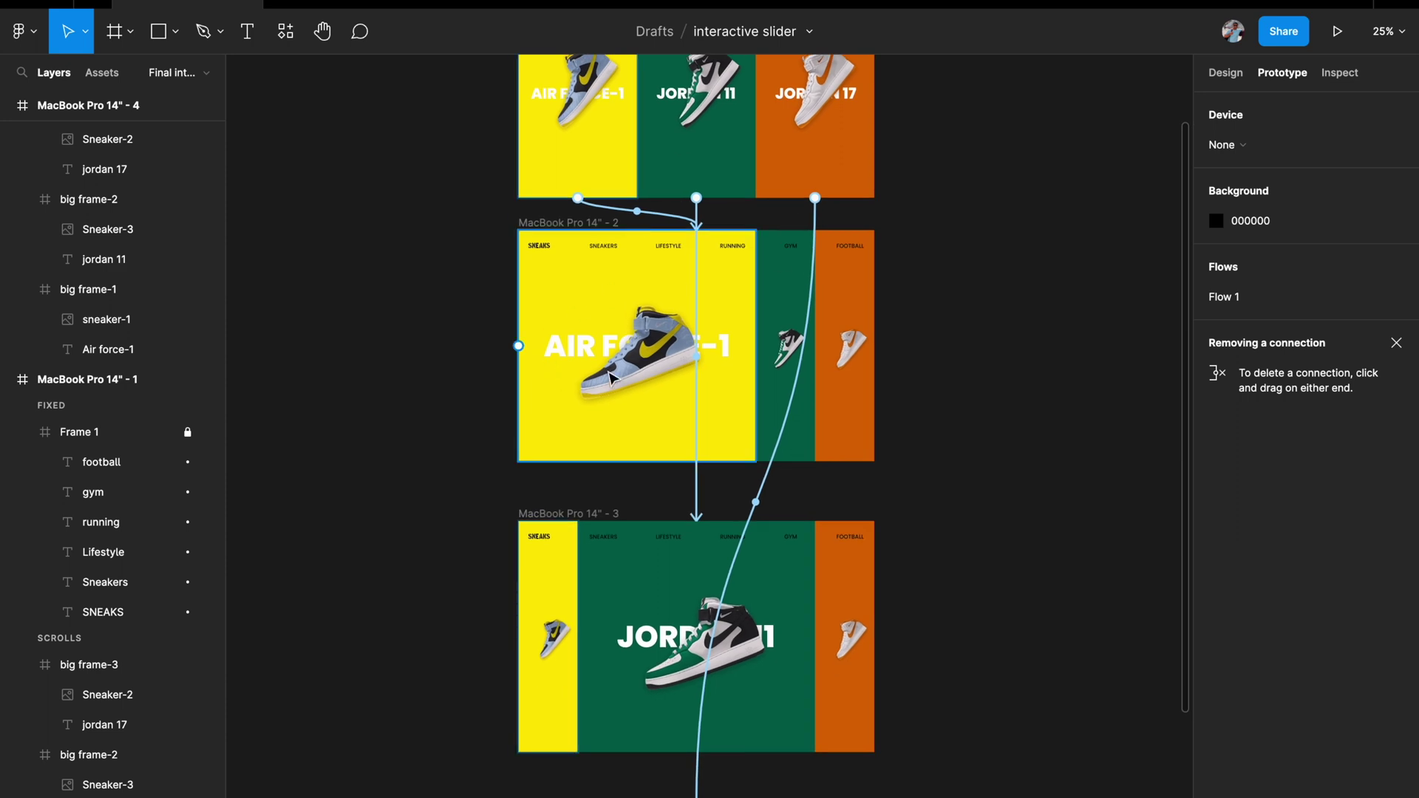
{"action": "scroll", "coordinate": [619, 338], "scroll_direction": "down", "scroll_amount": 1}
{"action": "scroll", "coordinate": [569, 303], "scroll_direction": "up", "scroll_amount": 3}
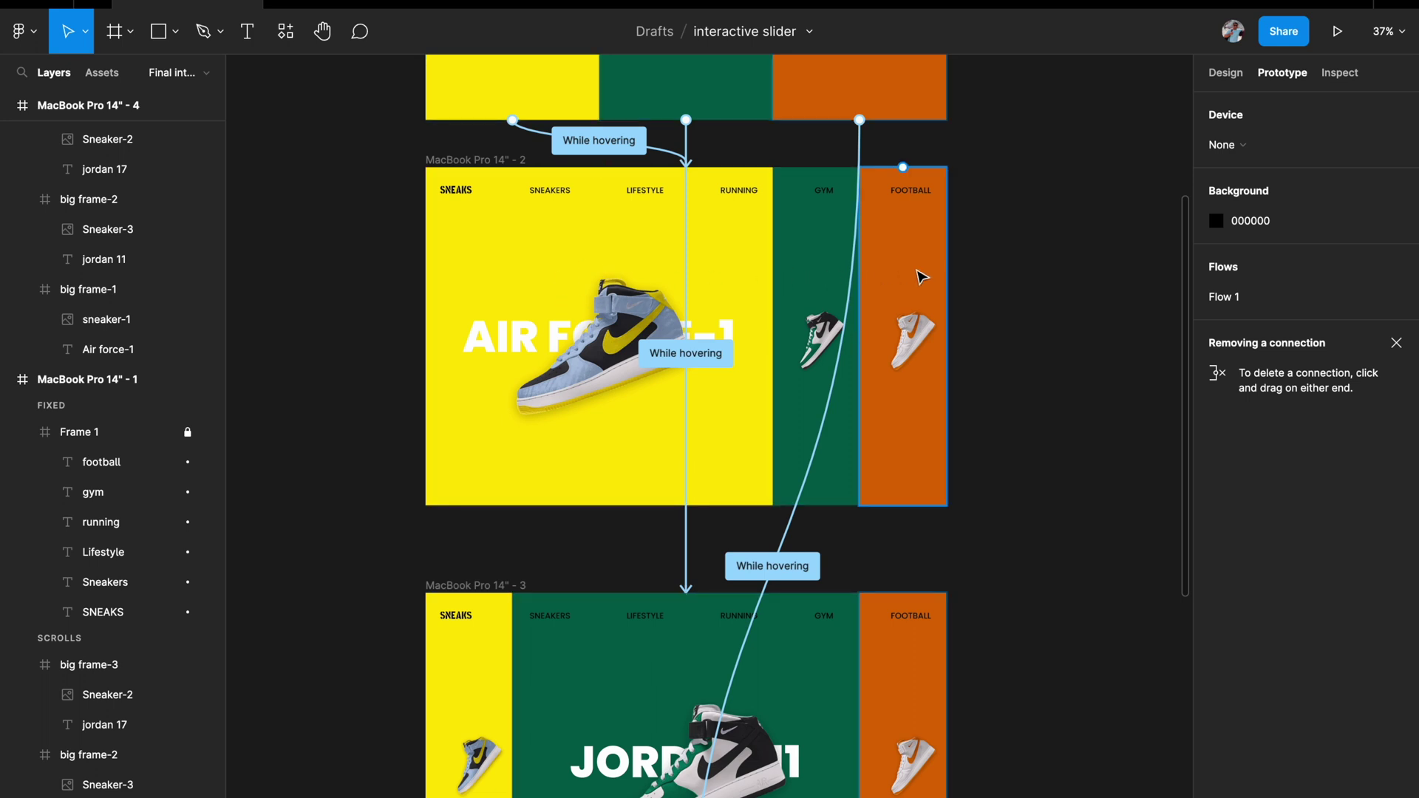
{"action": "scroll", "coordinate": [884, 438], "scroll_direction": "down", "scroll_amount": 3}
{"action": "scroll", "coordinate": [813, 332], "scroll_direction": "up", "scroll_amount": 2}
{"action": "scroll", "coordinate": [813, 333], "scroll_direction": "right", "scroll_amount": 1}
{"action": "scroll", "coordinate": [772, 251], "scroll_direction": "down", "scroll_amount": 1}
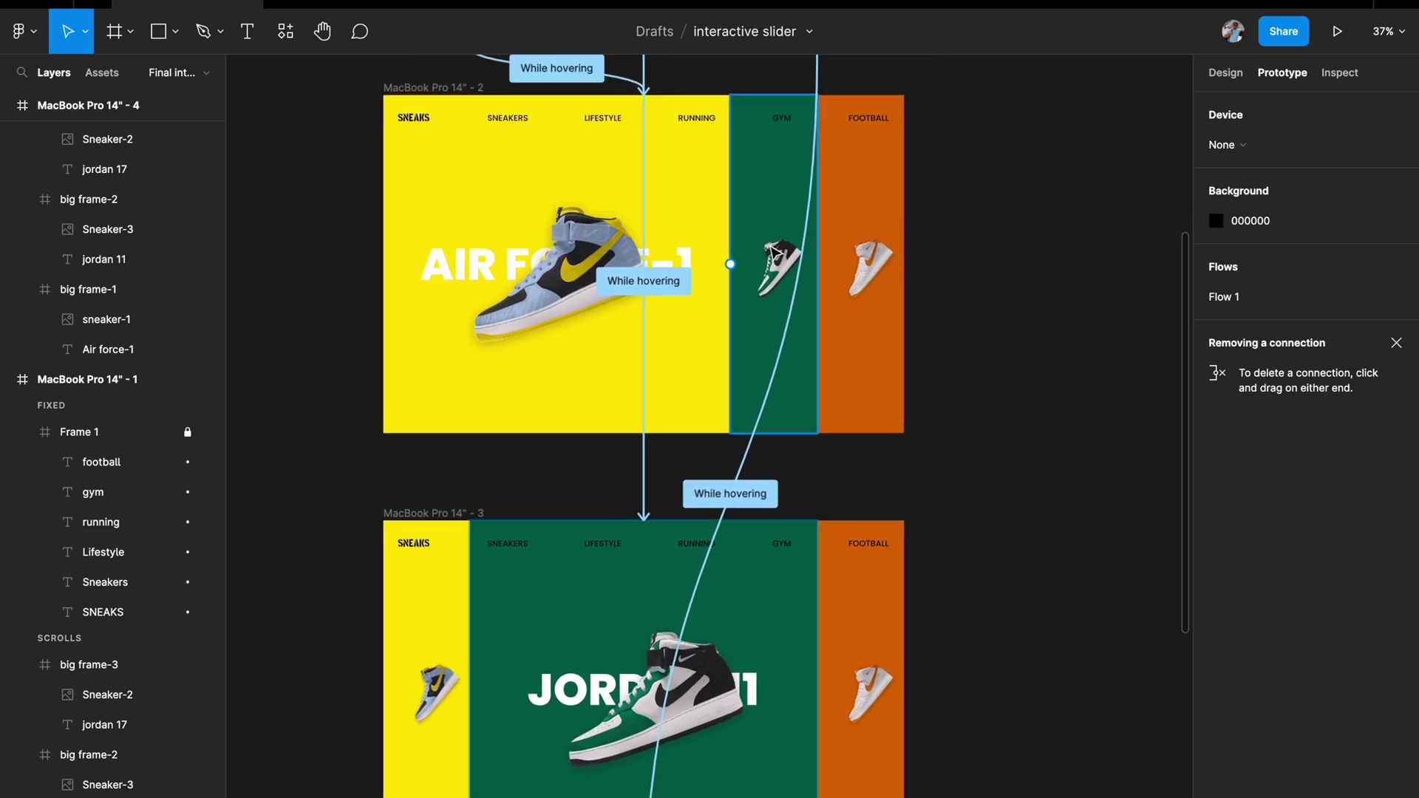
Link frame 2's green GYM strip to frame 3 with a While hovering trigger
{"action": "left_click", "coordinate": [770, 173]}
{"action": "scroll", "coordinate": [790, 199], "scroll_direction": "down", "scroll_amount": 2}
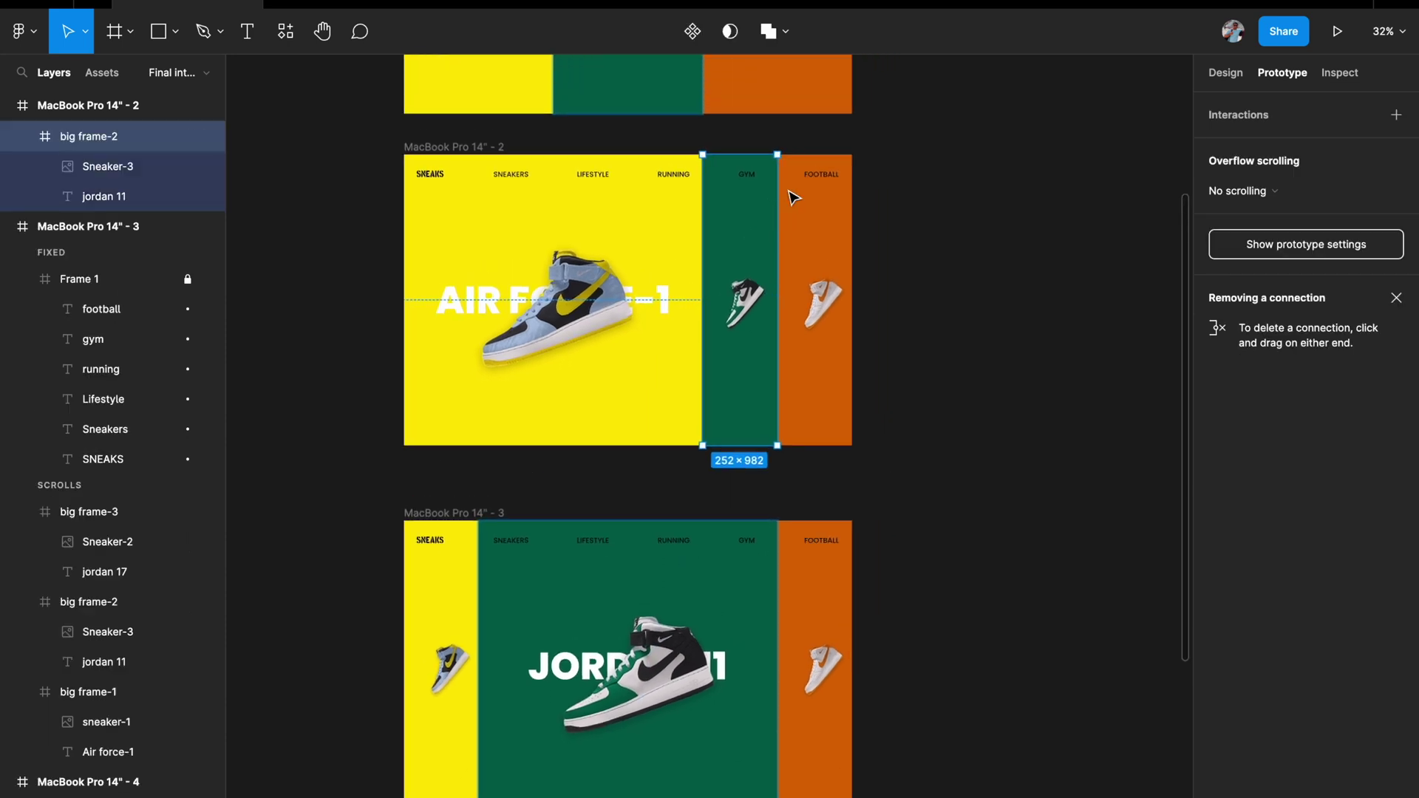
{"action": "left_click_drag", "start_coordinate": [740, 446], "coordinate": [636, 537]}
{"action": "scroll", "coordinate": [635, 537], "scroll_direction": "down", "scroll_amount": 3}
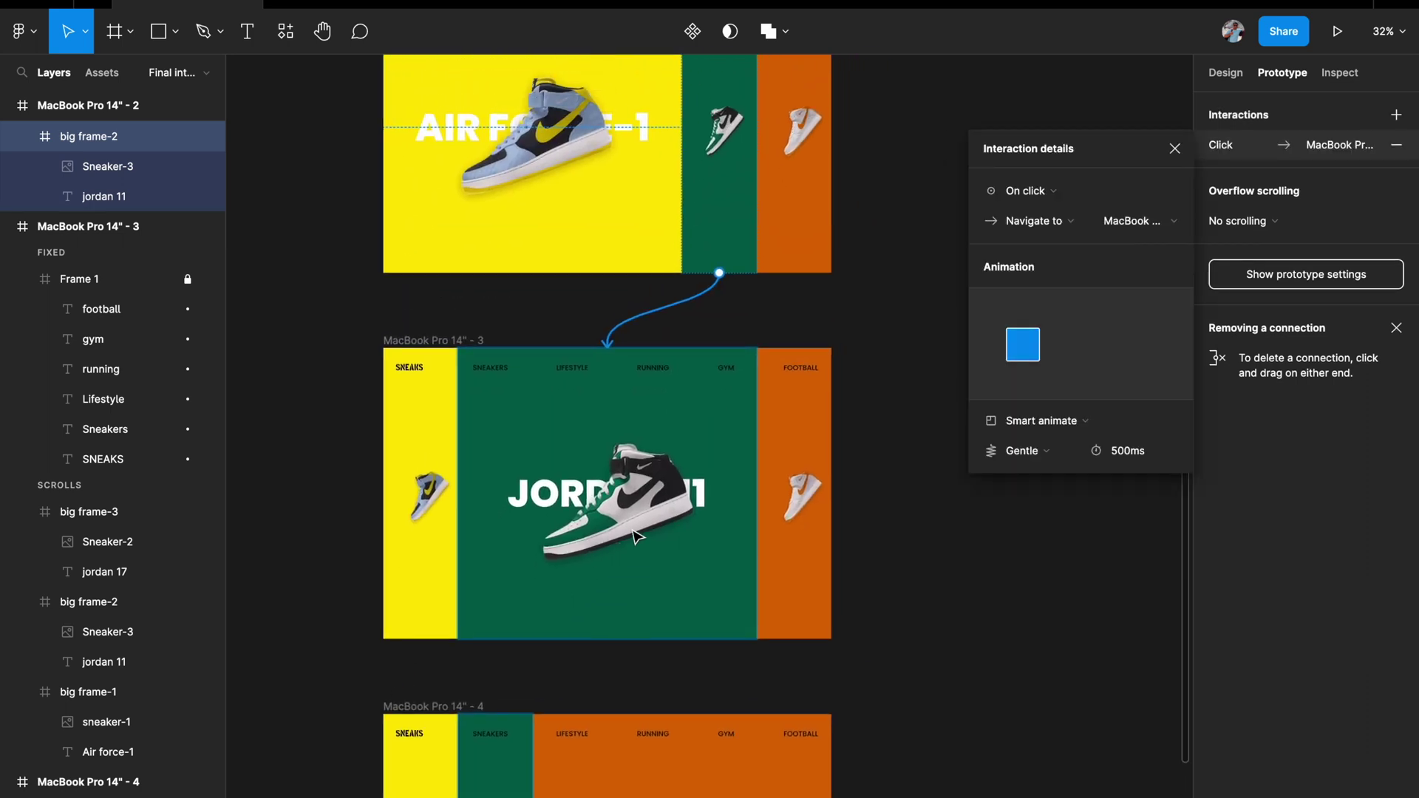
{"action": "left_click", "coordinate": [1028, 191]}
{"action": "left_click", "coordinate": [1045, 237]}
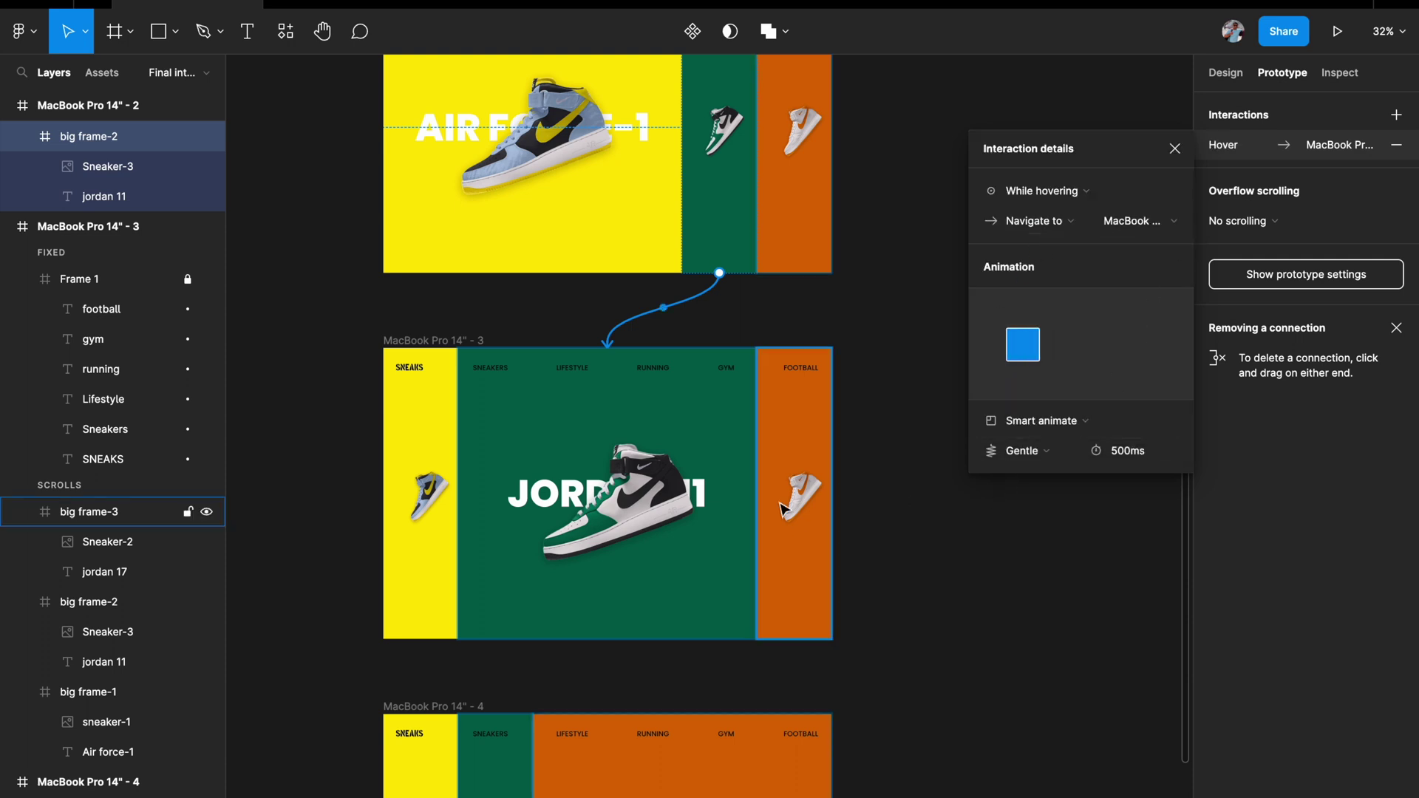
{"action": "scroll", "coordinate": [843, 377], "scroll_direction": "down", "scroll_amount": 2}
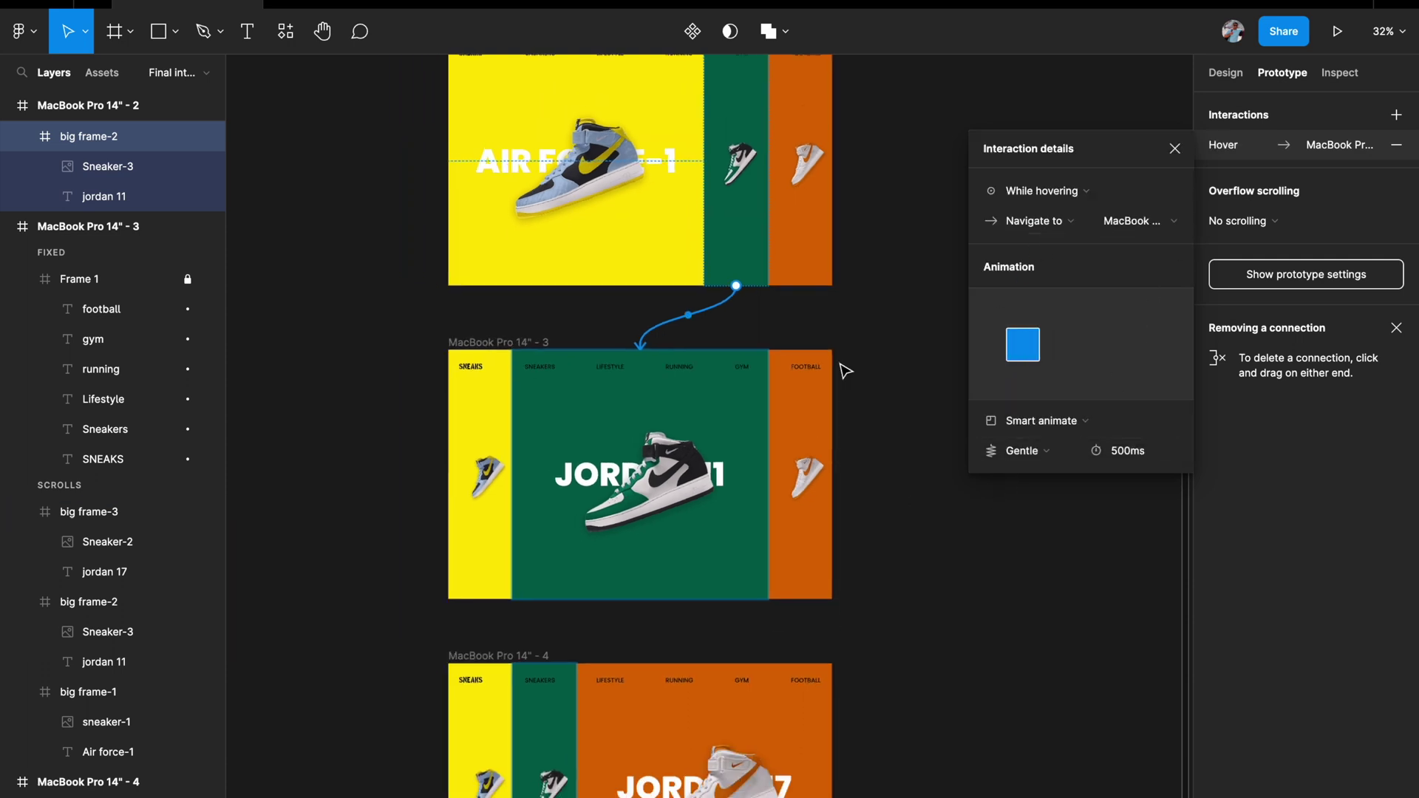
Link frame 2's orange strip to frame 4 with a While hovering trigger
{"action": "left_click", "coordinate": [801, 223]}
{"action": "scroll", "coordinate": [791, 218], "scroll_direction": "down", "scroll_amount": 1}
{"action": "left_click_drag", "start_coordinate": [782, 213], "coordinate": [728, 616]}
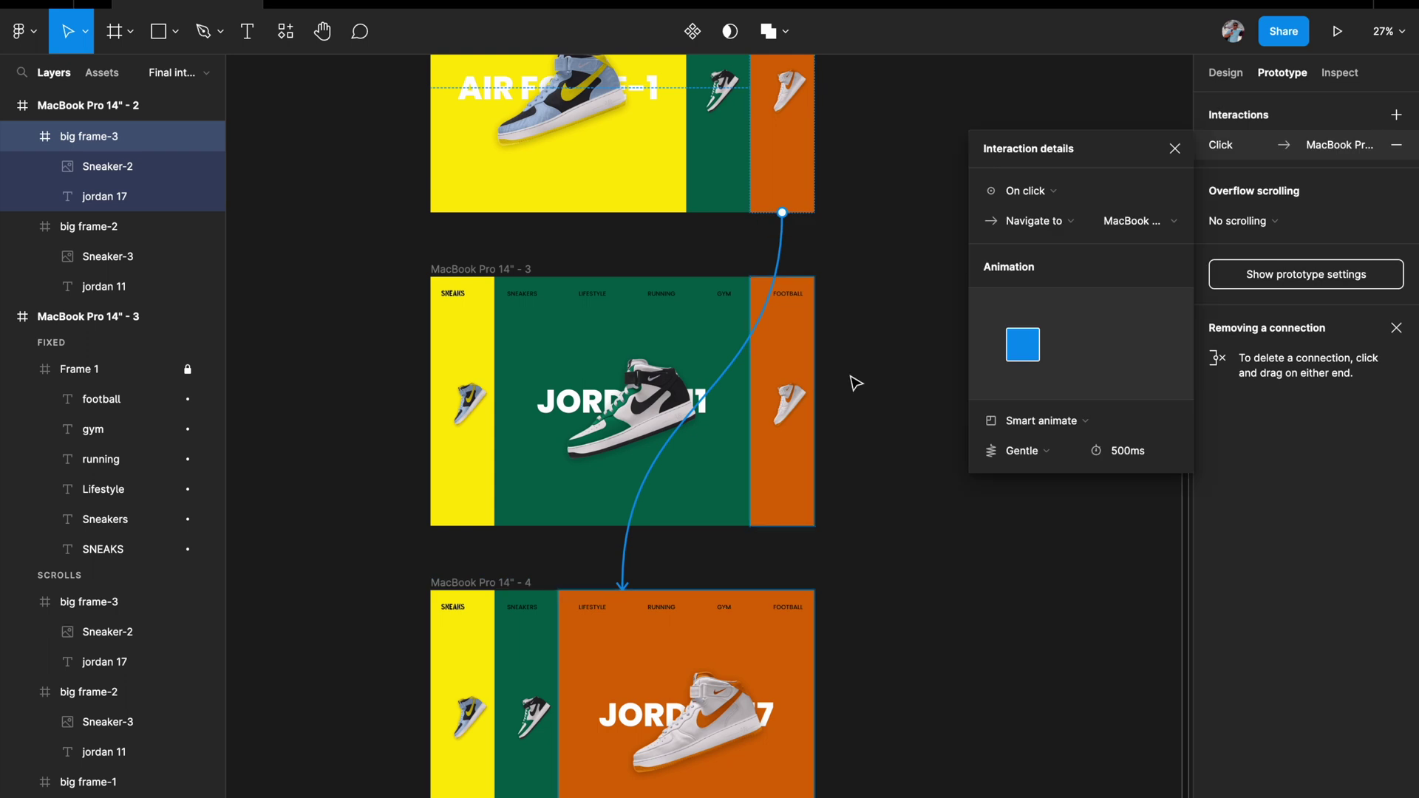
{"action": "scroll", "coordinate": [850, 383], "scroll_direction": "up", "scroll_amount": 1}
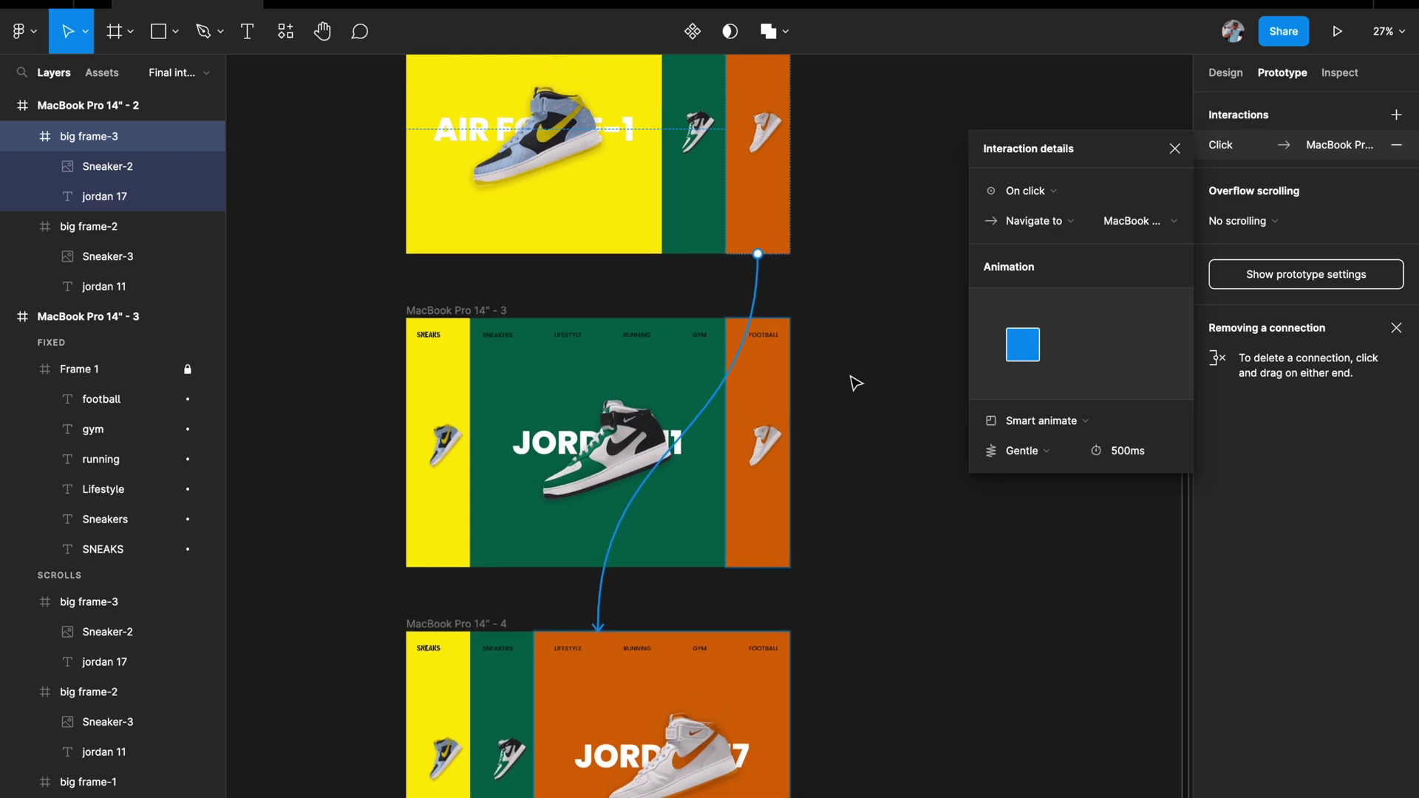
{"action": "left_click", "coordinate": [1024, 190]}
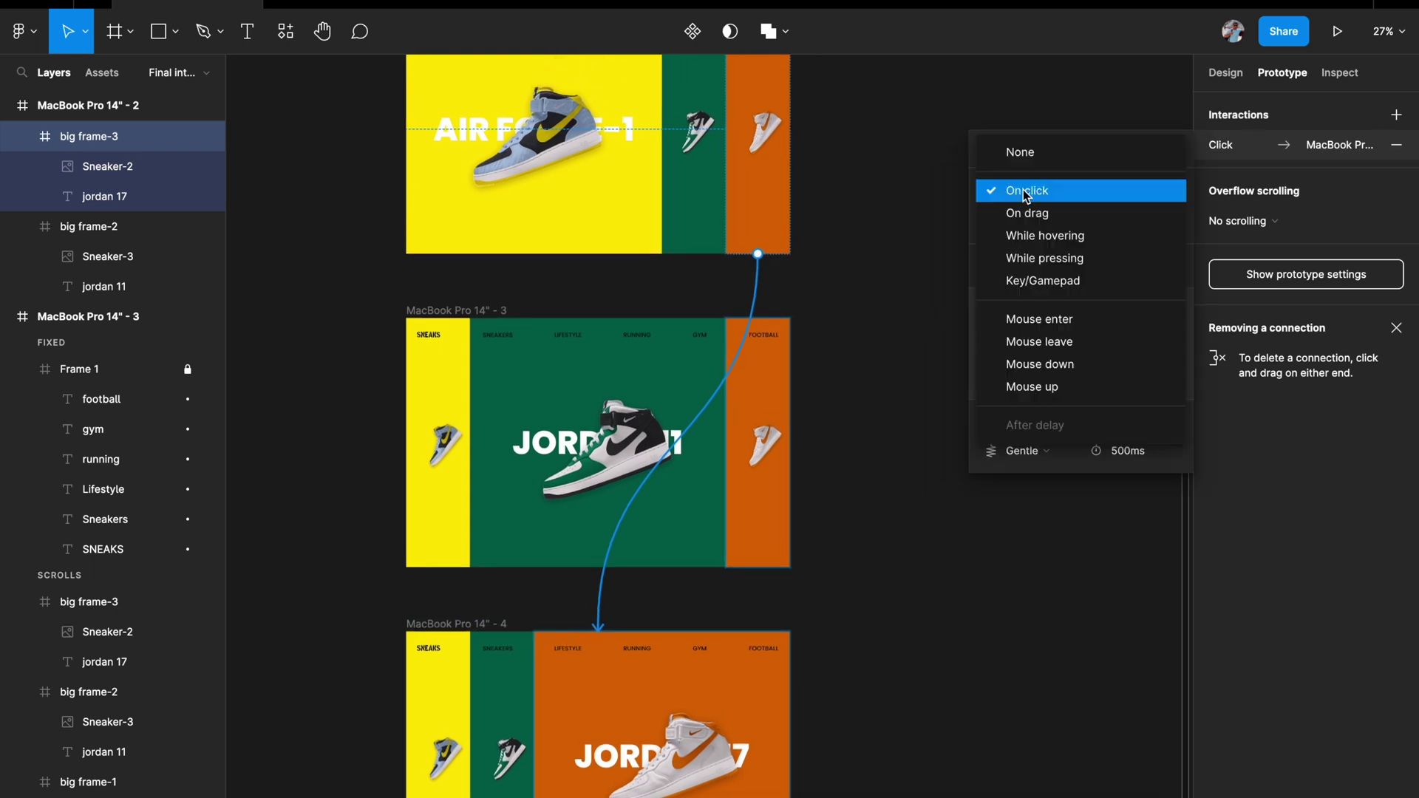
{"action": "left_click", "coordinate": [1027, 230]}
{"action": "left_click", "coordinate": [845, 375]}
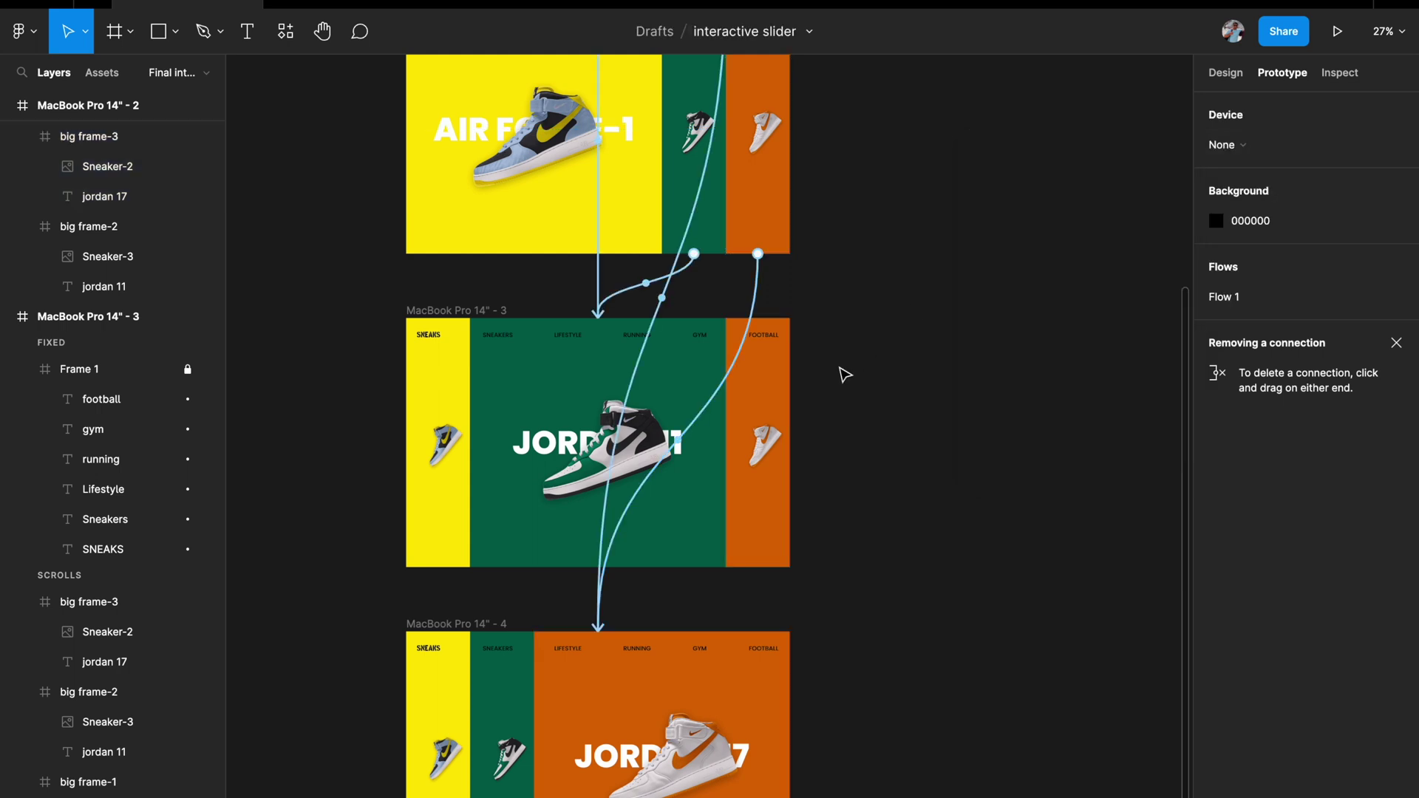
{"action": "scroll", "coordinate": [842, 374], "scroll_direction": "down", "scroll_amount": 3}
{"action": "scroll", "coordinate": [843, 374], "scroll_direction": "down", "scroll_amount": 2}
{"action": "scroll", "coordinate": [610, 379], "scroll_direction": "up", "scroll_amount": 3}
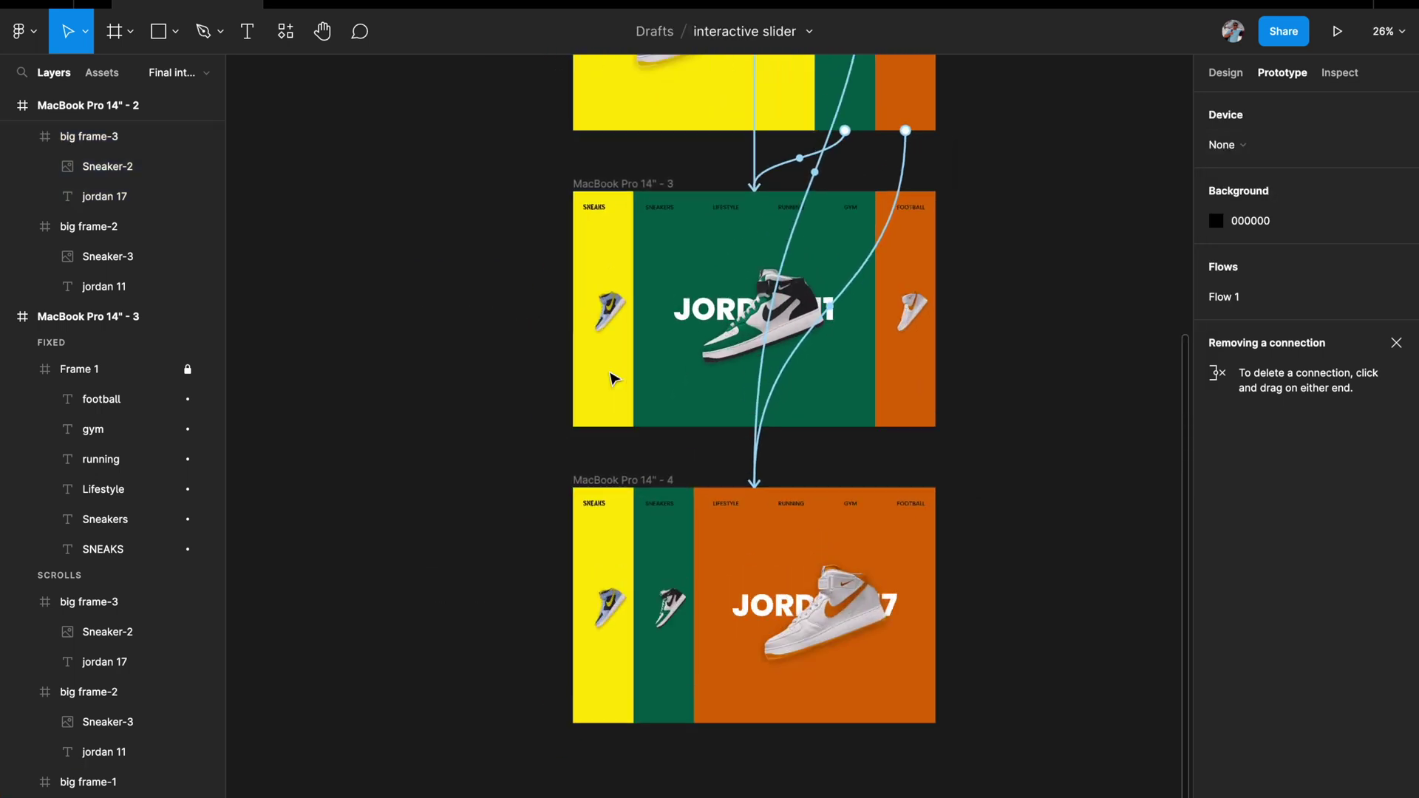
Link frame 3's yellow strip to frame 2 and its orange strip to frame 4 on hover
{"action": "left_click", "coordinate": [620, 272]}
{"action": "scroll", "coordinate": [614, 273], "scroll_direction": "down", "scroll_amount": 4}
{"action": "scroll", "coordinate": [578, 288], "scroll_direction": "up", "scroll_amount": 4}
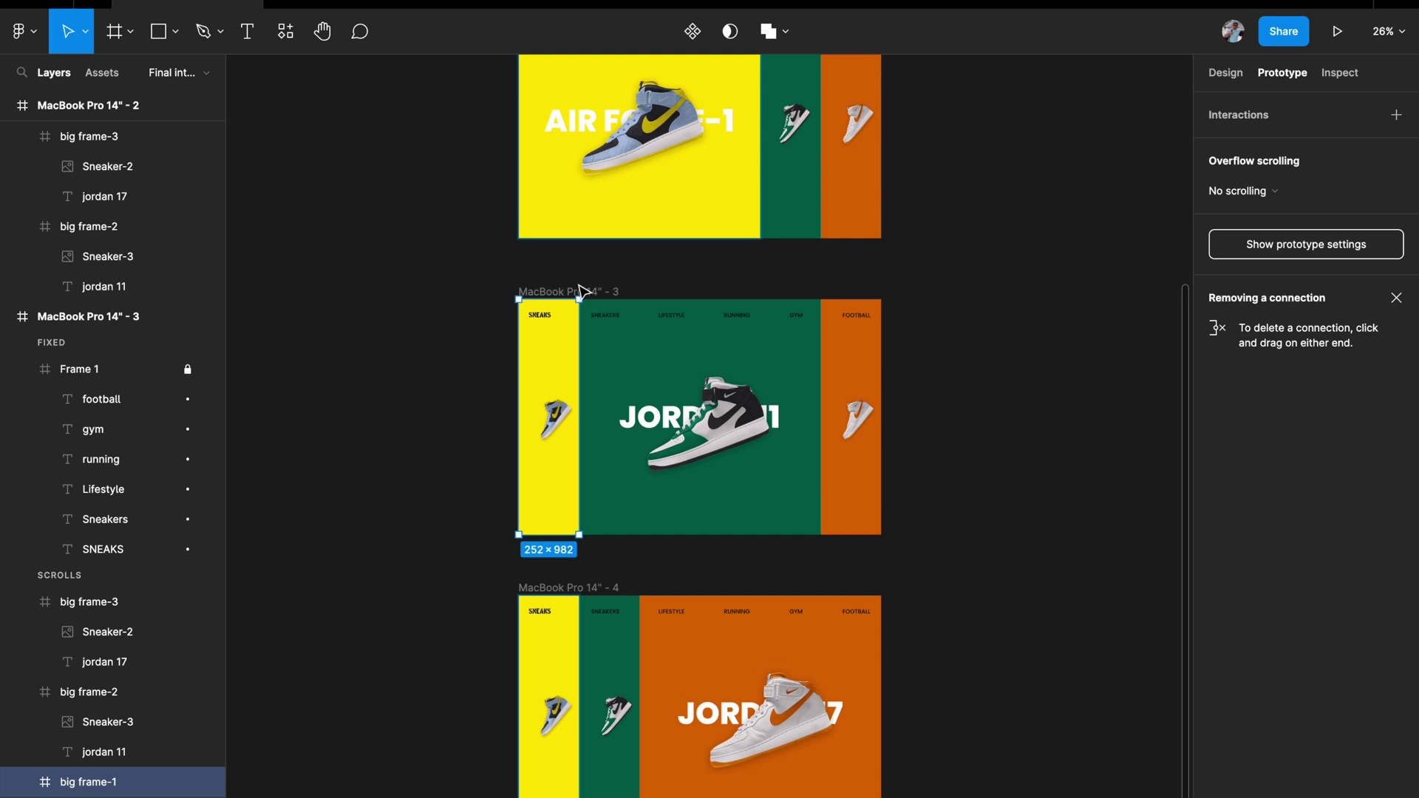
{"action": "left_click_drag", "start_coordinate": [551, 302], "coordinate": [620, 238]}
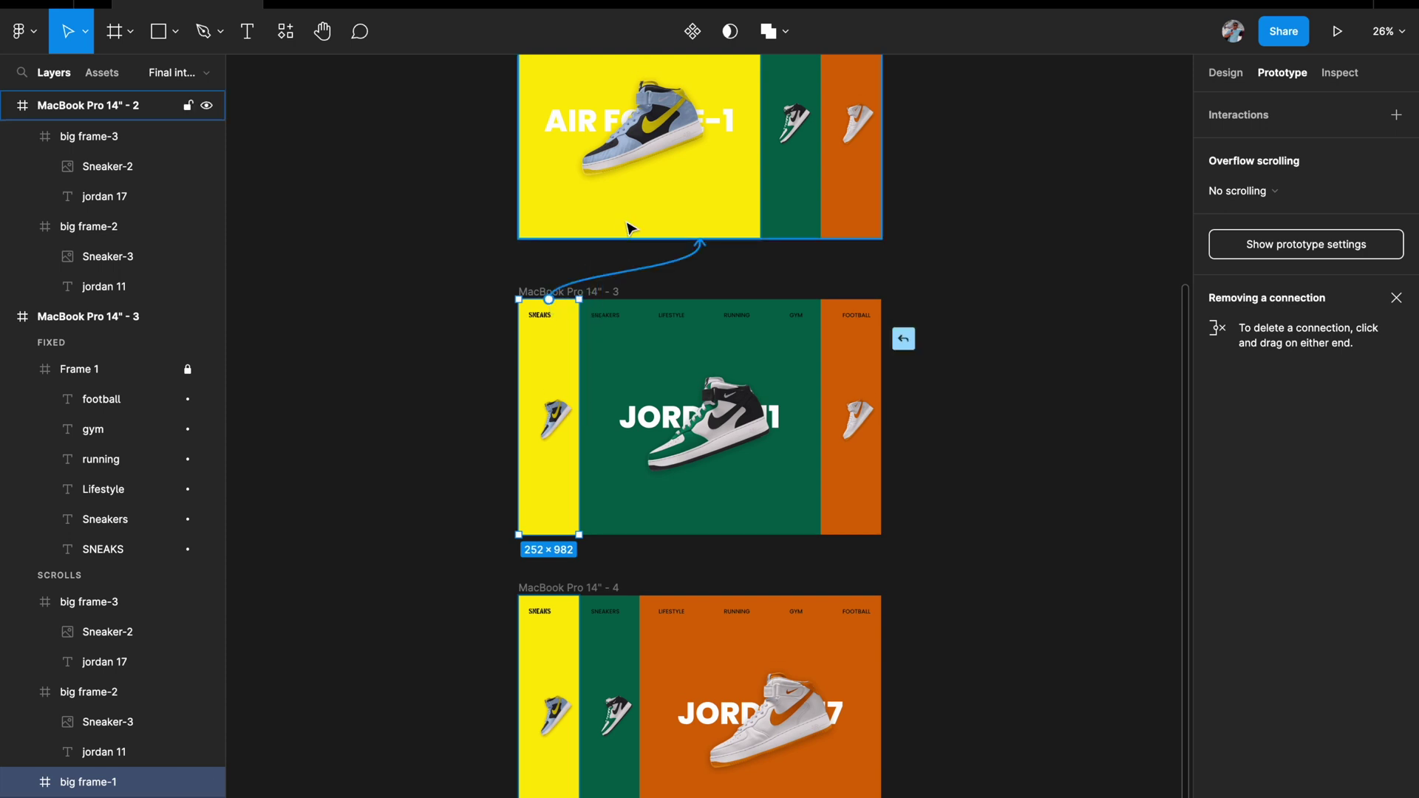
{"action": "scroll", "coordinate": [739, 333], "scroll_direction": "down", "scroll_amount": 3}
{"action": "left_click", "coordinate": [835, 397]}
{"action": "left_click_drag", "start_coordinate": [823, 414], "coordinate": [764, 490]}
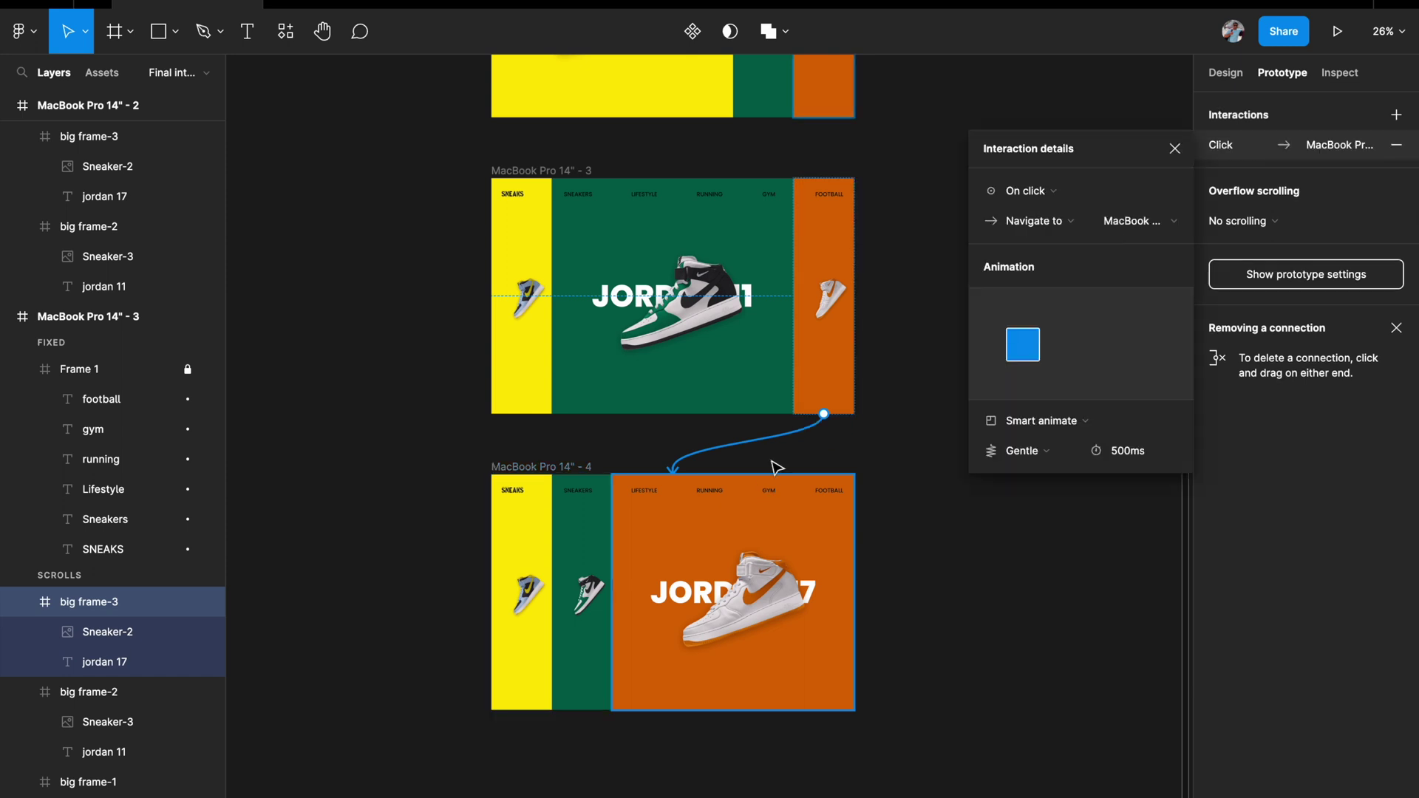
{"action": "left_click", "coordinate": [1064, 191]}
{"action": "left_click", "coordinate": [1048, 232]}
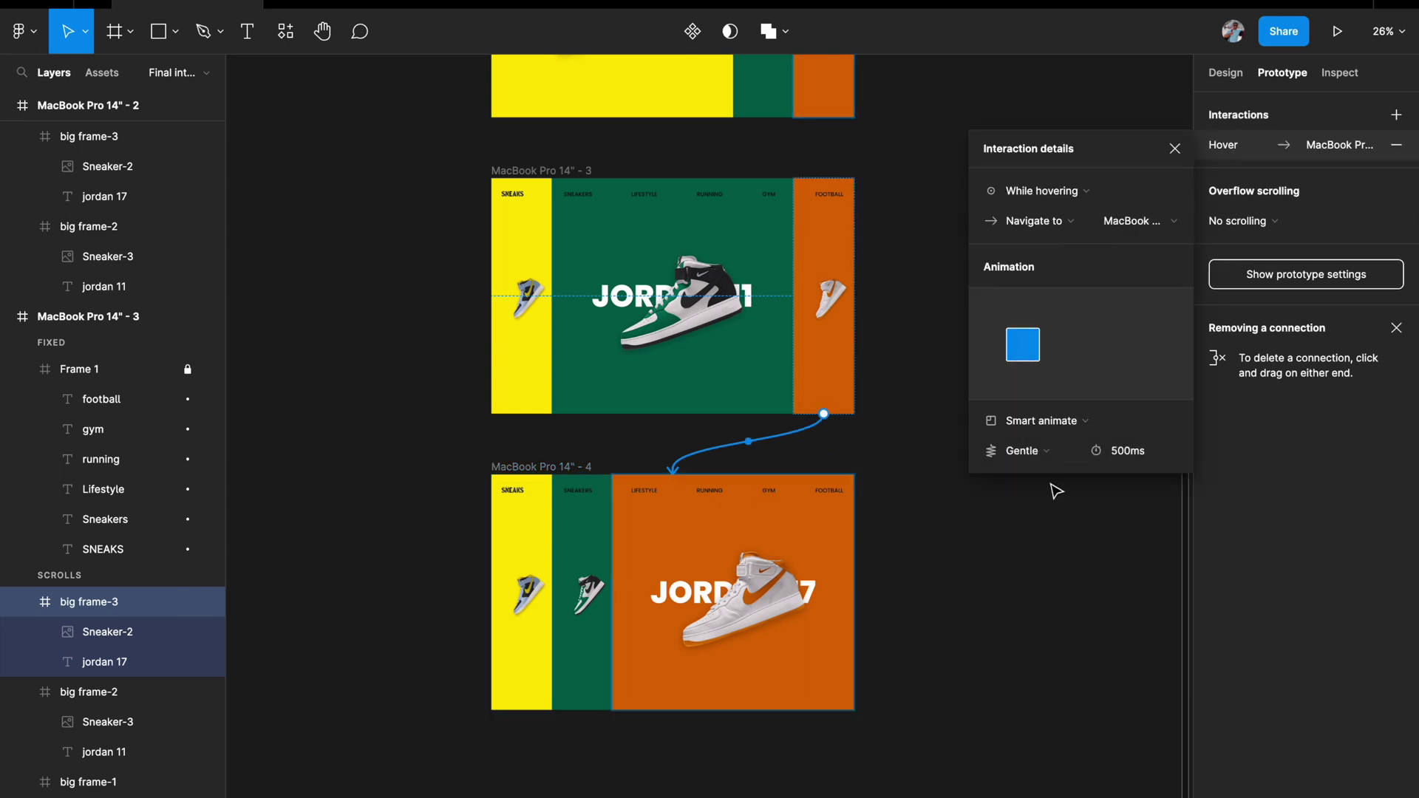
{"action": "scroll", "coordinate": [497, 512], "scroll_direction": "up", "scroll_amount": 3}
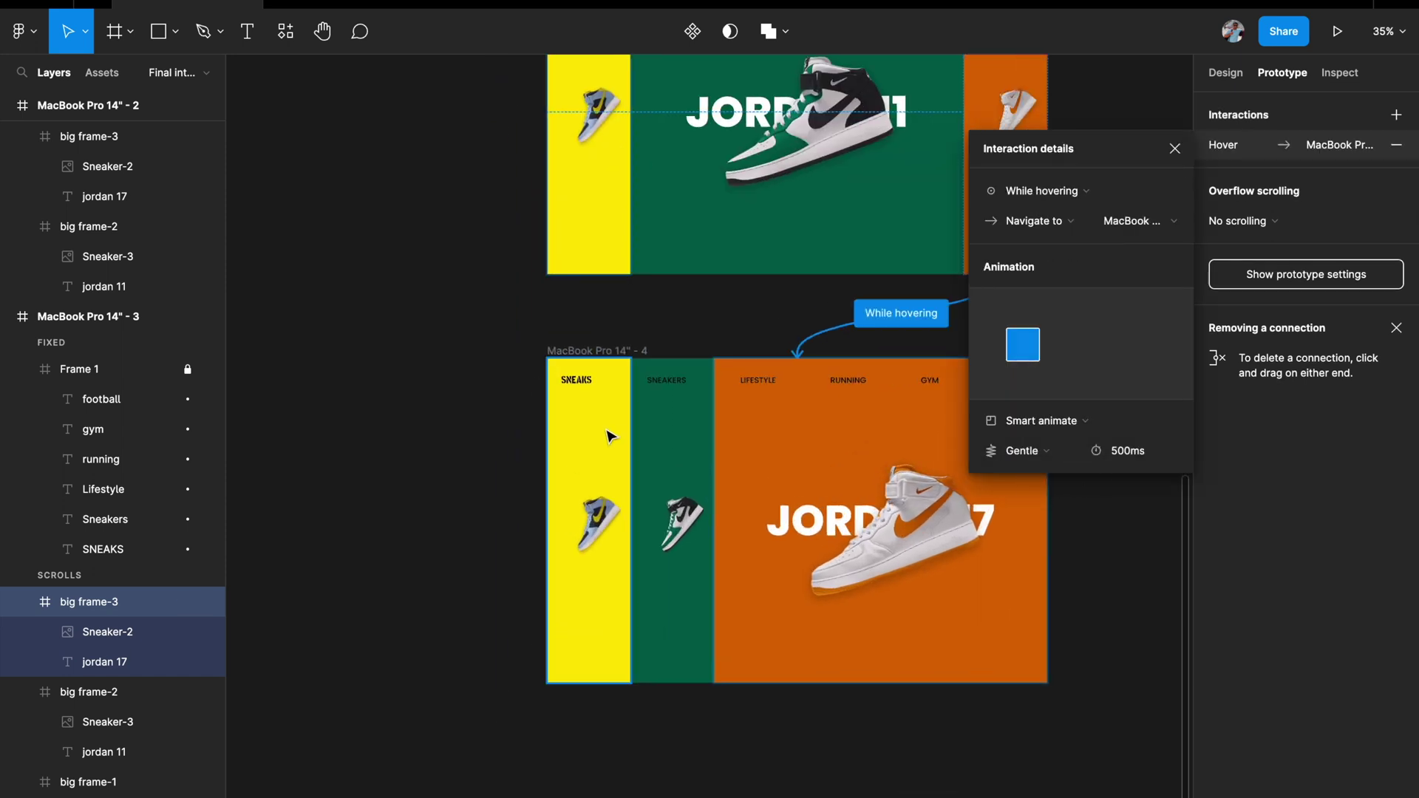
{"action": "scroll", "coordinate": [517, 473], "scroll_direction": "up", "scroll_amount": 2}
Link frame 4's yellow strip to frame 2 with a While hovering trigger
{"action": "left_click", "coordinate": [553, 427]}
{"action": "scroll", "coordinate": [553, 427], "scroll_direction": "down", "scroll_amount": 2}
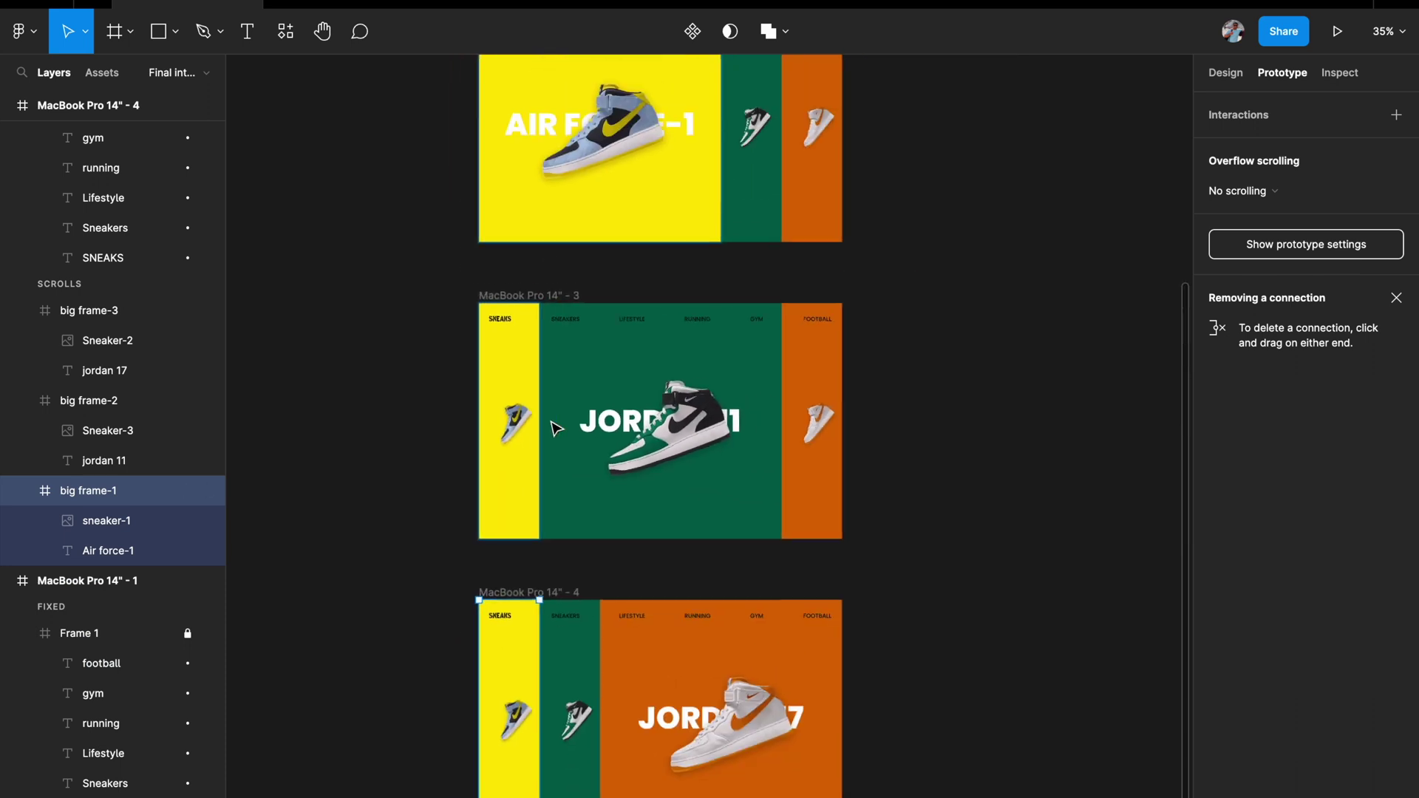
{"action": "left_click_drag", "start_coordinate": [509, 600], "coordinate": [587, 246]}
{"action": "left_click", "coordinate": [1035, 192]}
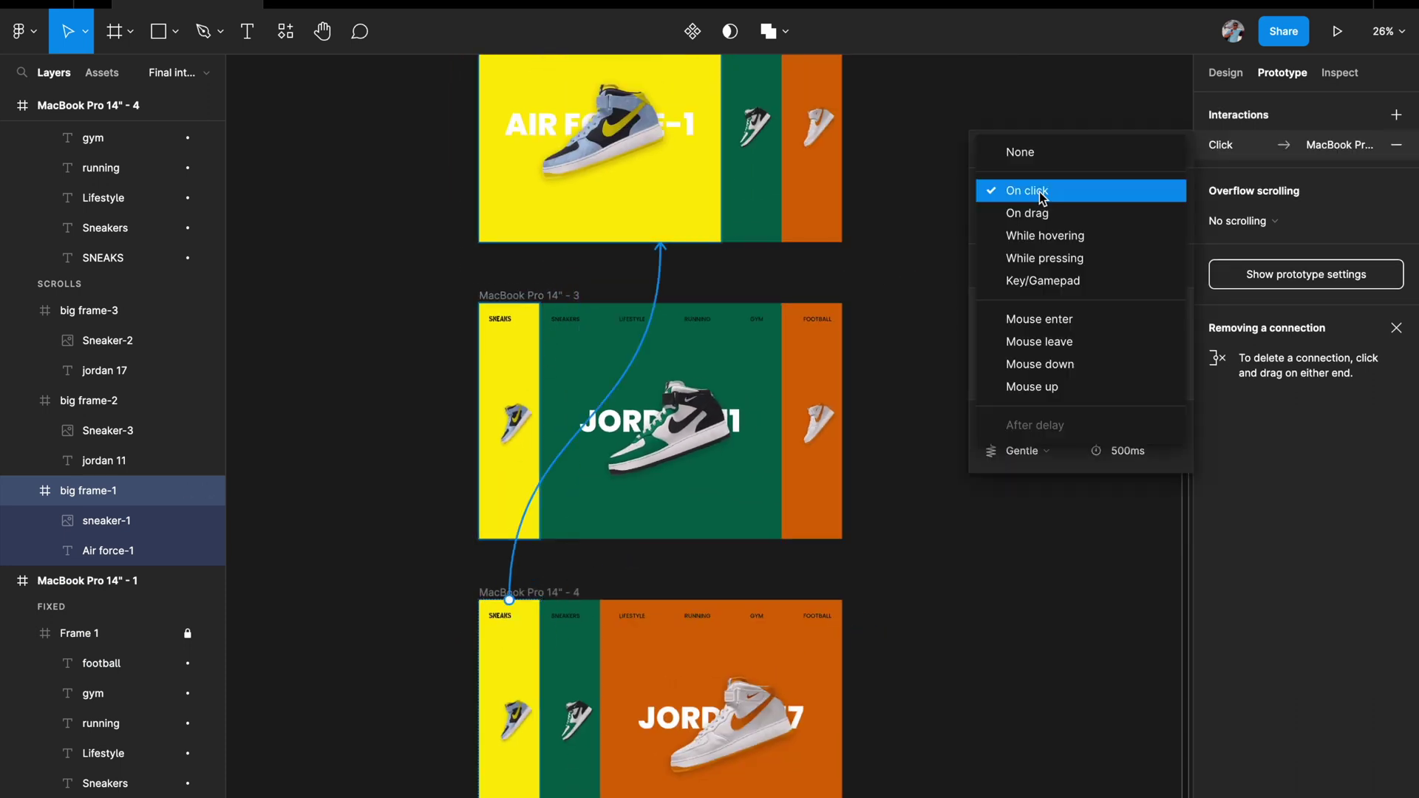
{"action": "left_click", "coordinate": [1025, 232]}
{"action": "scroll", "coordinate": [935, 586], "scroll_direction": "down", "scroll_amount": 2}
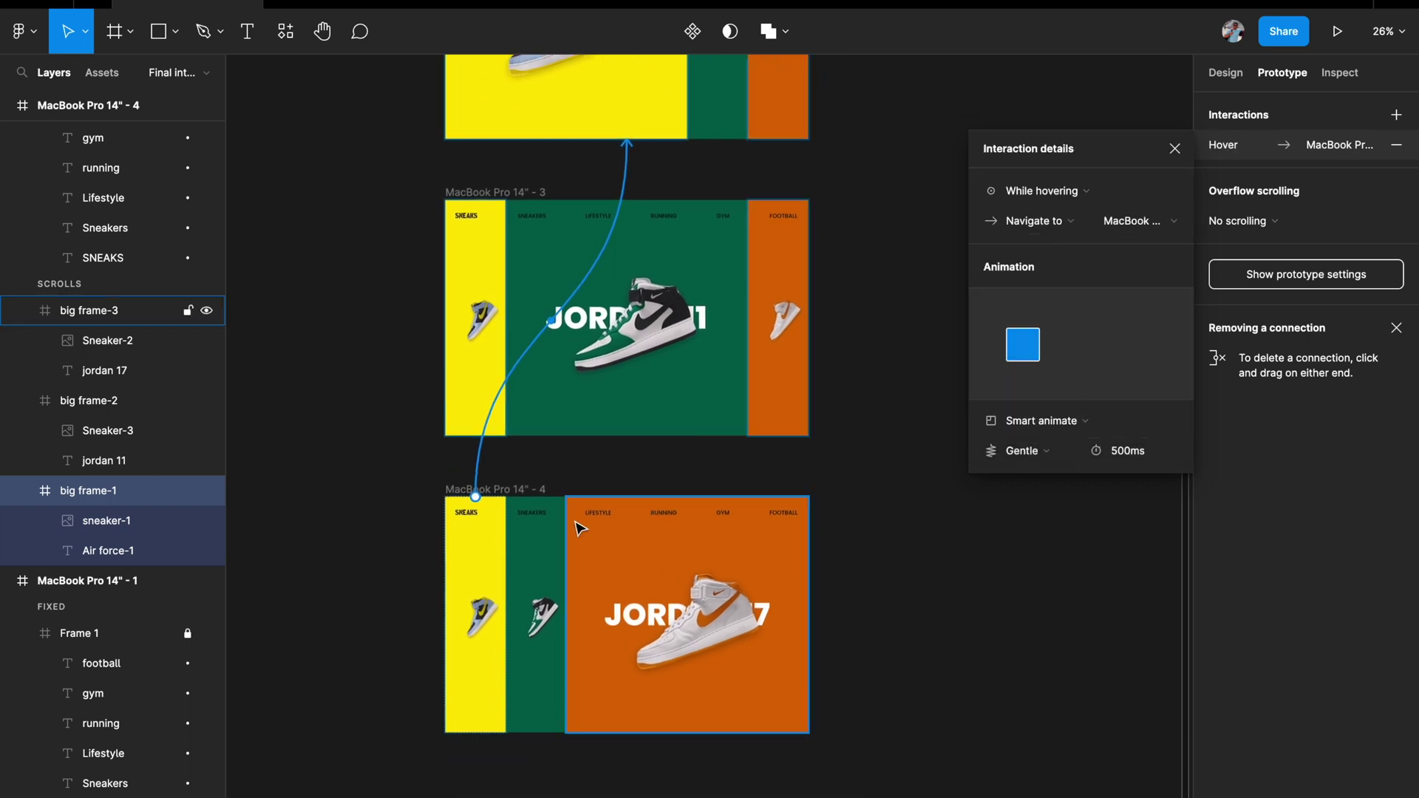
Link frame 4's green strip to frame 3 with a While hovering trigger
{"action": "left_click", "coordinate": [545, 517]}
{"action": "scroll", "coordinate": [538, 531], "scroll_direction": "up", "scroll_amount": 1}
{"action": "left_click_drag", "start_coordinate": [548, 547], "coordinate": [616, 490]}
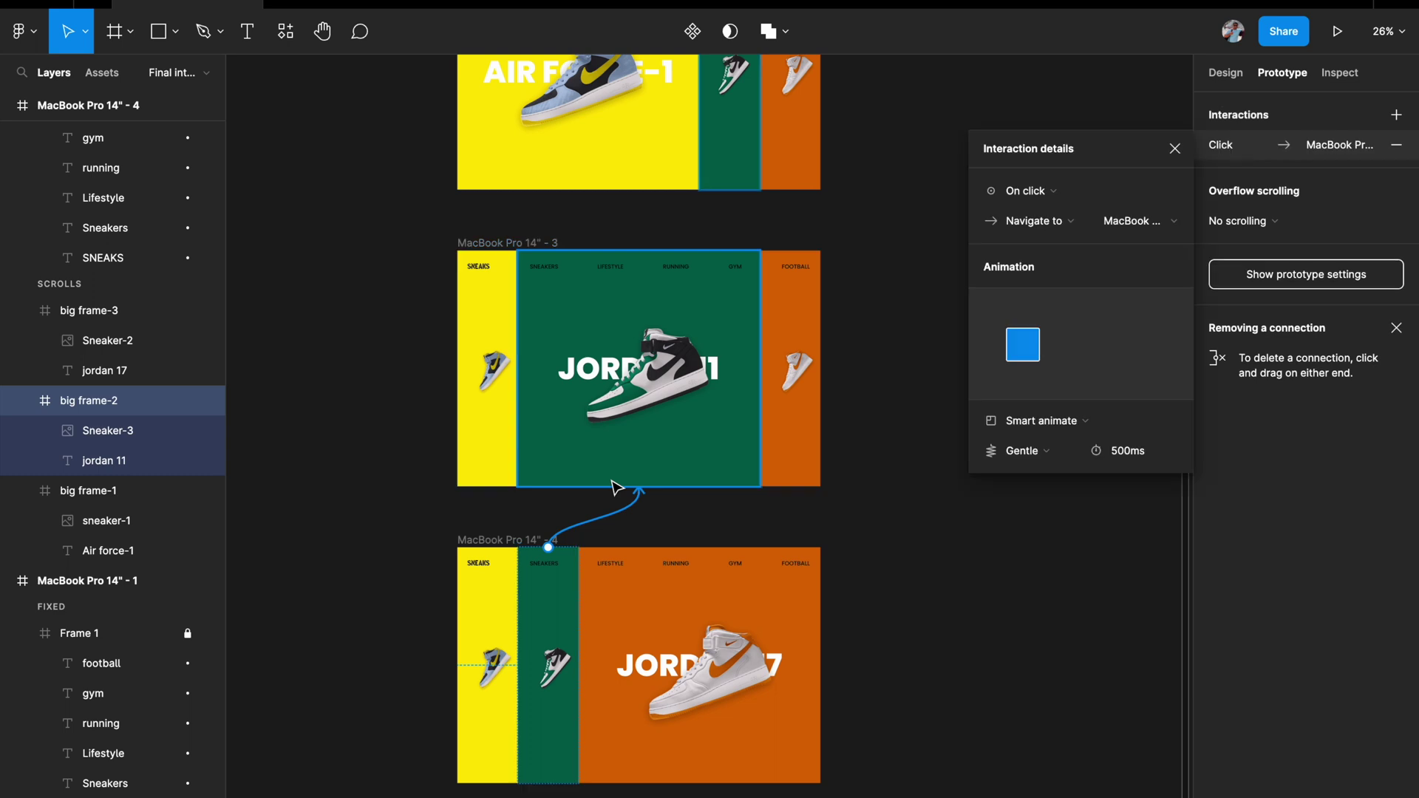
{"action": "left_click", "coordinate": [1070, 190]}
{"action": "left_click", "coordinate": [1069, 237]}
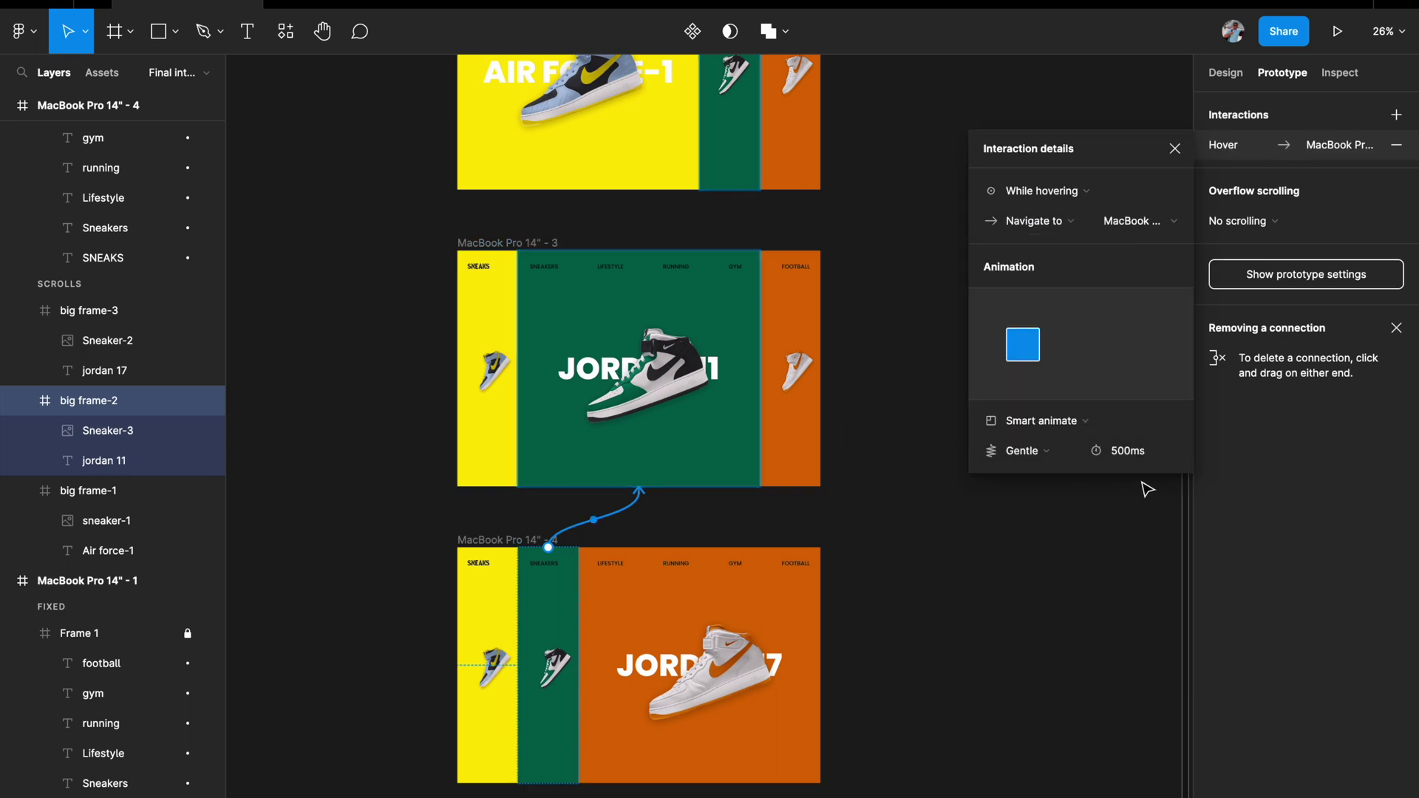
{"action": "left_click", "coordinate": [1174, 151]}
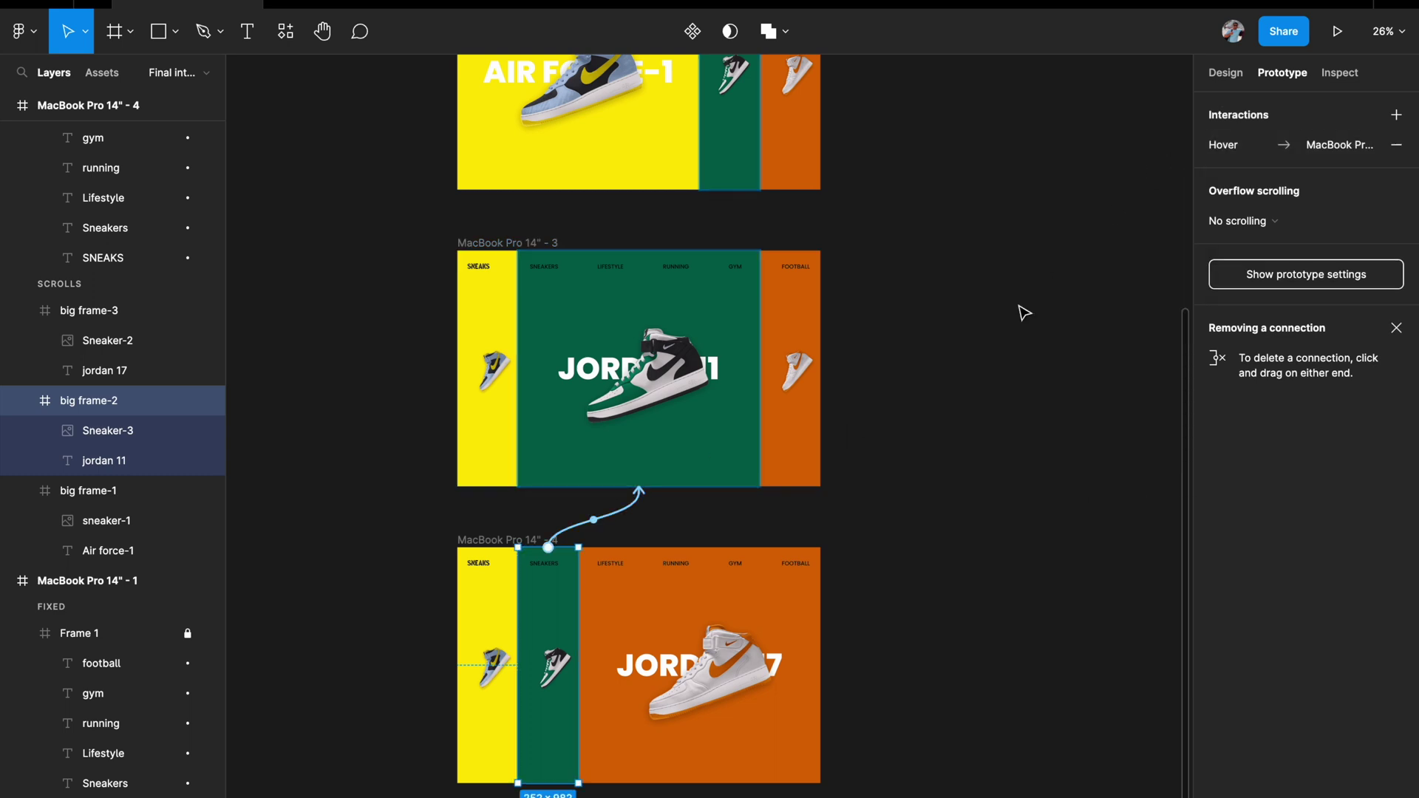
{"action": "scroll", "coordinate": [1024, 312], "scroll_direction": "down", "scroll_amount": 5}
{"action": "left_click", "coordinate": [1024, 312]}
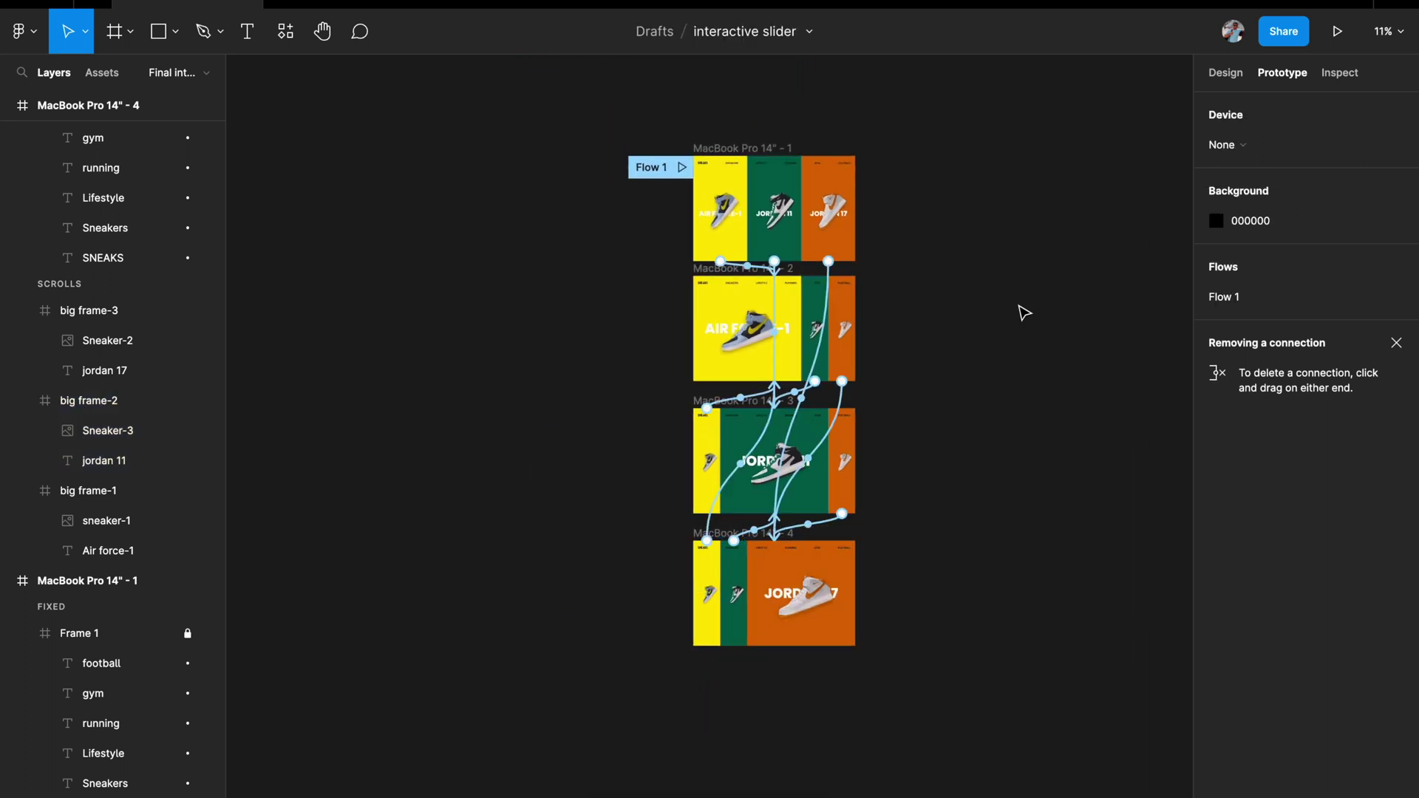
Zoom and pan across the canvas to review Flow 1's hover connections on all four frames
{"action": "scroll", "coordinate": [1023, 312], "scroll_direction": "up", "scroll_amount": 4}
{"action": "scroll", "coordinate": [1023, 312], "scroll_direction": "left", "scroll_amount": 2}
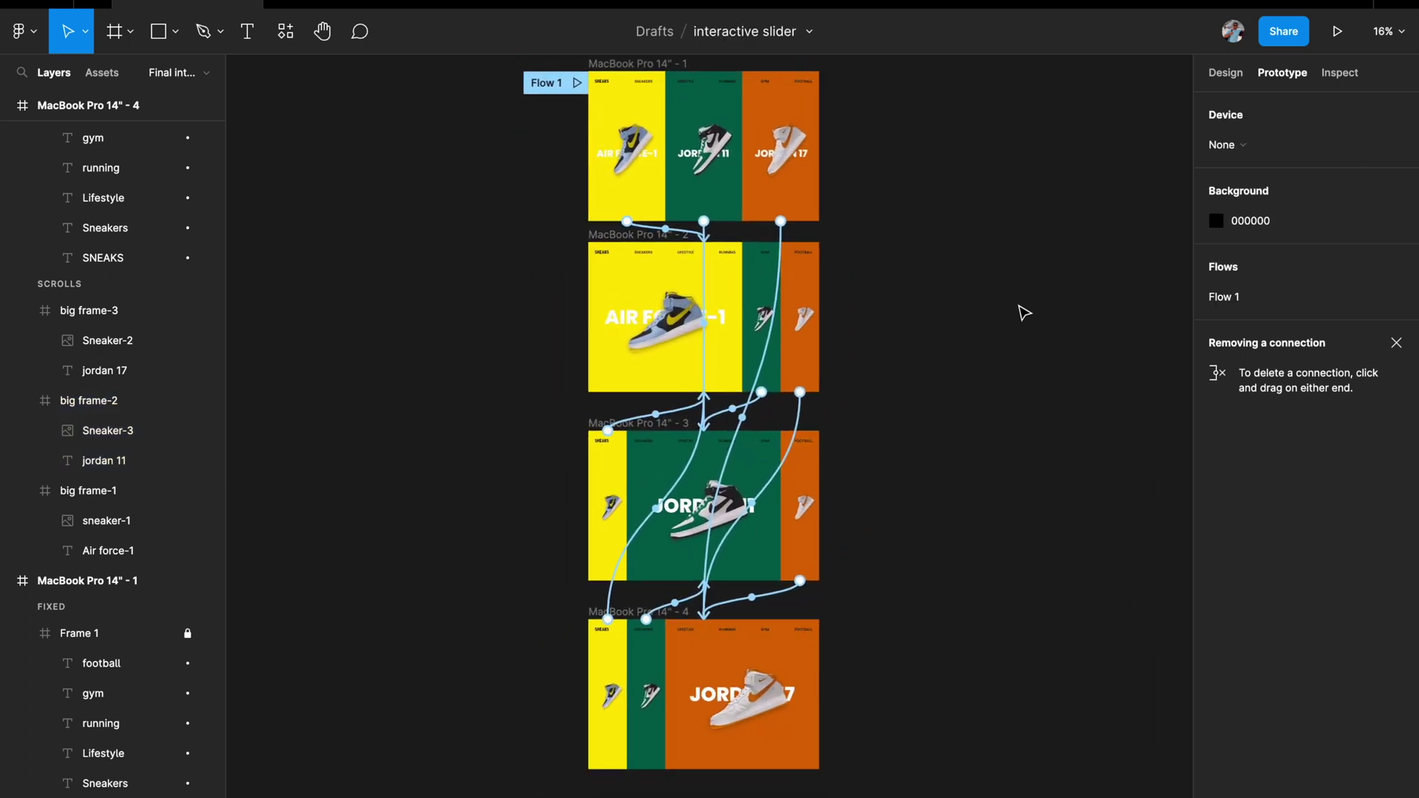
{"action": "scroll", "coordinate": [902, 294], "scroll_direction": "up", "scroll_amount": 3}
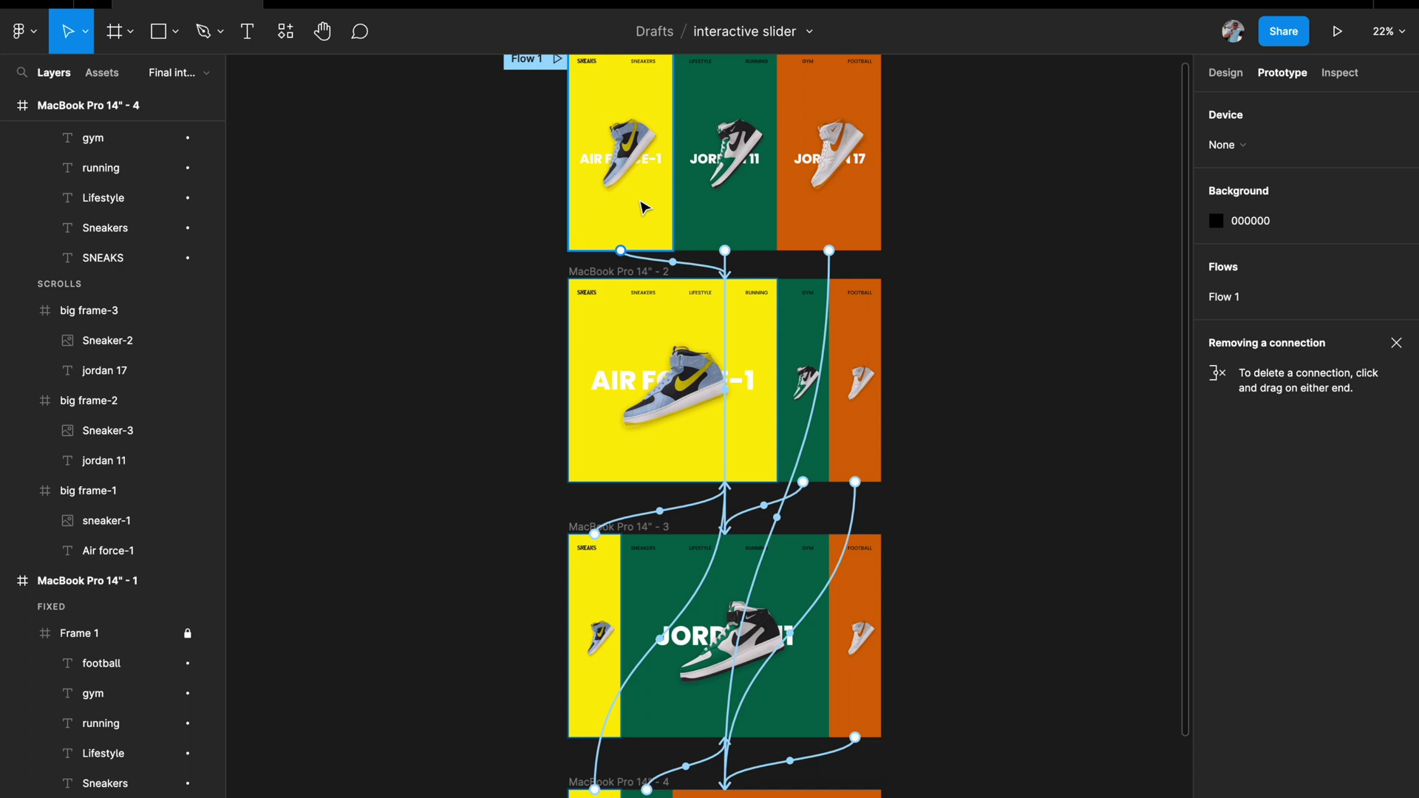
{"action": "scroll", "coordinate": [612, 553], "scroll_direction": "down", "scroll_amount": 2}
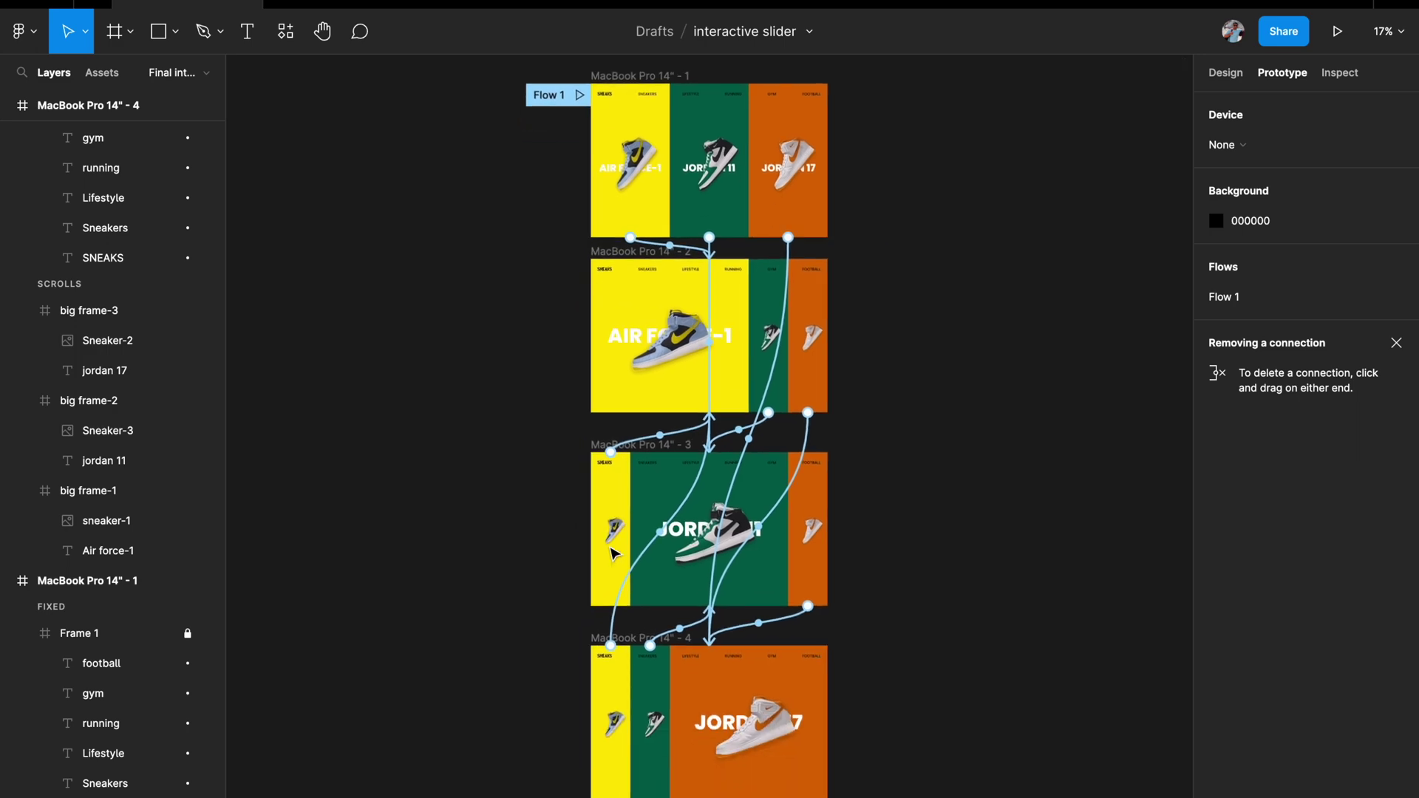
{"action": "scroll", "coordinate": [612, 553], "scroll_direction": "up", "scroll_amount": 1}
{"action": "scroll", "coordinate": [612, 553], "scroll_direction": "right", "scroll_amount": 1}
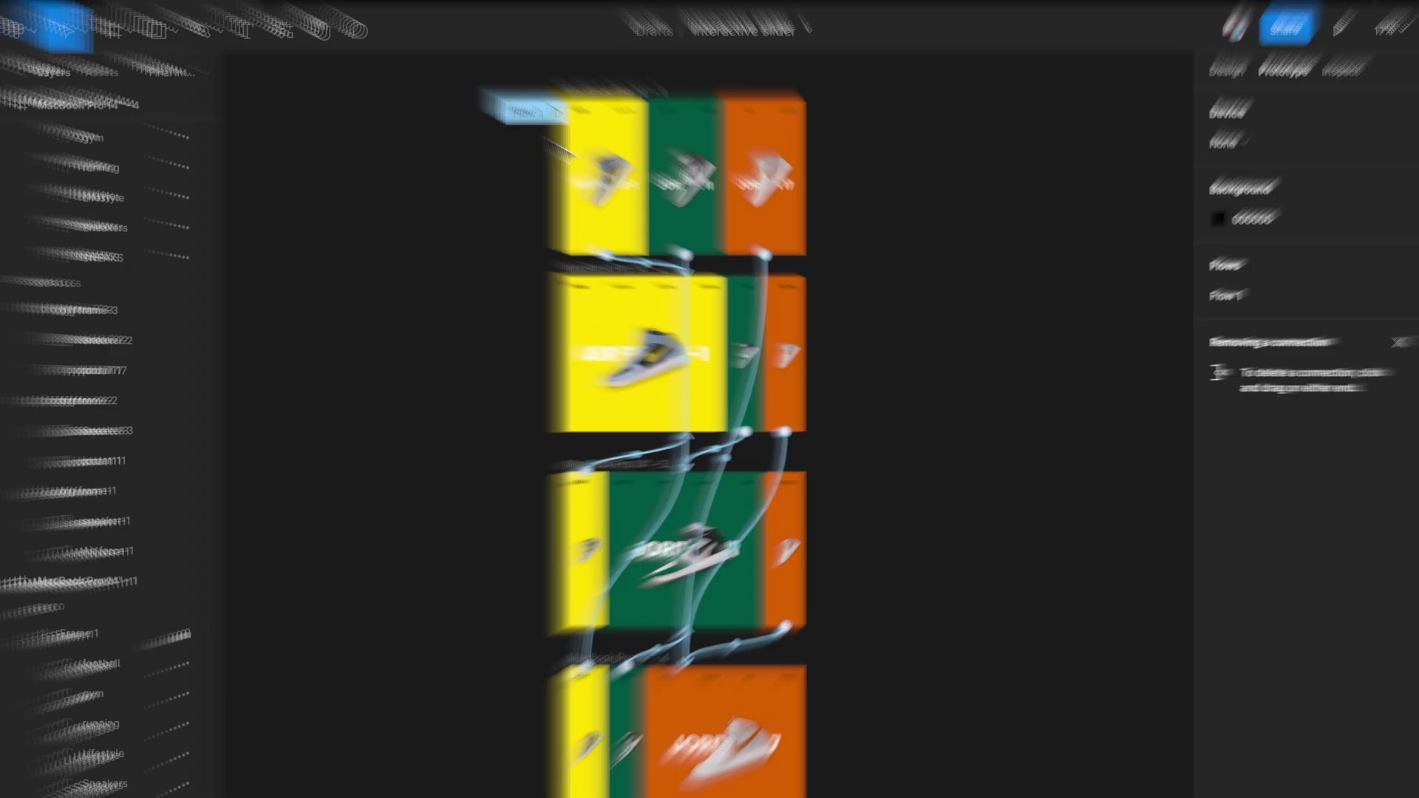